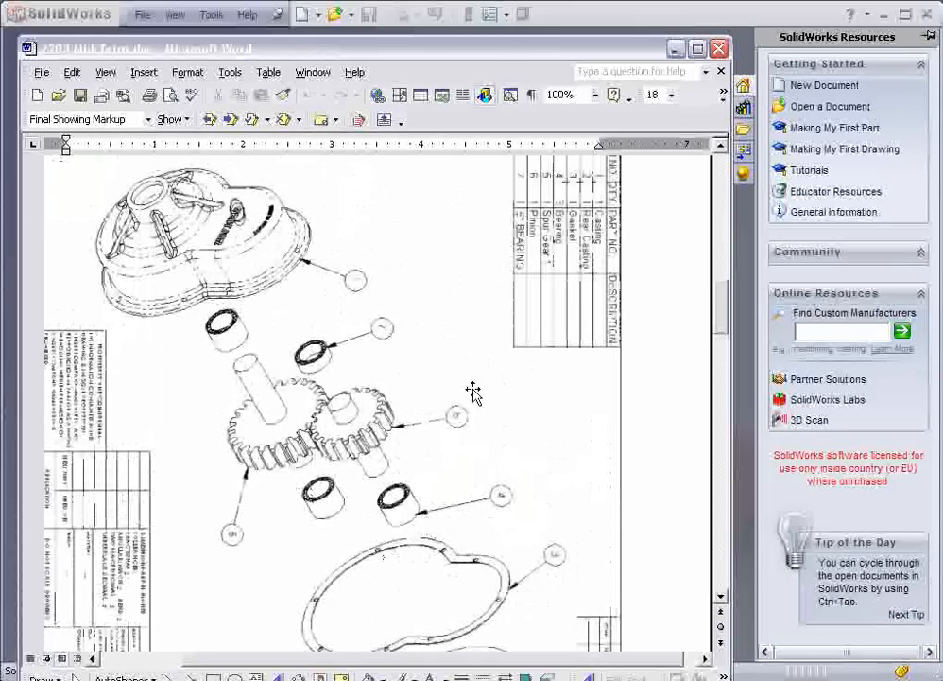
Review the gearbox assembly, section and rear casting drawings in the 2203 Mid-Term document
scroll(474, 390, "up", 2)
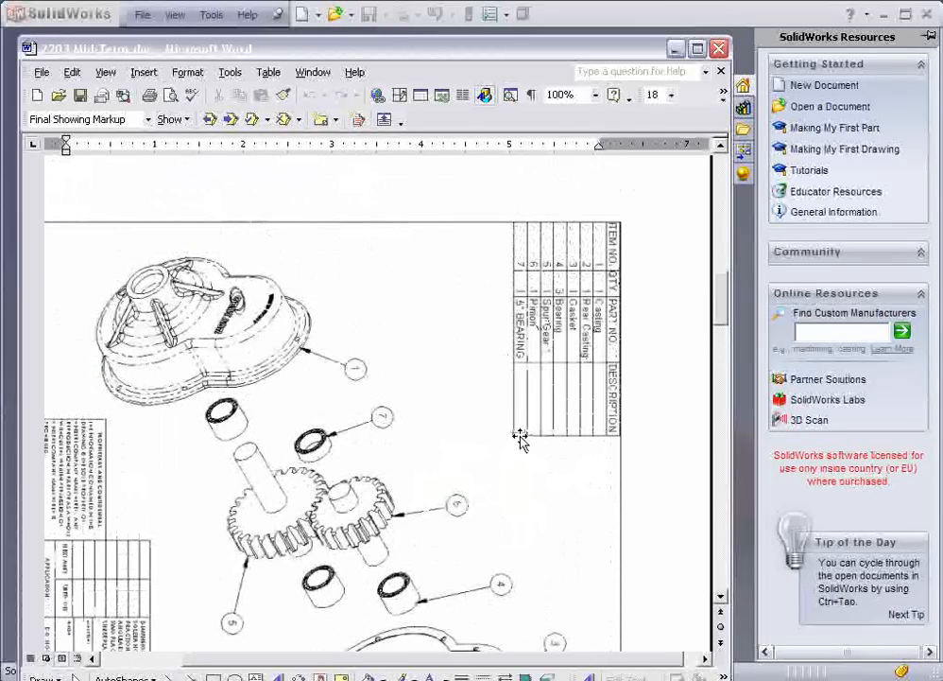
scroll(499, 438, "down", 9)
scroll(497, 437, "down", 14)
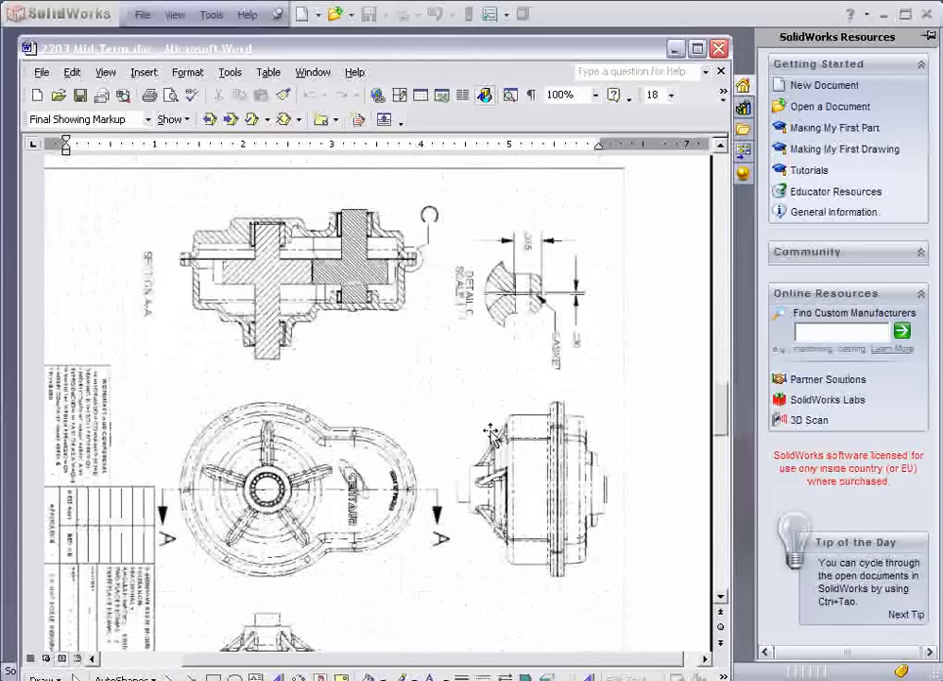
scroll(535, 331, "down", 15)
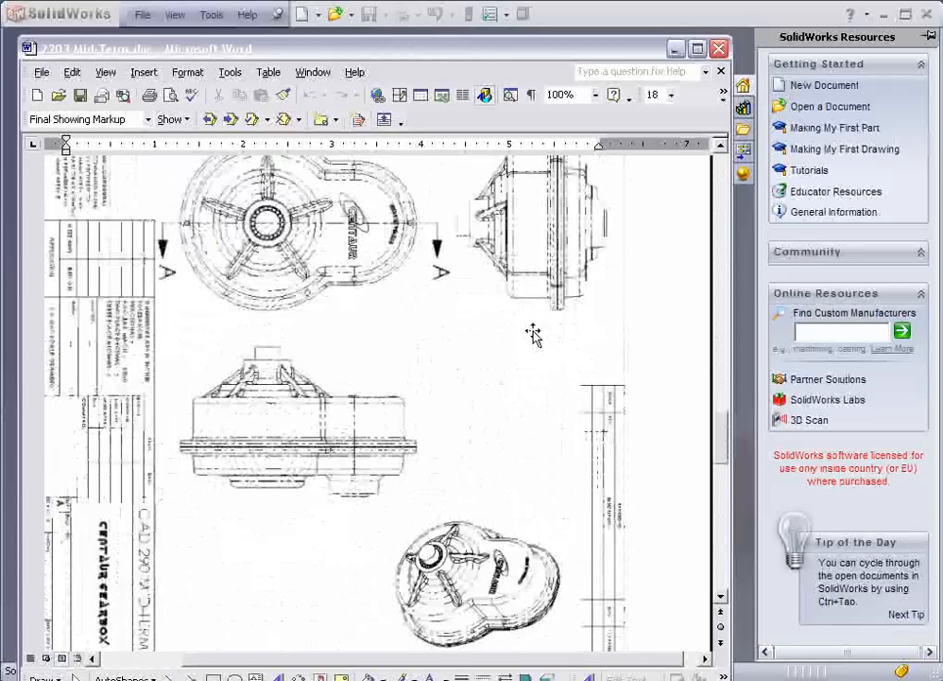
scroll(529, 333, "down", 12)
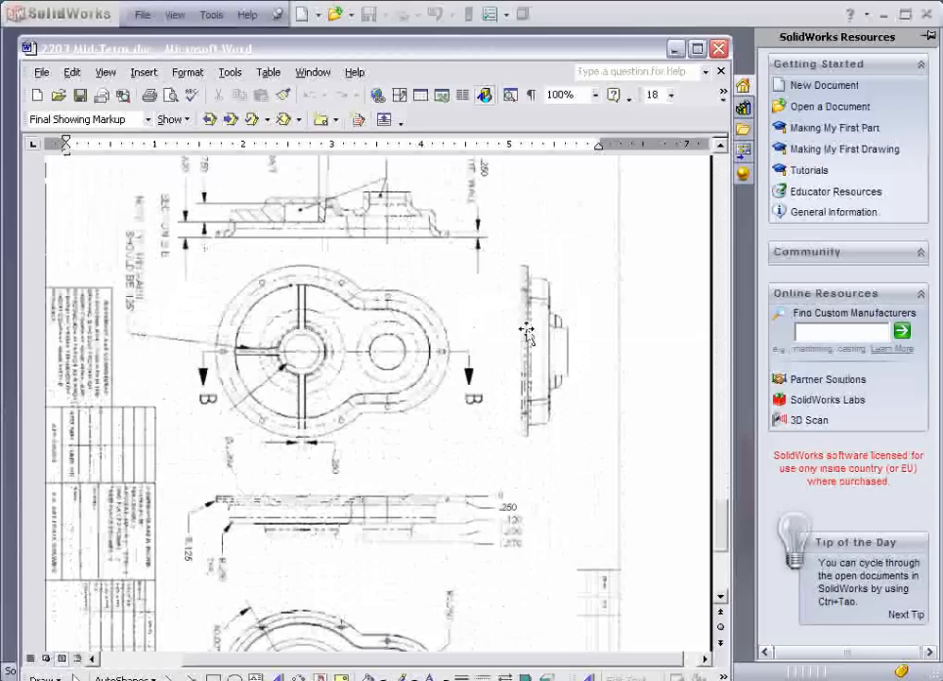
scroll(525, 330, "down", 1)
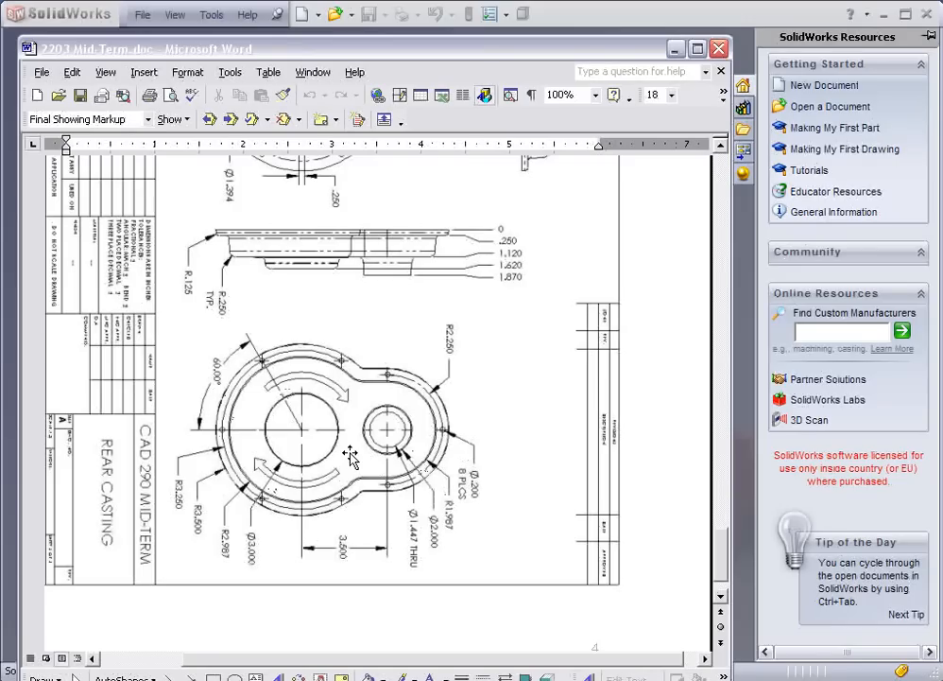
Switch to SolidWorks and create a new empty assembly document, dismissing the initial component insertion
left_click(620, 21)
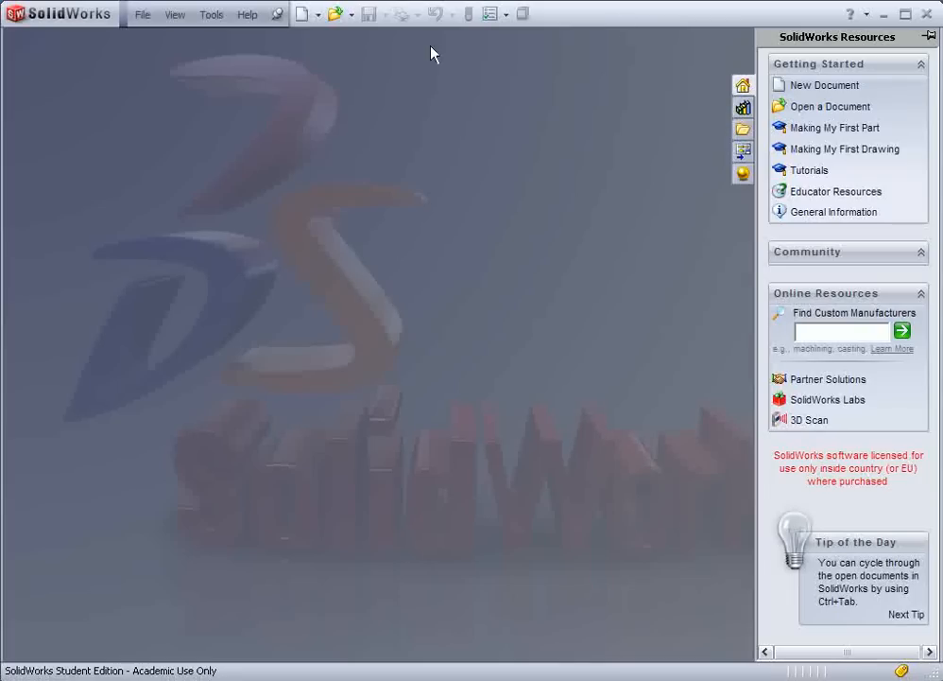
left_click(145, 21)
left_click(169, 41)
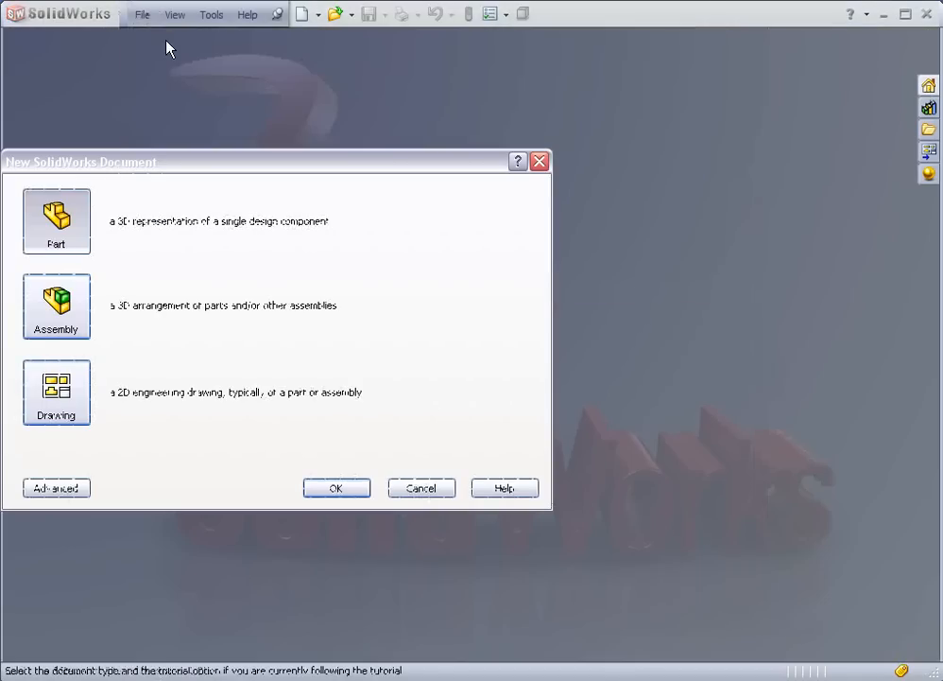
left_click(55, 312)
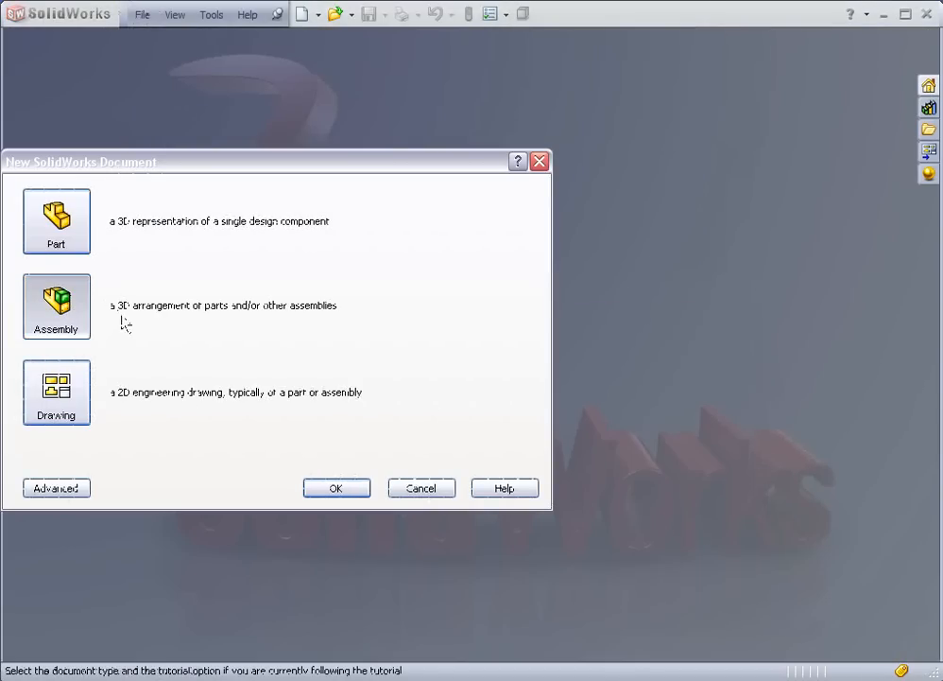
left_click(336, 487)
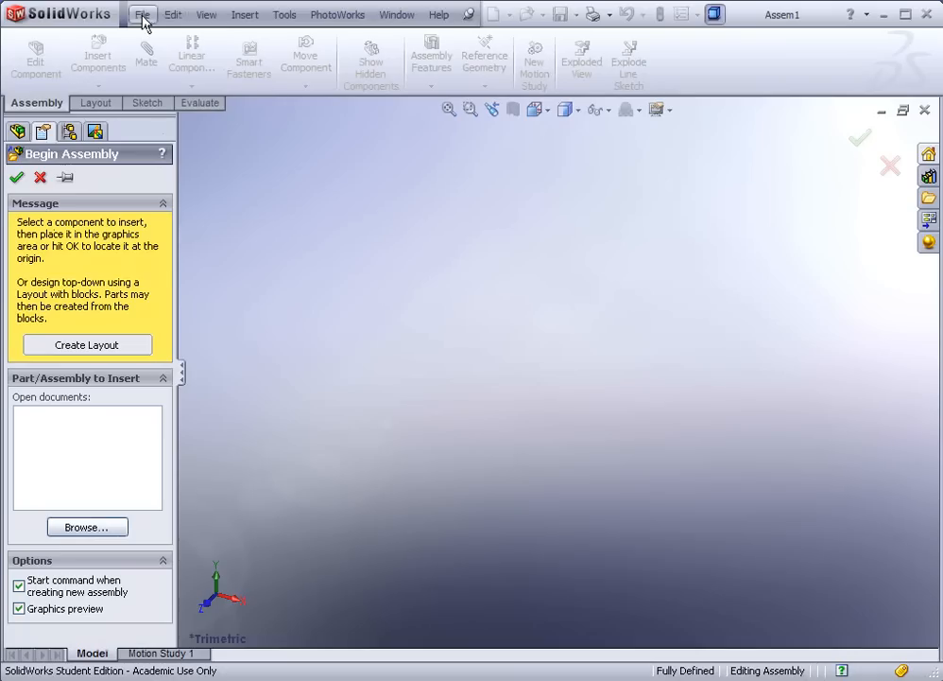
left_click(39, 177)
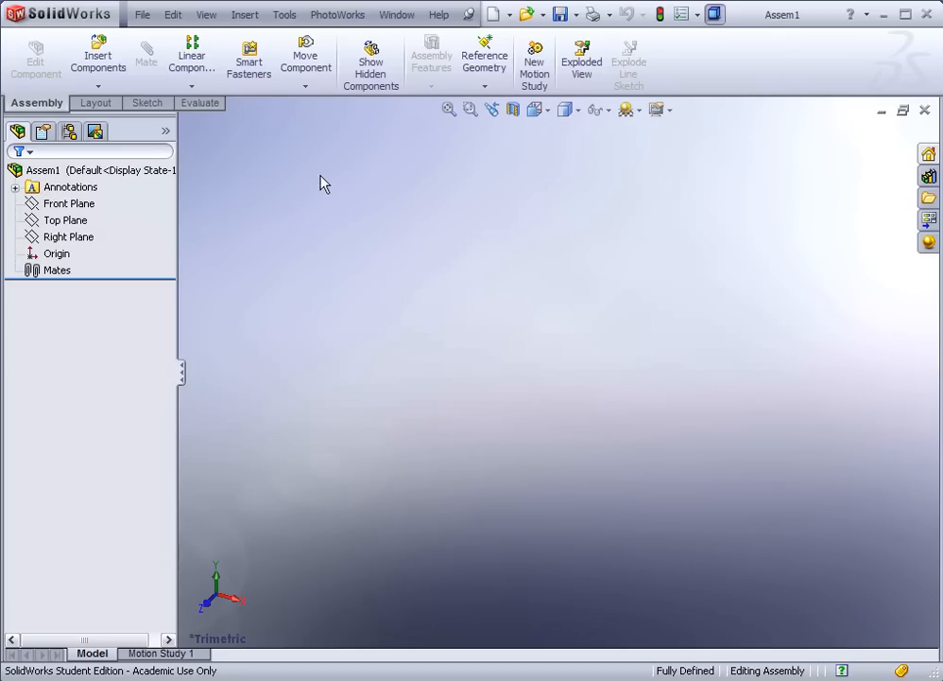
Change the number of decimal places for the basic length unit in the assembly's document properties
left_click(678, 17)
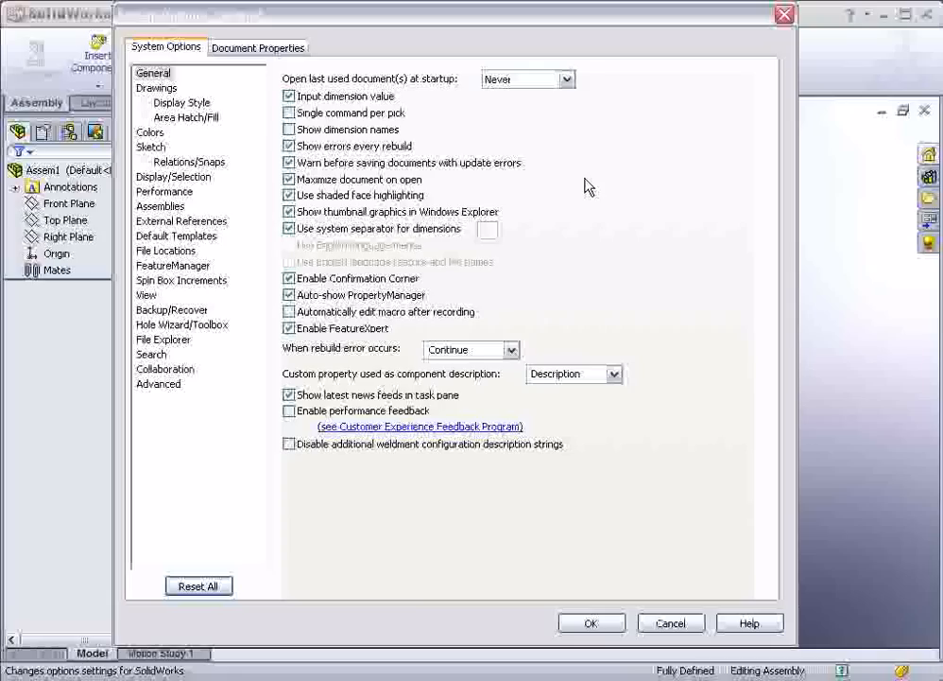
left_click(257, 47)
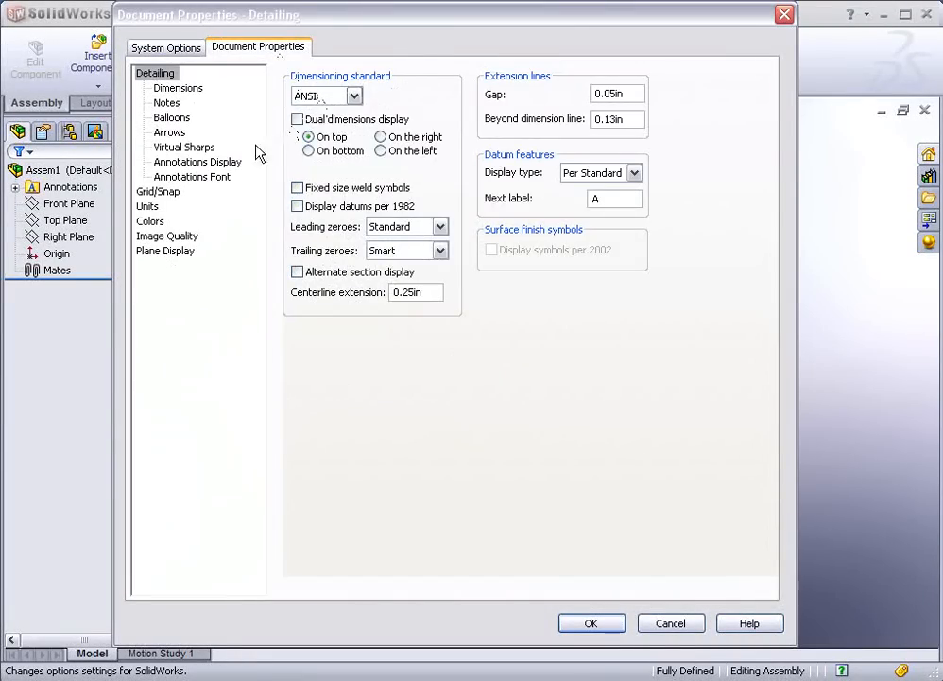
left_click(149, 206)
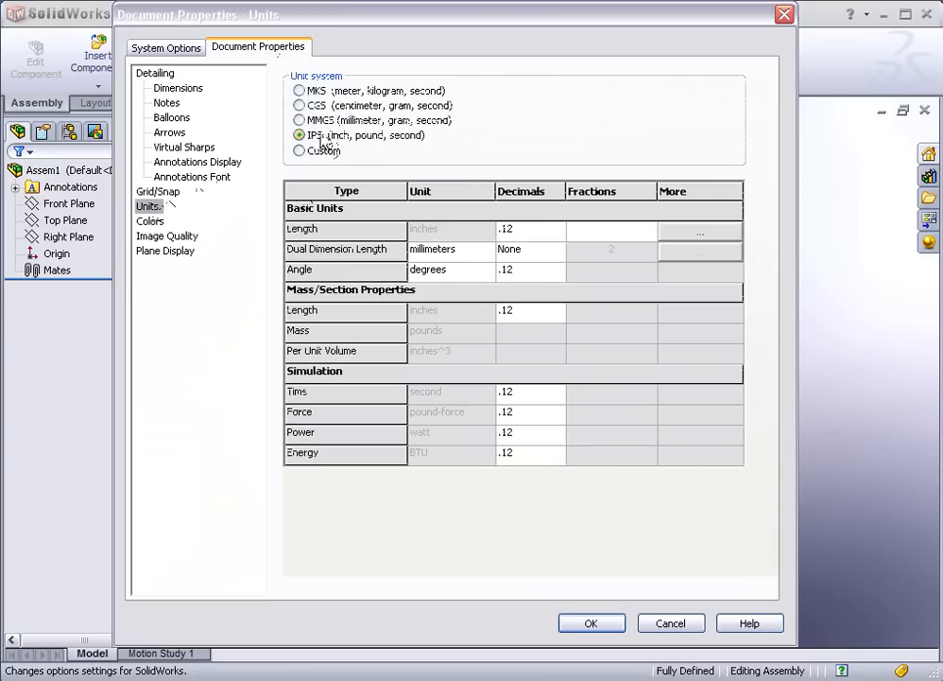
left_click(529, 230)
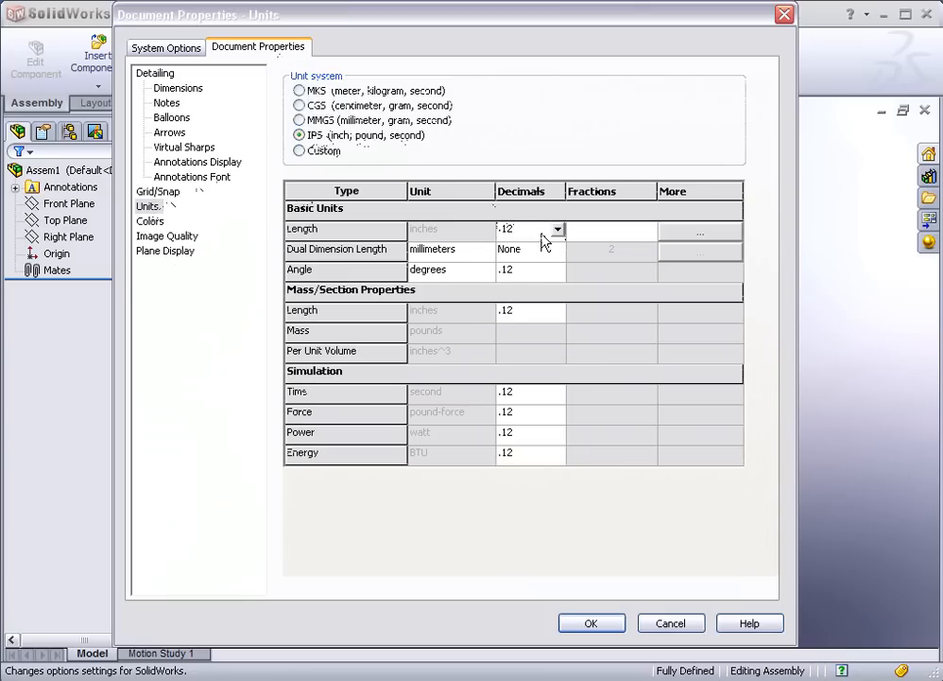
left_click(558, 230)
left_click(518, 266)
left_click(588, 626)
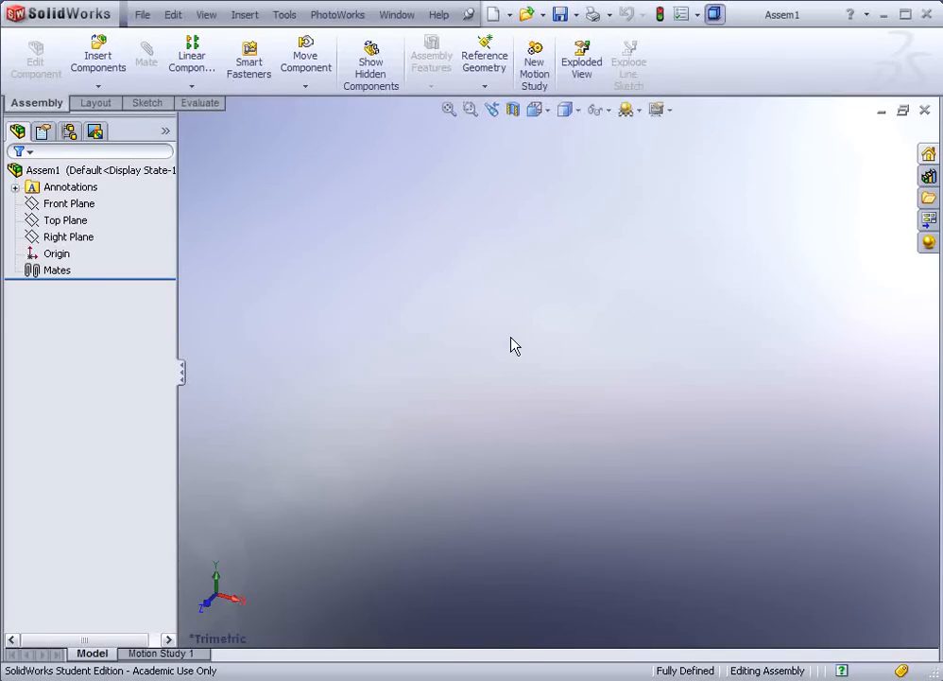
Save the assembly on the Desktop as MT 2203 and turn on the display of origins
left_click(558, 16)
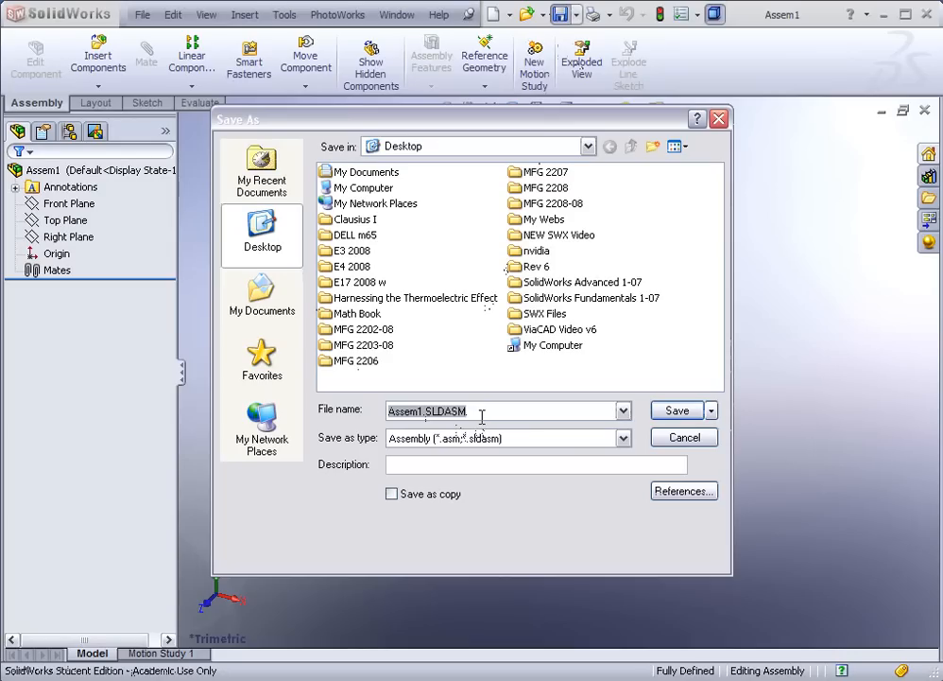
type("M")
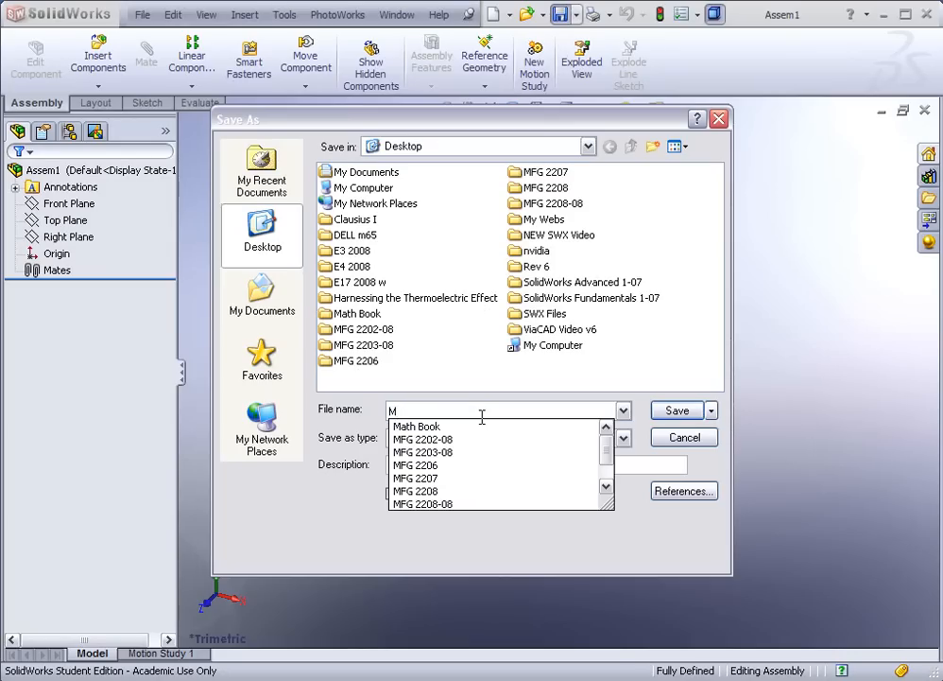
type("T 2203")
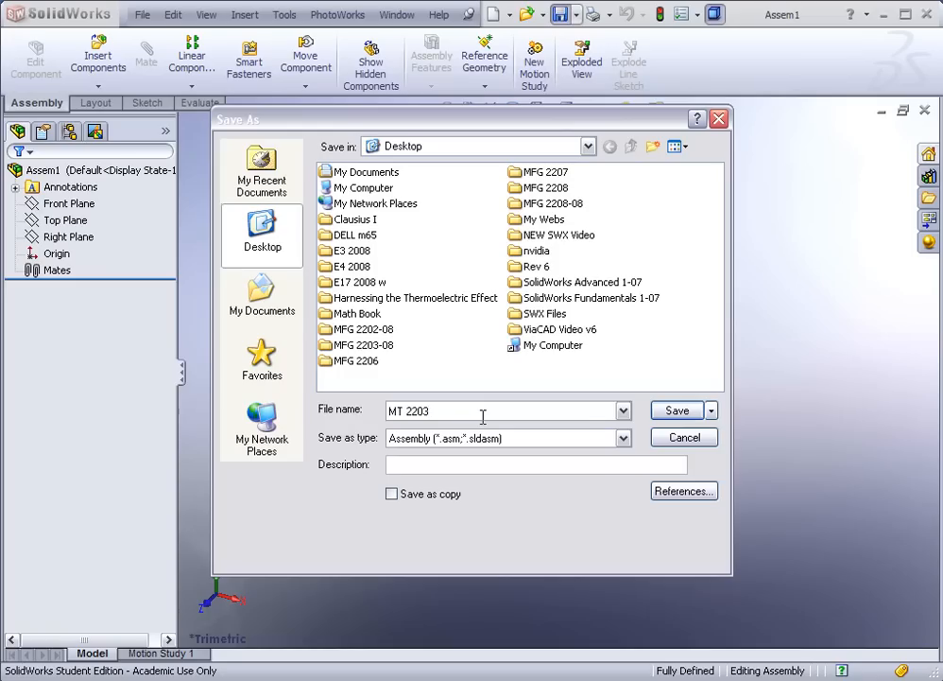
left_click(669, 413)
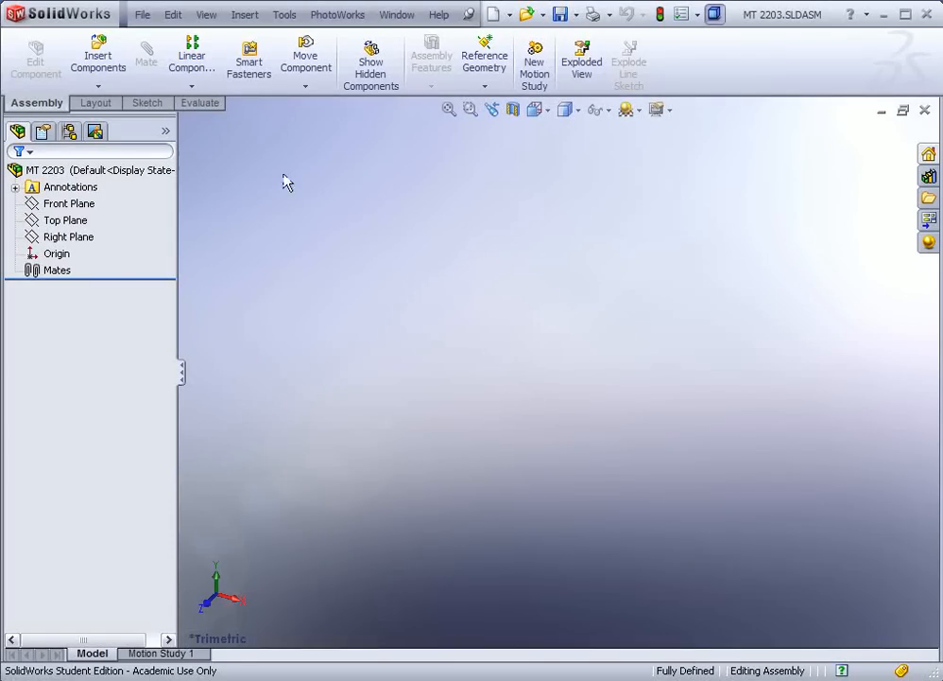
left_click(206, 15)
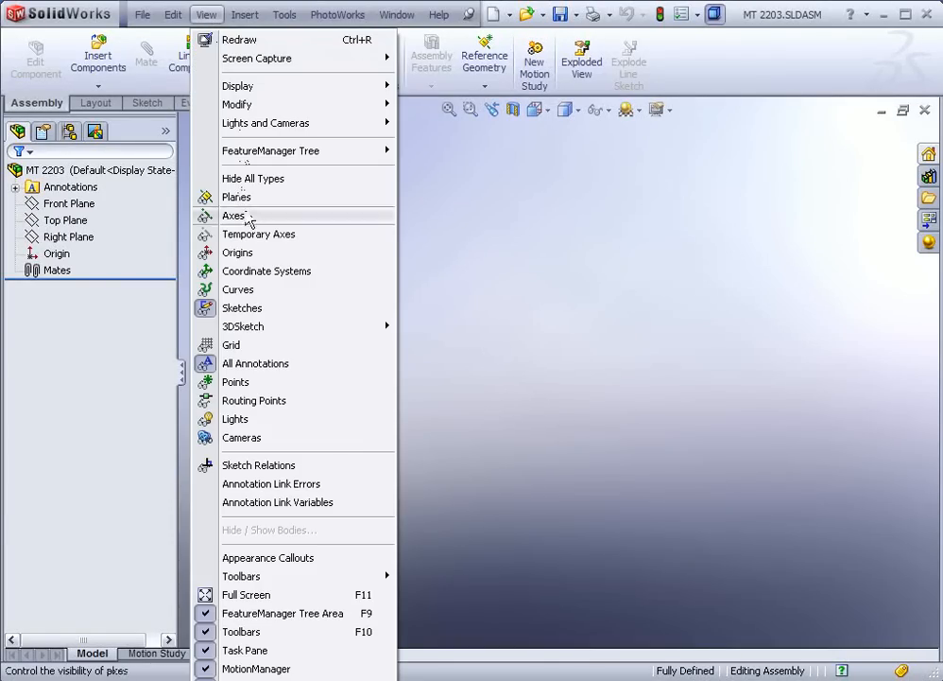
left_click(242, 255)
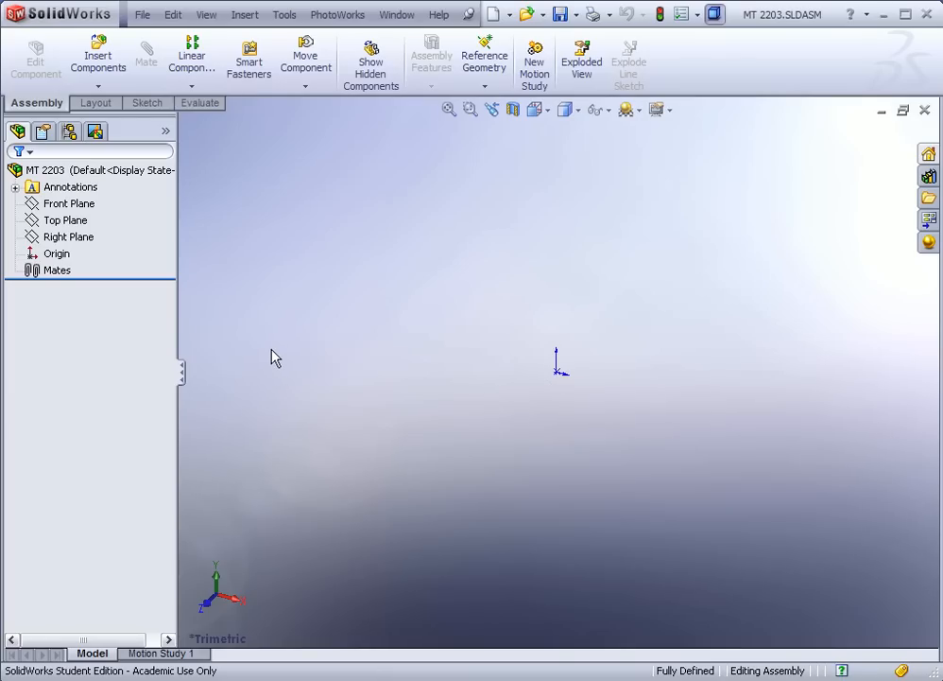
Start inserting a component and browse to the Mid-Term folder in MFG 2203-08 > Sample Files, filtering for part files
left_click(99, 87)
left_click(104, 102)
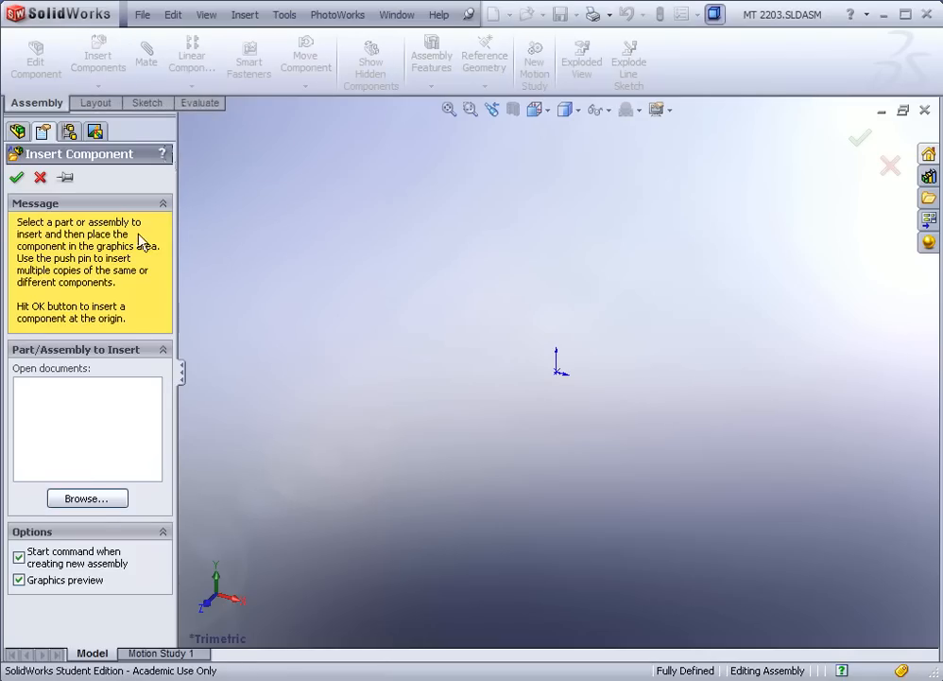
left_click(87, 498)
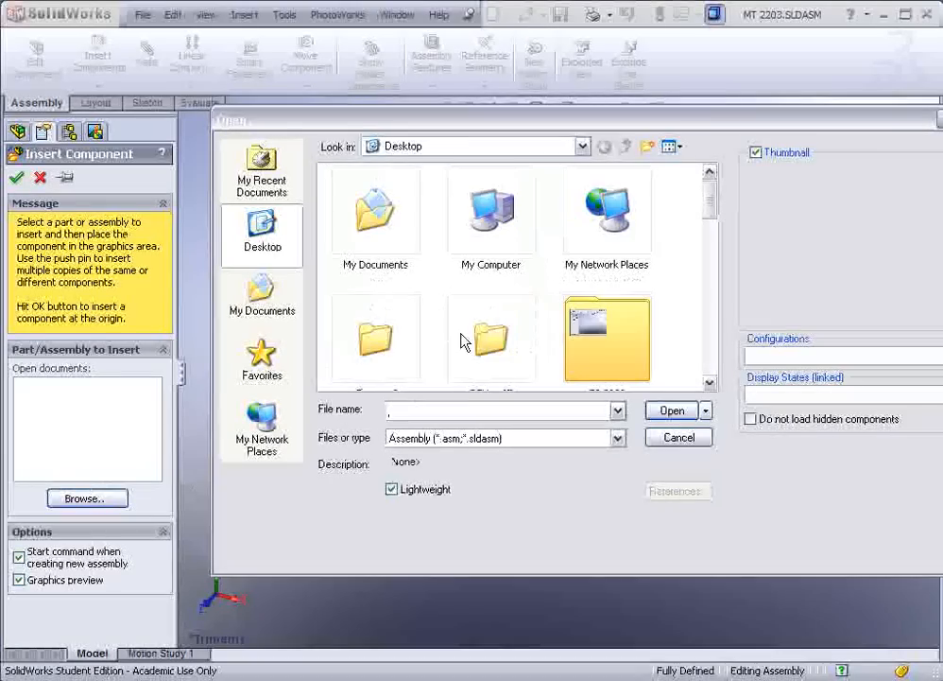
scroll(708, 238, "down", 8)
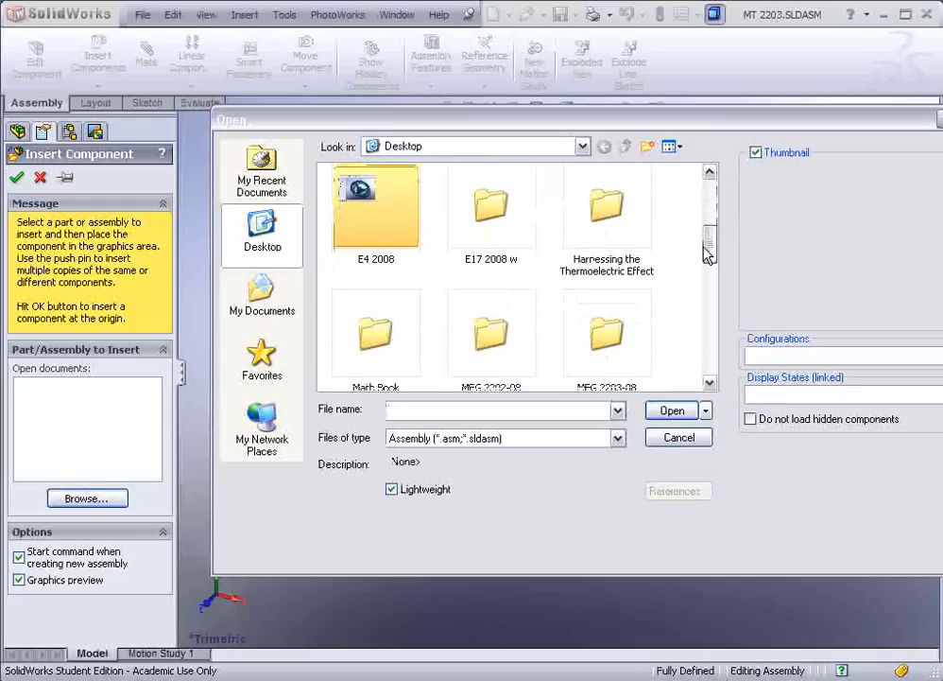
scroll(708, 253, "down", 3)
double_click(599, 263)
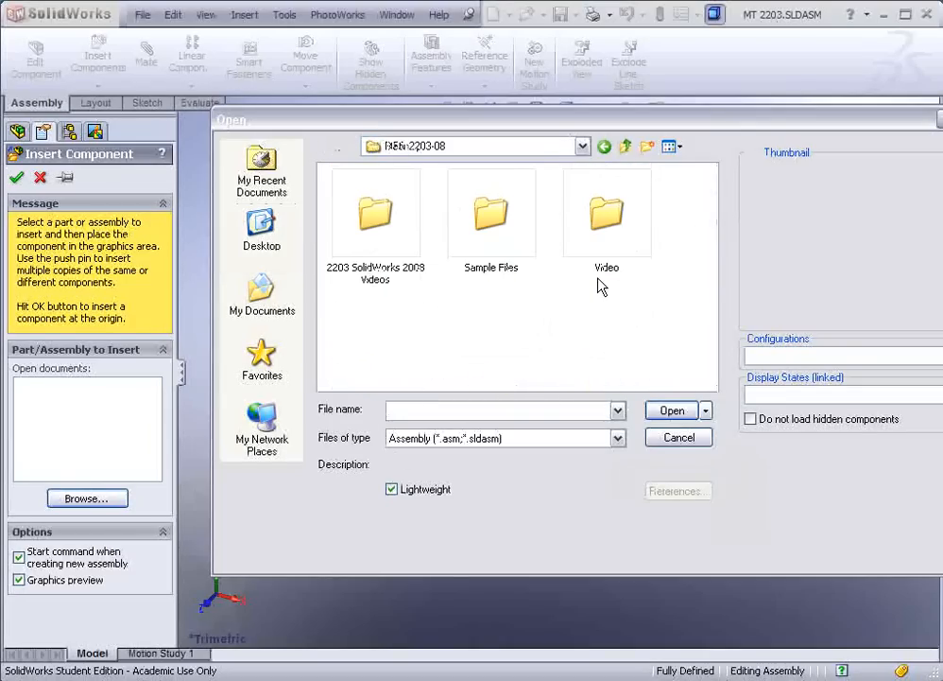
double_click(510, 229)
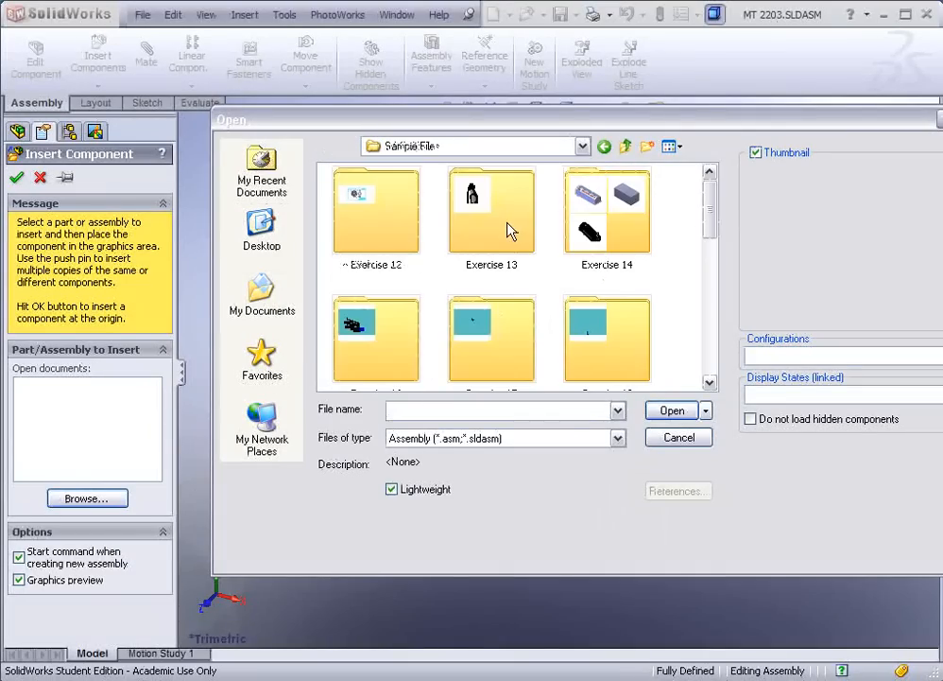
scroll(694, 284, "down", 10)
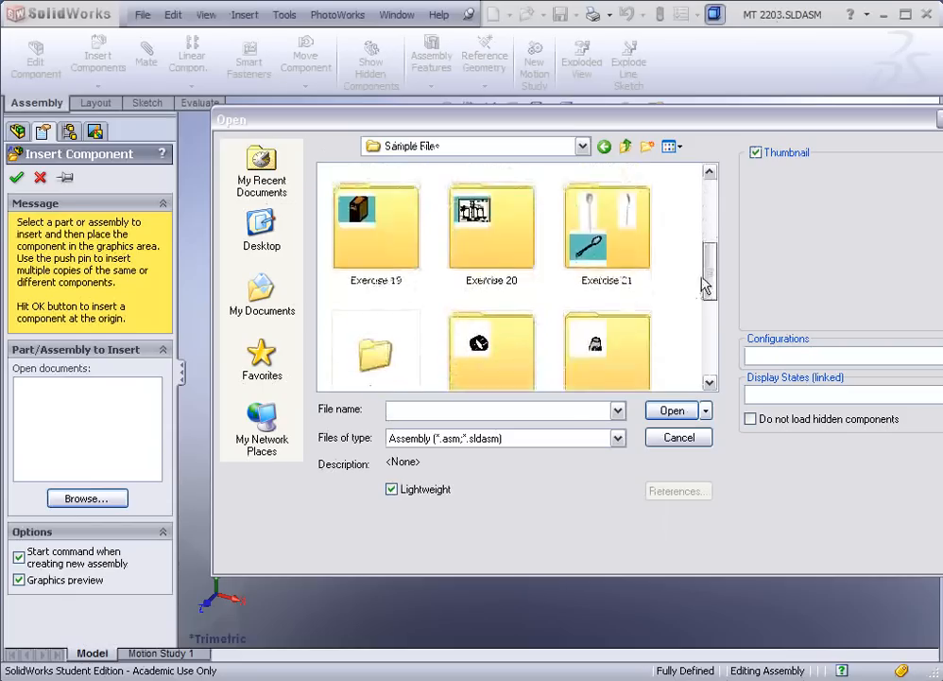
scroll(698, 321, "down", 5)
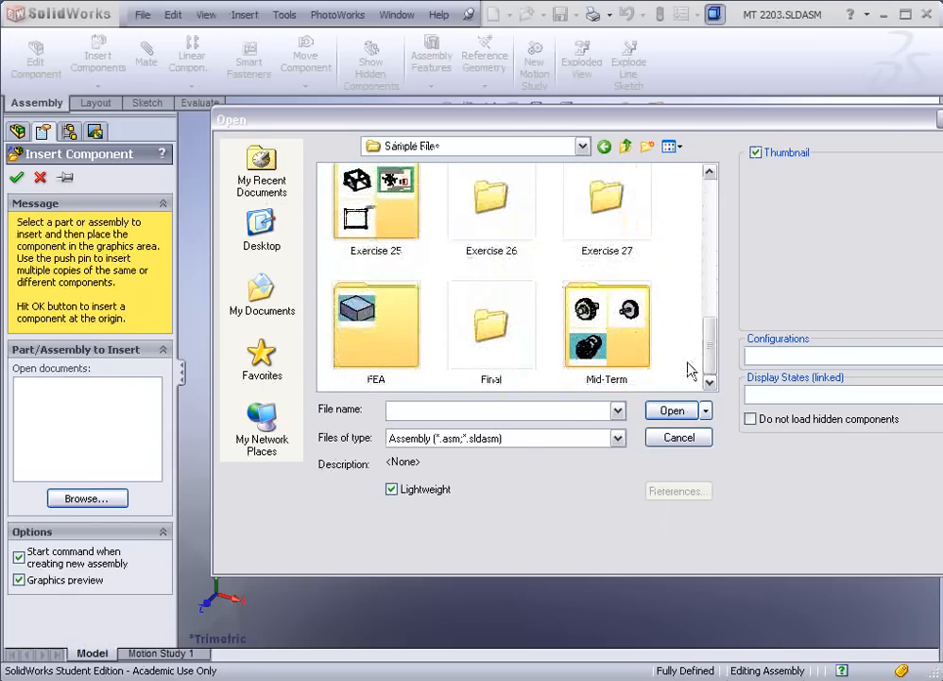
double_click(626, 340)
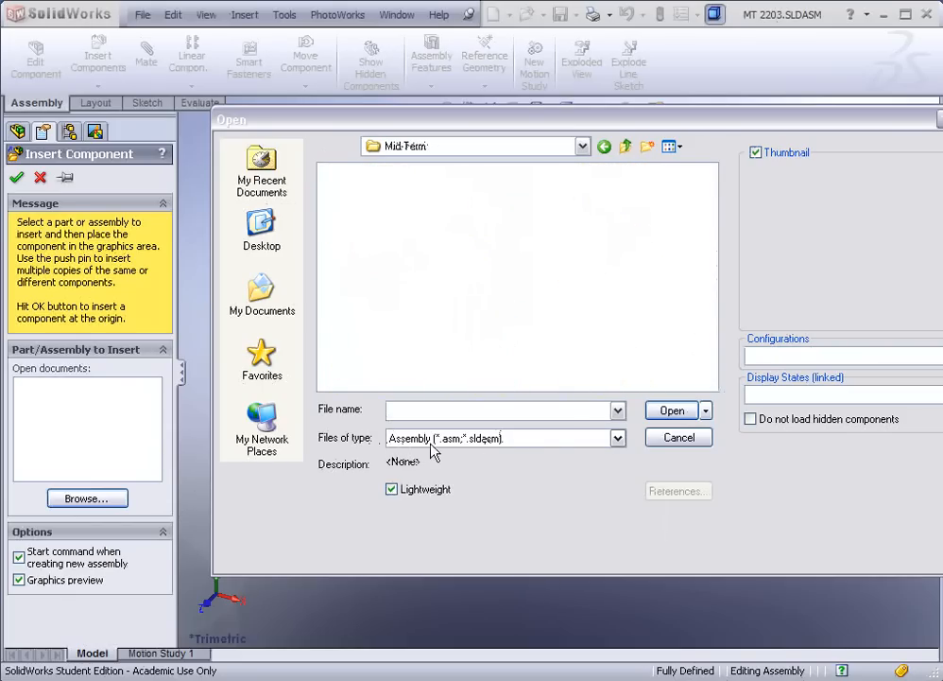
left_click(617, 438)
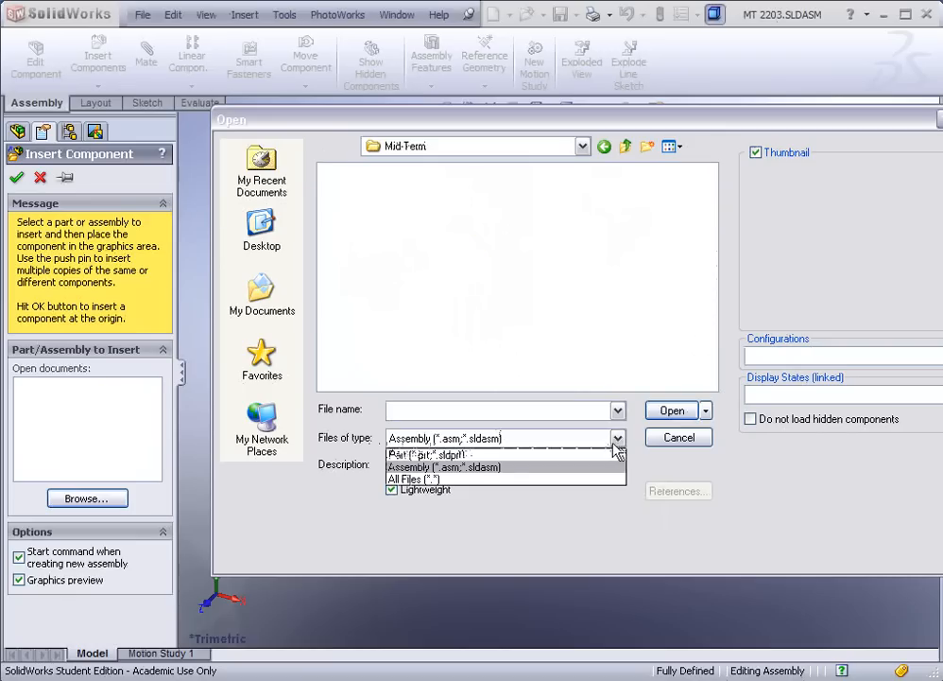
left_click(442, 457)
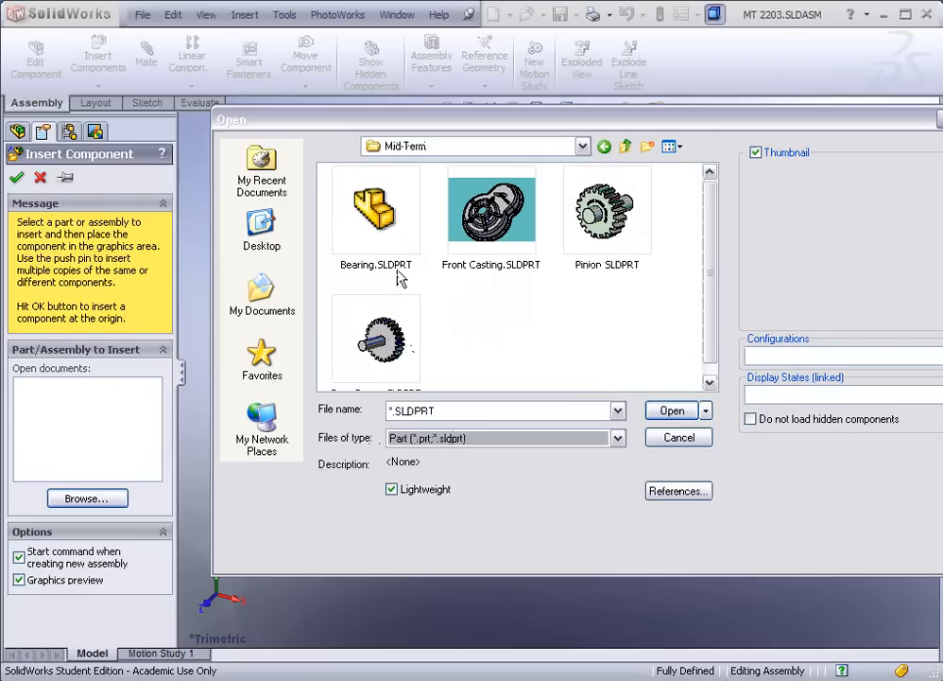
Insert the Front Casting part as the first component, placed at the assembly origin
left_click(482, 232)
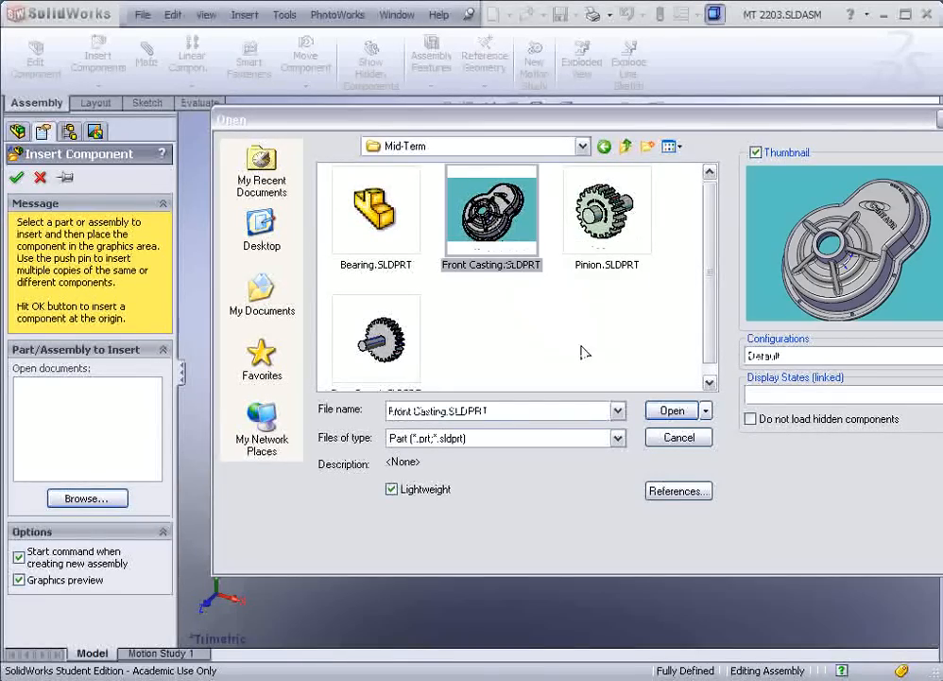
left_click(673, 411)
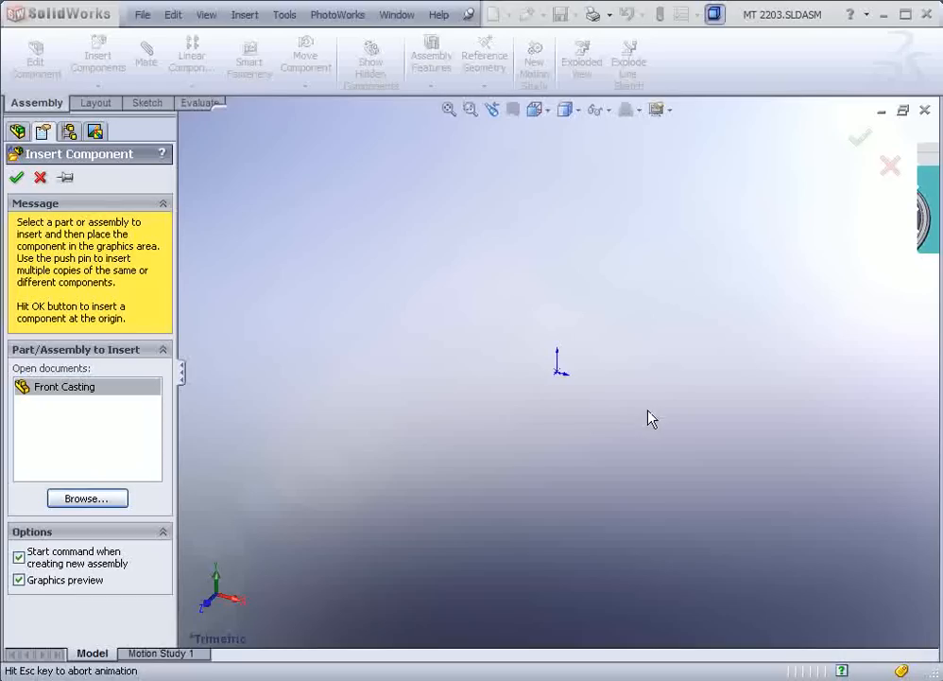
left_click(557, 372)
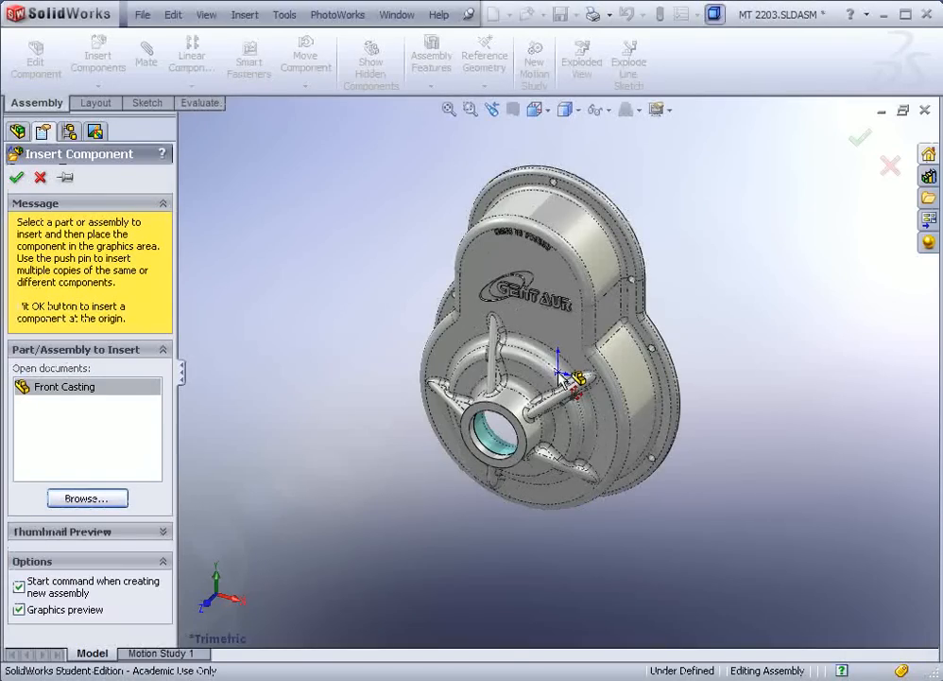
left_click(561, 377)
middle_click_drag(643, 369, 633, 423)
scroll(643, 446, "down", 4)
scroll(643, 435, "up", 3)
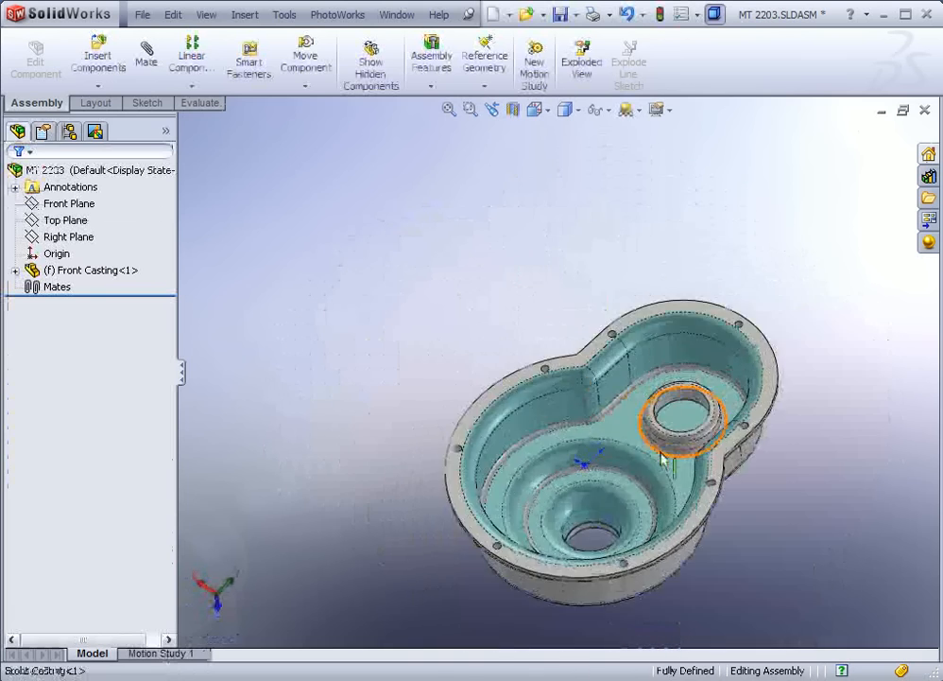
Insert the Bearing part in its 1" BEARING configuration and place it in free space beside the front casting
middle_click_drag(665, 457, 605, 516)
scroll(605, 516, "down", 2)
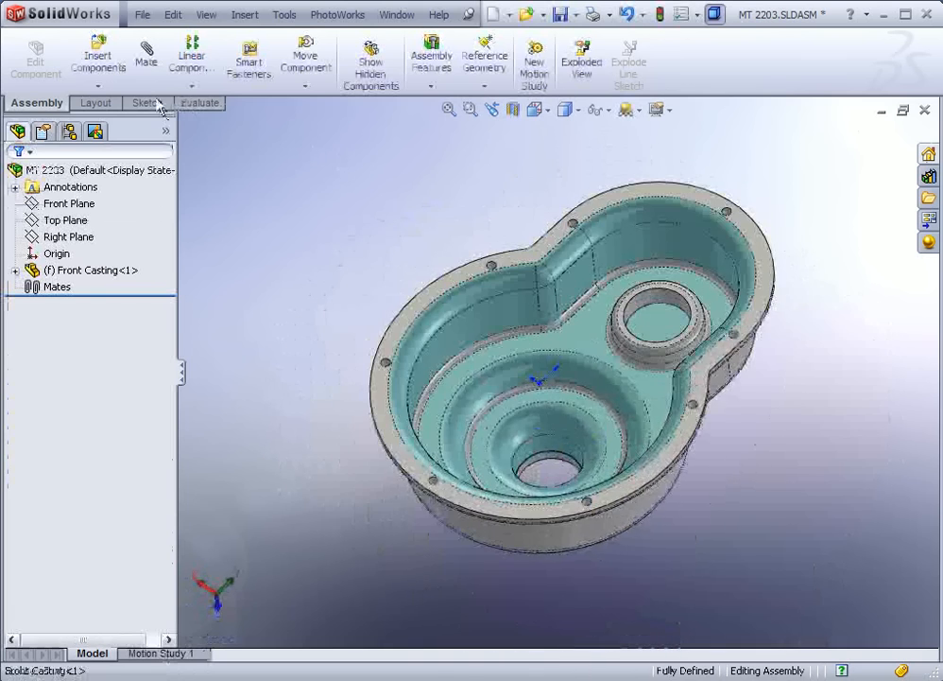
left_click(97, 56)
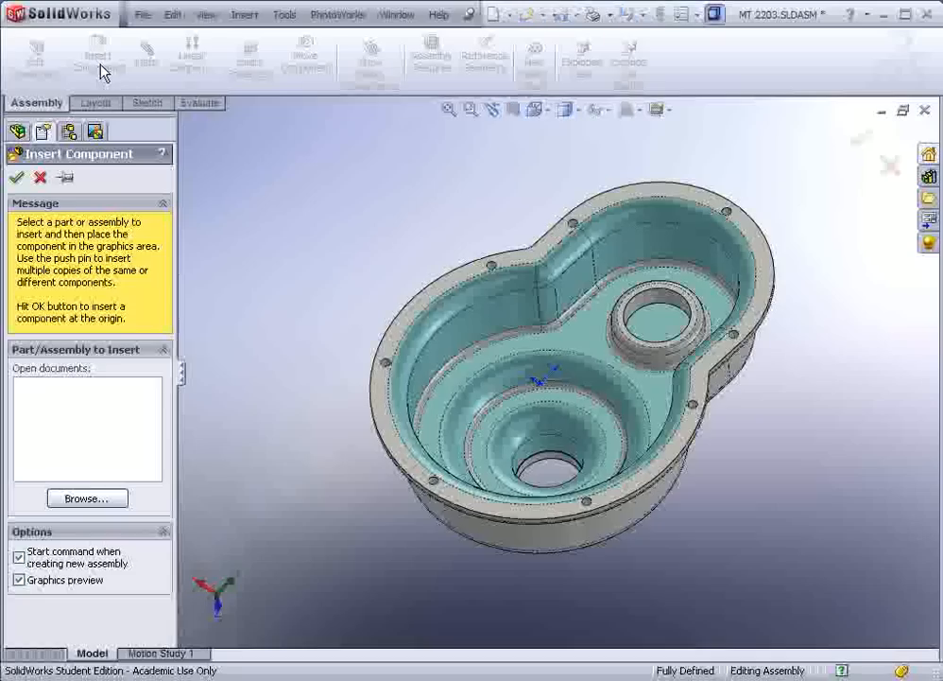
left_click(86, 499)
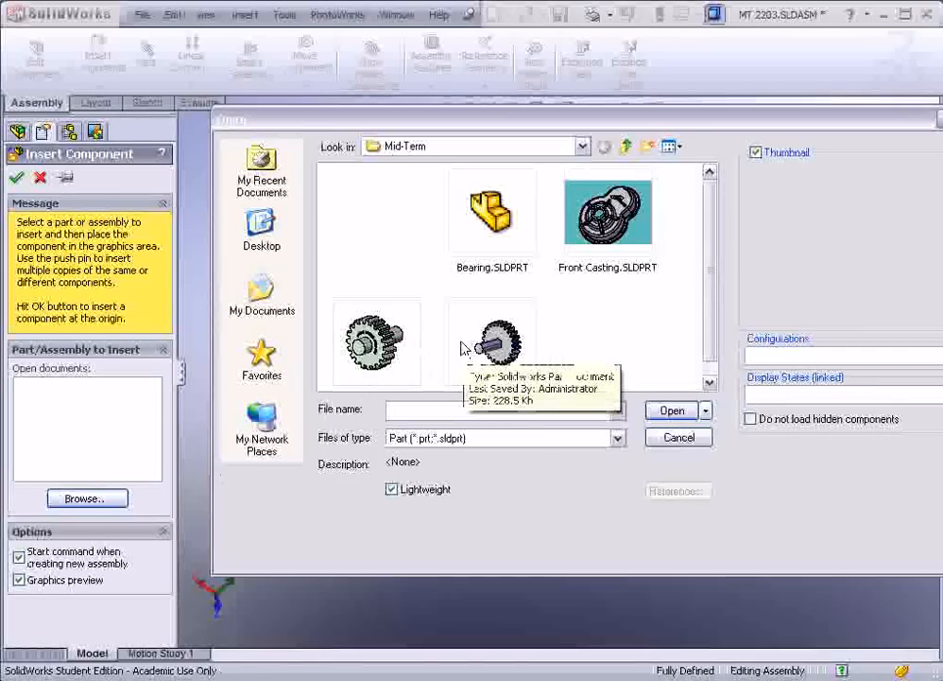
left_click(491, 229)
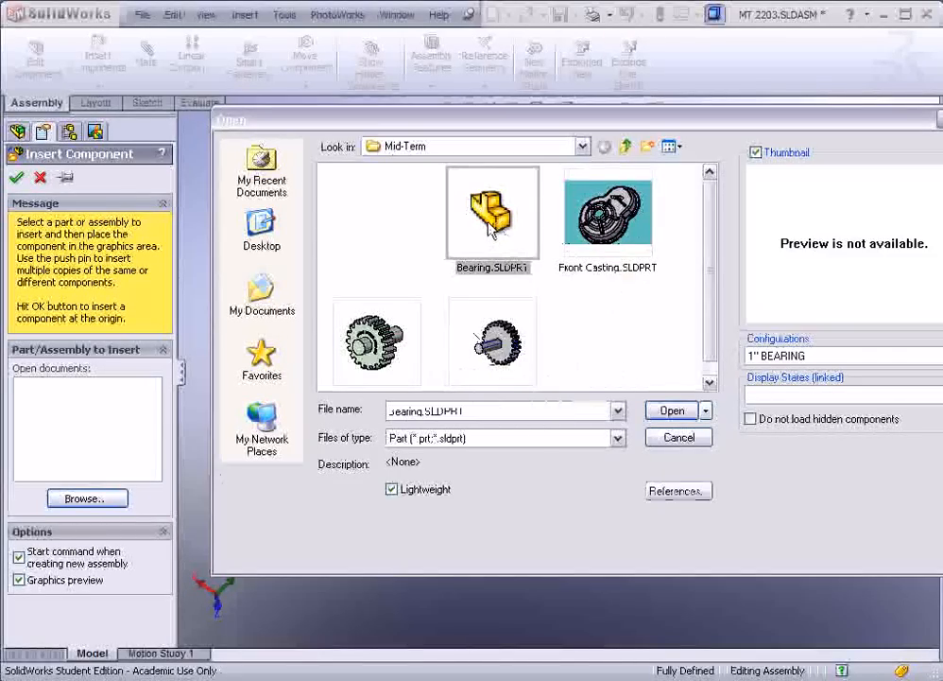
left_click_drag(686, 125, 558, 126)
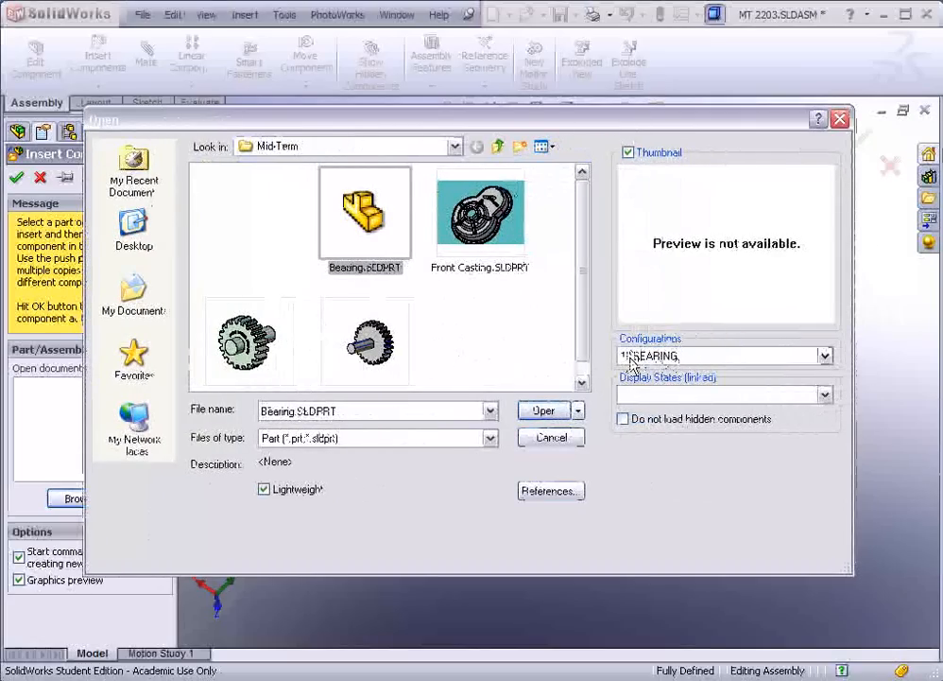
left_click(704, 358)
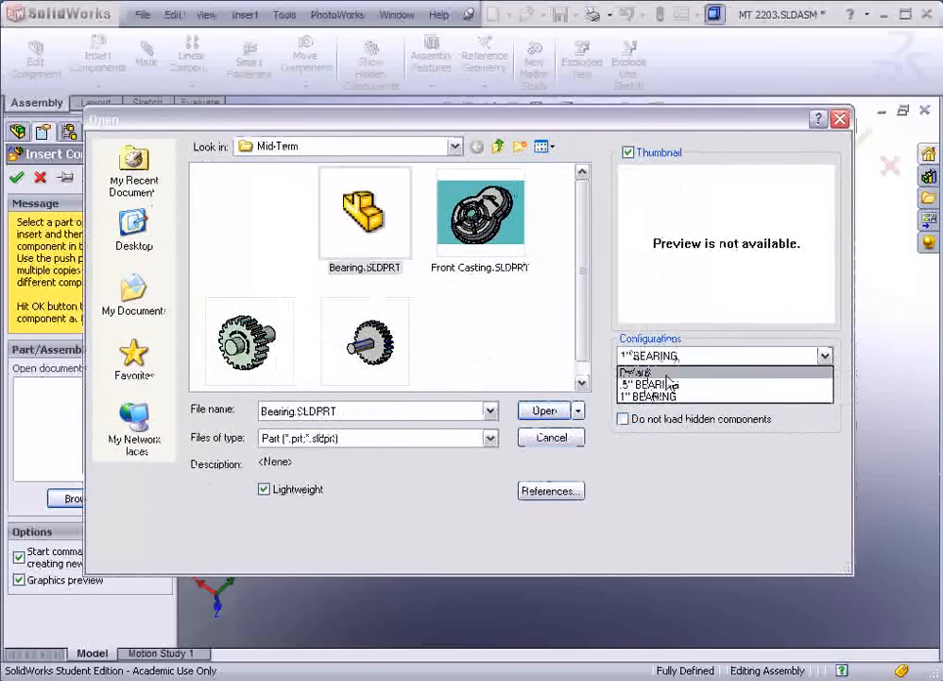
left_click(662, 396)
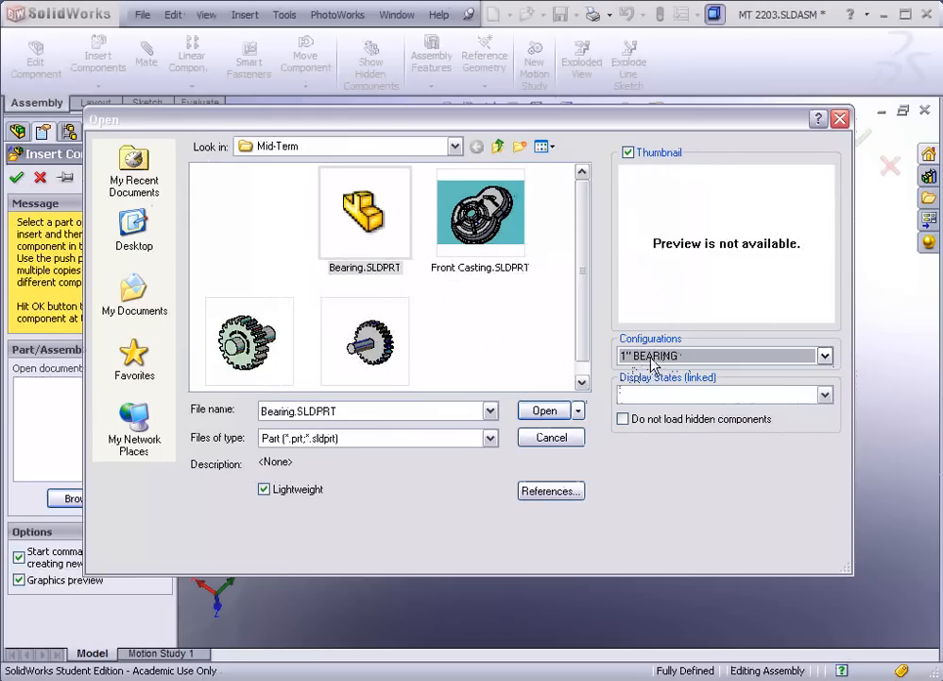
left_click(543, 413)
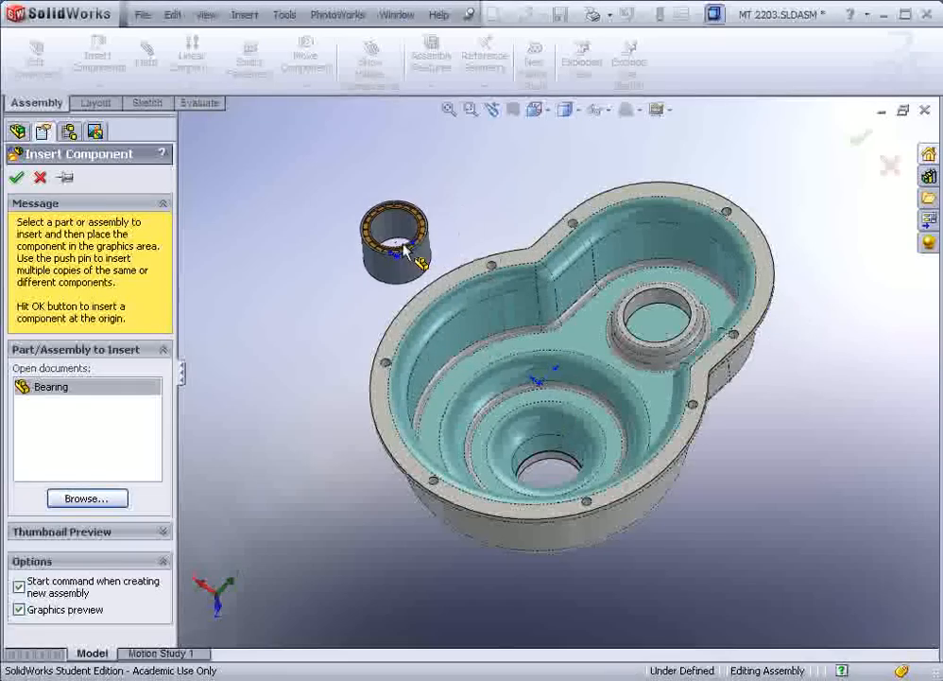
left_click(392, 248)
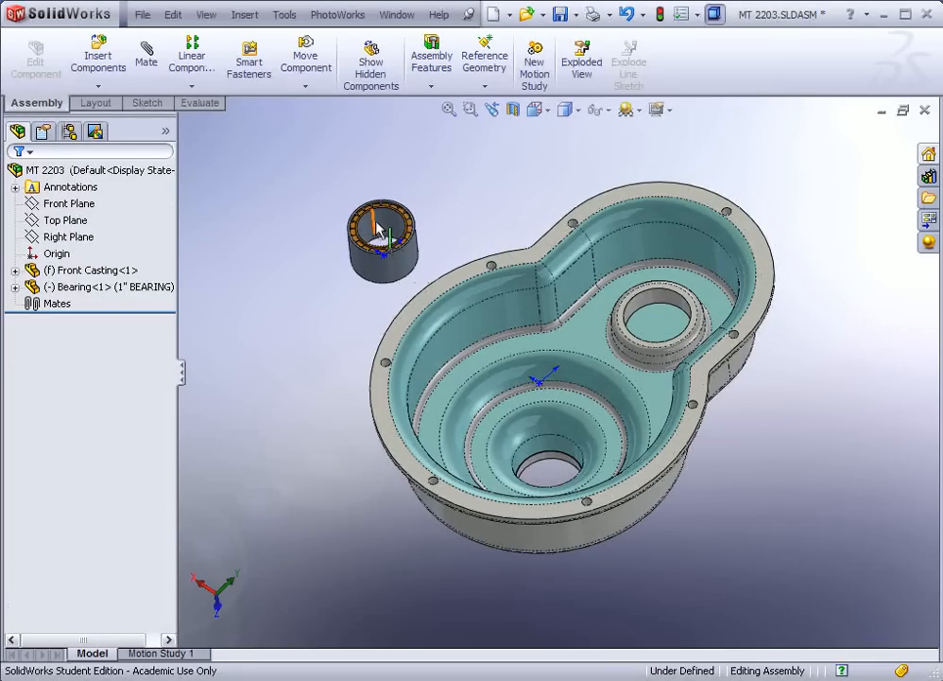
Make three copies of the 1" bearing and place them in a column beside the original
left_click_drag(379, 234, 261, 249, "ctrl")
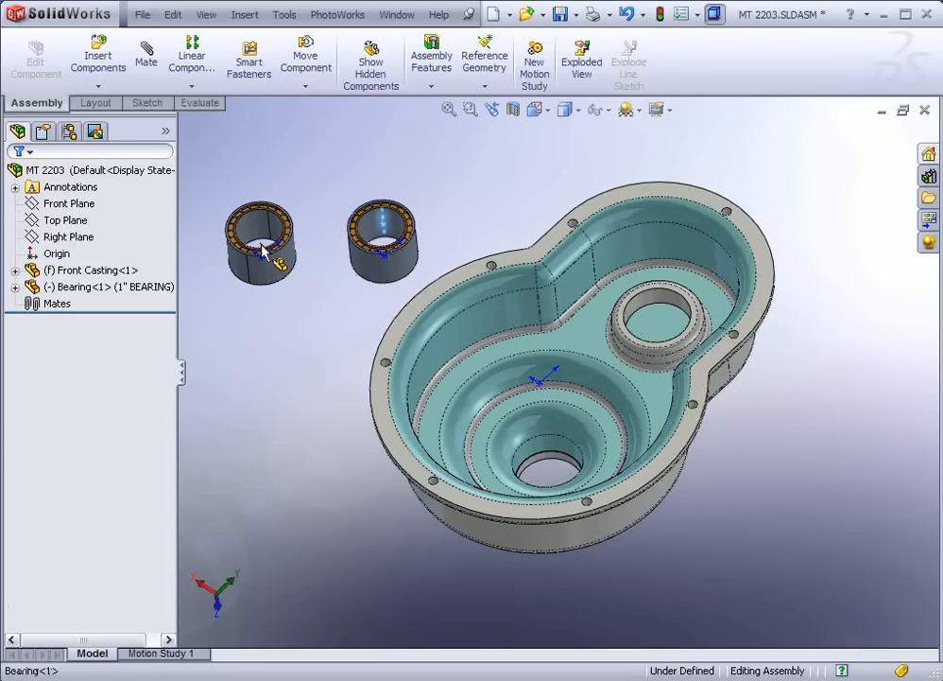
left_click_drag(262, 250, 253, 246, "ctrl")
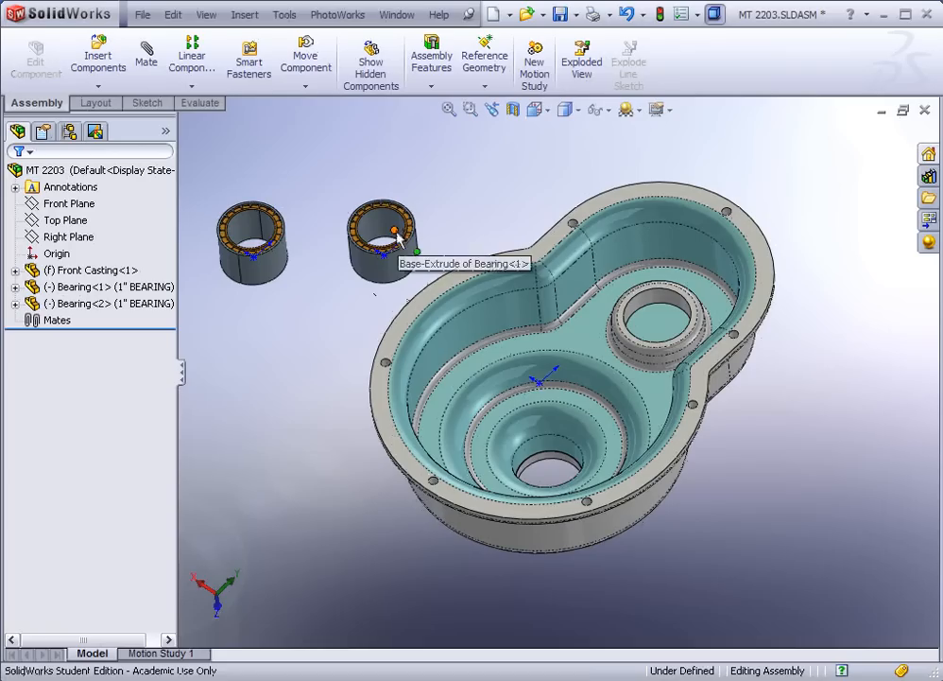
left_click_drag(398, 238, 263, 402, "ctrl")
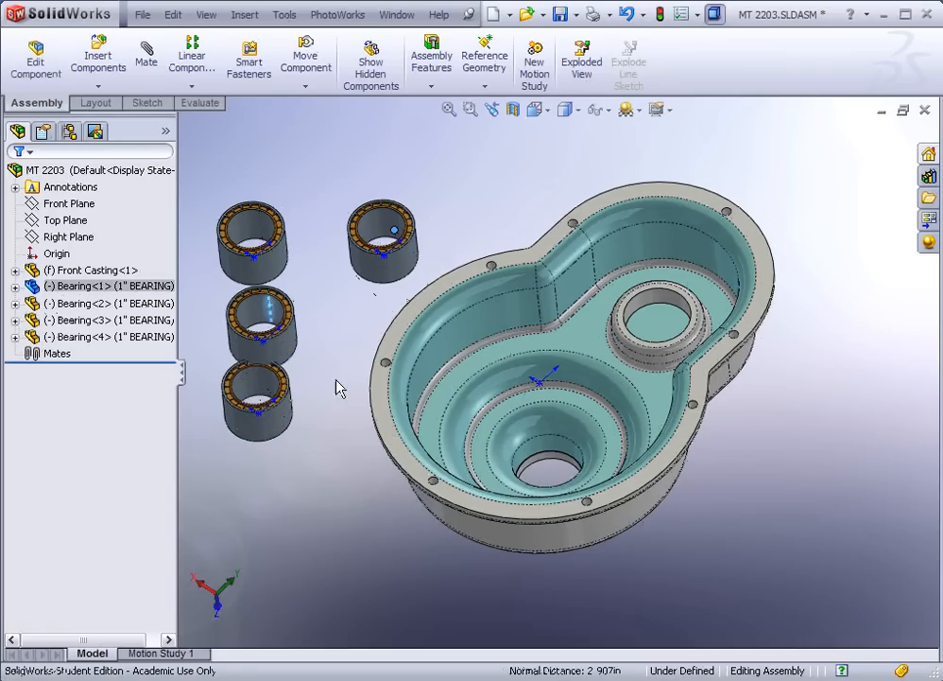
left_click(329, 346)
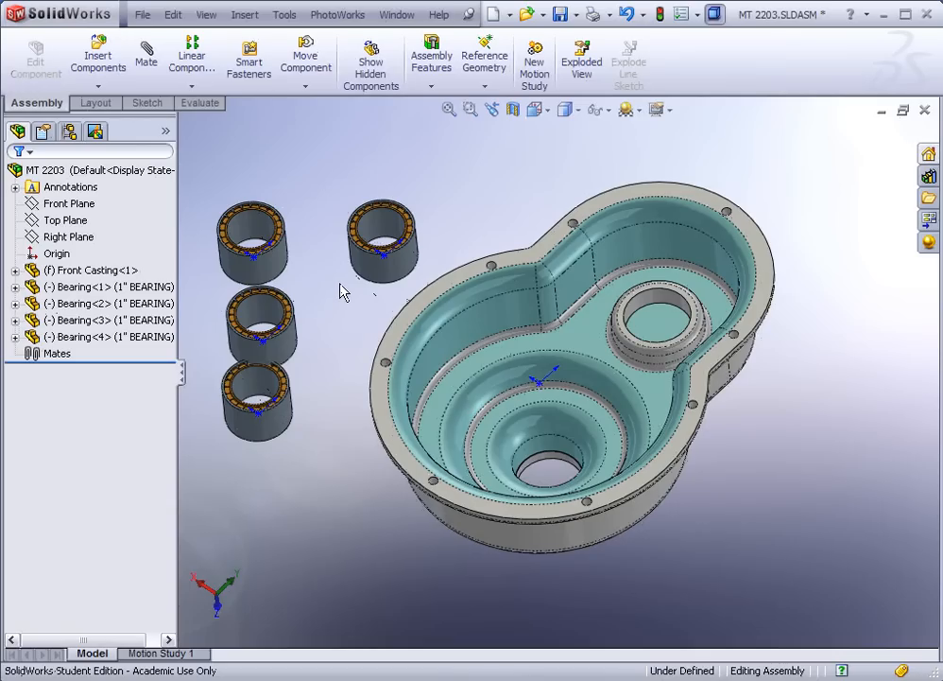
Switch the original bearing, the one closest to the casting, to the .5" BEARING configuration
left_click(379, 235)
right_click(381, 232)
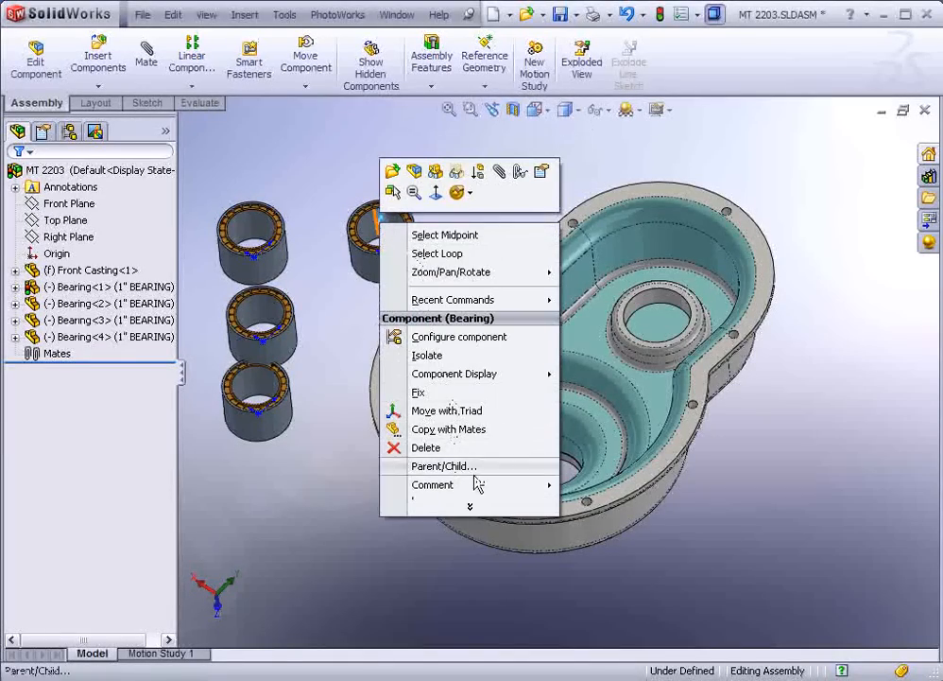
left_click(482, 341)
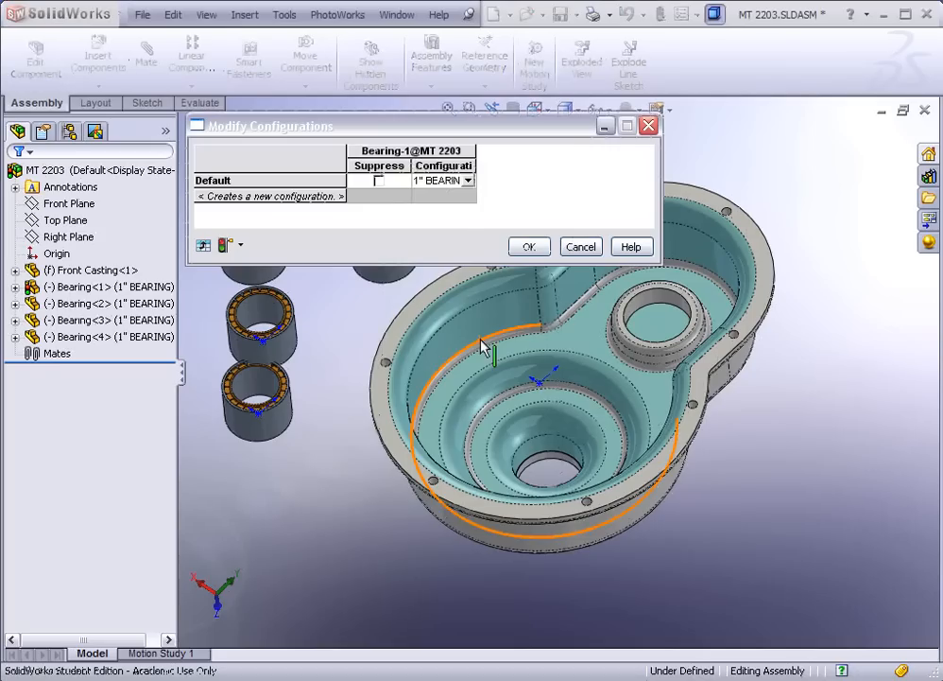
left_click(467, 183)
left_click(468, 181)
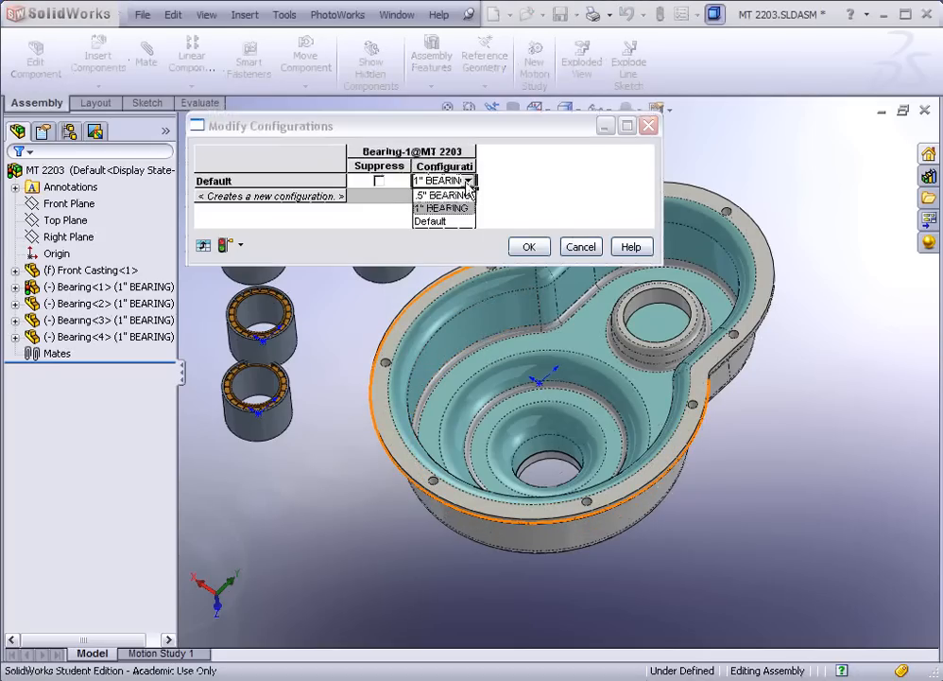
left_click(442, 196)
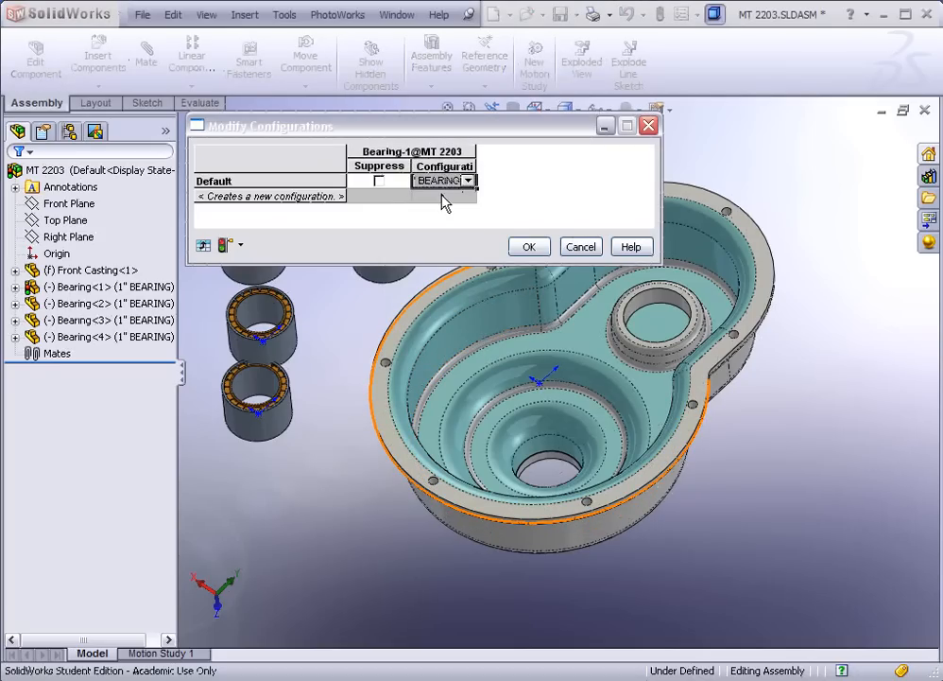
left_click(529, 247)
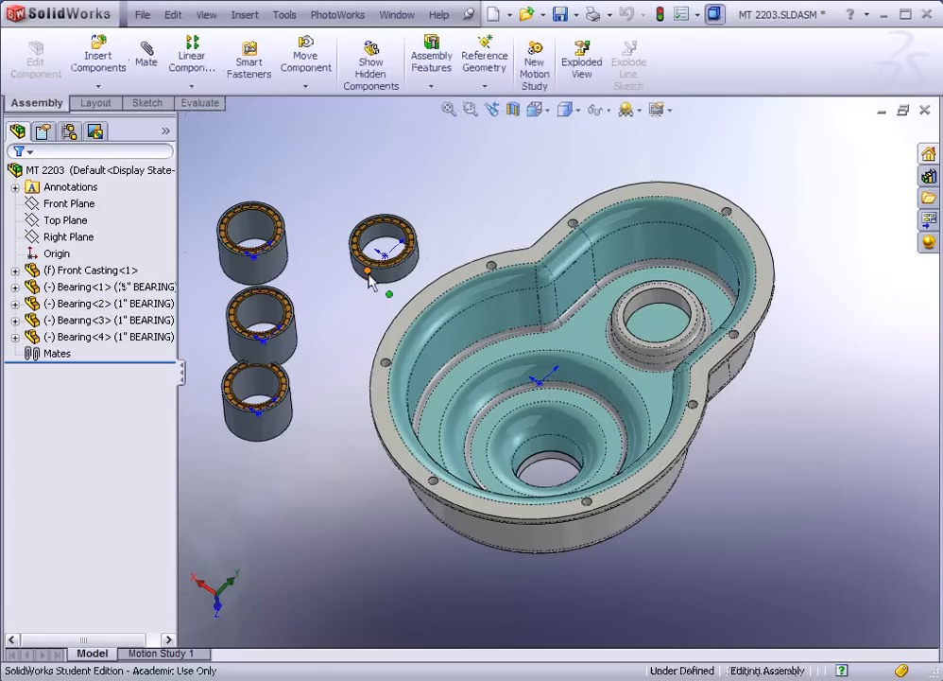
Start a mate, show the Selection Filter tools and restrict selection to faces only
scroll(535, 288, "down", 3)
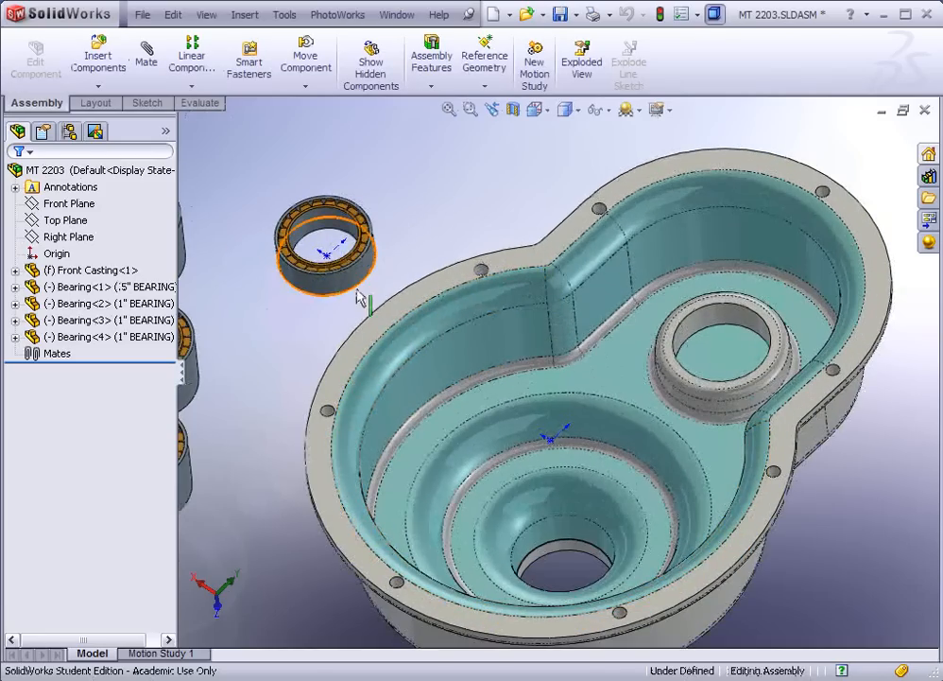
left_click(146, 53)
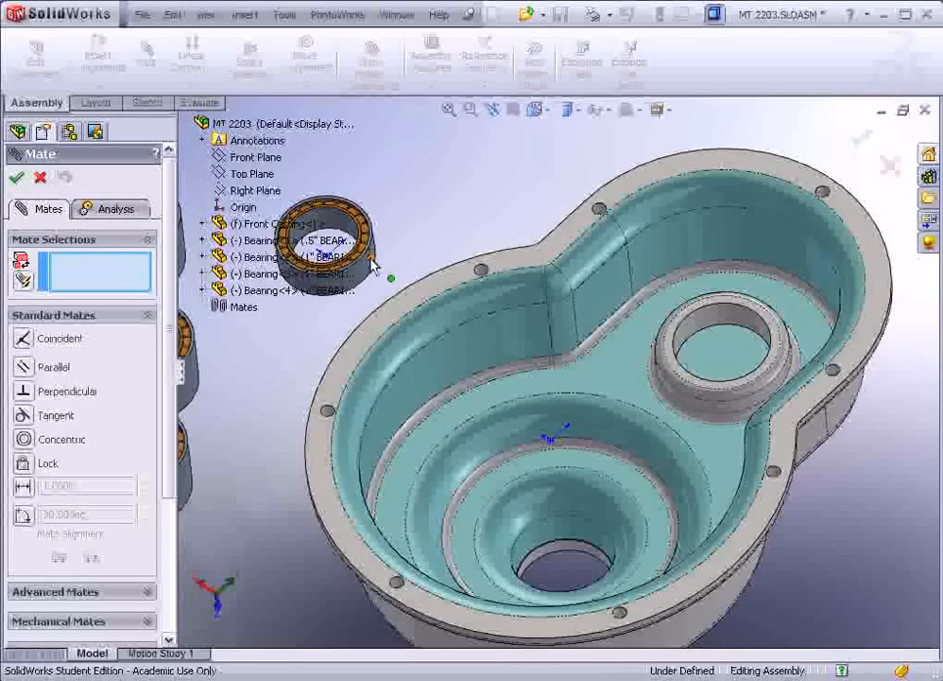
key("f")
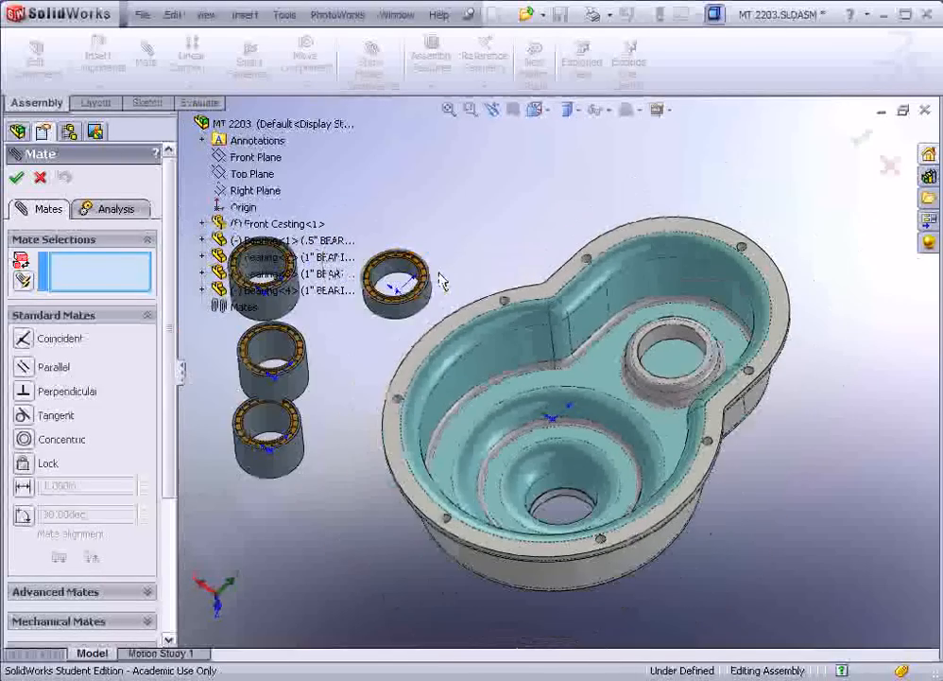
scroll(437, 293, "down", 3)
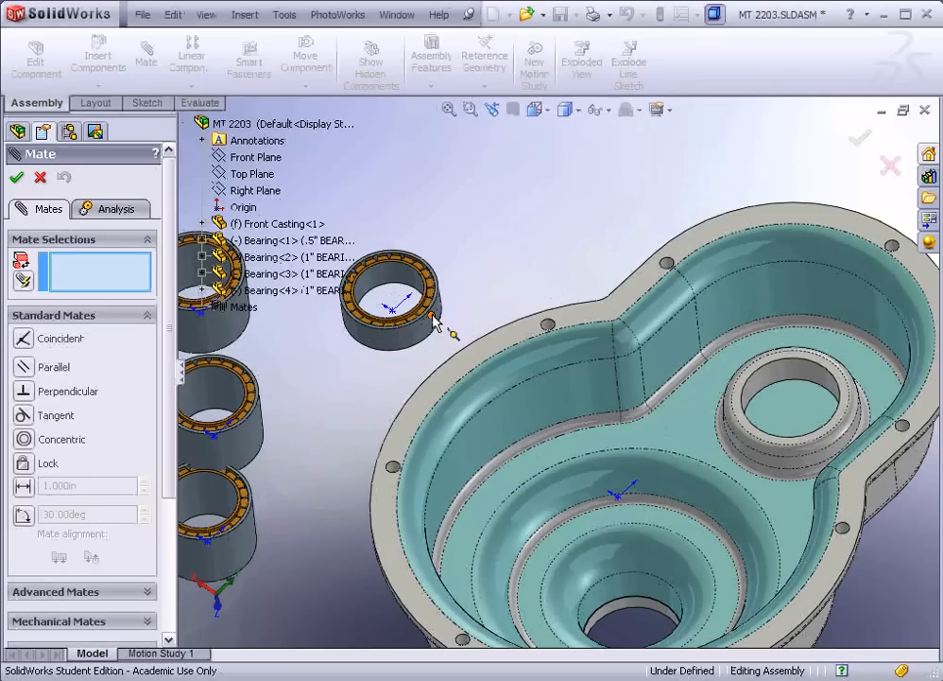
right_click(531, 63)
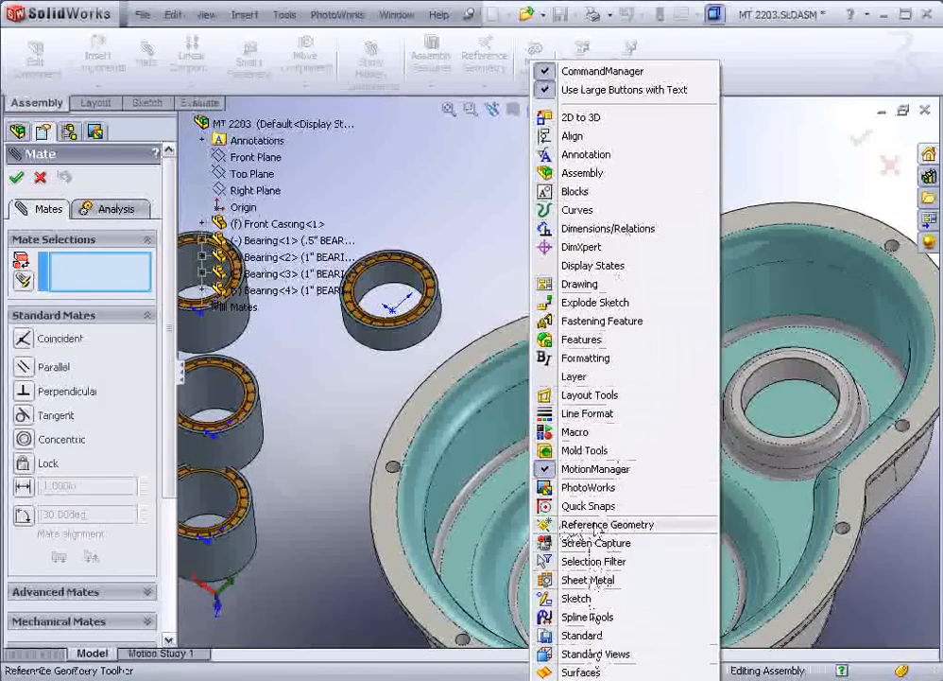
left_click(570, 543)
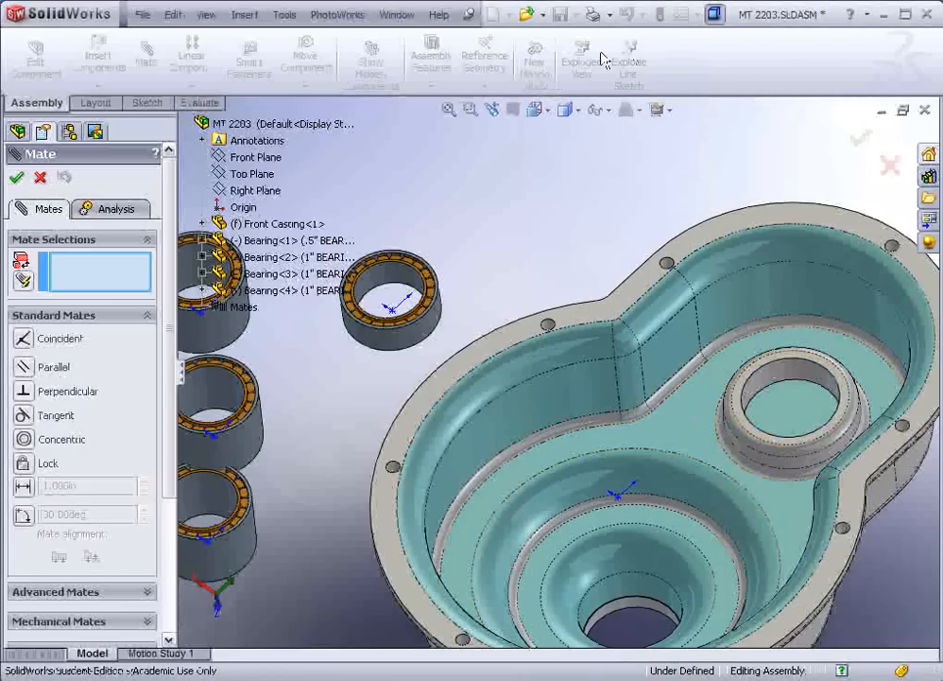
right_click(601, 58)
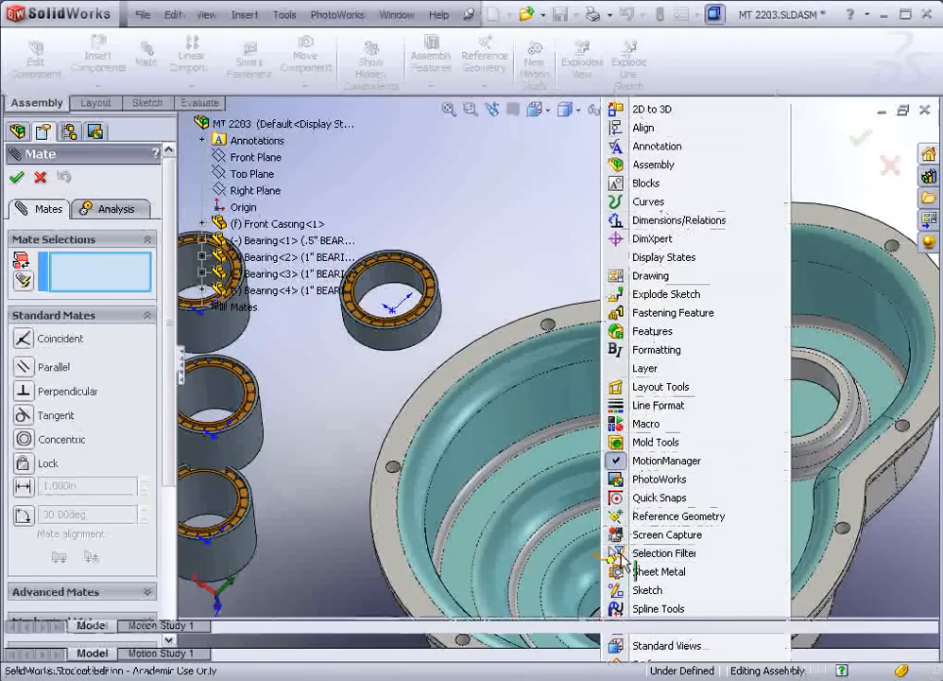
left_click(624, 556)
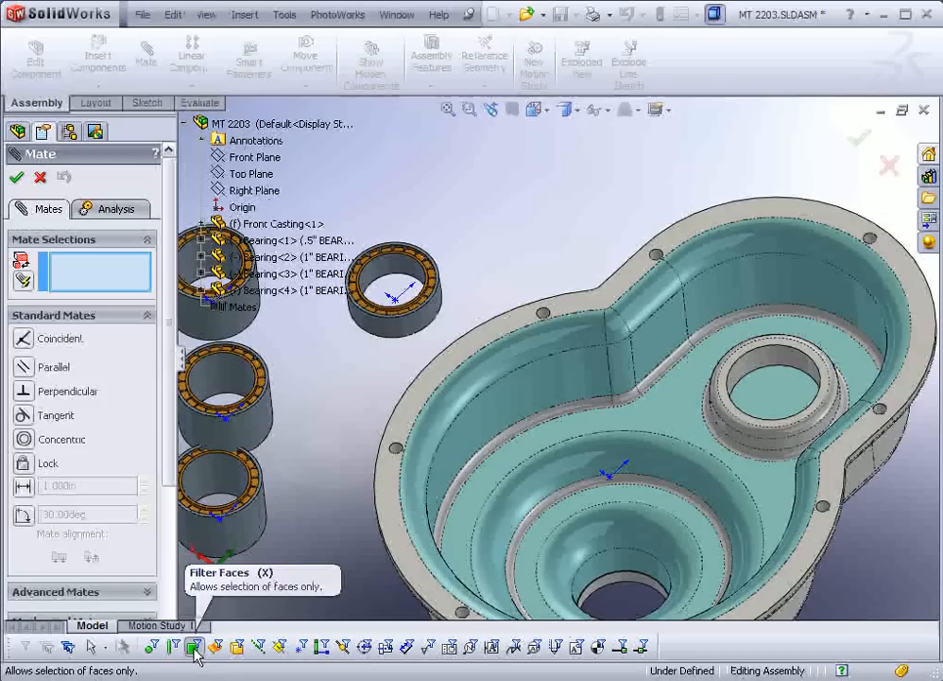
left_click(22, 646)
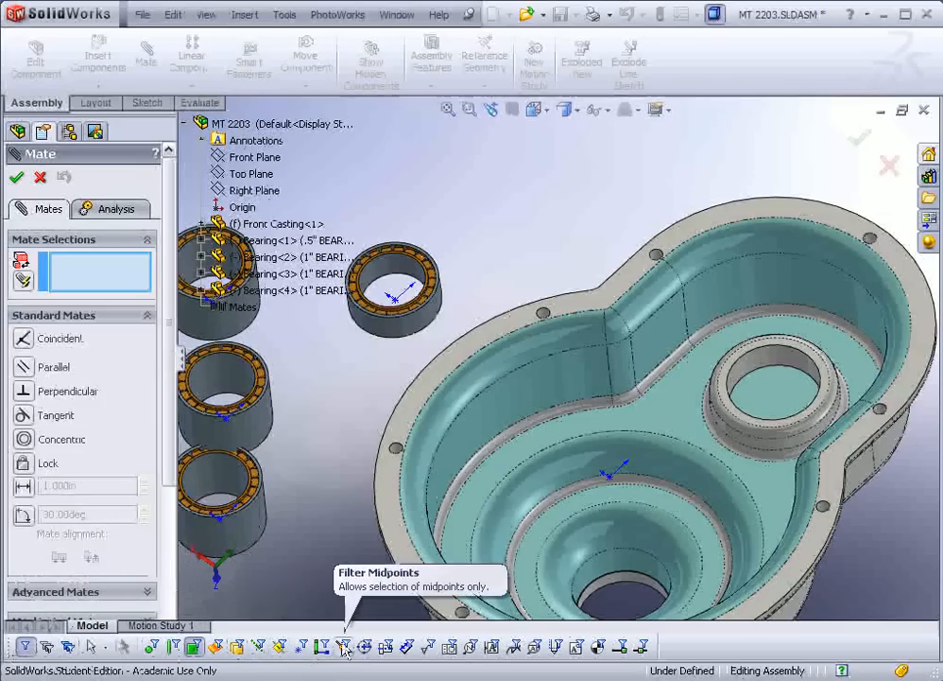
Add a concentric mate between the .5" bearing's outer face and the bore of the casting's smaller raised boss
left_click(419, 331)
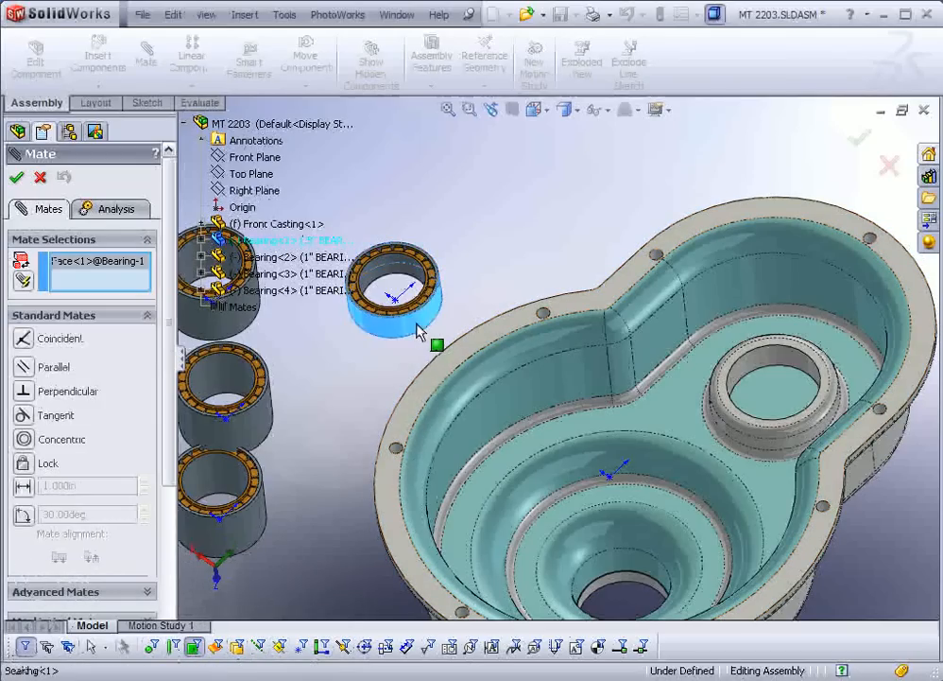
left_click(790, 365)
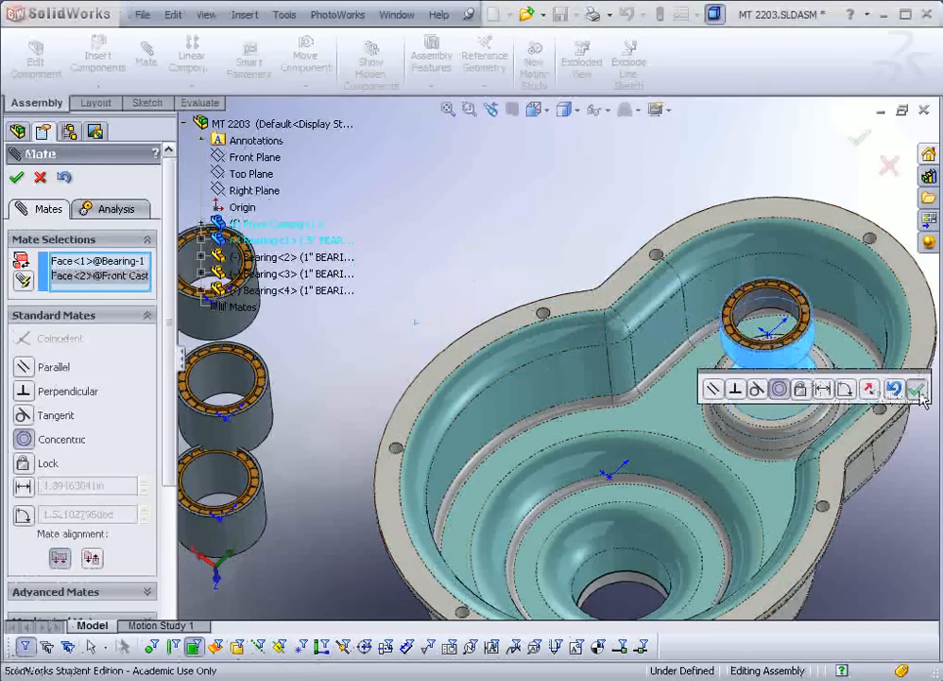
left_click(919, 393)
Slide the .5" bearing up along its axis, clear of the casting's smaller raised boss
middle_click_drag(807, 387, 770, 376)
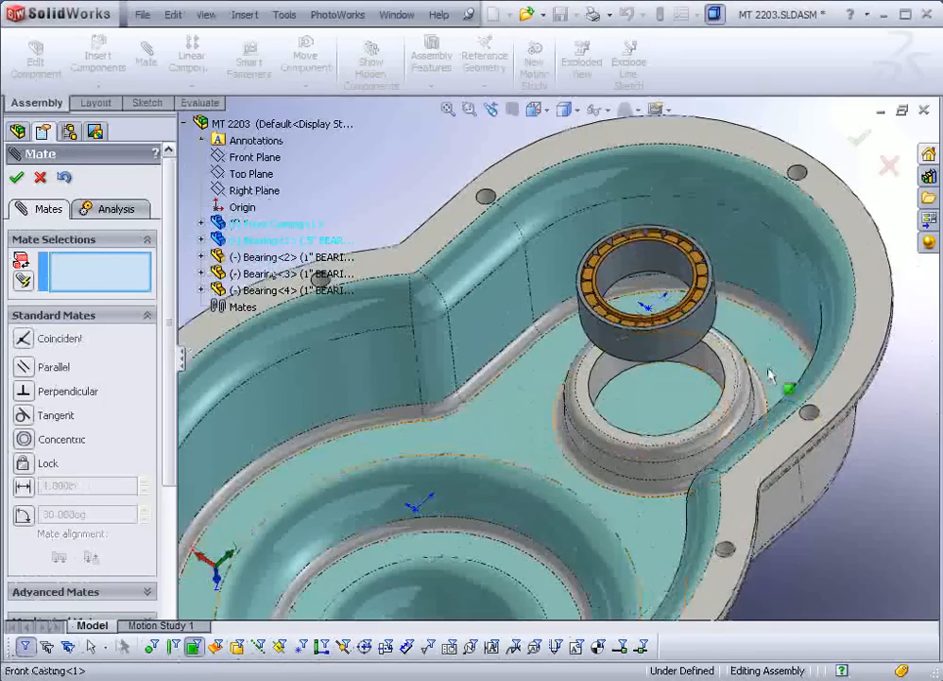
scroll(645, 369, "down", 5)
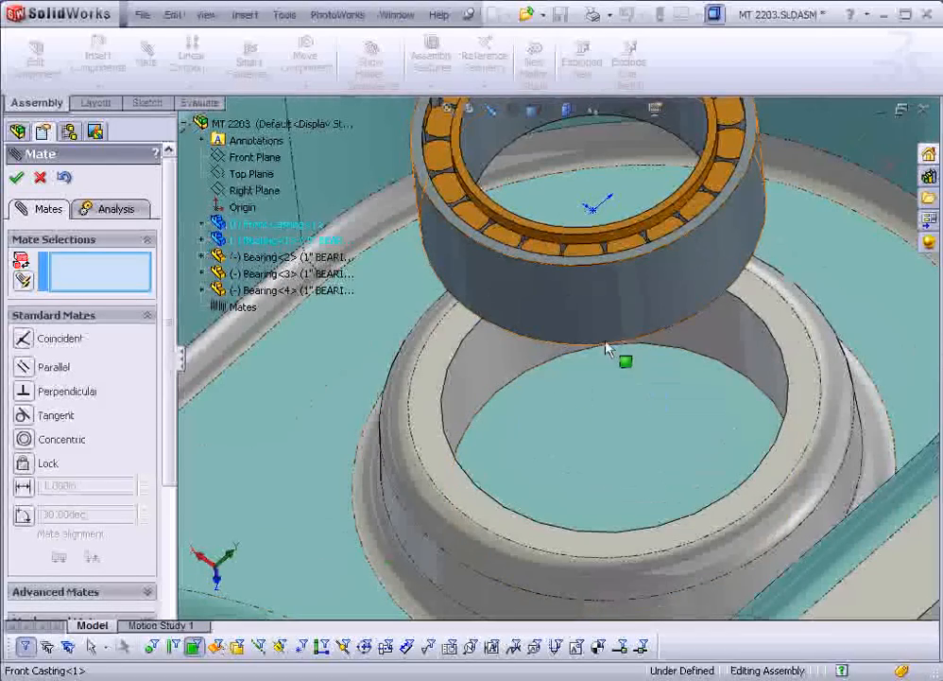
mouse_move(635, 346)
middle_mouse_down()
mouse_move(629, 333)
mouse_move(537, 291)
mouse_move(622, 333)
middle_mouse_up()
scroll(592, 352, "down", 3)
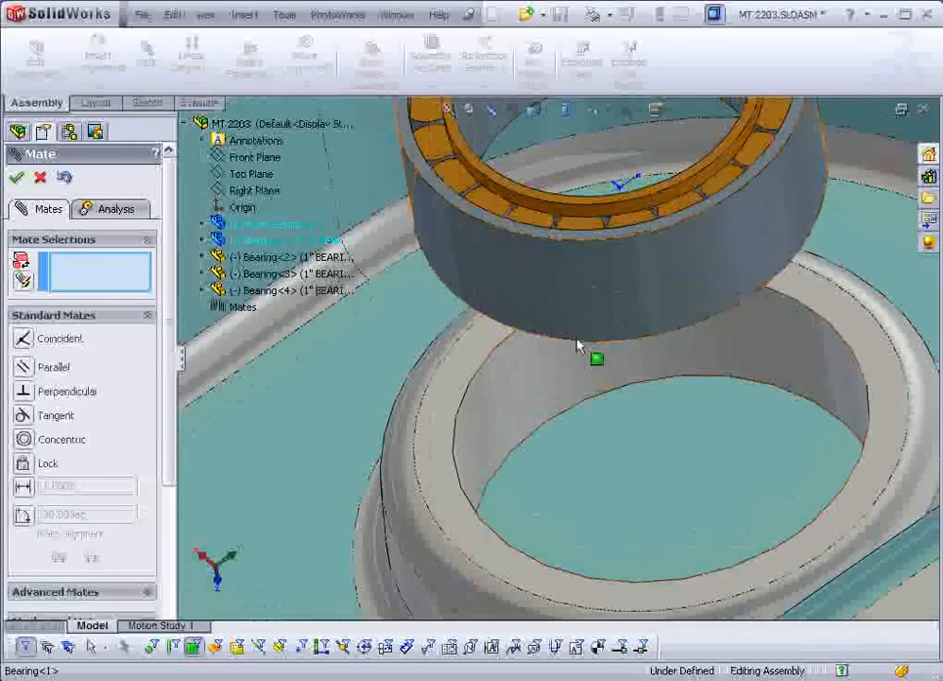
left_click_drag(579, 338, 492, 80)
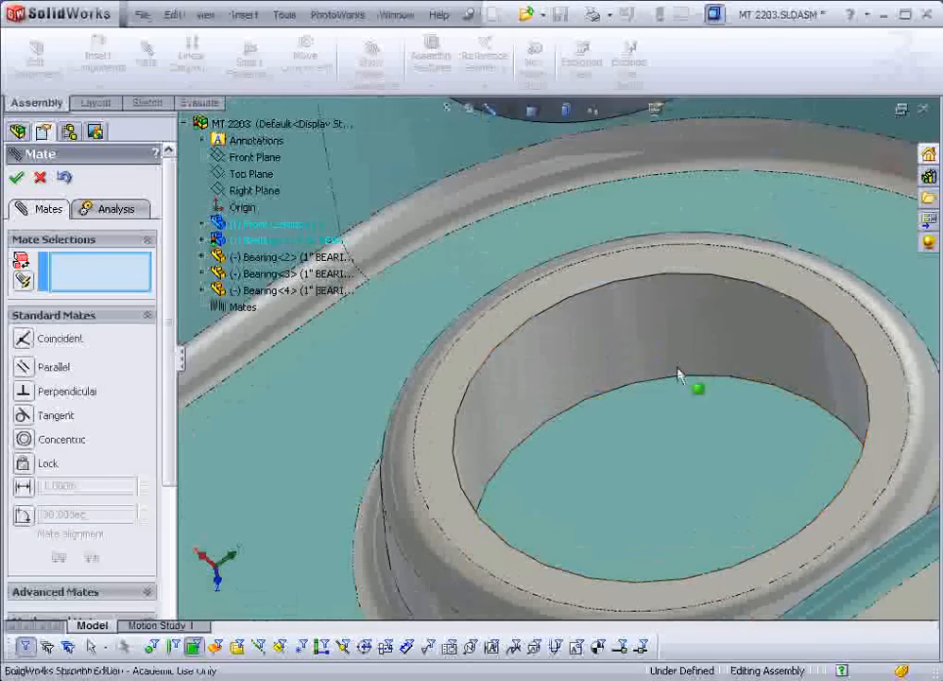
Add a coincident mate between the .5" bearing's underside face and the casting floor inside the smaller boss
middle_click_drag(678, 373, 663, 182)
scroll(695, 339, "up", 3)
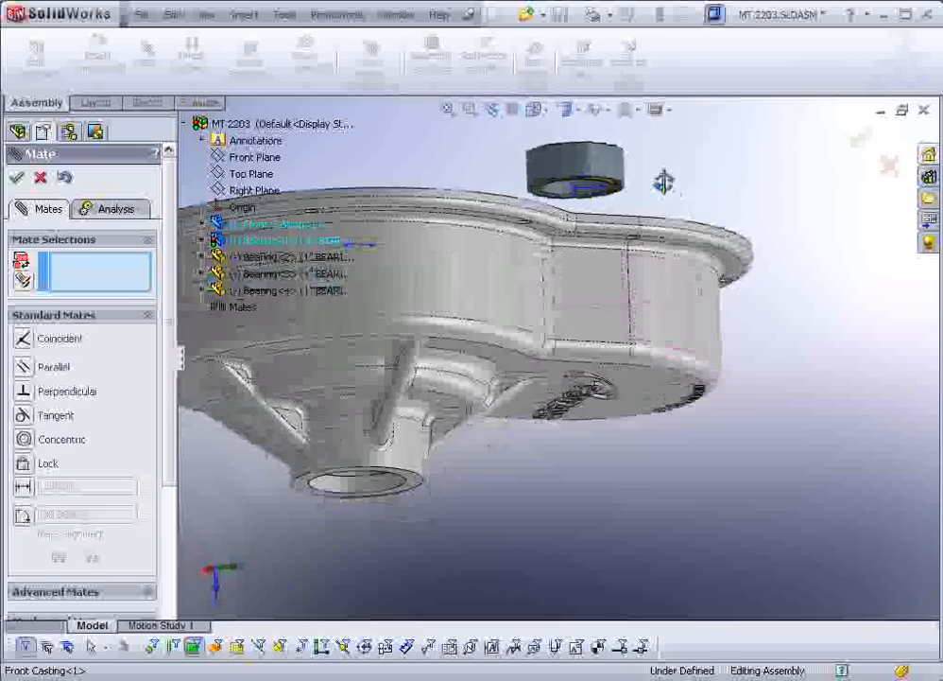
scroll(610, 184, "down", 5)
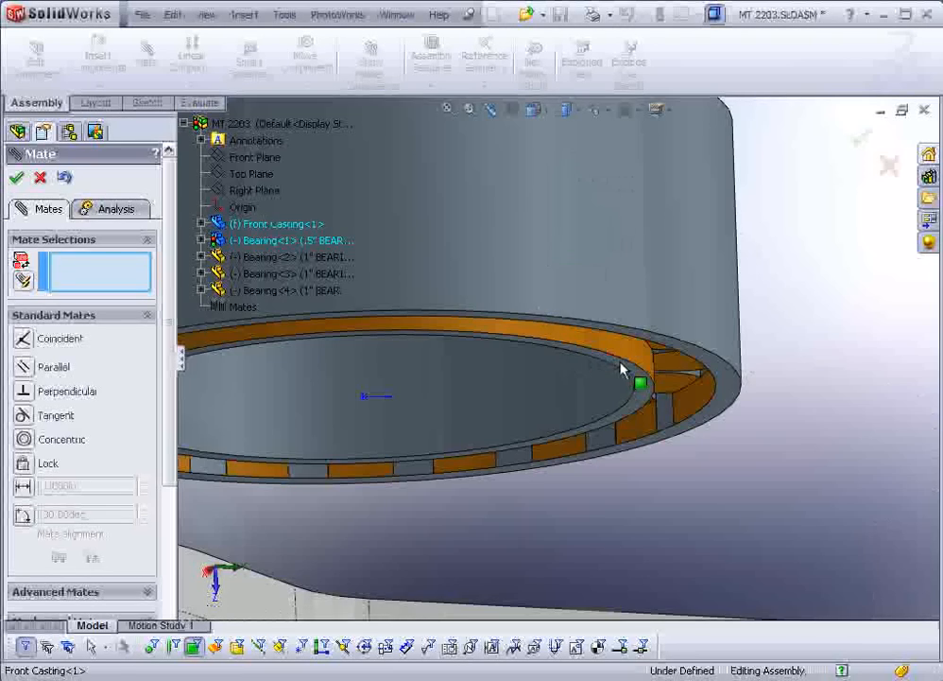
left_click(621, 369)
scroll(568, 396, "up", 5)
middle_click_drag(568, 396, 590, 555)
scroll(590, 555, "up", 5)
scroll(540, 380, "down", 3)
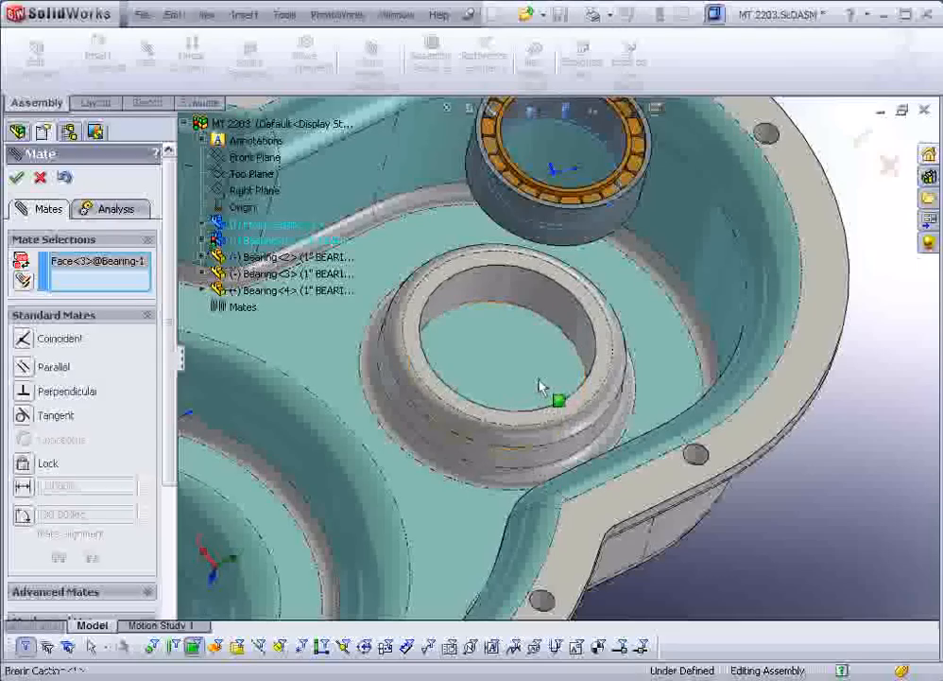
left_click(540, 386)
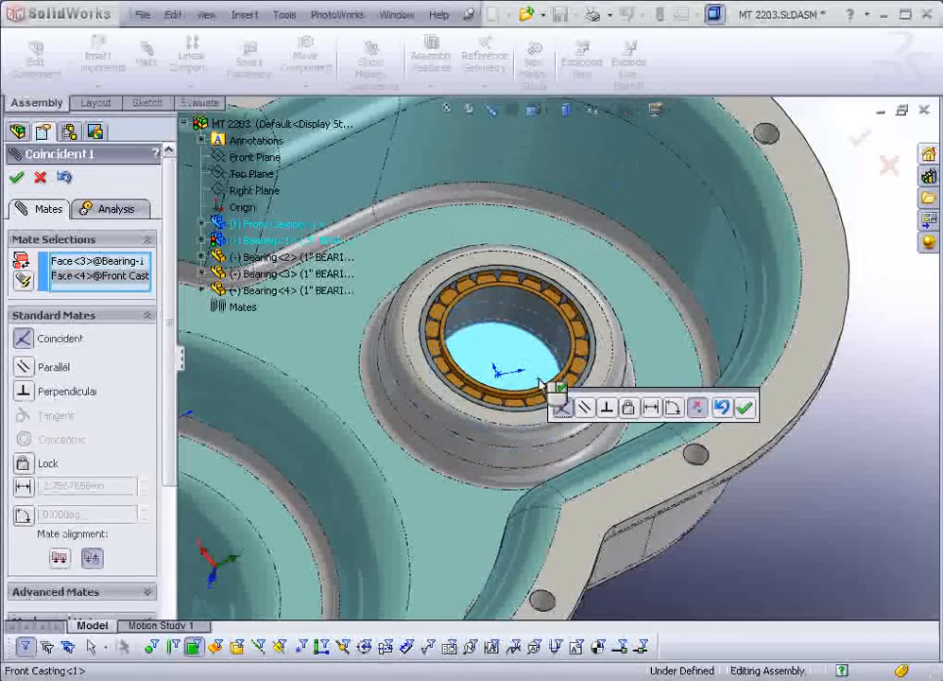
left_click(746, 409)
Add a concentric mate between the outer face of the 1" bearing nearest the casting and the casting's large through bore
middle_click_drag(747, 415, 593, 431)
scroll(593, 431, "up", 4)
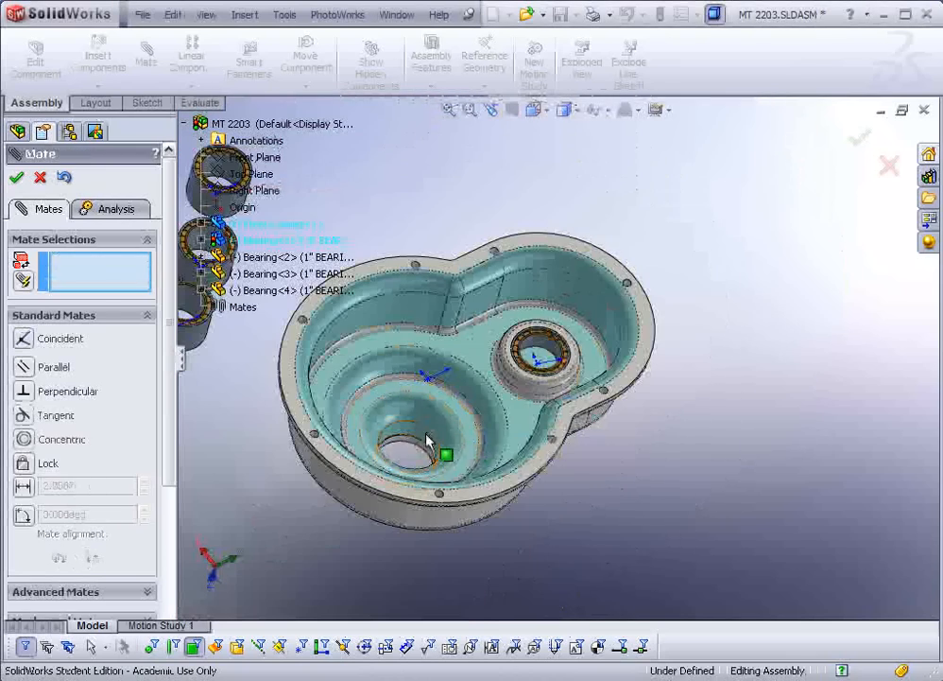
scroll(364, 431, "down", 2)
scroll(322, 492, "up", 4)
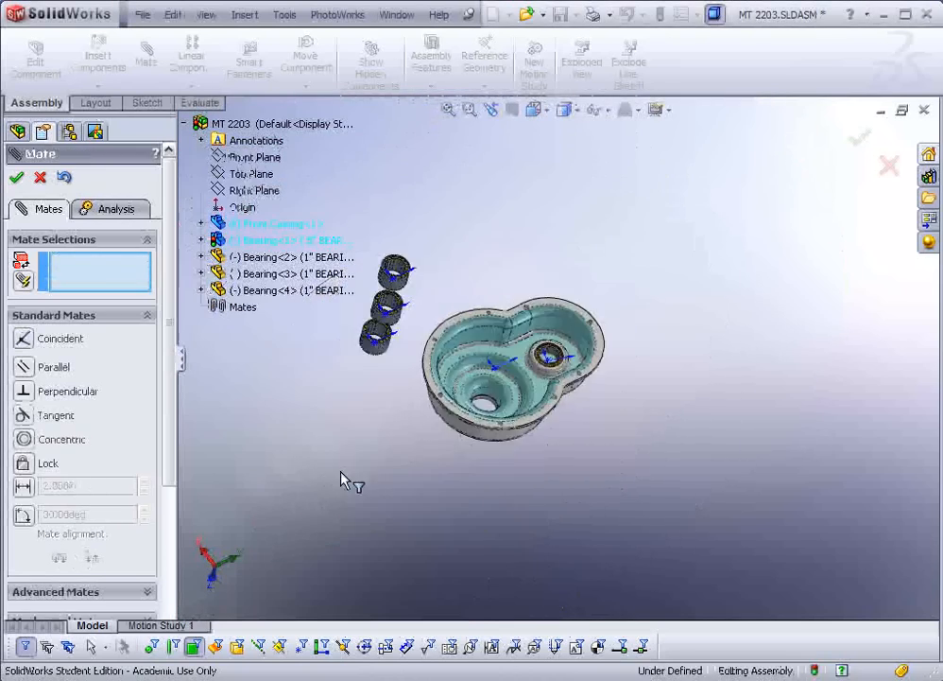
scroll(422, 383, "down", 4)
scroll(568, 330, "up", 2)
scroll(610, 316, "down", 2)
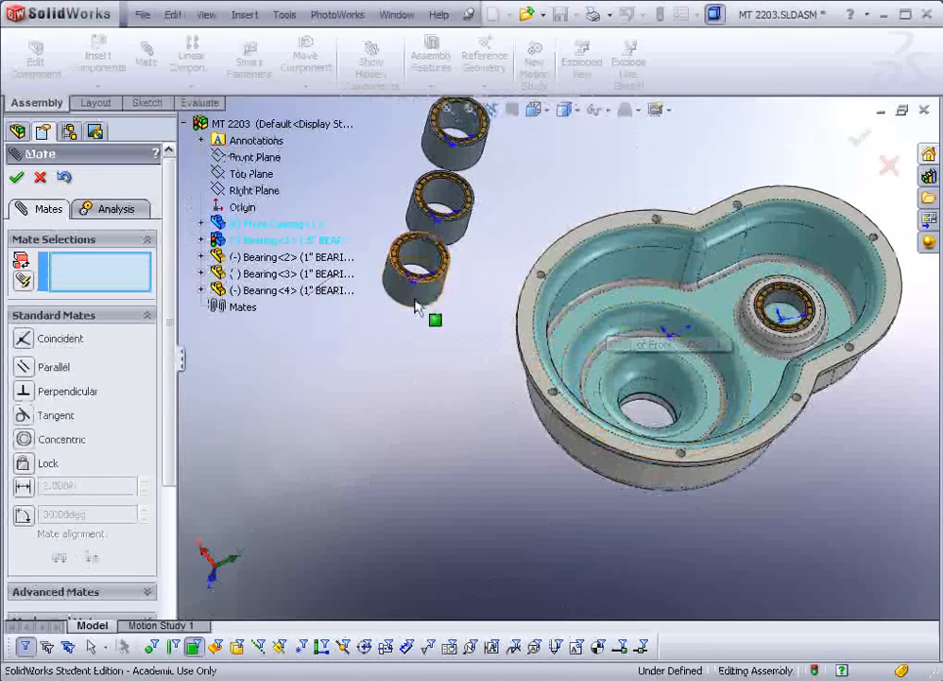
left_click(419, 301)
scroll(643, 399, "down", 2)
left_click(657, 403)
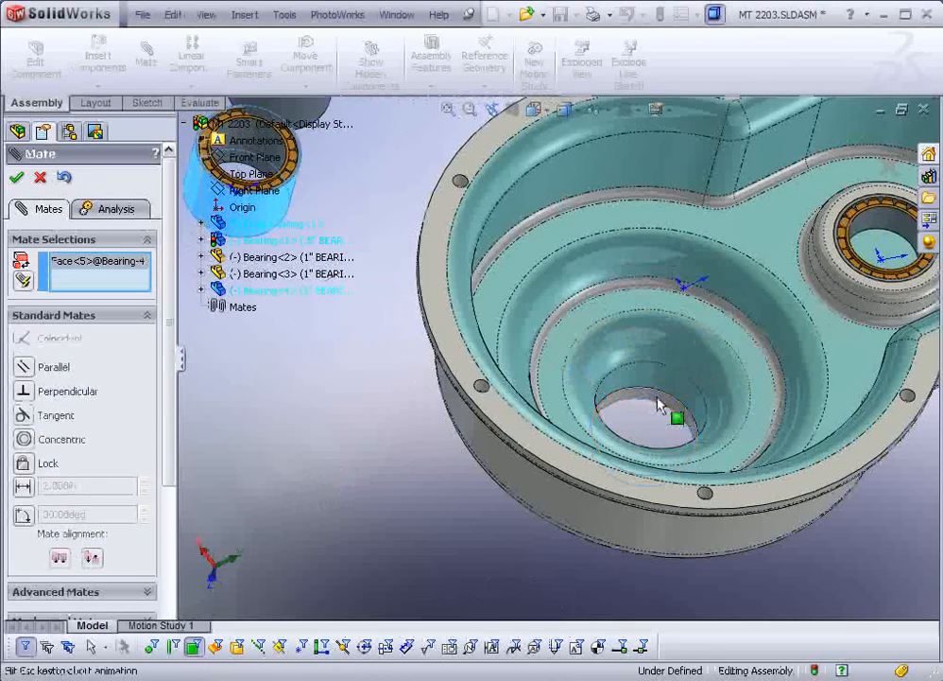
left_click(892, 431)
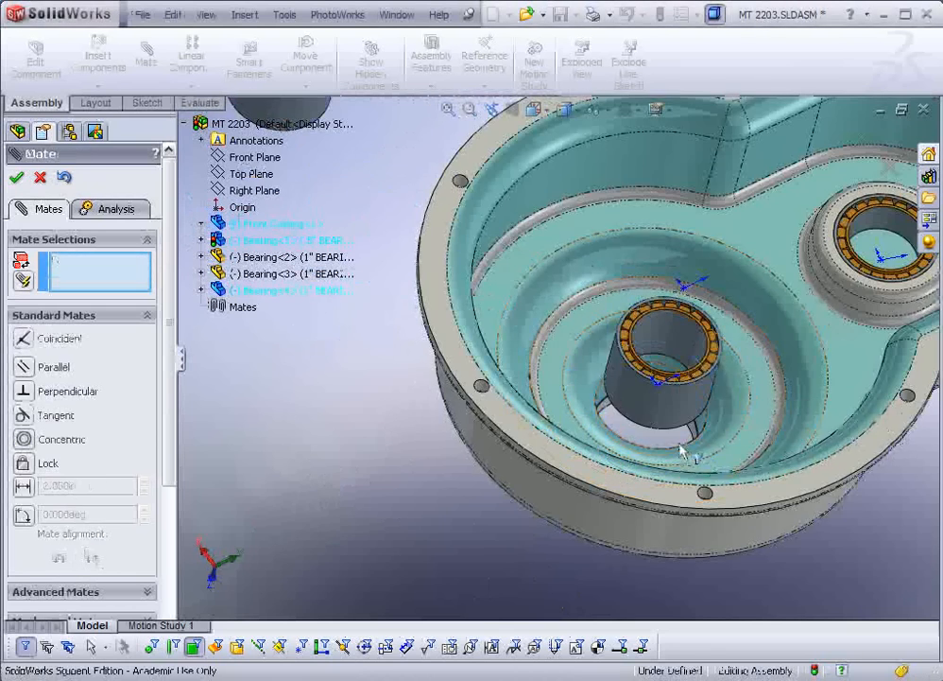
Add a coincident mate between the 1" bearing's end face and the outer end face of the casting's hub, and finish mating
middle_click_drag(688, 449, 643, 502)
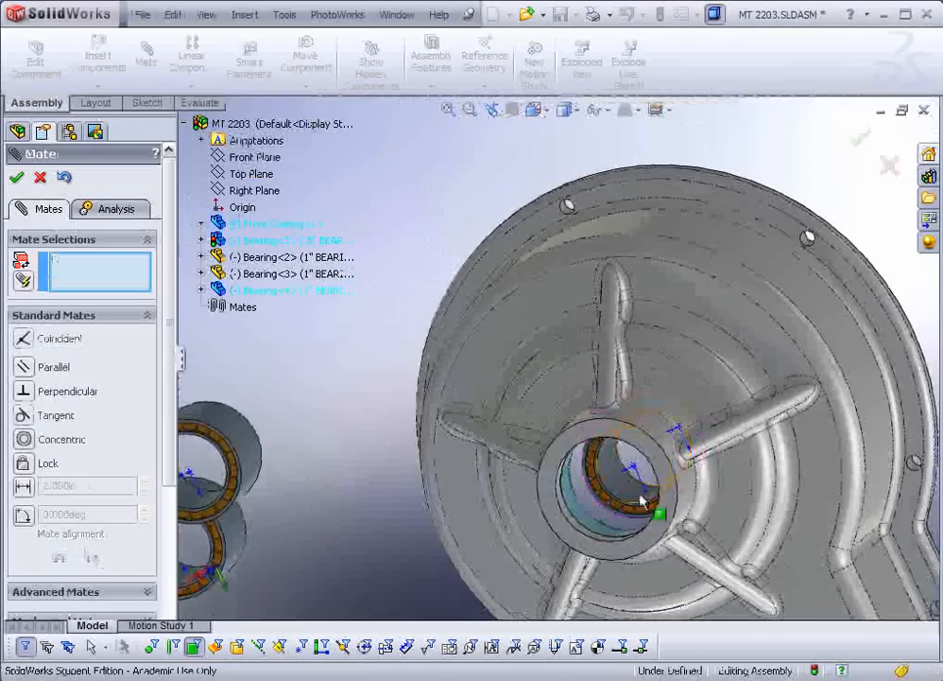
scroll(643, 501, "down", 2)
left_click(552, 496)
left_click(456, 562)
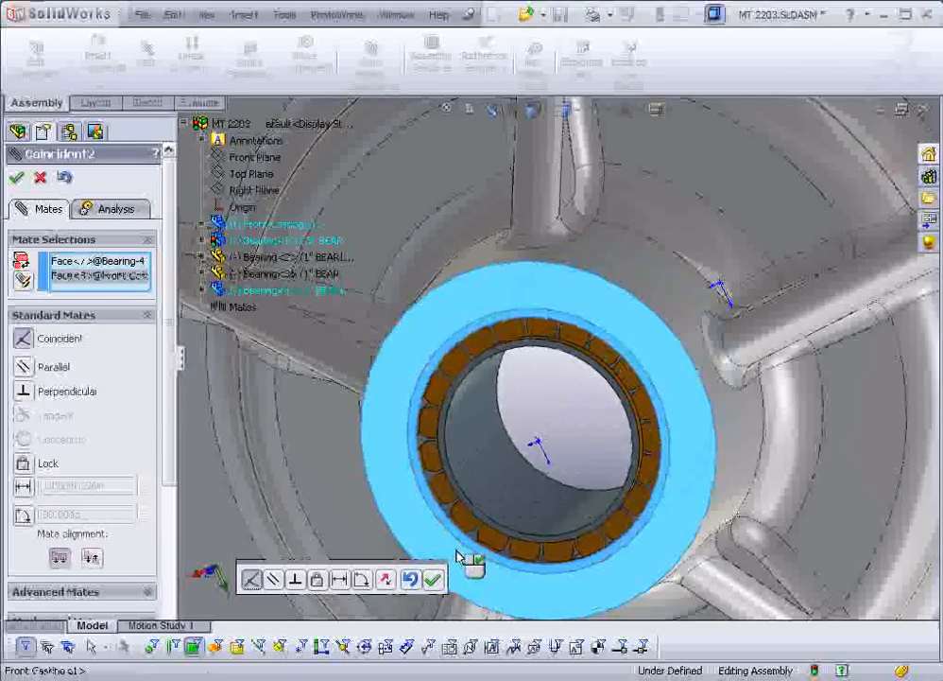
left_click(433, 578)
scroll(477, 539, "up", 4)
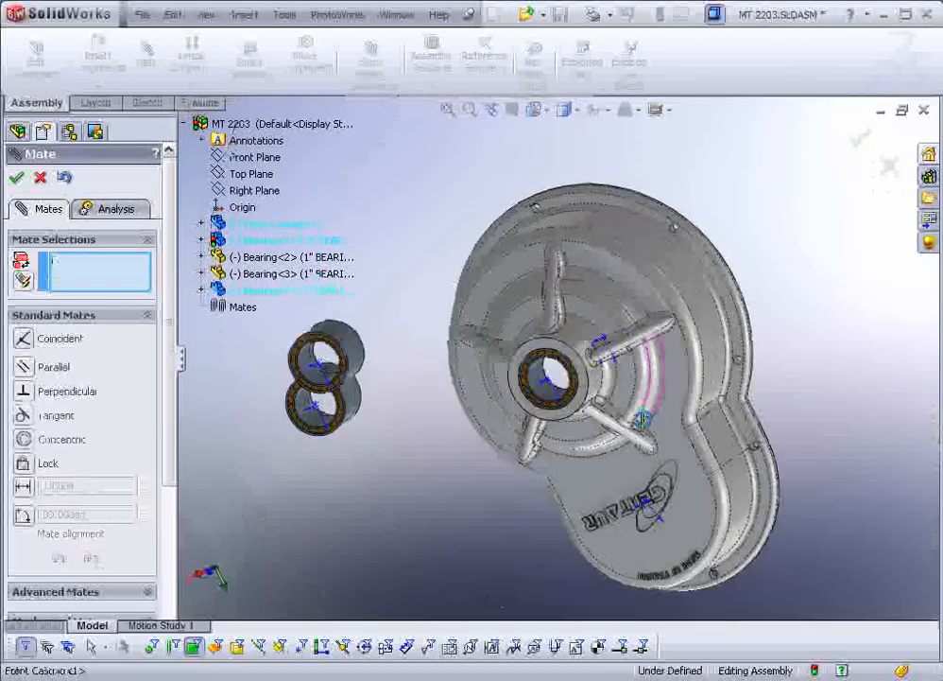
middle_click_drag(643, 419, 631, 326)
middle_click_drag(522, 274, 539, 261)
left_click(40, 176)
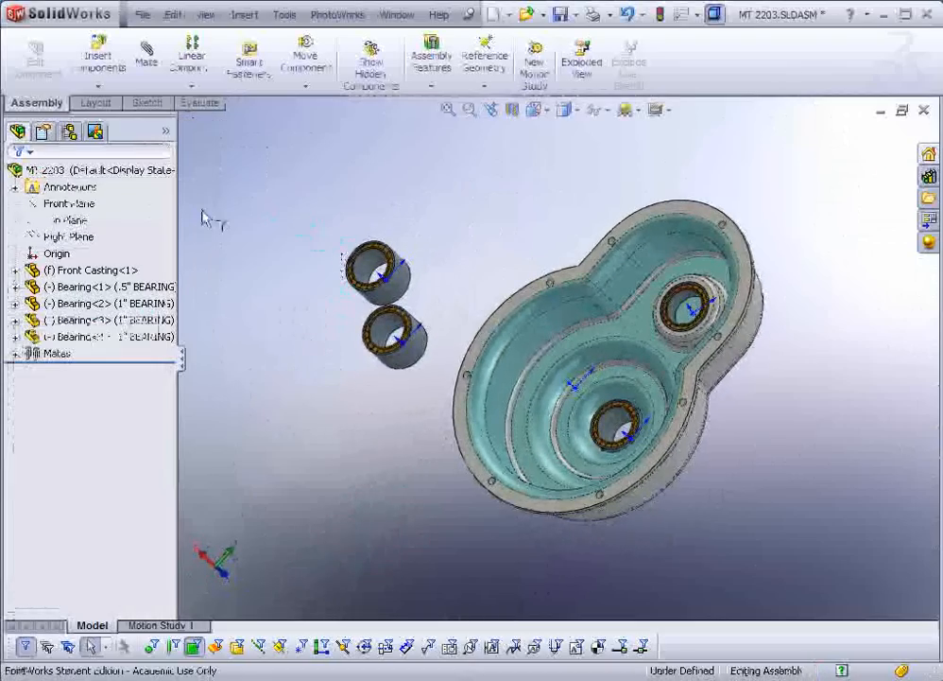
Insert the Pinion part from the Mid-Term folder and place it beside the casting
left_click(95, 58)
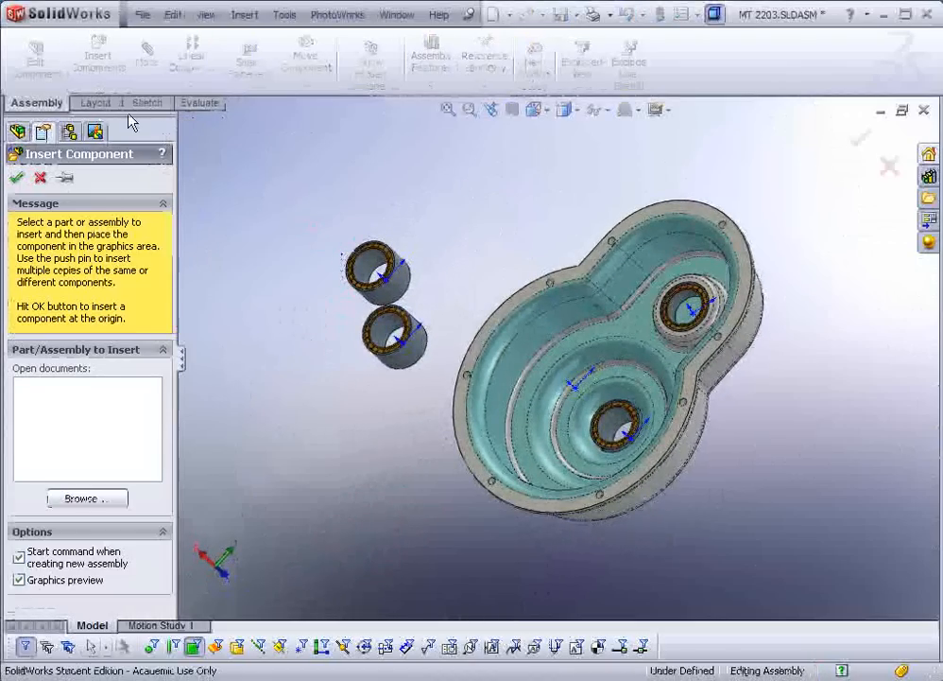
left_click(83, 493)
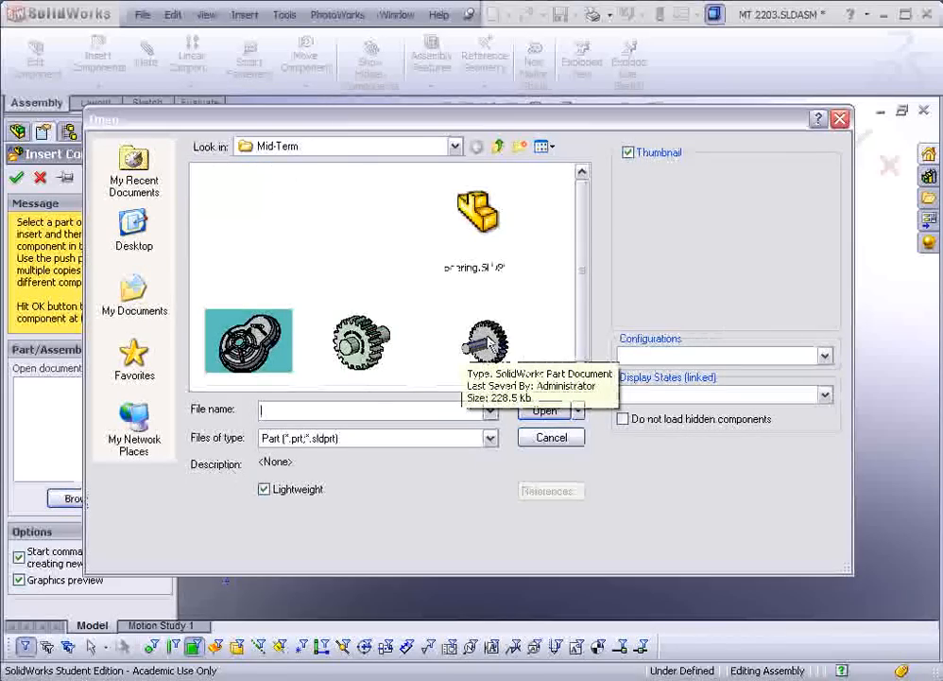
left_click(582, 380)
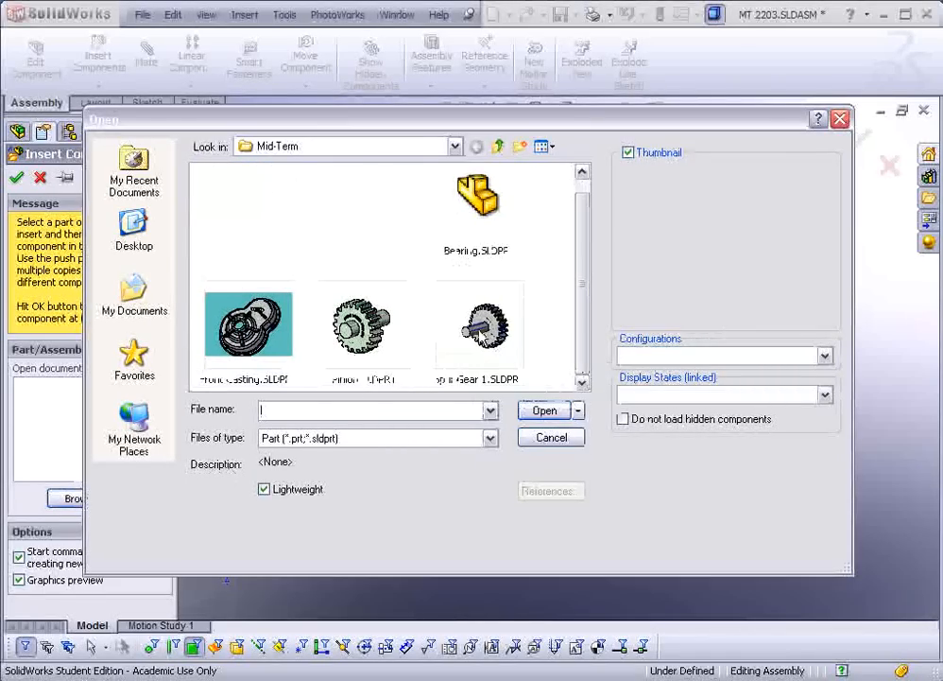
left_click(364, 326)
left_click(543, 410)
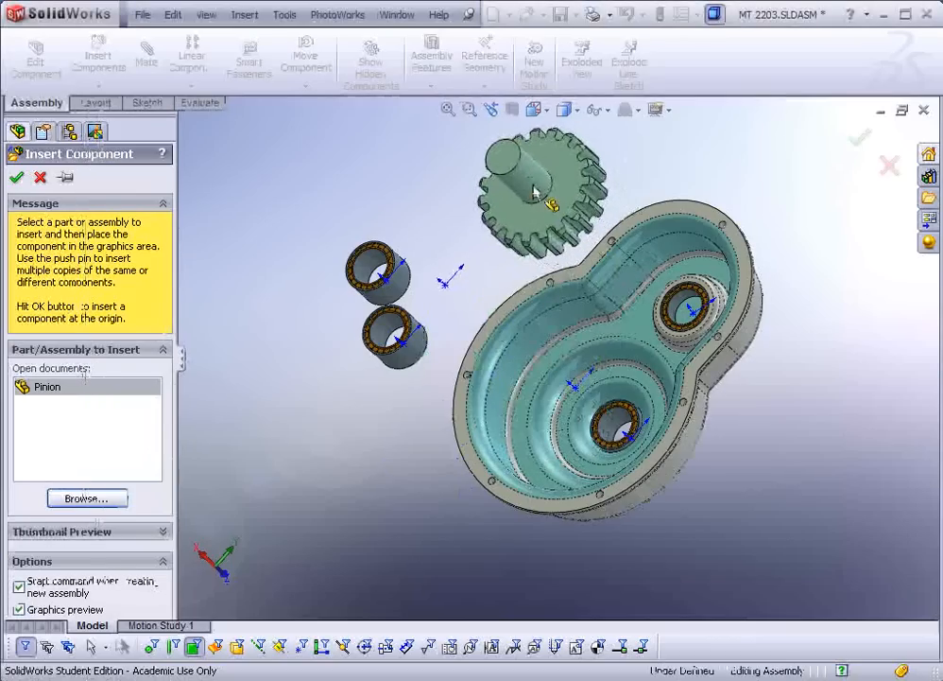
left_click(549, 200)
Add a concentric mate between the pinion's shaft and the inner face of the .5" bearing
scroll(586, 270, "down", 2)
scroll(586, 270, "down", 1)
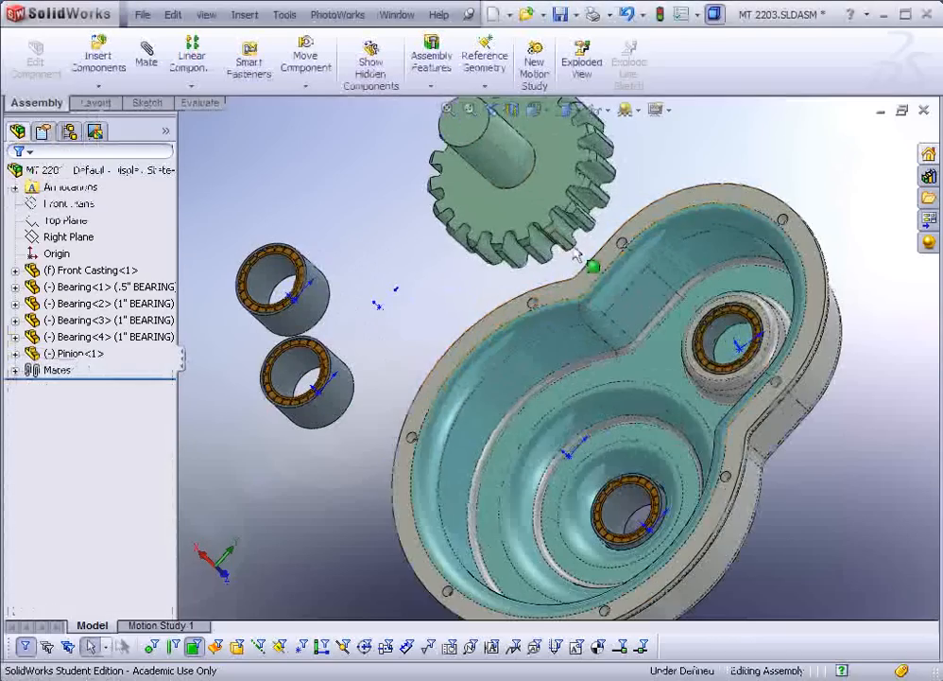
left_click(145, 52)
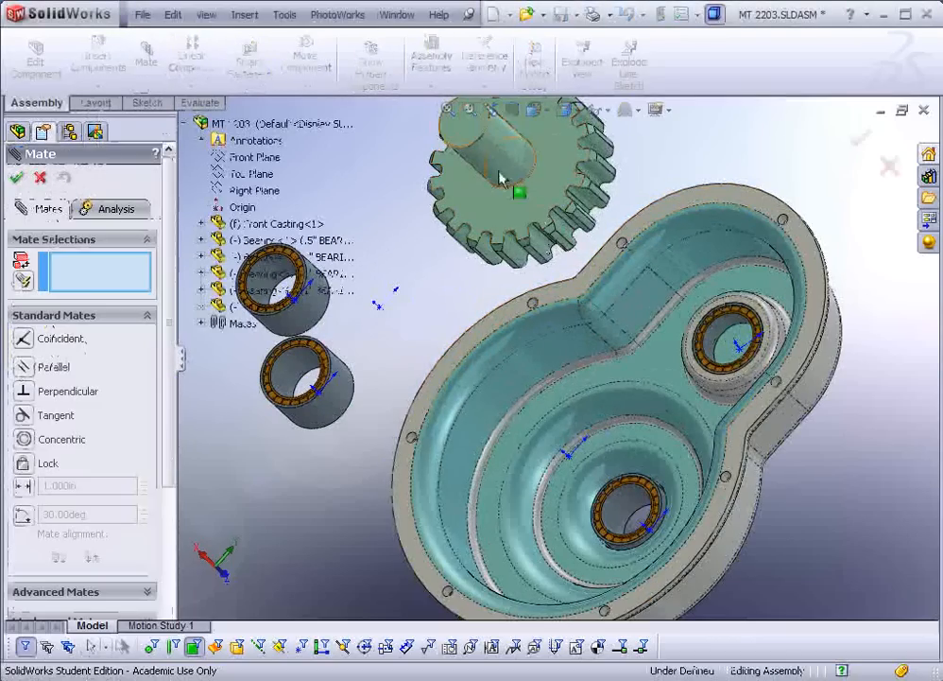
left_click(494, 156)
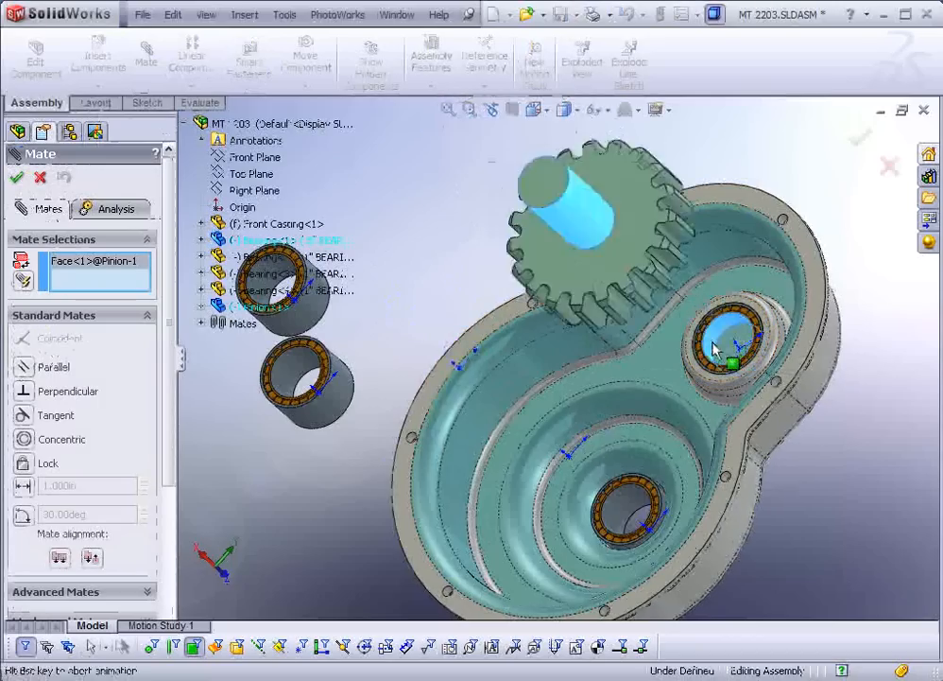
left_click(722, 333)
left_click(914, 318)
Add a coincident mate between the casting floor inside the .5" bearing and the pinion shaft's end face, and finish mating
left_click_drag(680, 317, 735, 351)
left_click(735, 351)
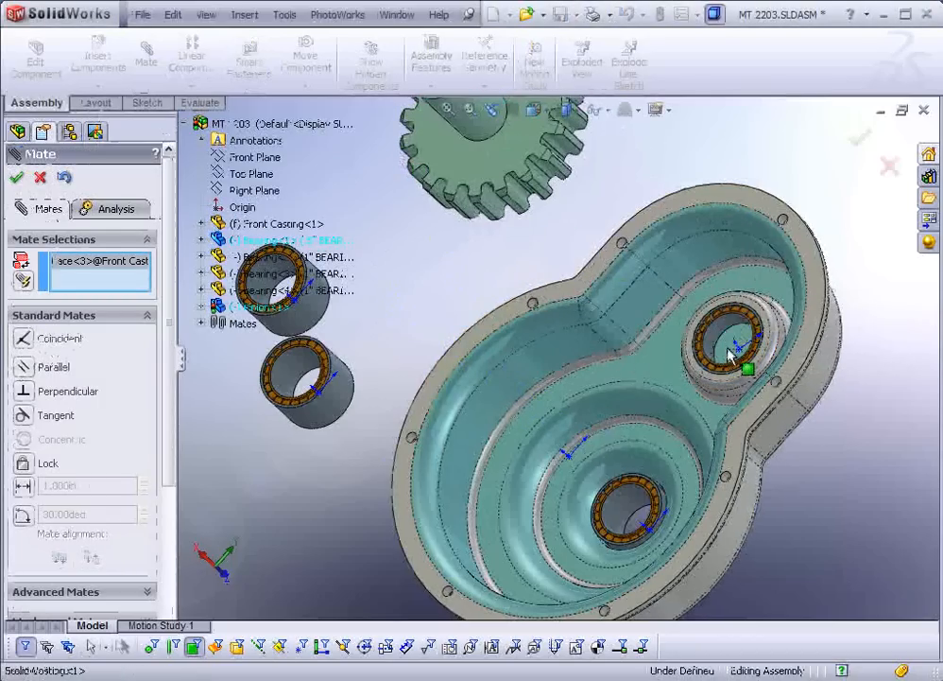
scroll(567, 303, "up", 5)
key("ctrl+8")
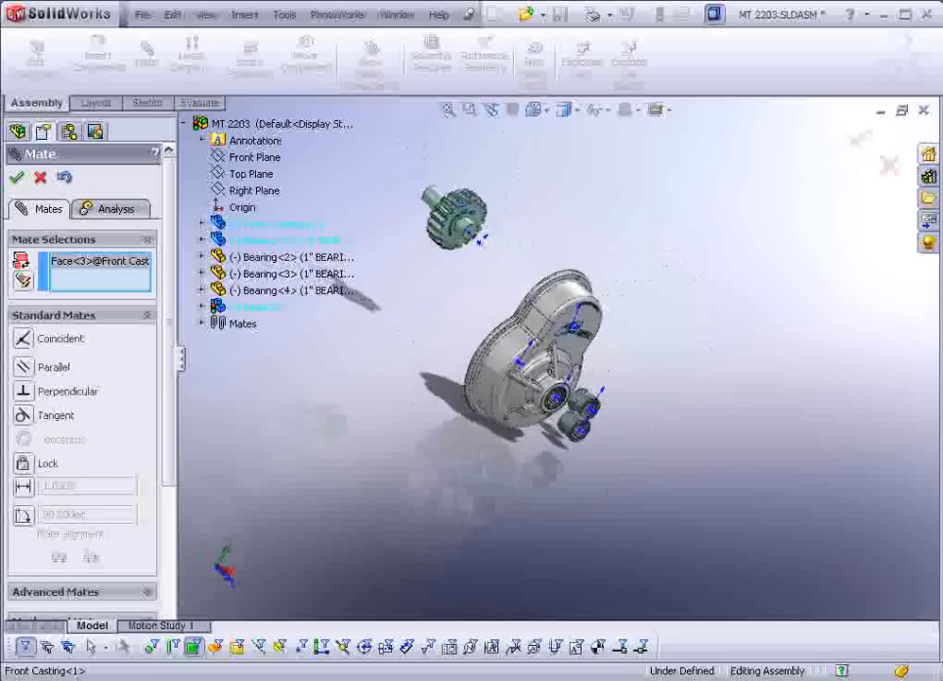
left_click(472, 237)
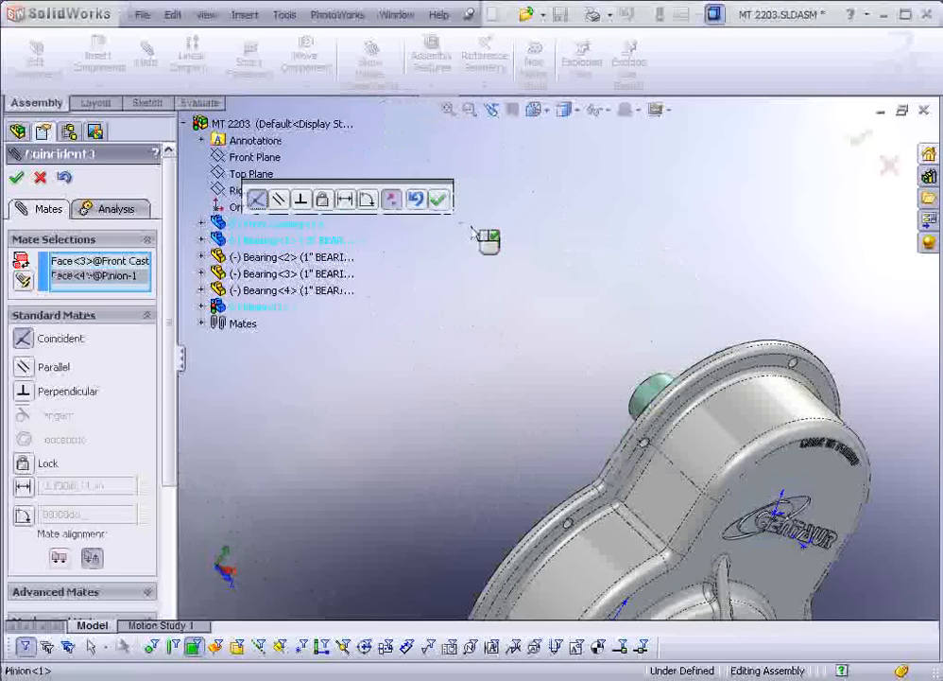
left_click(438, 202)
middle_click_drag(454, 256, 516, 465)
scroll(516, 465, "up", 3)
scroll(511, 452, "down", 2)
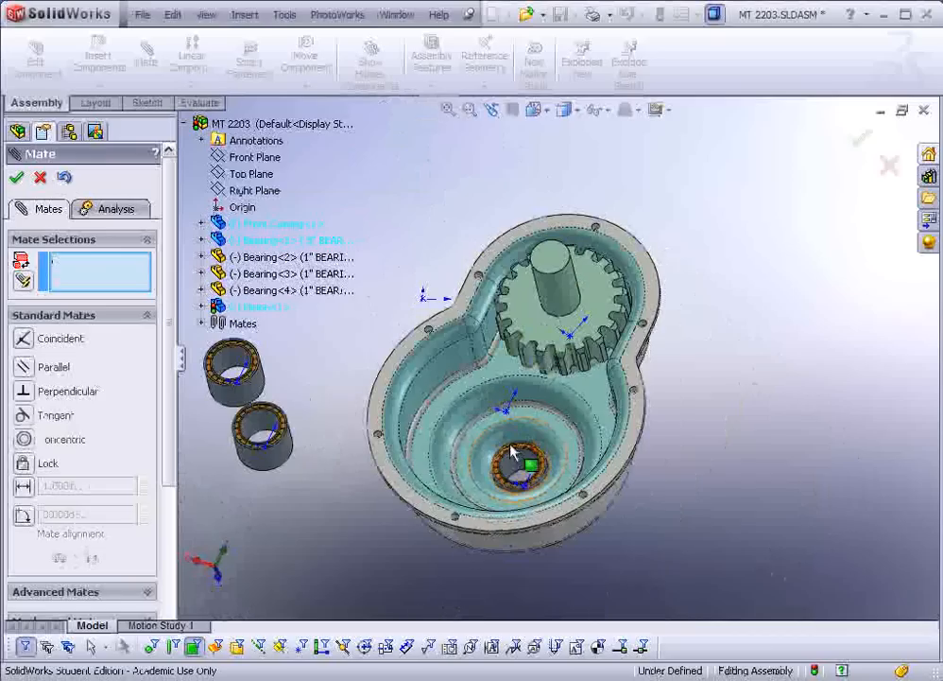
left_click(17, 178)
Insert the Spur Gear 1 part from the Mid-Term folder and place it beside the casting
left_click(98, 61)
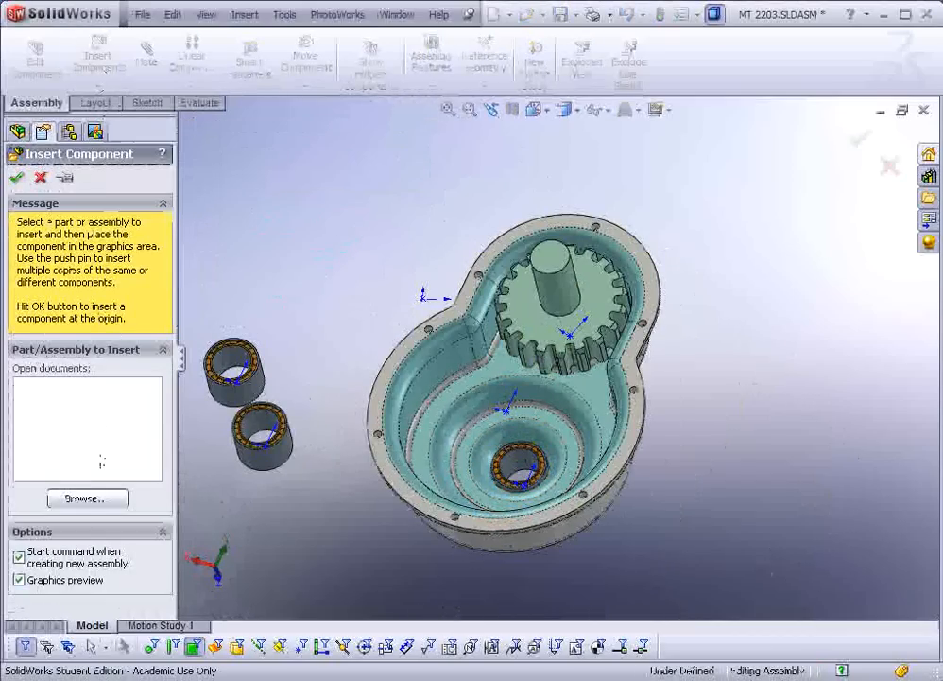
left_click(92, 499)
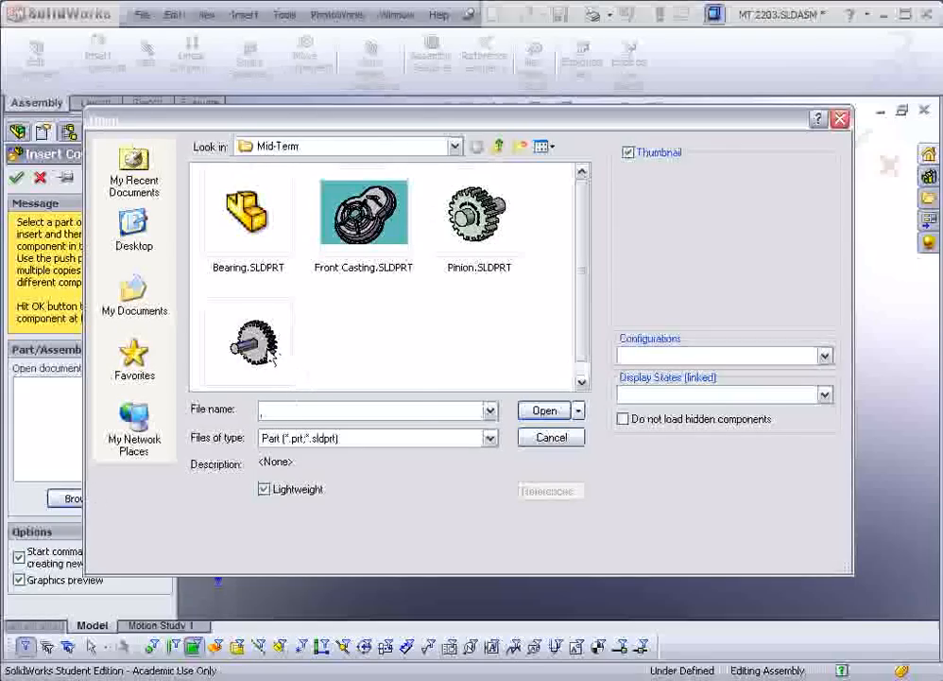
left_click(253, 342)
left_click(545, 410)
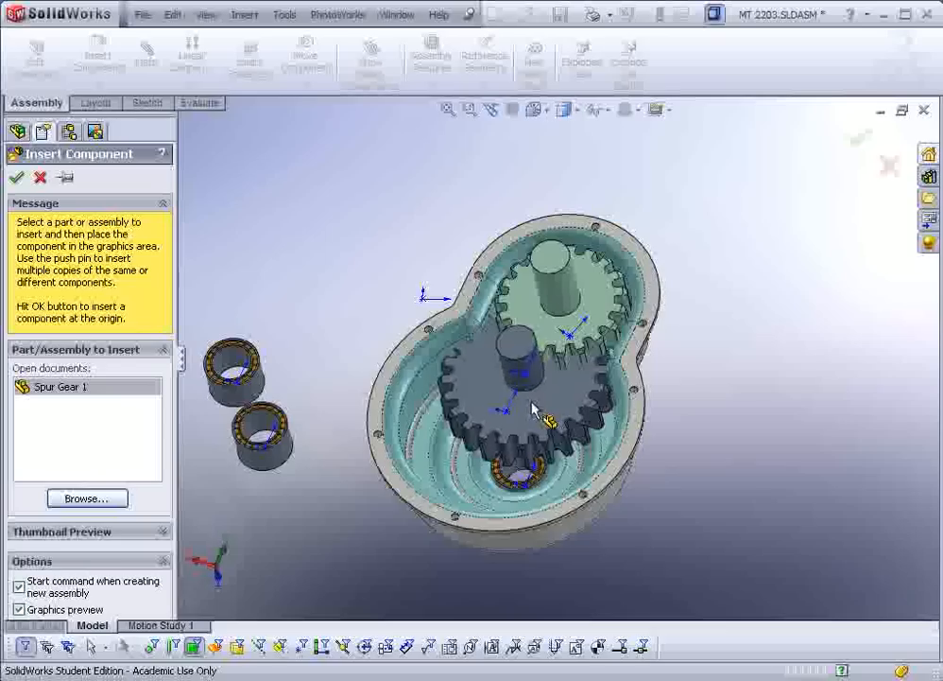
left_click(343, 295)
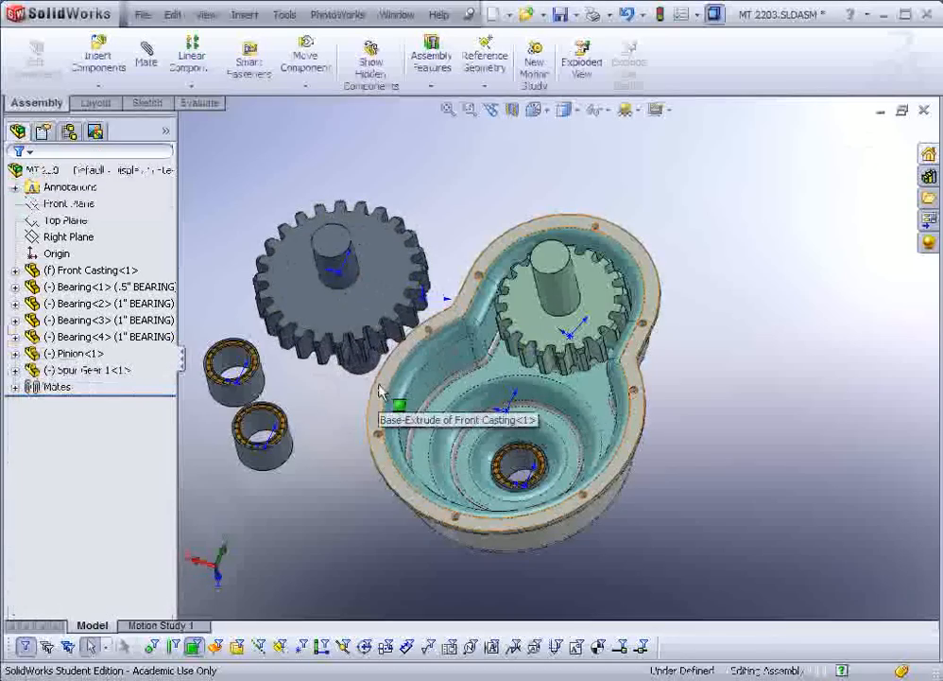
Add a concentric mate between the spur gear's lower shaft and the inner face of the 1" bearing seated in the casting
left_click(147, 52)
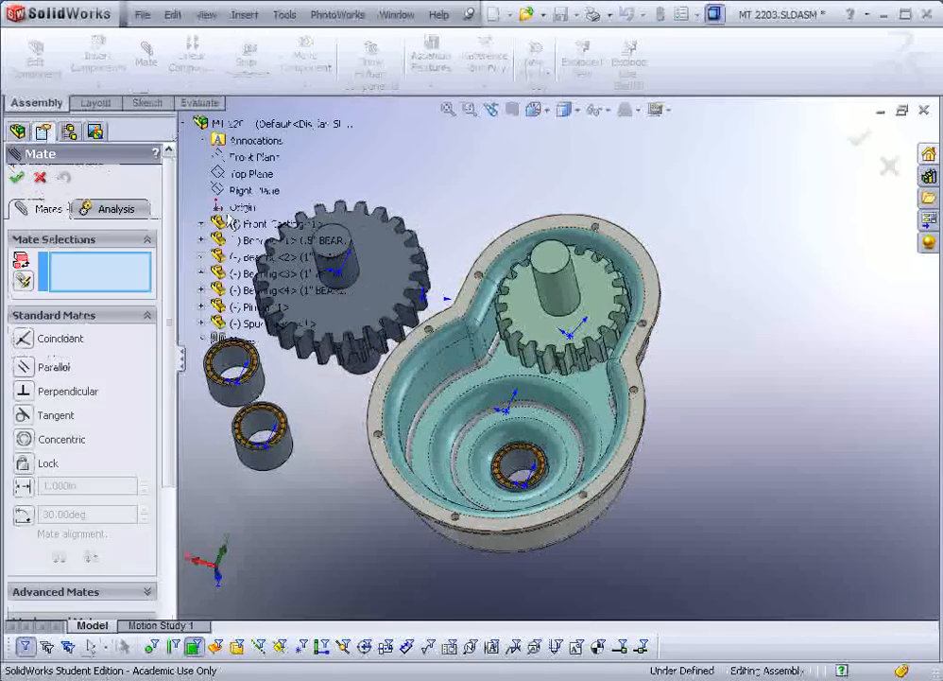
left_click(361, 375)
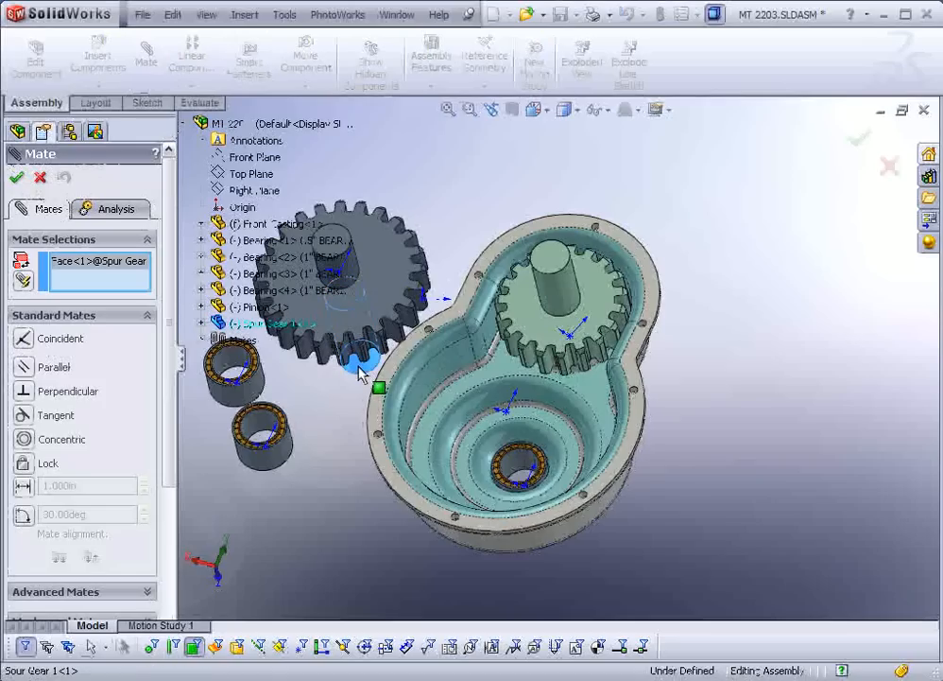
left_click(526, 469)
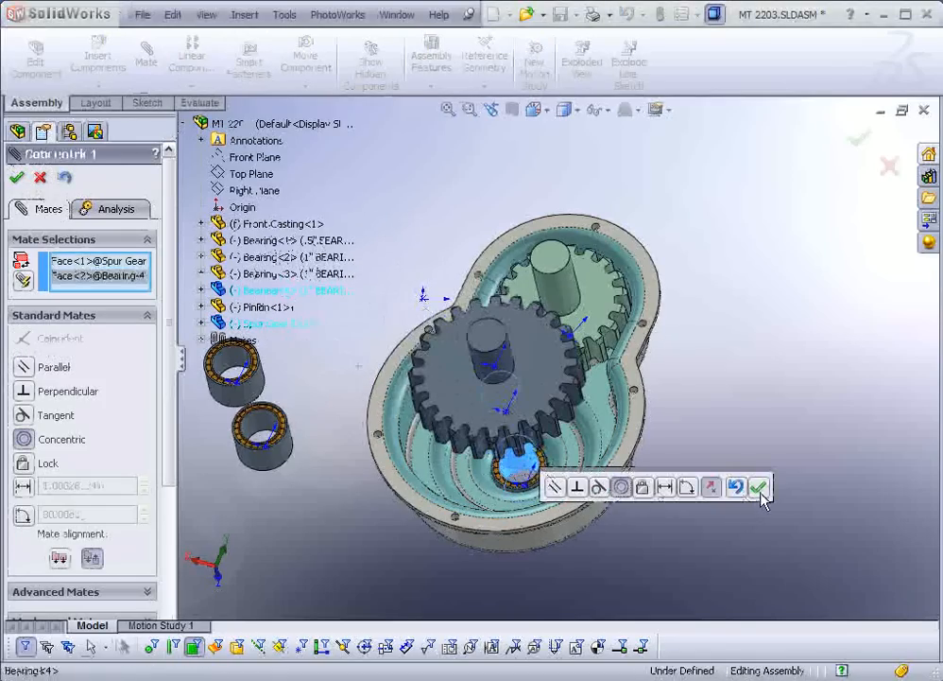
left_click(760, 488)
Add a coincident mate between the top face of the spur gear and the top face of the pinion
scroll(561, 292, "down", 2)
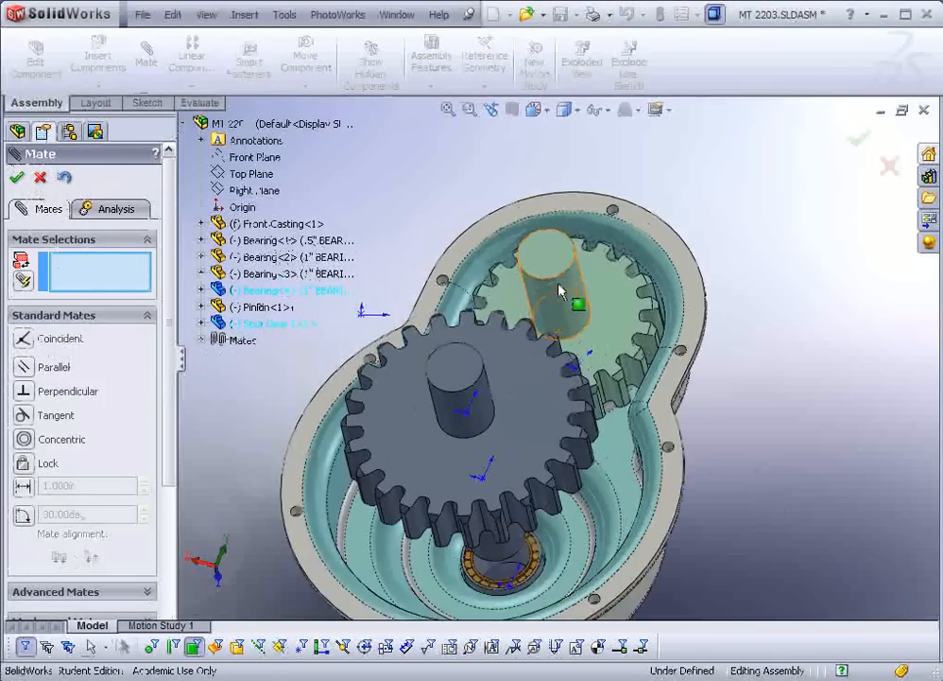
middle_click_drag(562, 292, 522, 385)
left_click(512, 388)
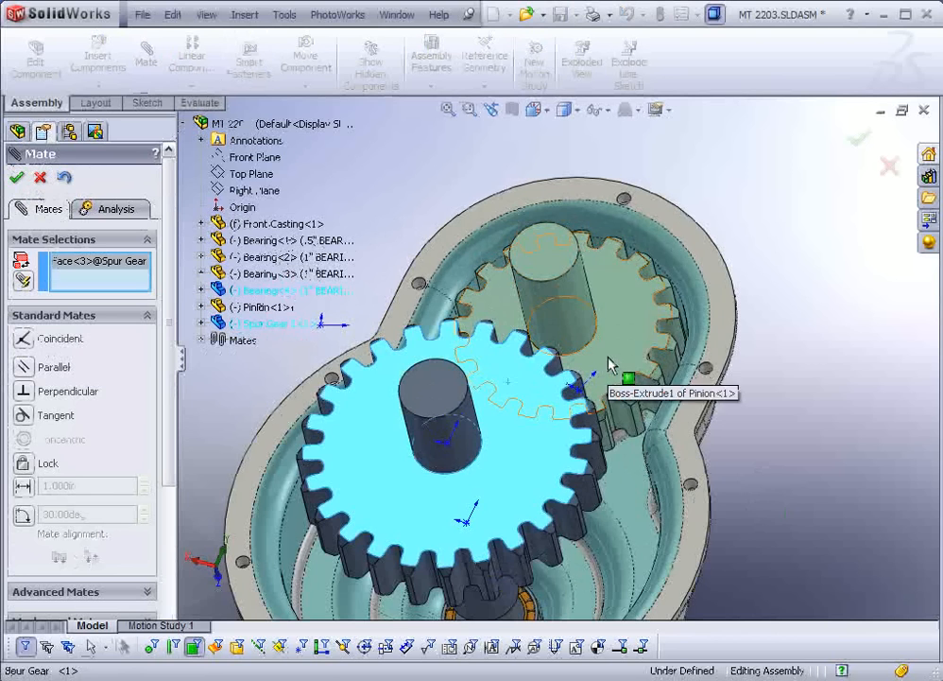
left_click(611, 365)
left_click(815, 332)
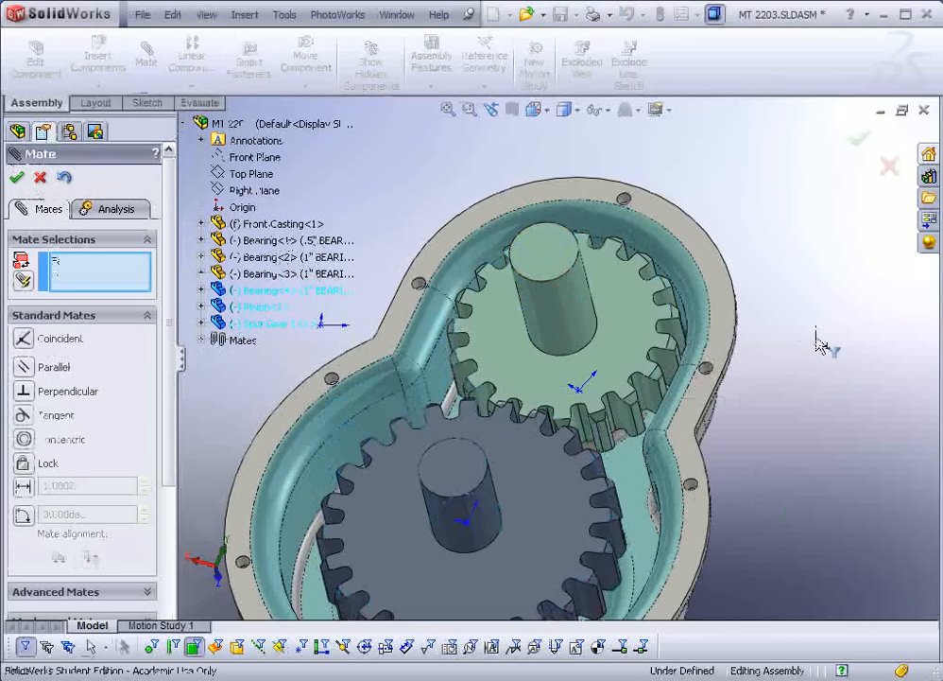
Rotate the spur gear until its teeth mesh with the pinion's teeth without overlapping
middle_click_drag(573, 406, 541, 432)
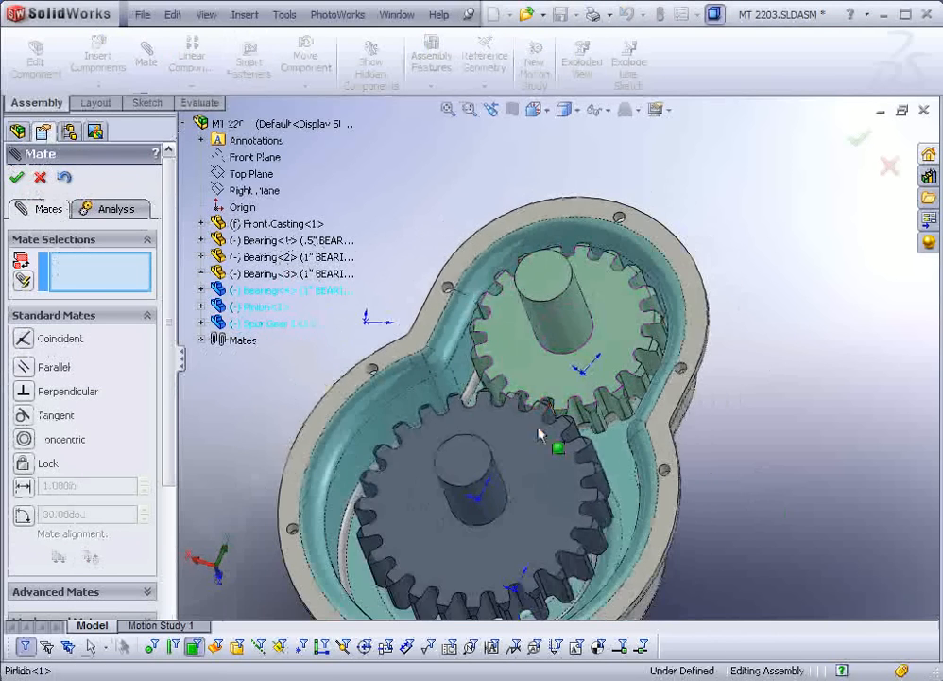
scroll(538, 447, "down", 5)
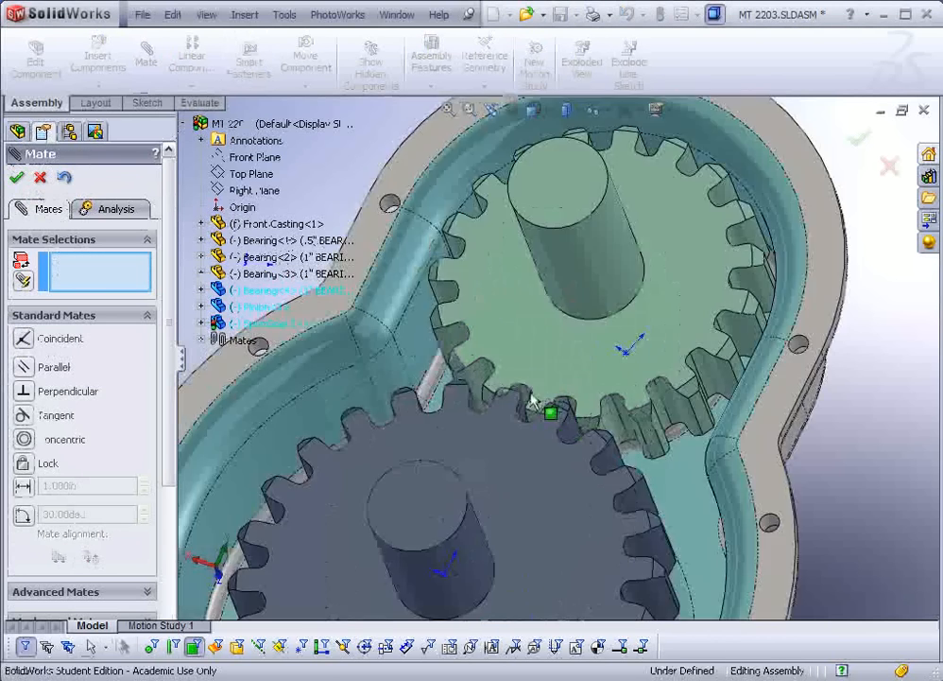
left_click_drag(517, 477, 528, 484)
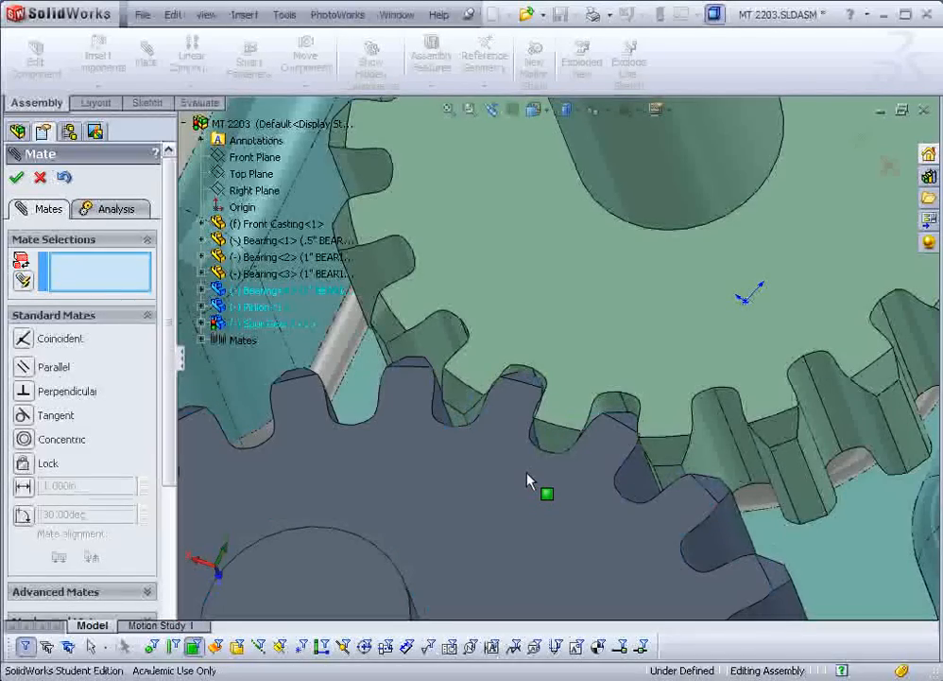
middle_click_drag(516, 459, 524, 495)
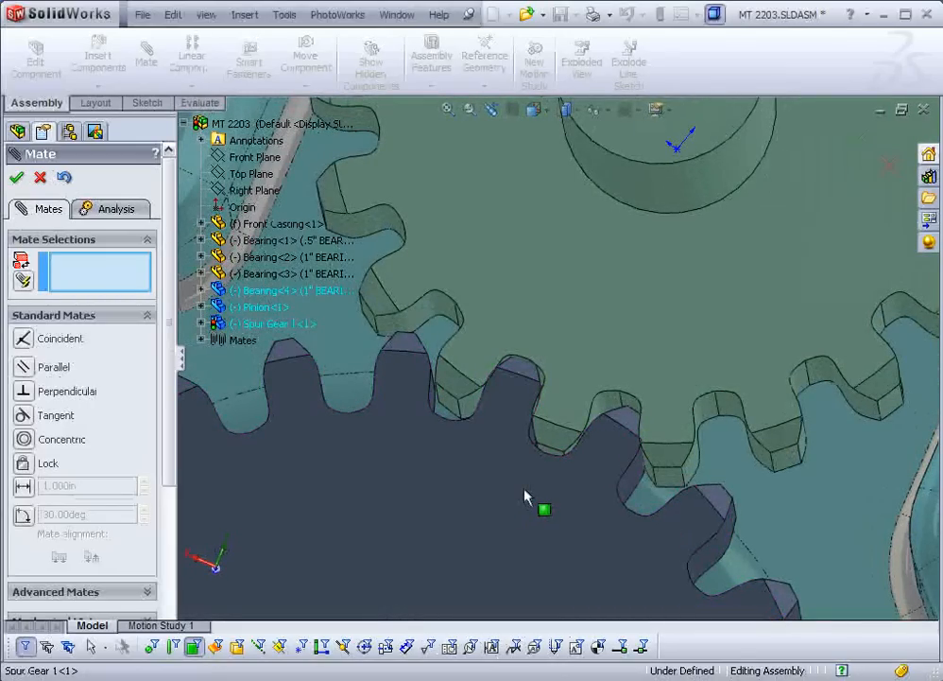
middle_click_drag(524, 480, 513, 421)
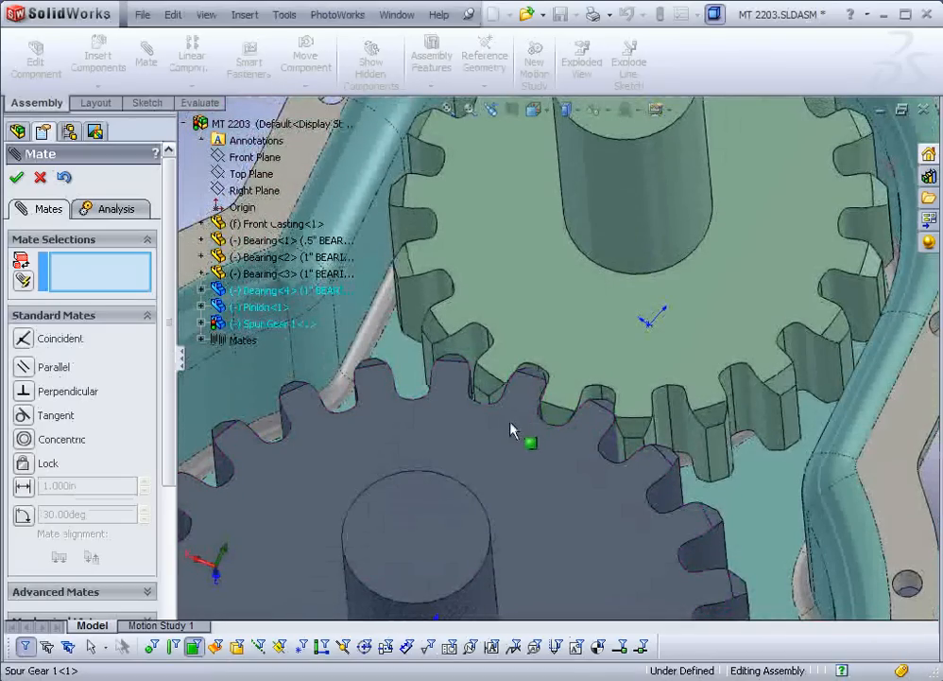
left_click_drag(540, 420, 309, 497)
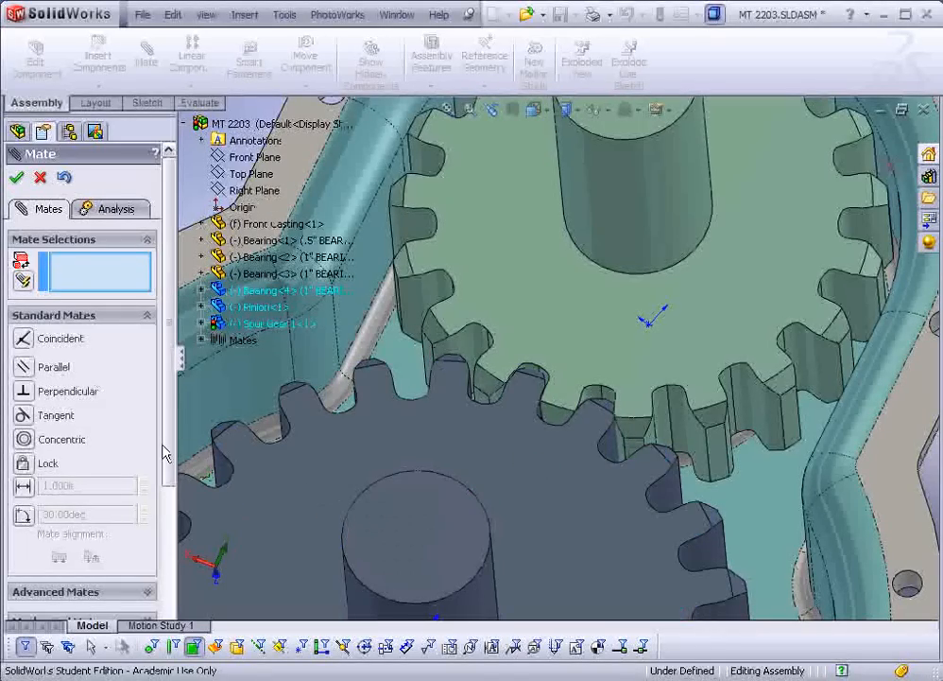
Start a Gear mechanical mate between the cylindrical faces of the pinion's shaft and the spur gear's shaft
left_click_drag(168, 443, 170, 565)
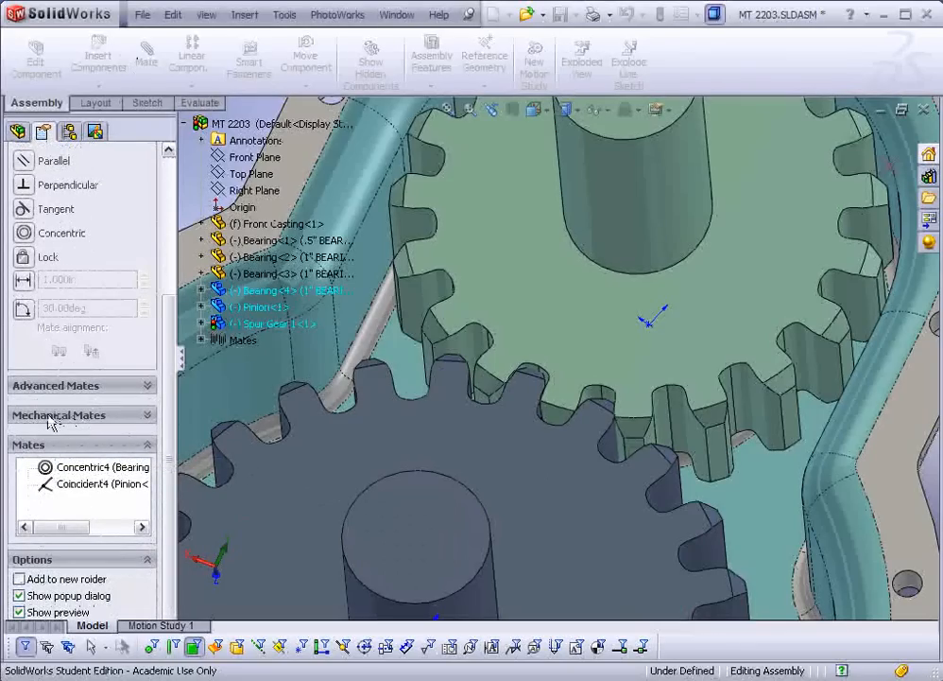
left_click(137, 416)
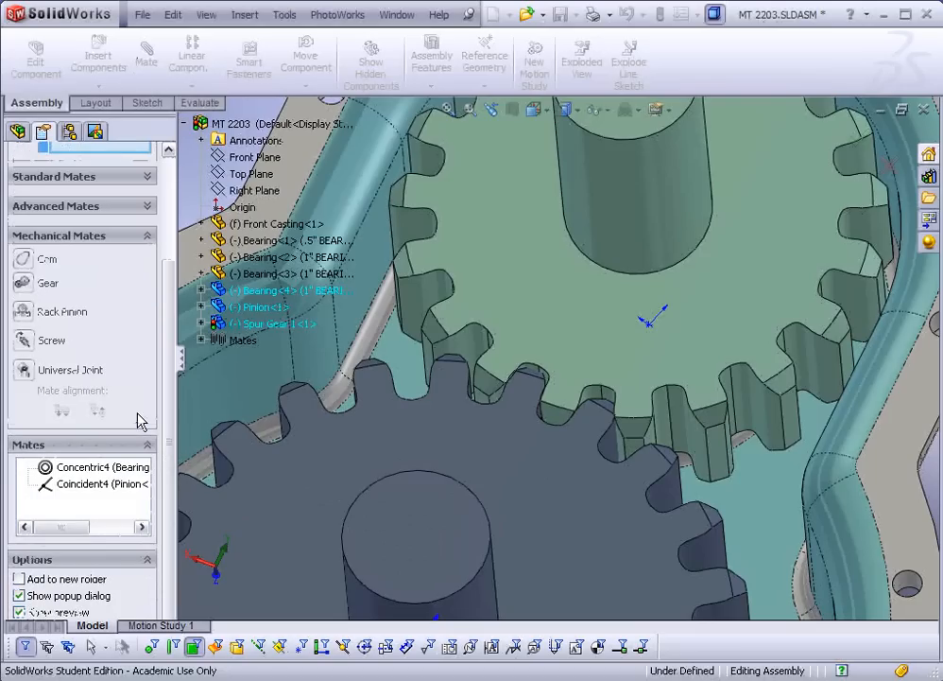
left_click(23, 286)
middle_click_drag(326, 397, 551, 376)
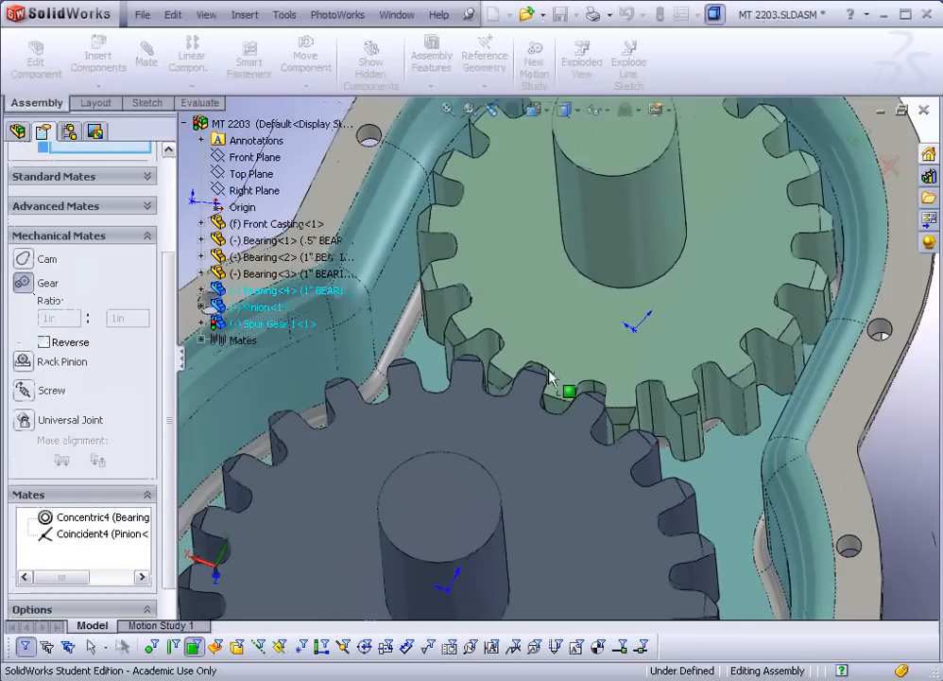
scroll(552, 377, "up", 5)
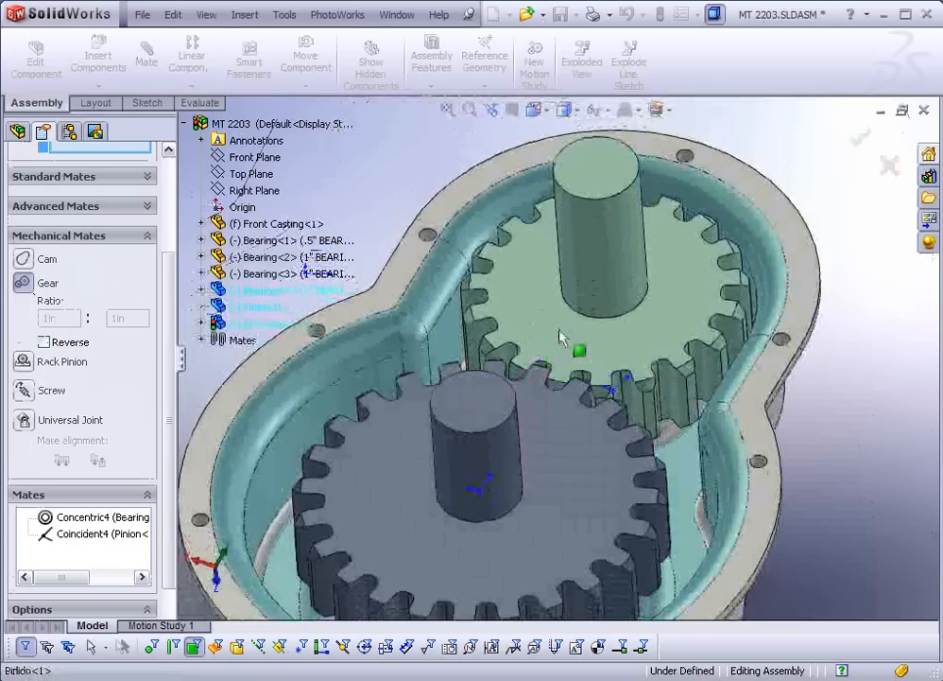
left_click(599, 257)
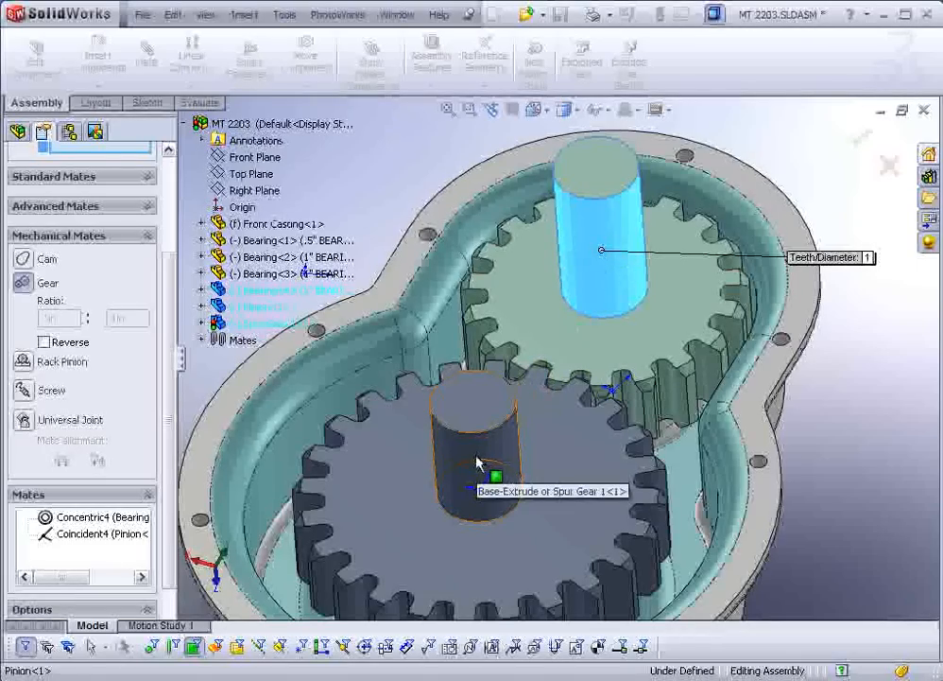
left_click(477, 461)
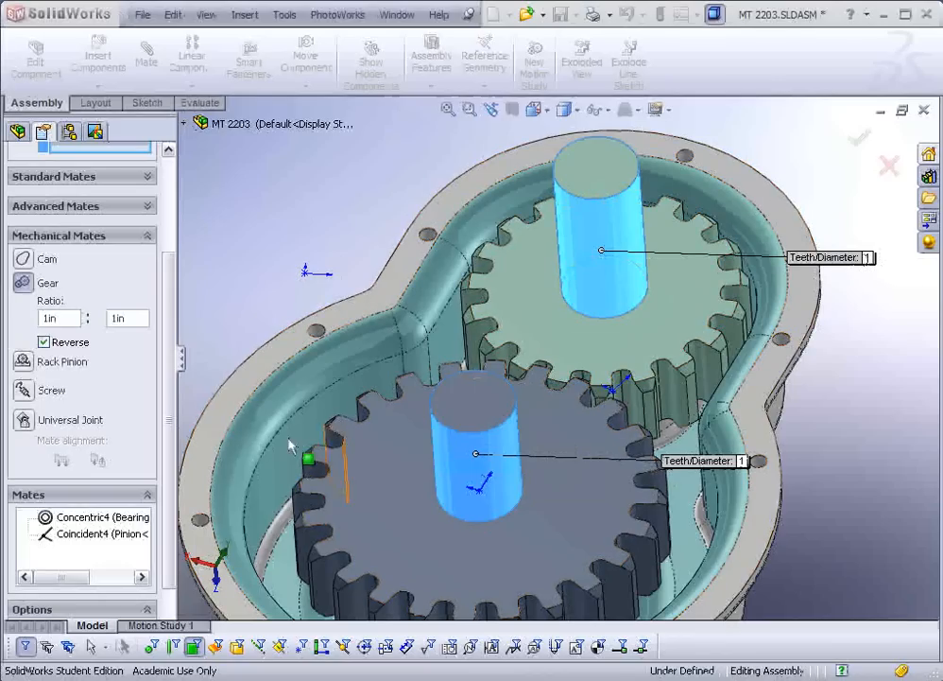
Set the gear mate ratio to 19 for the pinion and 24 for the spur gear, accept it and finish mating
left_click_drag(59, 318, 38, 320)
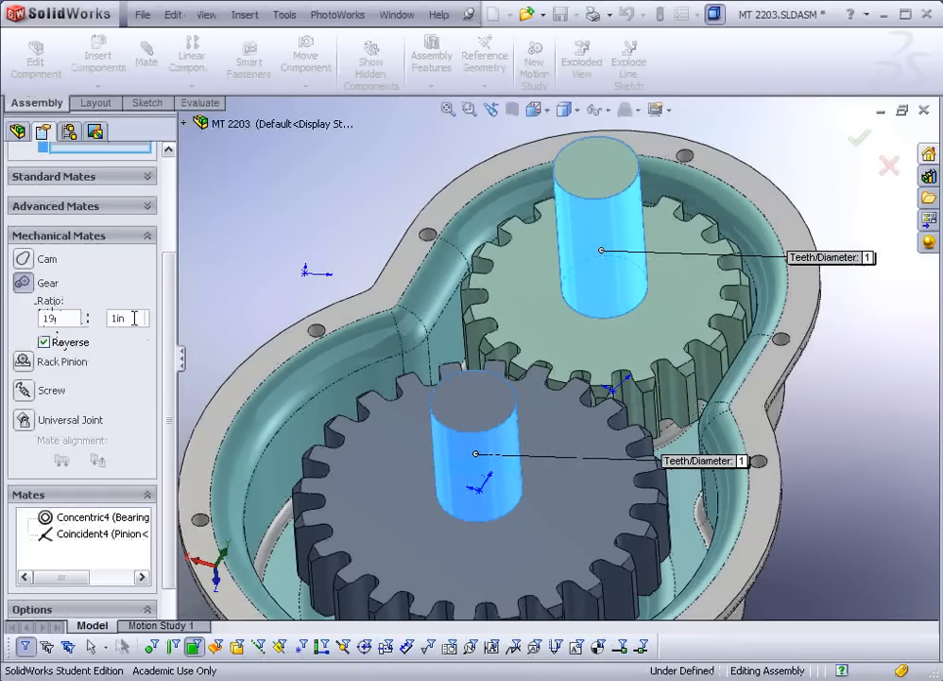
key("Tab")
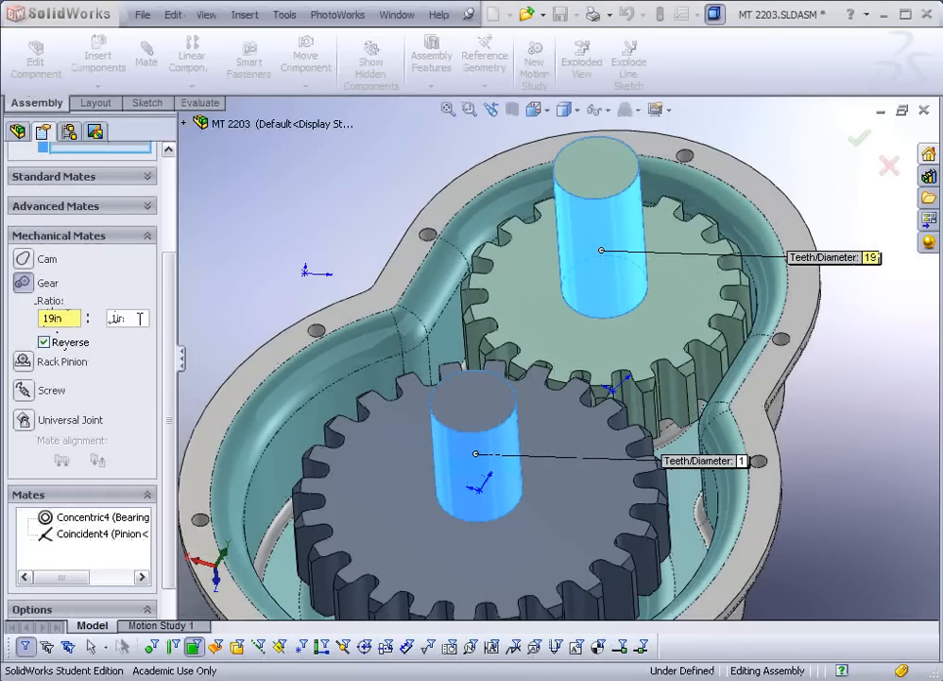
left_click_drag(139, 317, 98, 322)
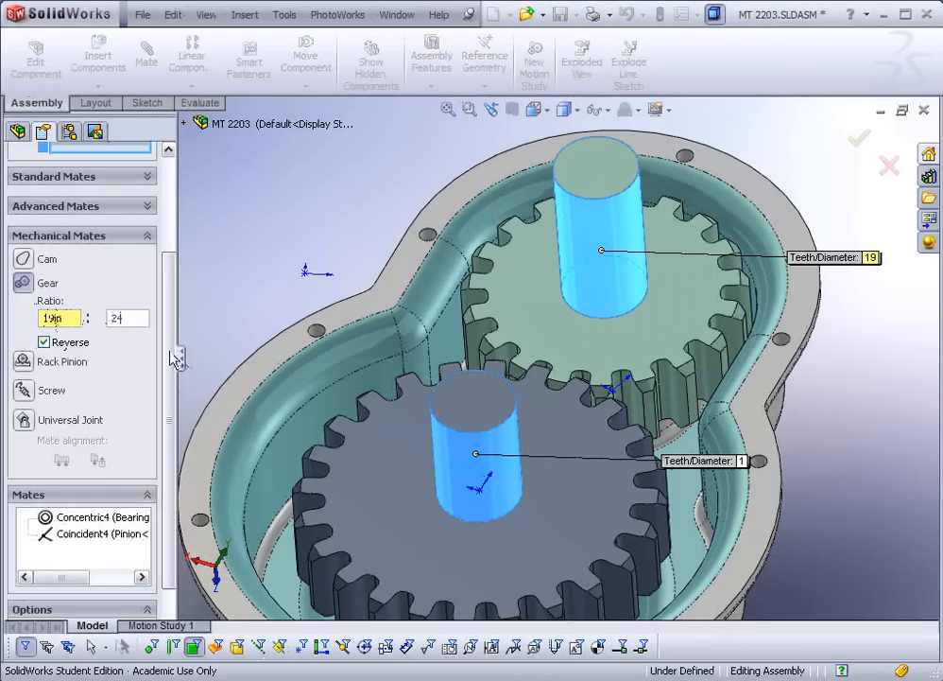
key("Tab")
scroll(170, 354, "up", 5)
left_click(17, 179)
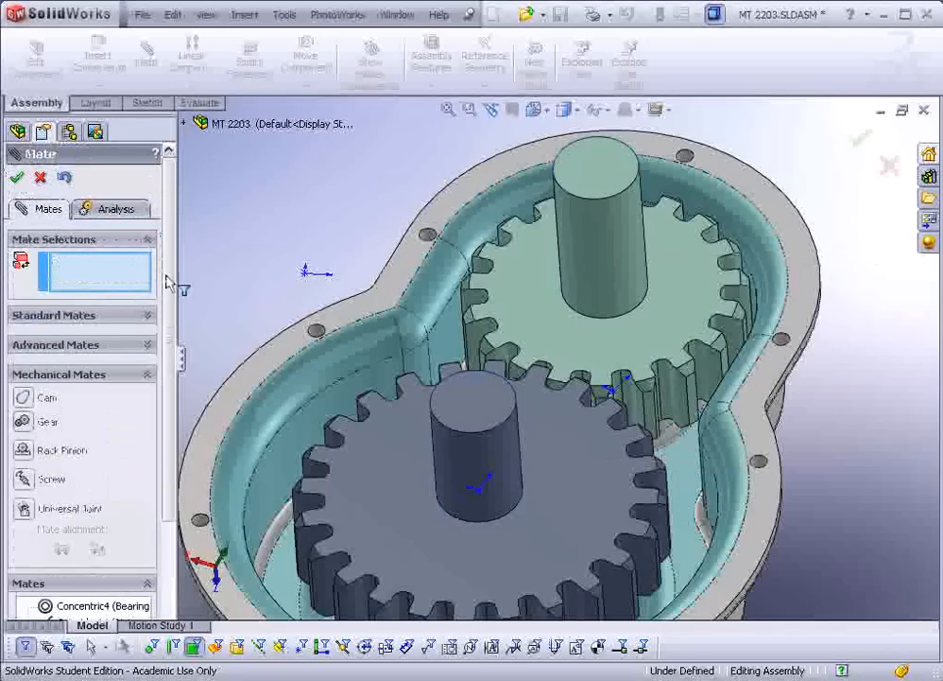
left_click(36, 179)
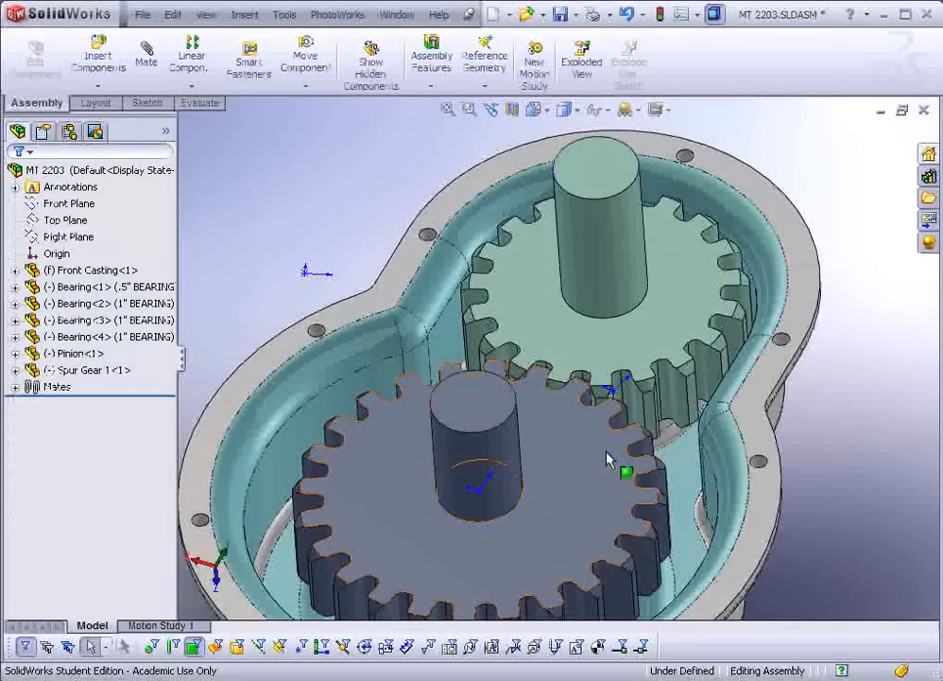
Turn the spur gear to check how it drives the pinion where their teeth mesh
left_click_drag(605, 452, 581, 408)
scroll(580, 409, "down", 8)
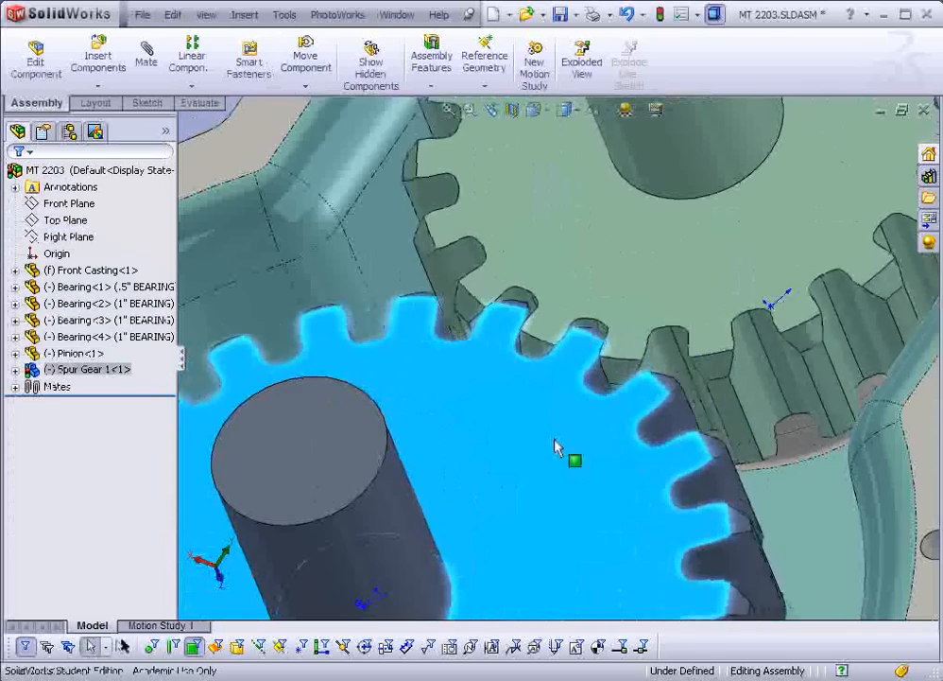
left_click_drag(552, 461, 522, 431)
scroll(524, 433, "up", 6)
middle_click_drag(525, 433, 586, 420)
left_click(824, 406)
scroll(824, 412, "up", 2)
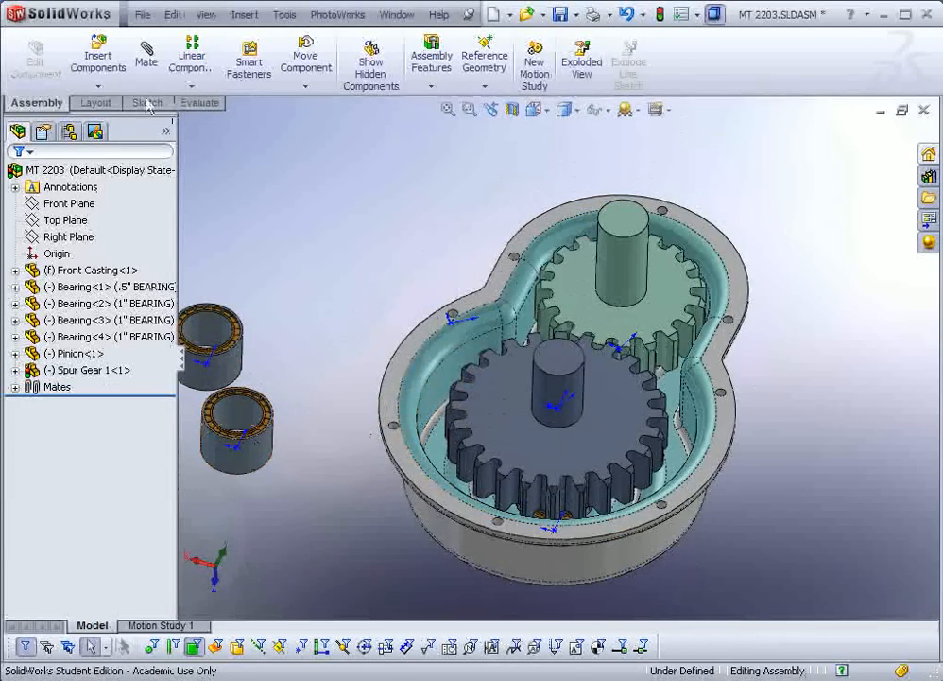
Add a concentric mate between the outer face of a loose 1" bearing and the spur gear's upper shaft
left_click(147, 57)
left_click(238, 465)
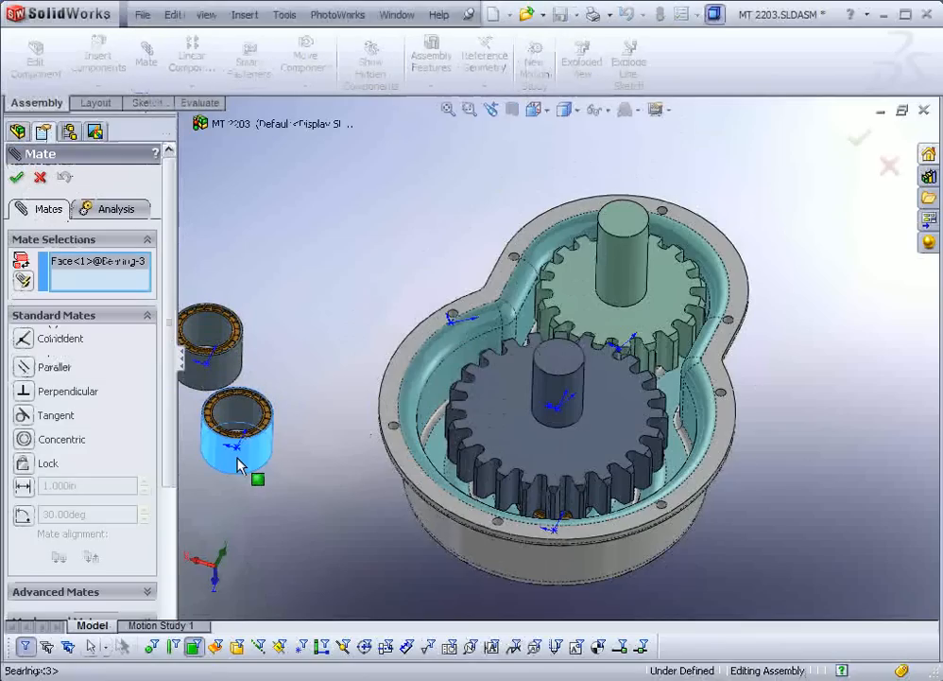
left_click(550, 392)
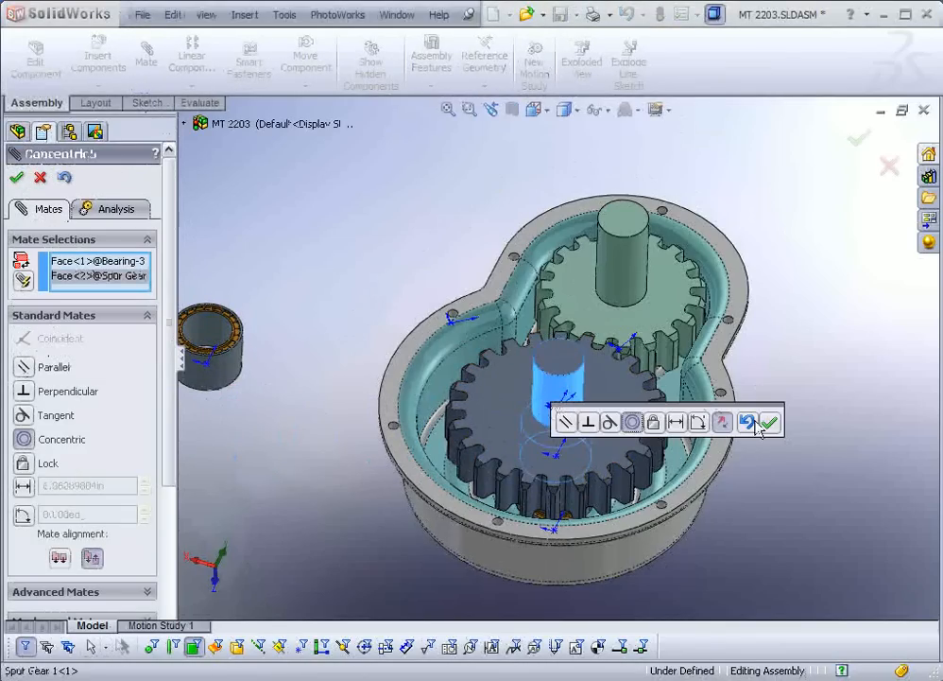
left_click(766, 423)
Show the assembly in wireframe to expose the 1" bearing hidden inside the spur gear
middle_click_drag(565, 449, 573, 490)
scroll(583, 493, "down", 3)
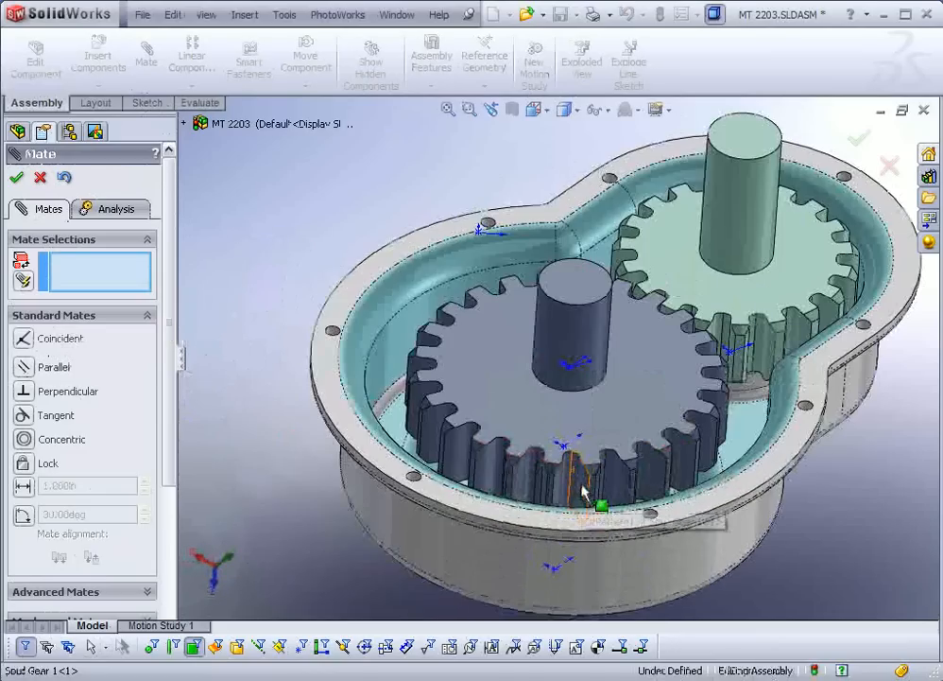
left_click(577, 112)
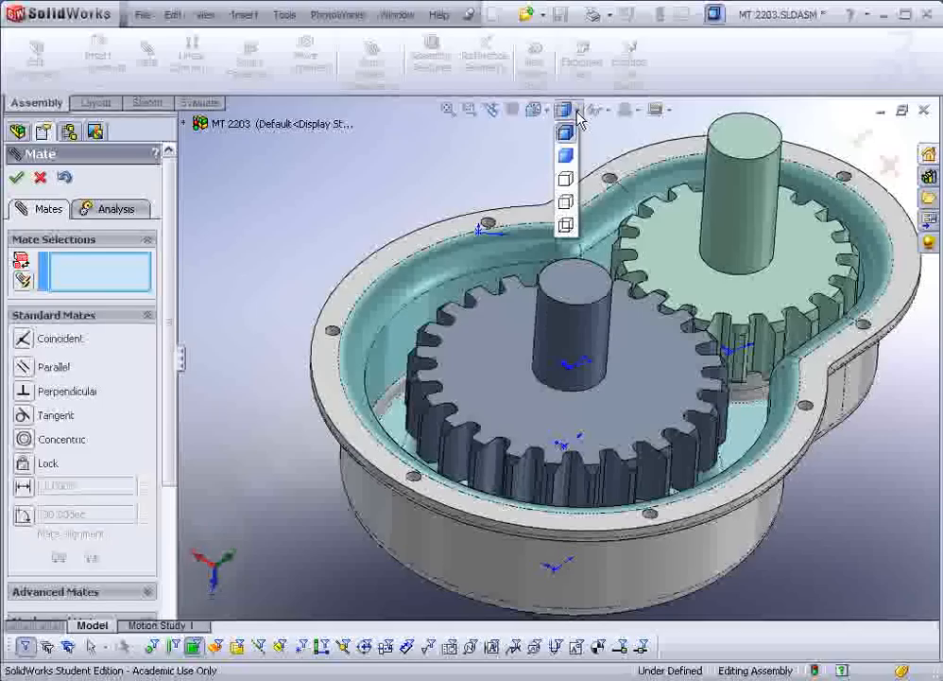
left_click(567, 227)
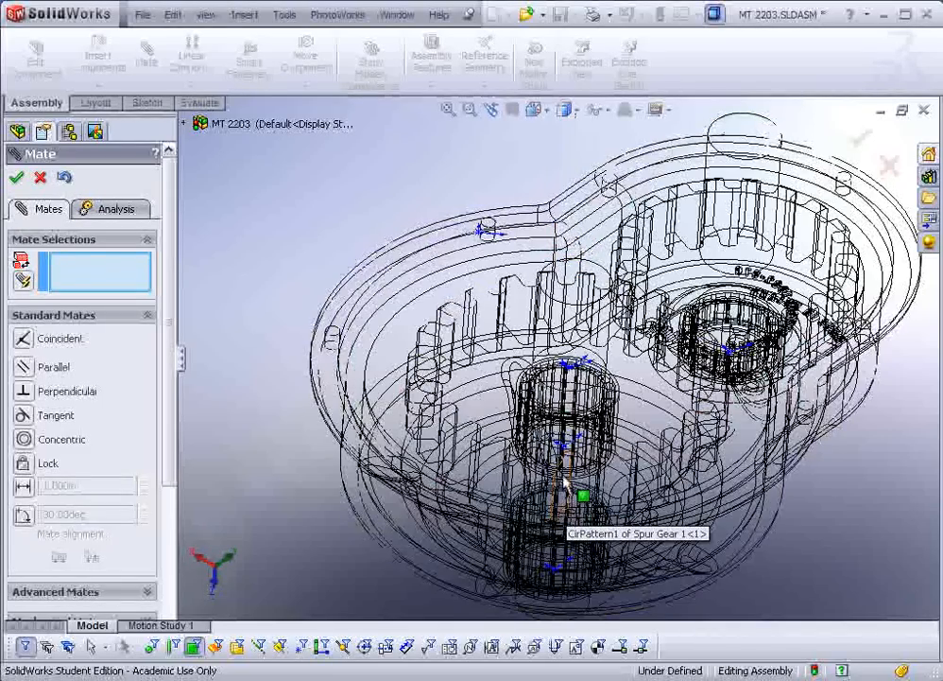
middle_click_drag(564, 484, 564, 466)
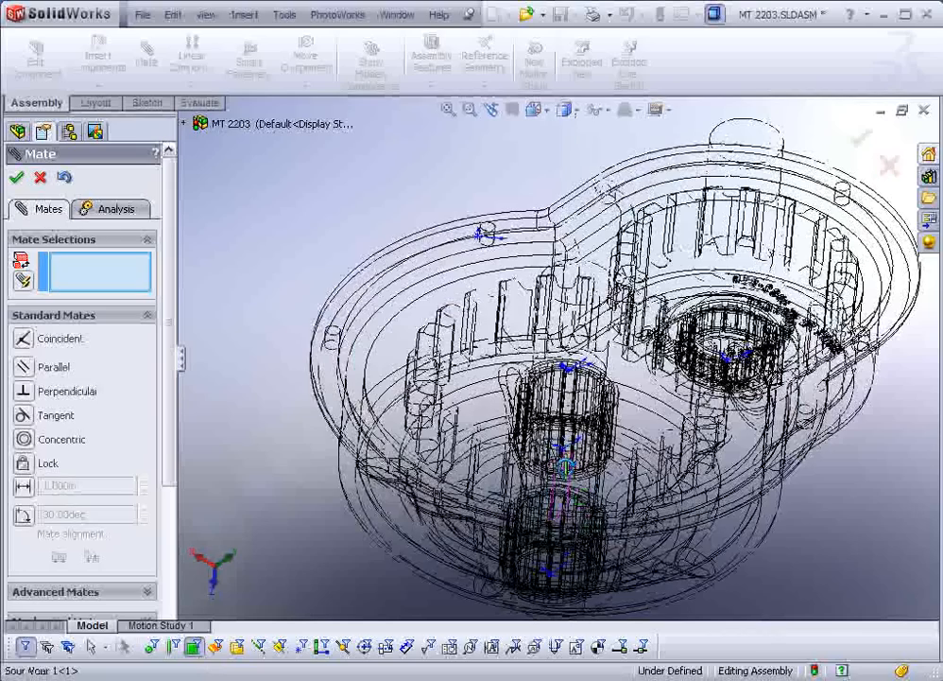
scroll(572, 391, "down", 6)
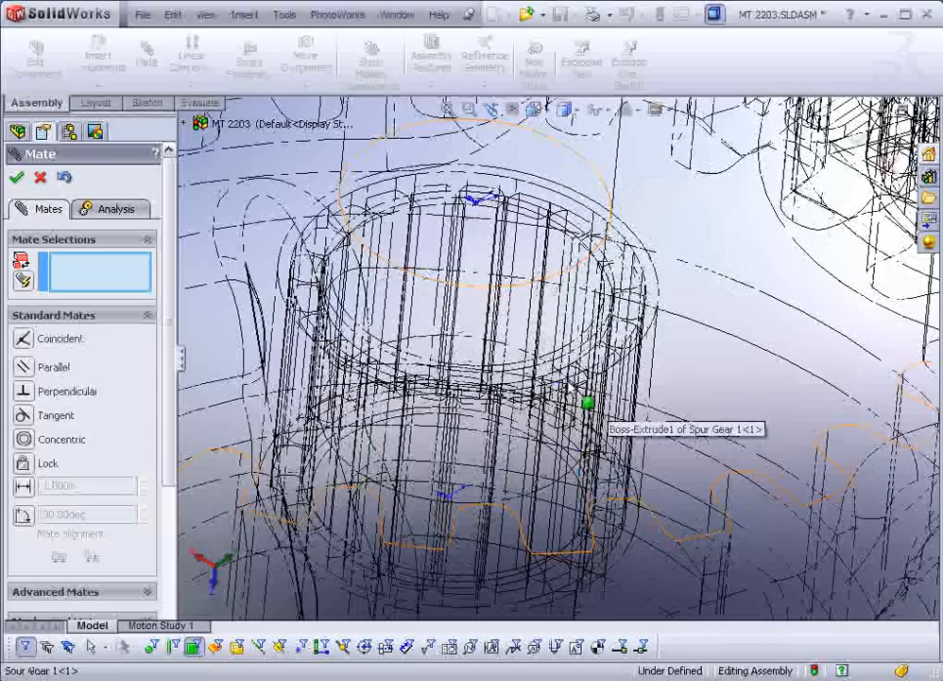
Turn off the selection filters and slide the hidden 1" bearing upward along the spur gear's shaft
left_click(194, 650)
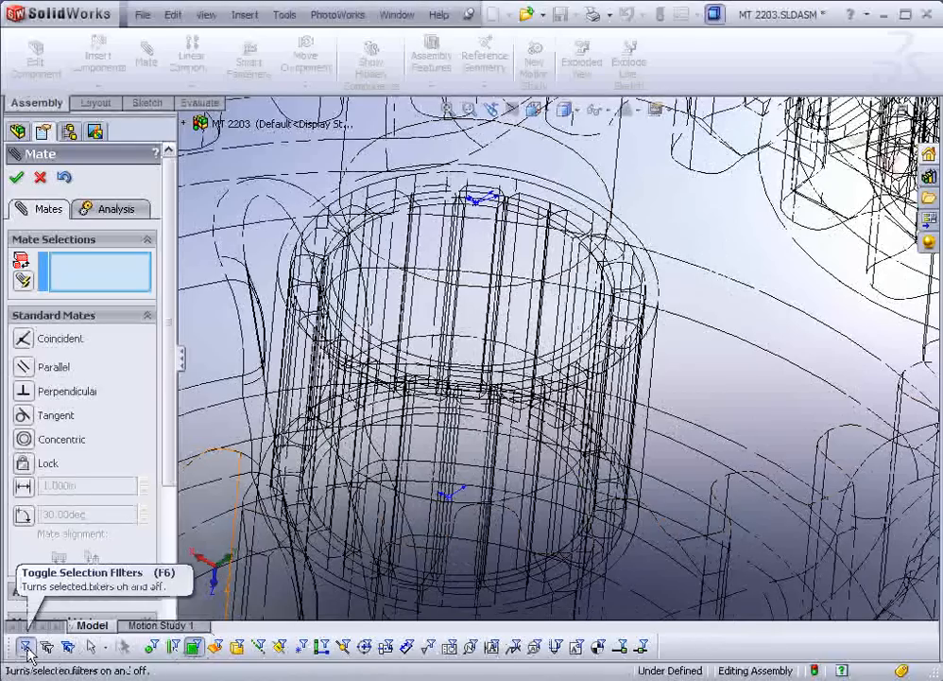
left_click(655, 333)
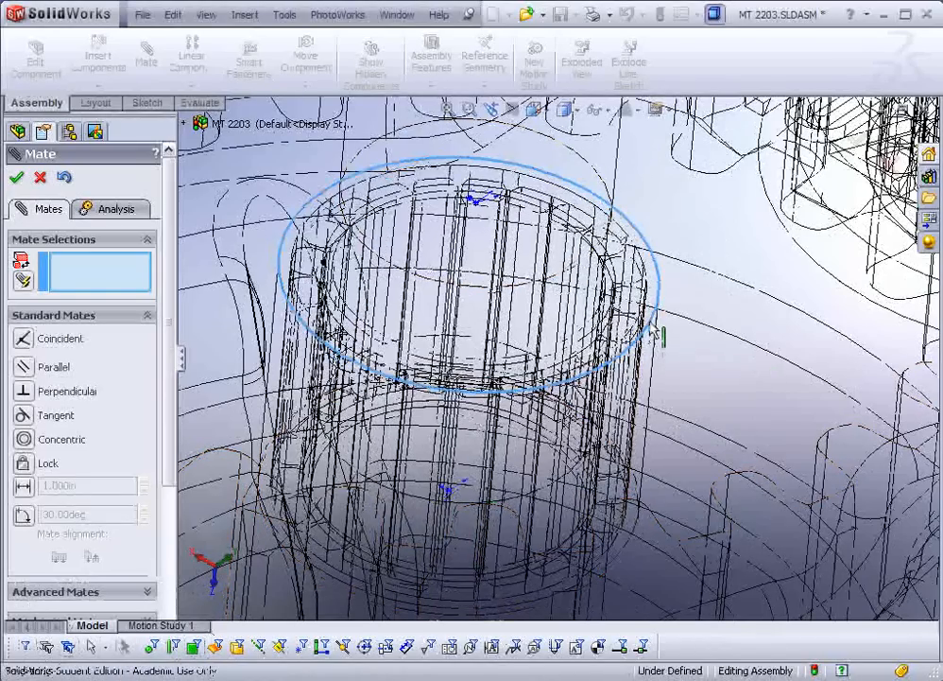
middle_click_drag(653, 331, 654, 312)
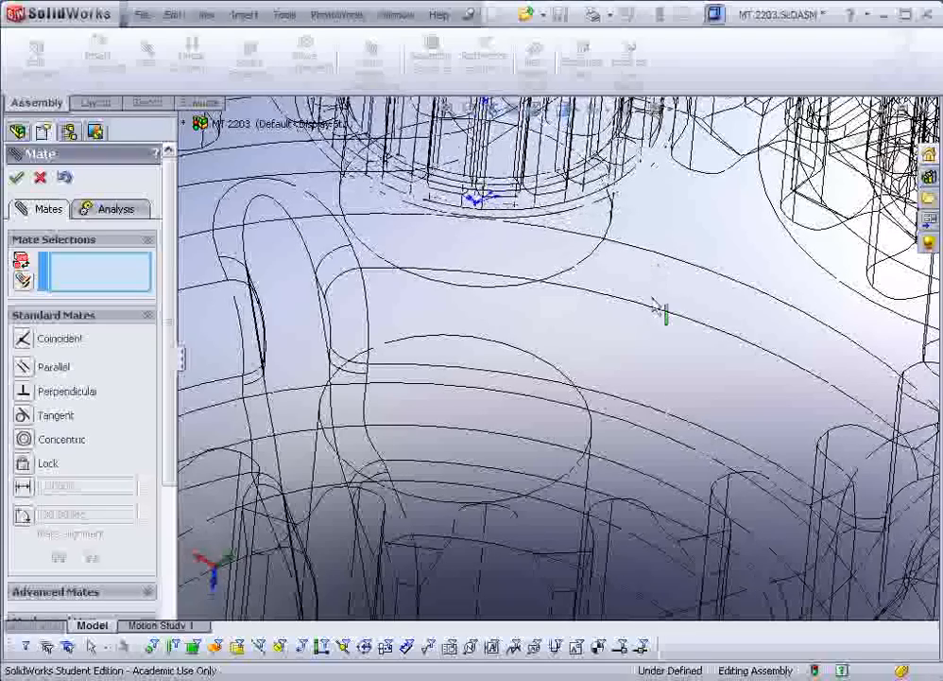
Return the assembly from wireframe to shaded display with edges, with the 1" bearing on the spur gear's upper shaft close in view
left_click(449, 109)
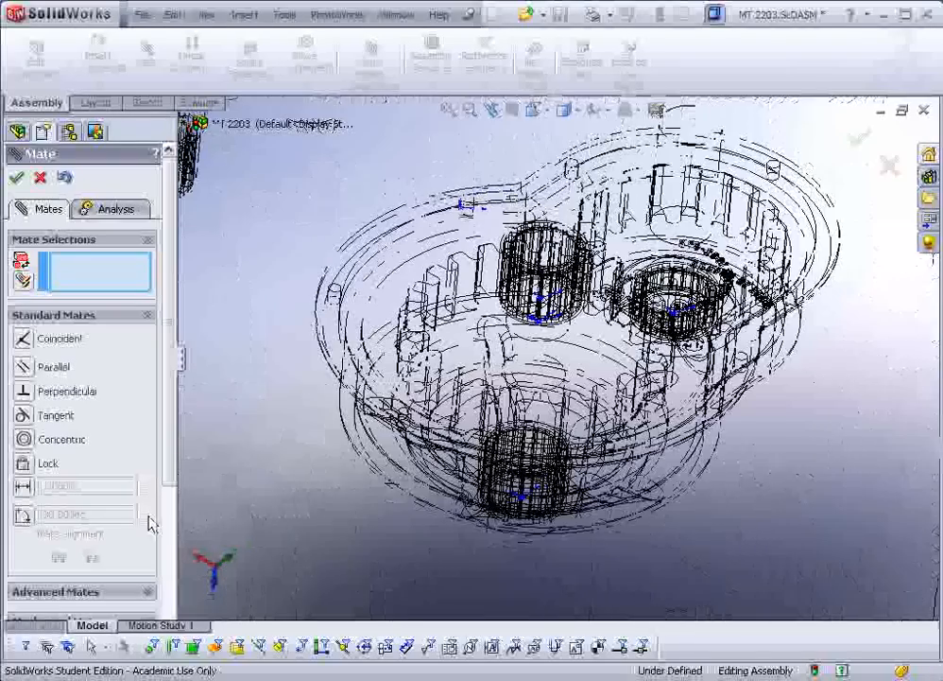
left_click(578, 113)
left_click(567, 132)
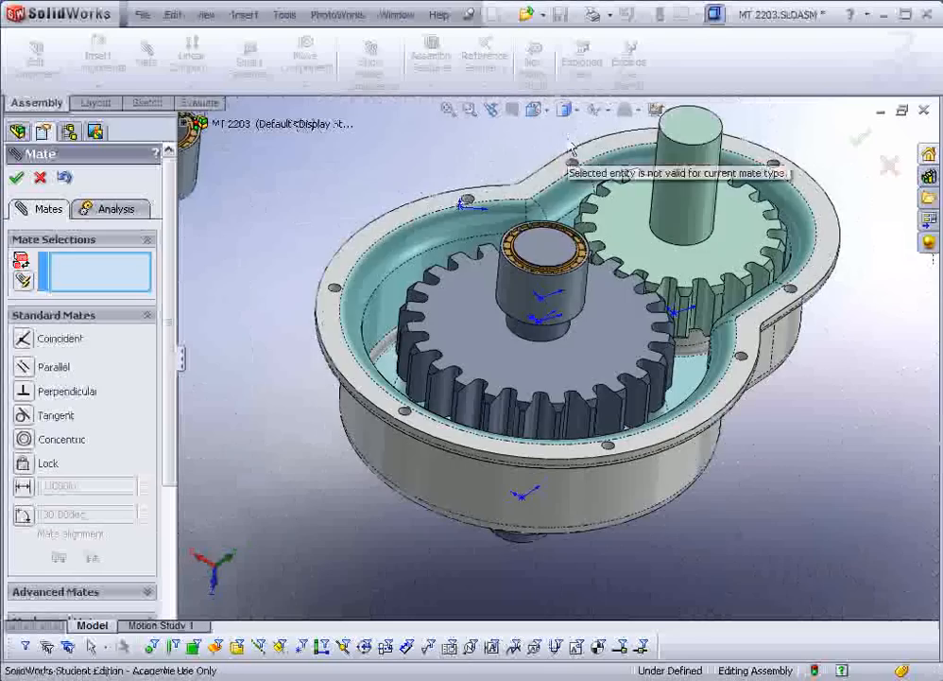
scroll(546, 276, "up", 2)
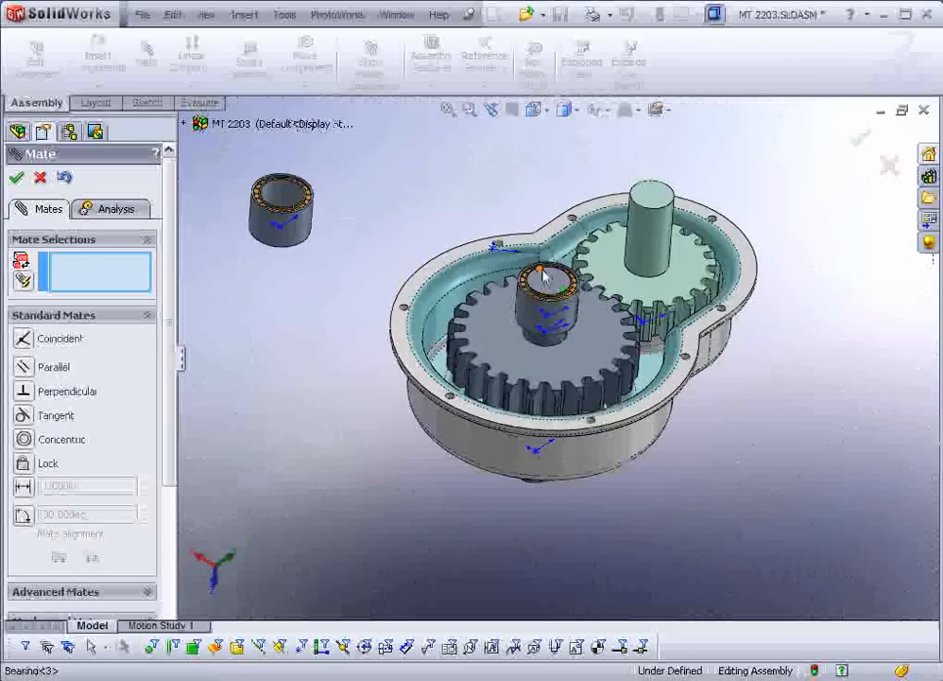
scroll(545, 276, "down", 4)
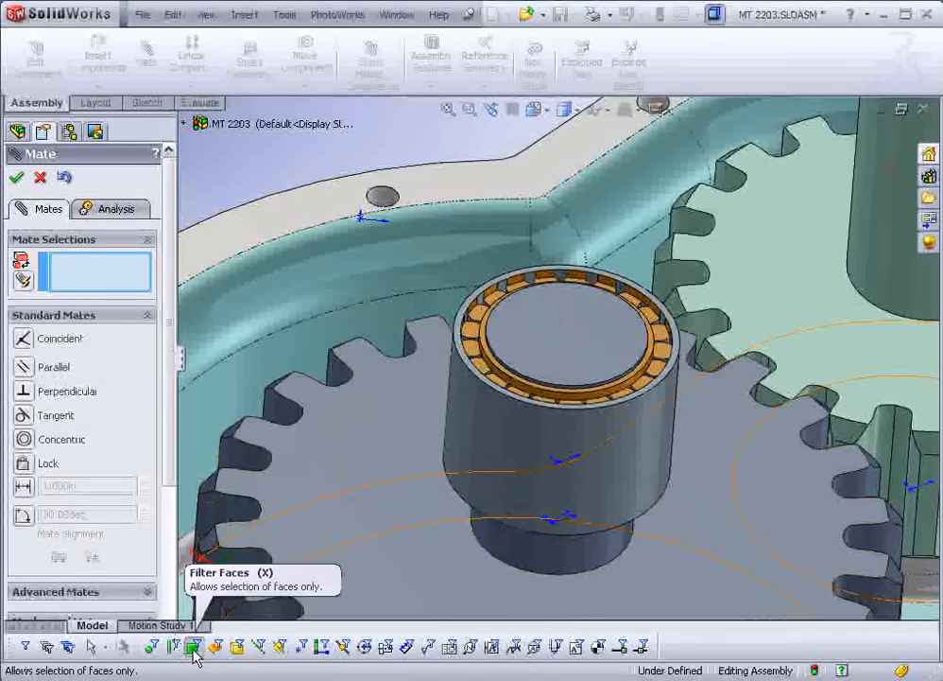
scroll(554, 363, "down", 6)
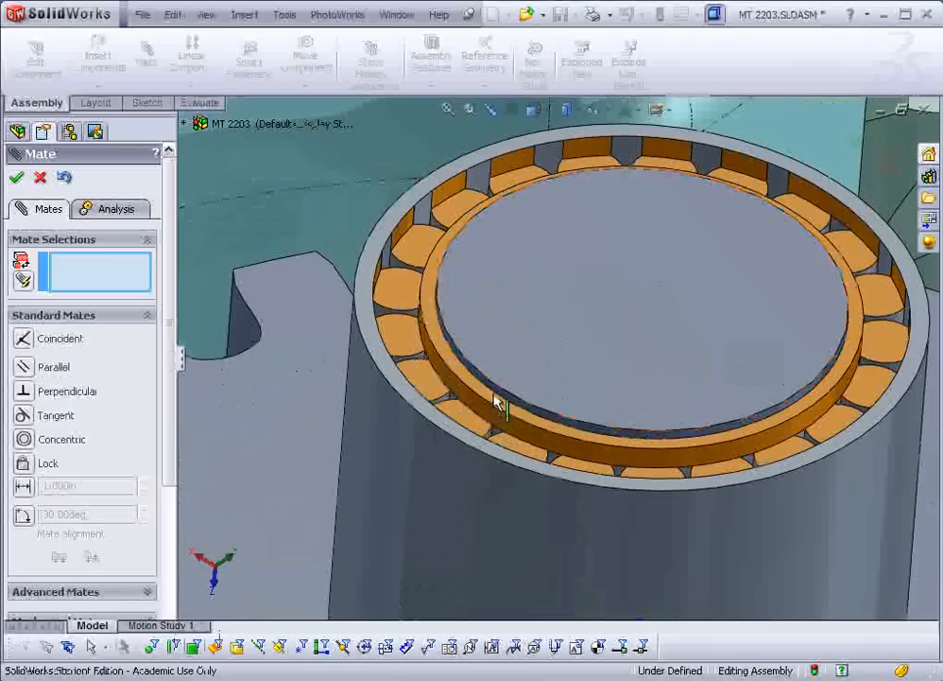
left_click(489, 400)
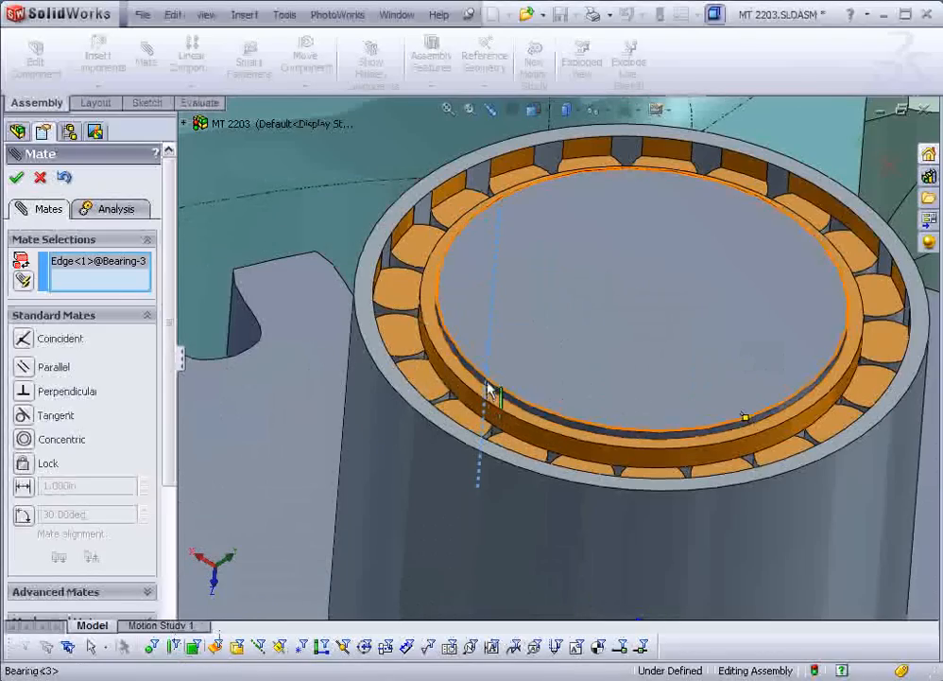
right_click(80, 267)
left_click(118, 274)
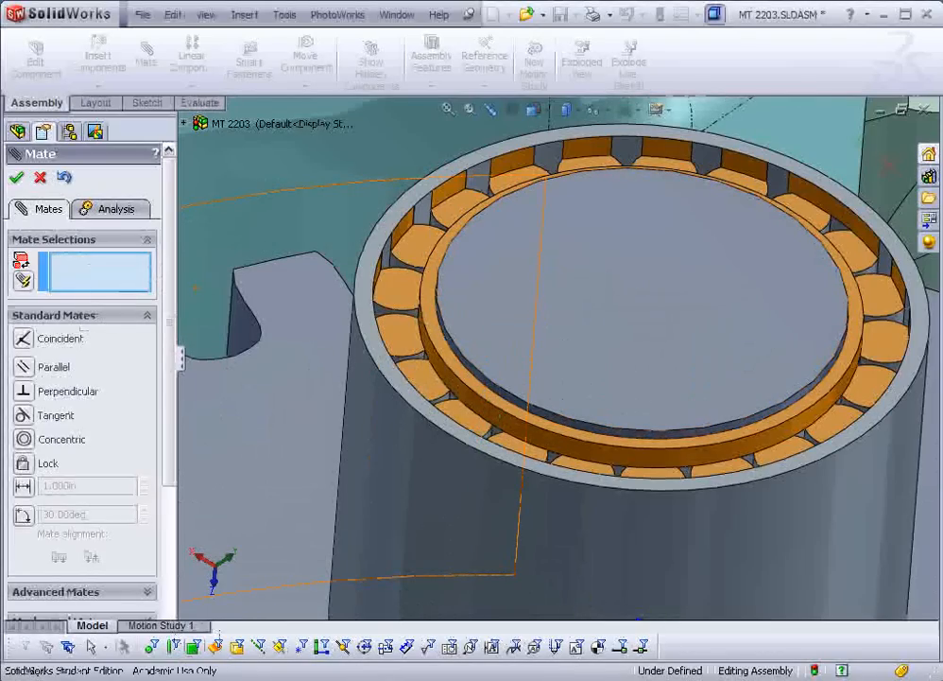
With selection filtered to faces, add a coincident mate between the 1" bearing's inner ring top face and the spur gear shaft's end face
left_click(456, 371)
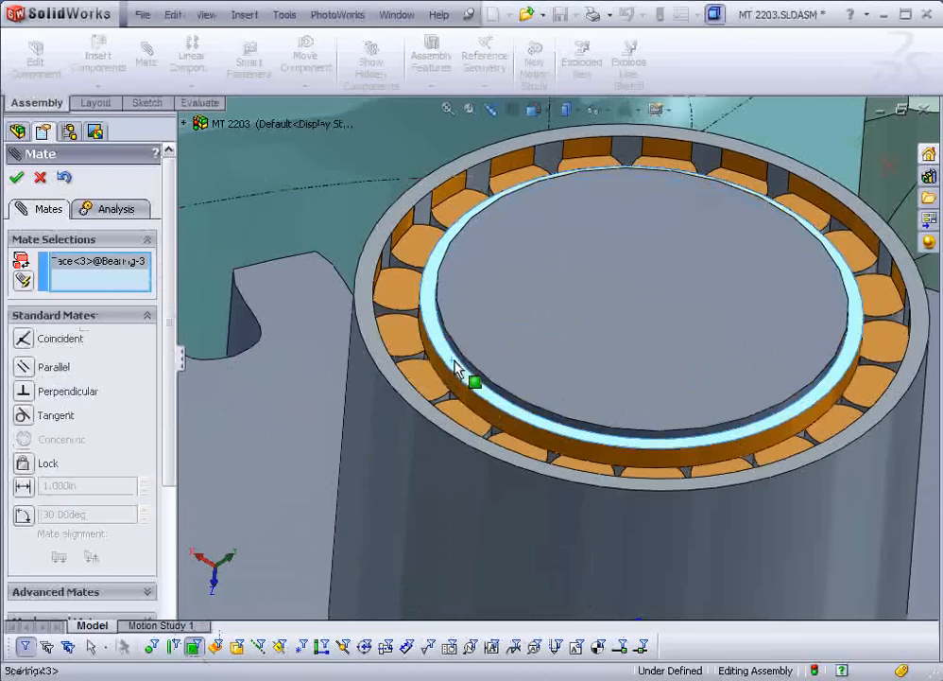
left_click(514, 342)
left_click(715, 310)
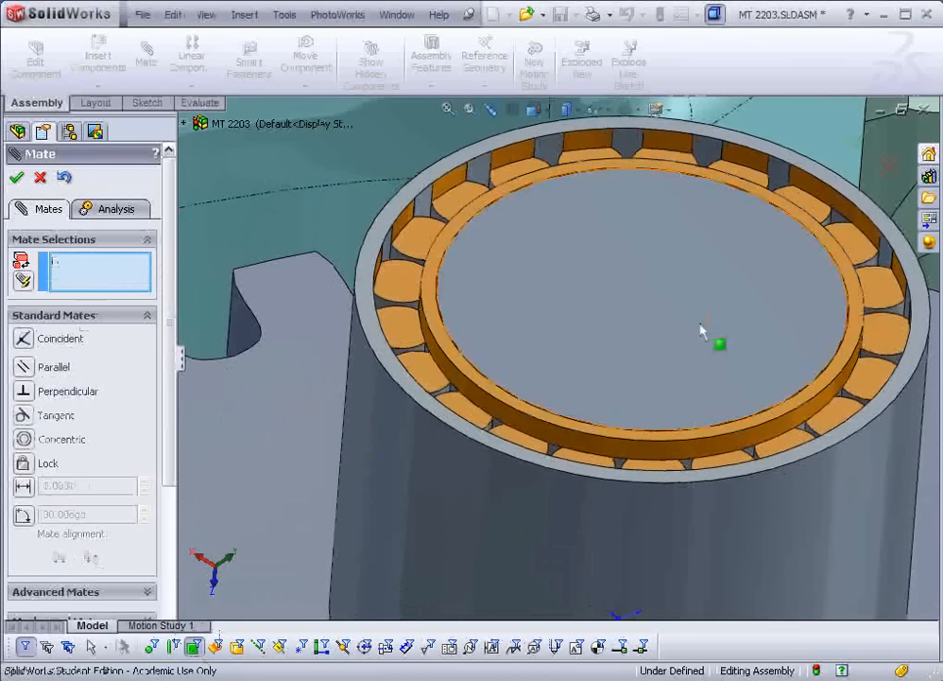
Add a concentric mate between the outer face of the remaining loose 1" bearing and the pinion's upper shaft
scroll(636, 343, "up", 10)
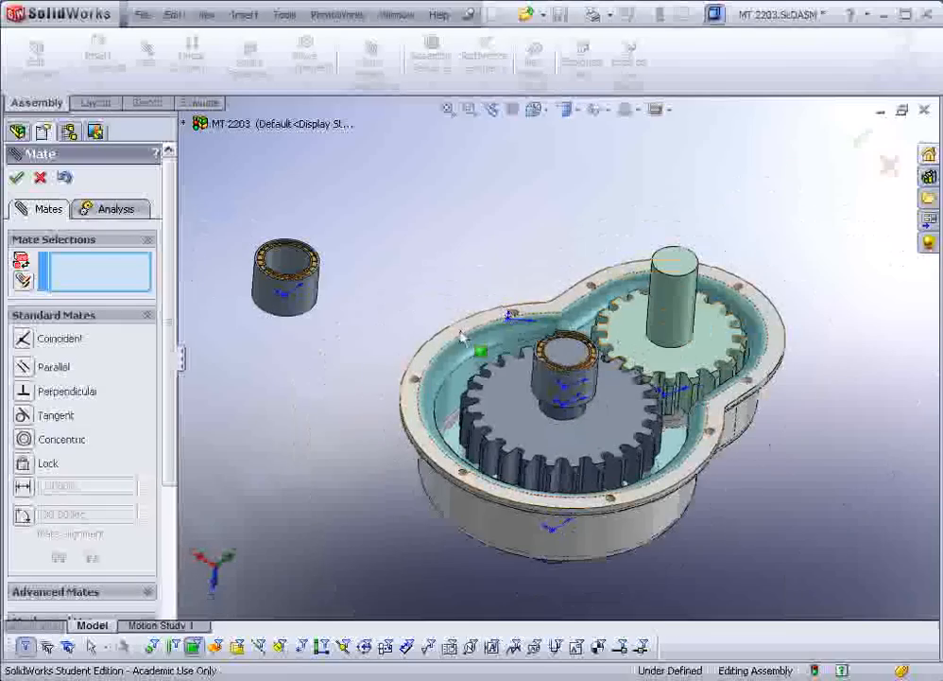
left_click(303, 302)
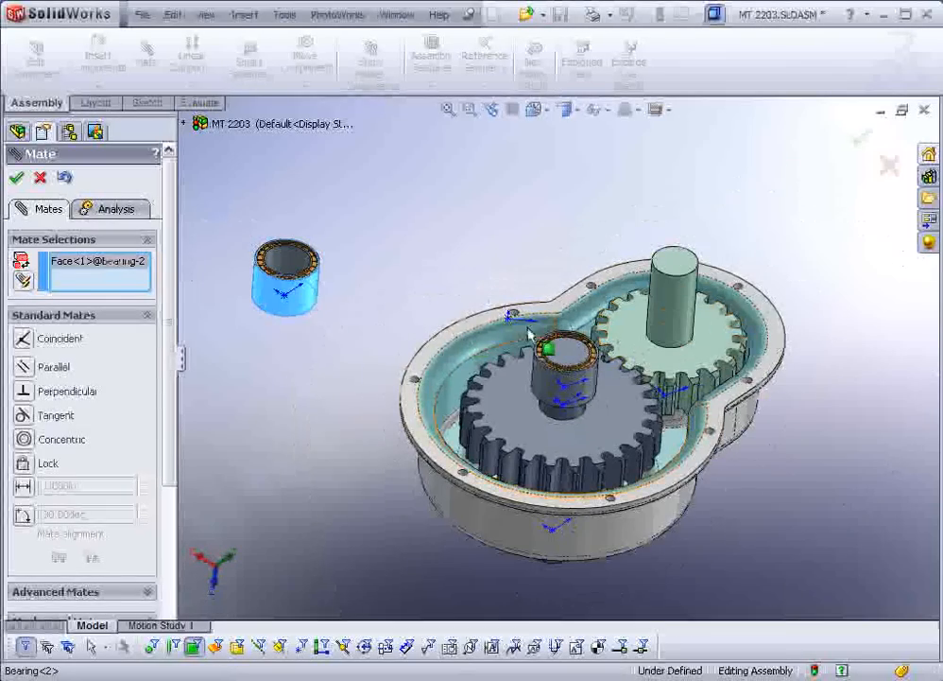
left_click(669, 303)
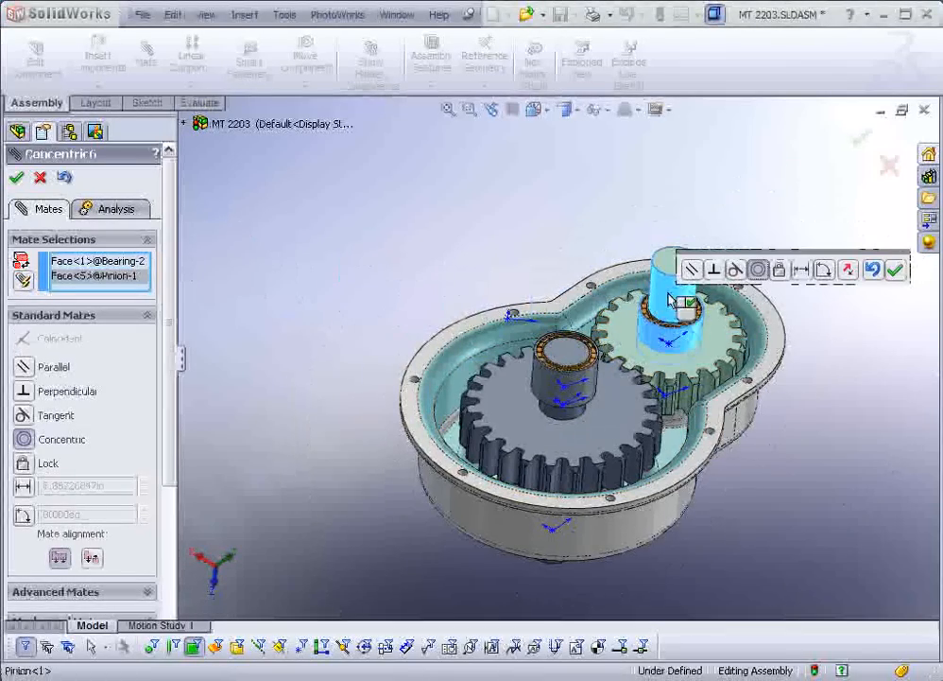
left_click(896, 270)
Try a coincident mate between the outer ring's top face of the pinion's 1" bearing and the end face of the pinion shaft
scroll(652, 317, "down", 10)
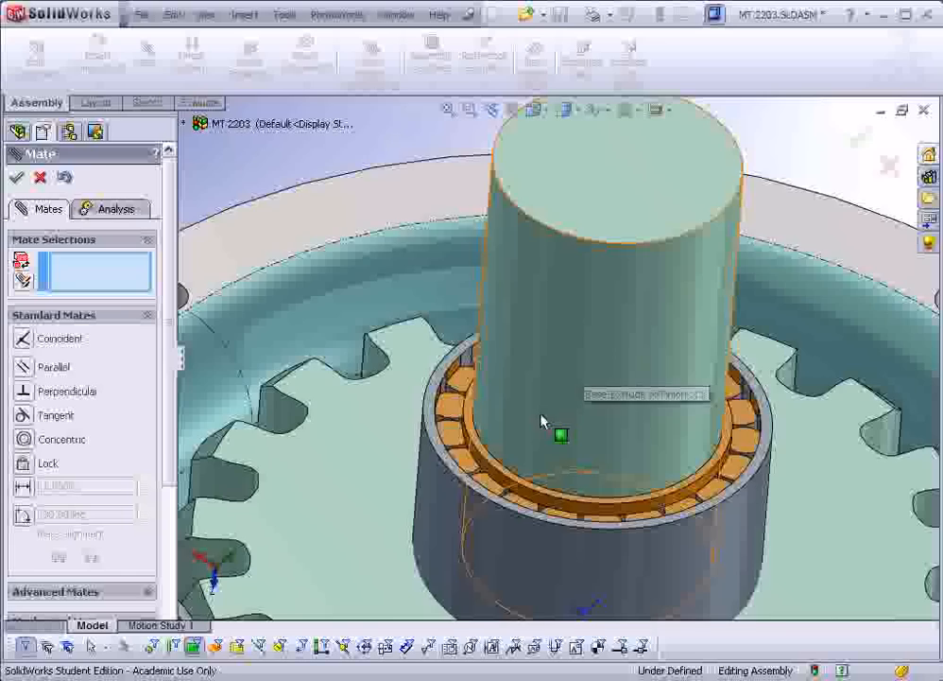
scroll(482, 468, "down", 5)
left_click(481, 454)
scroll(481, 455, "up", 3)
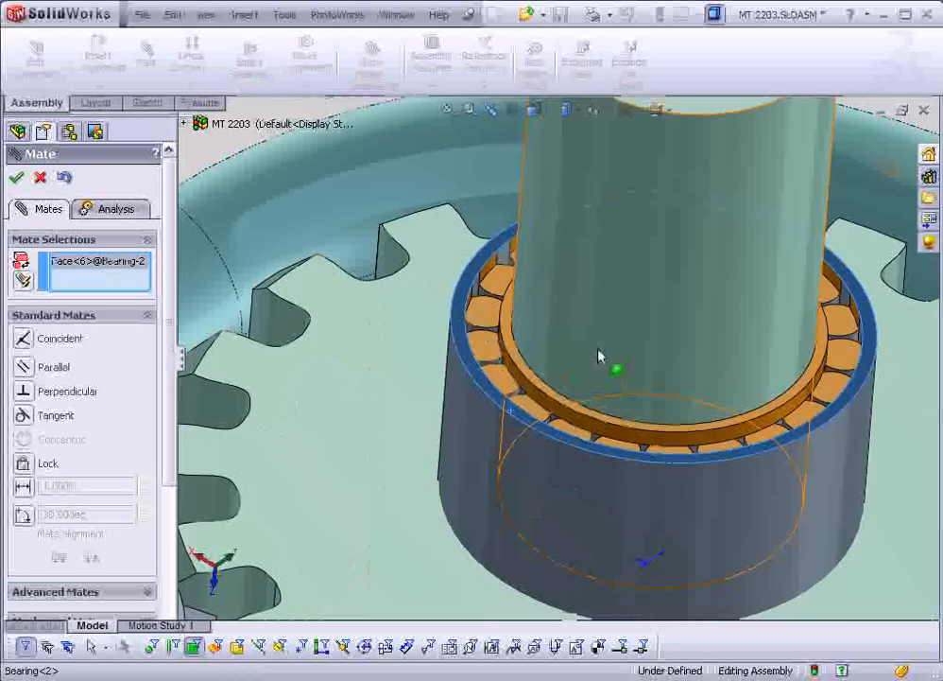
scroll(597, 356, "up", 3)
left_click(638, 154)
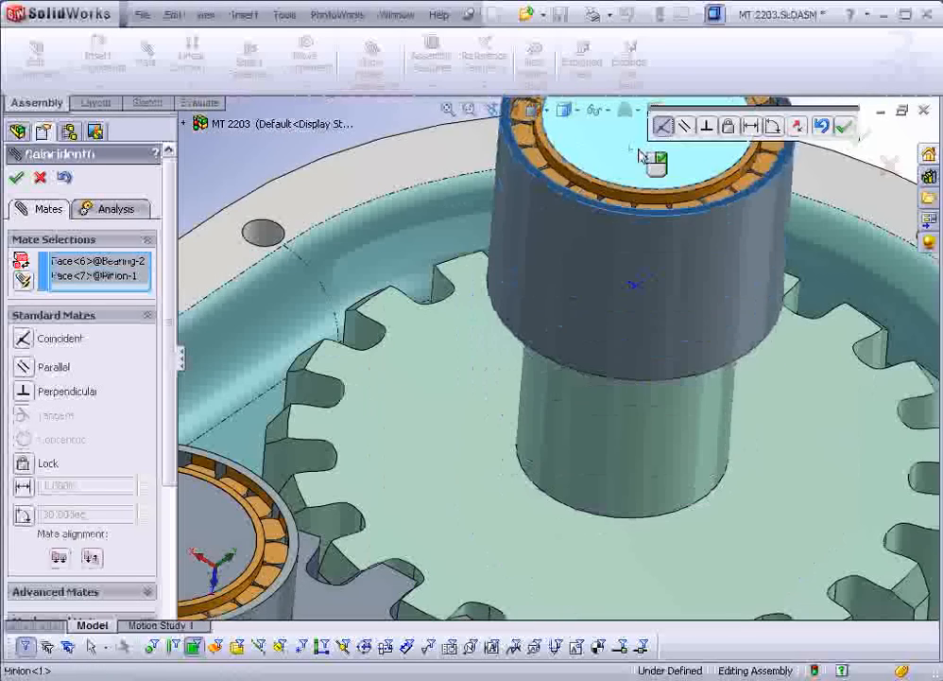
left_click(849, 132)
Compare the upper bearings on both gear shafts and undo the coincident mate on the pinion's bearing
scroll(726, 228, "up", 5)
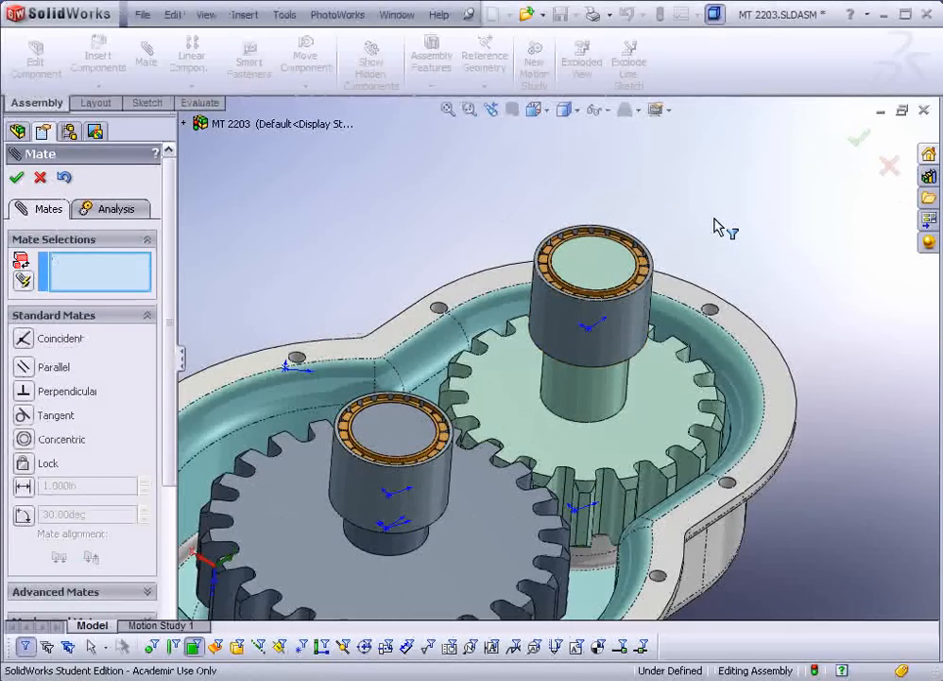
scroll(445, 434, "up", 3)
scroll(472, 416, "down", 4)
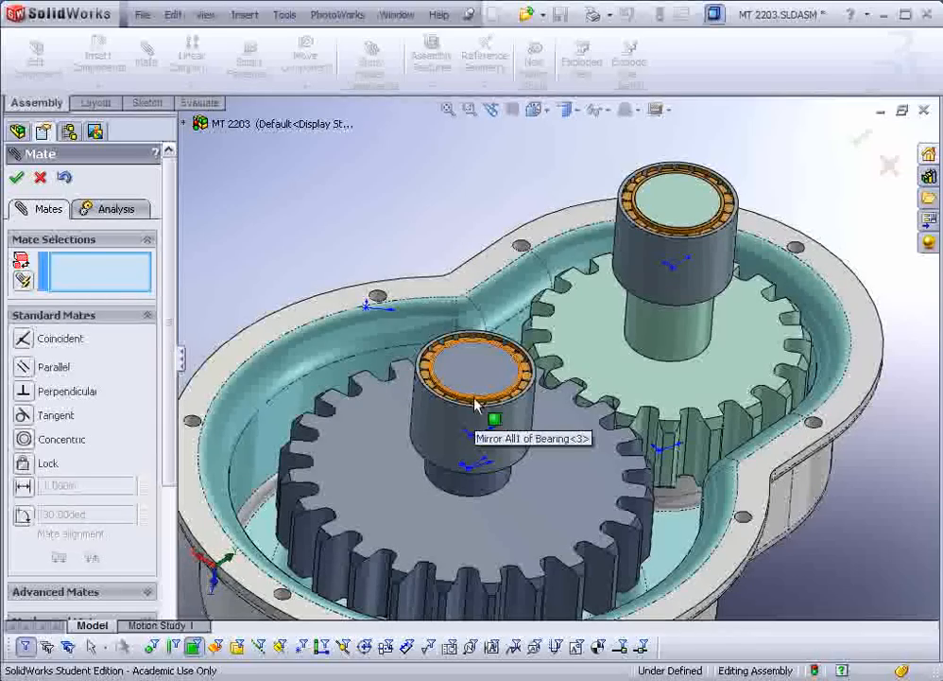
middle_click_drag(513, 386, 529, 383)
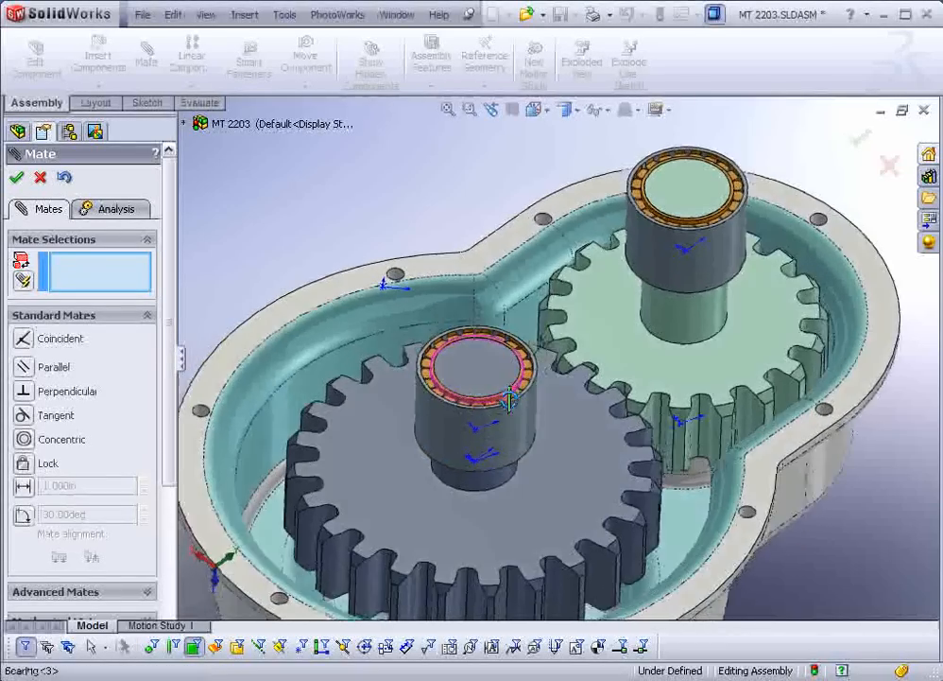
scroll(574, 379, "up", 3)
scroll(622, 286, "down", 3)
scroll(622, 286, "down", 5)
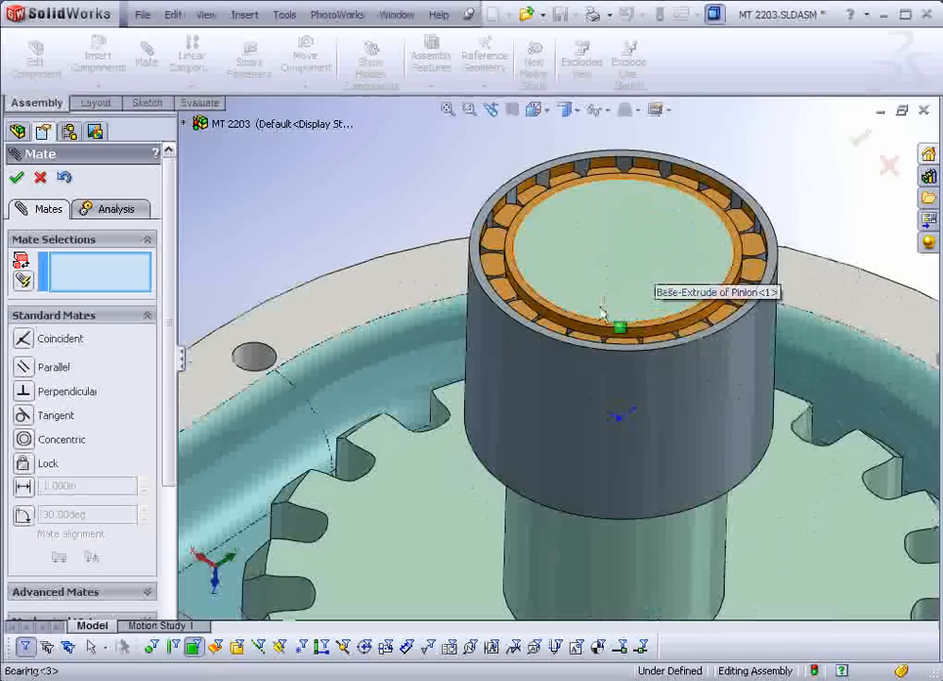
left_click(63, 177)
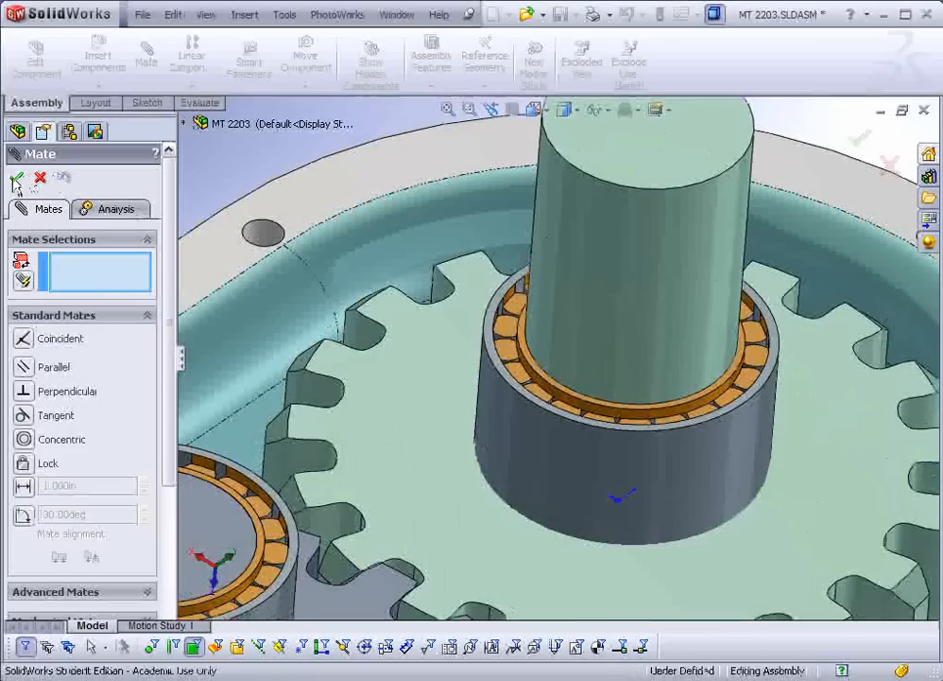
Finish mating and slide the pinion's upper 1" bearing up along its shaft, clear of the gear face
left_click(16, 179)
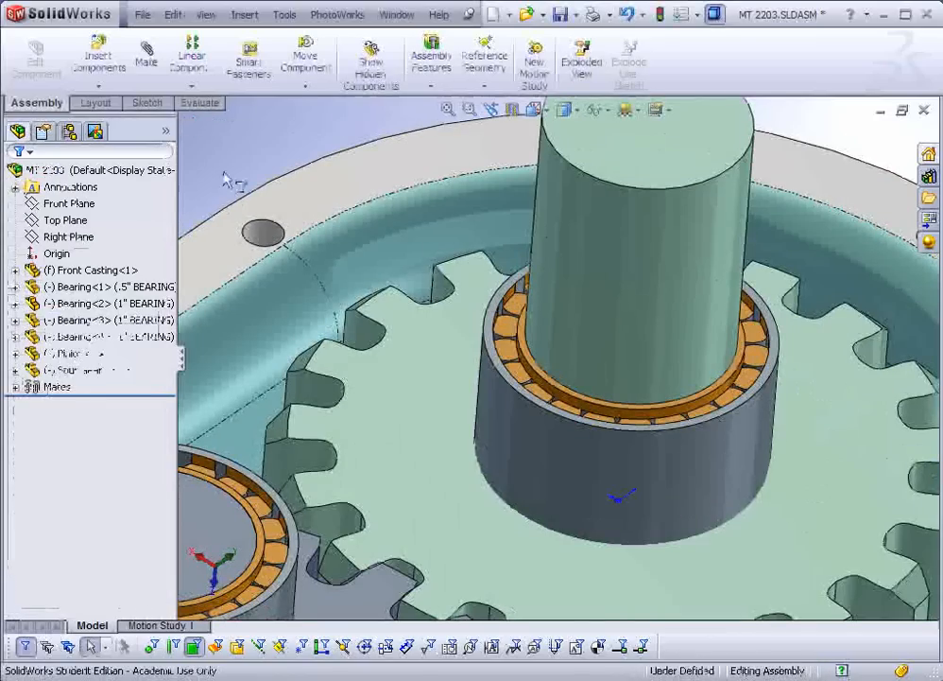
left_click_drag(619, 494, 617, 367)
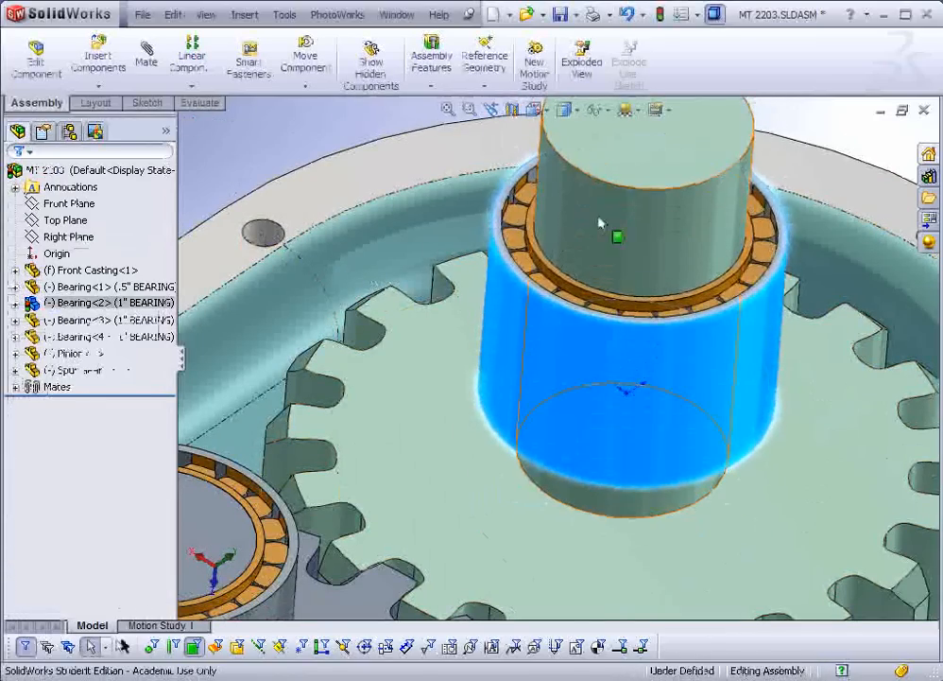
key("f")
middle_click_drag(498, 435, 375, 225)
scroll(465, 422, "up", 3)
scroll(495, 439, "down", 5)
scroll(391, 295, "up", 5)
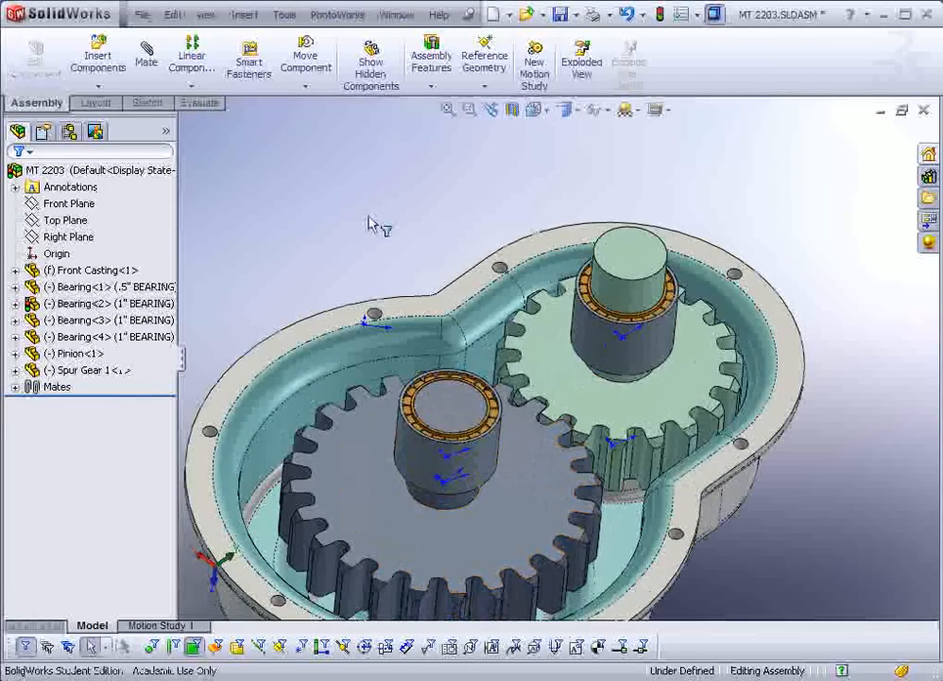
Save the assembly, rebuilding it first
left_click(559, 15)
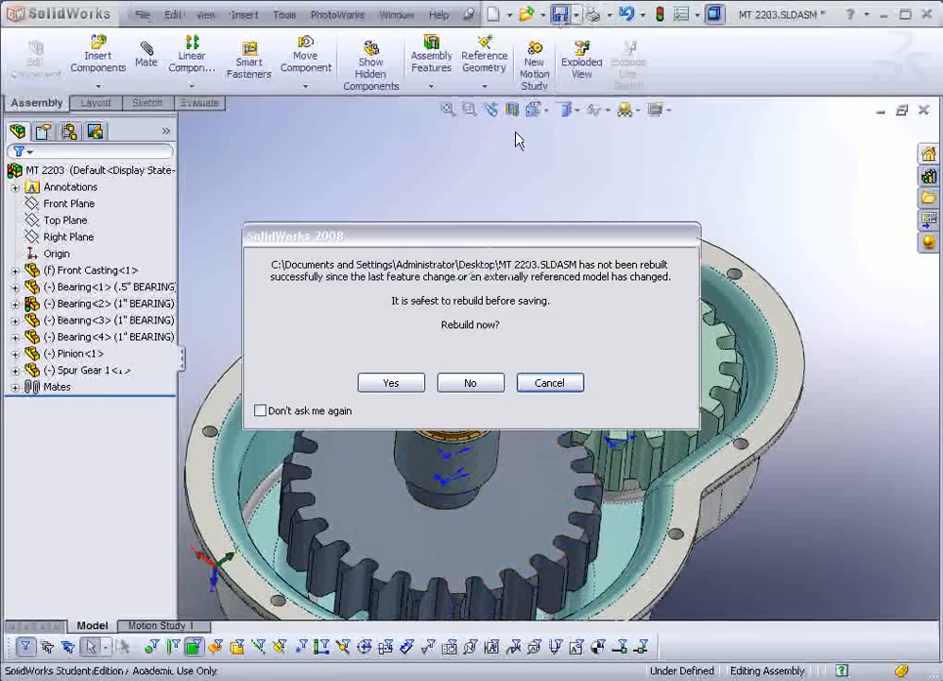
left_click(390, 383)
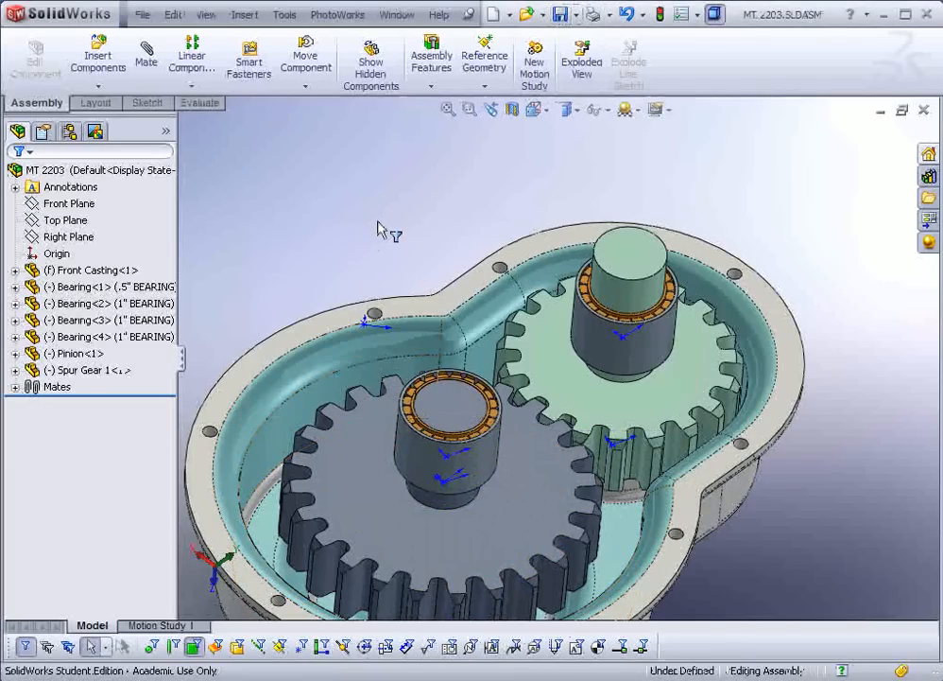
scroll(379, 233, "up", 3)
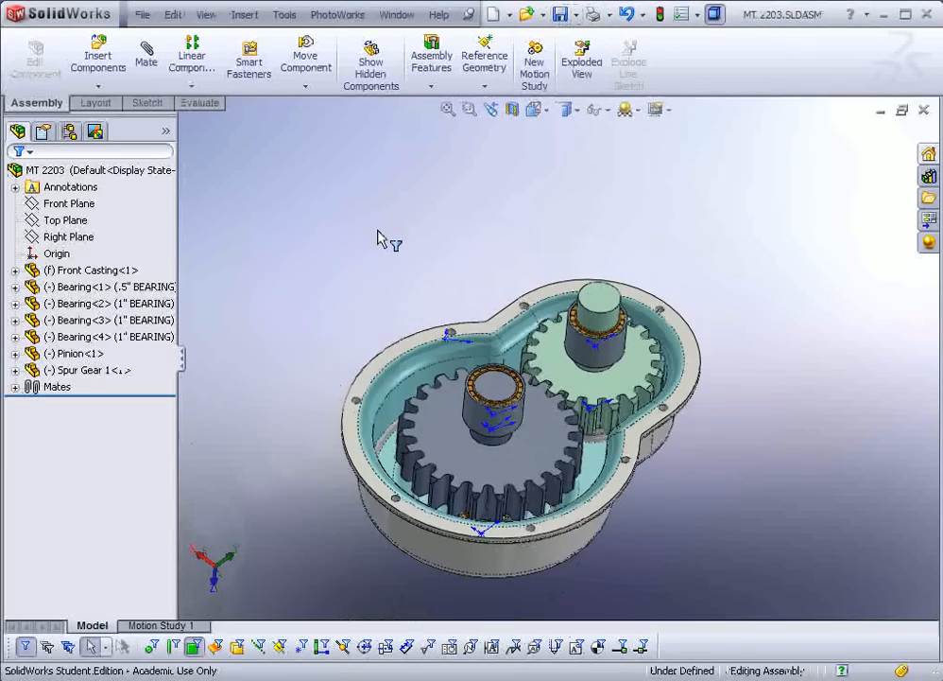
scroll(489, 459, "down", 2)
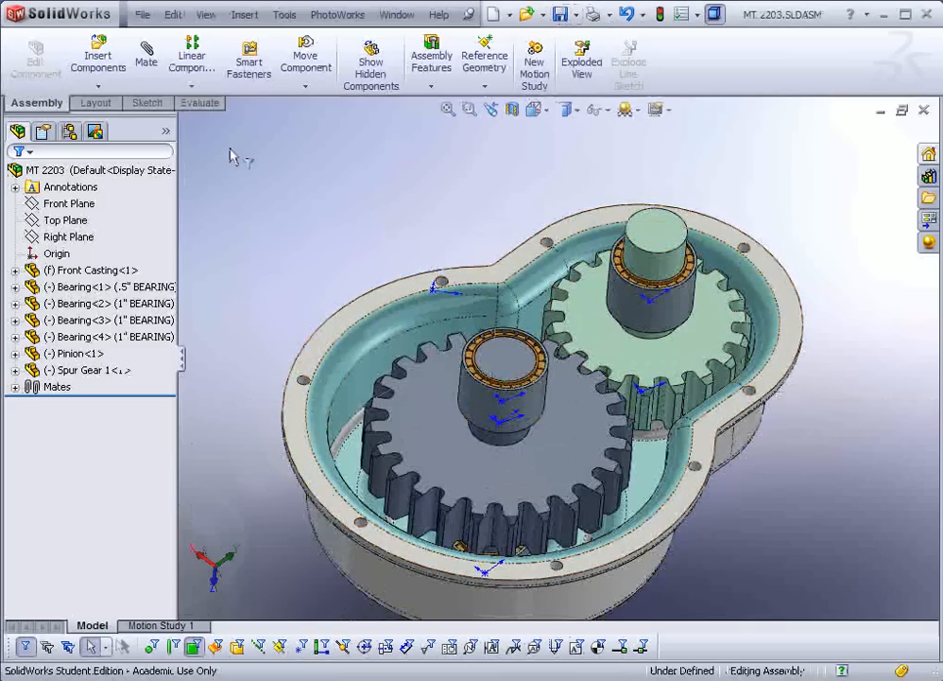
Insert a new part into the assembly and position it on the front casting's flange face
left_click(97, 86)
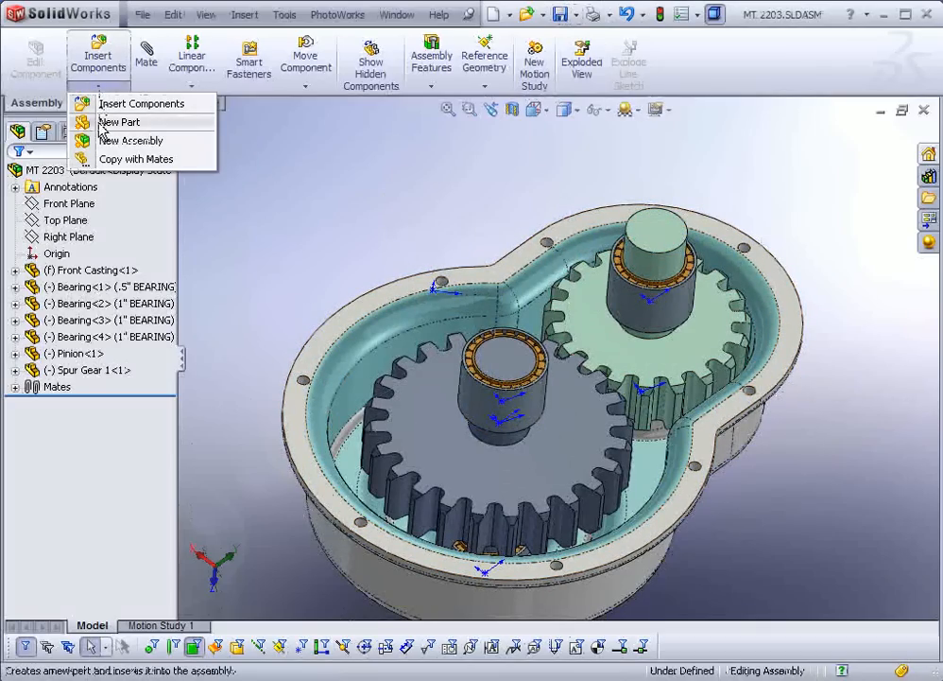
left_click(104, 123)
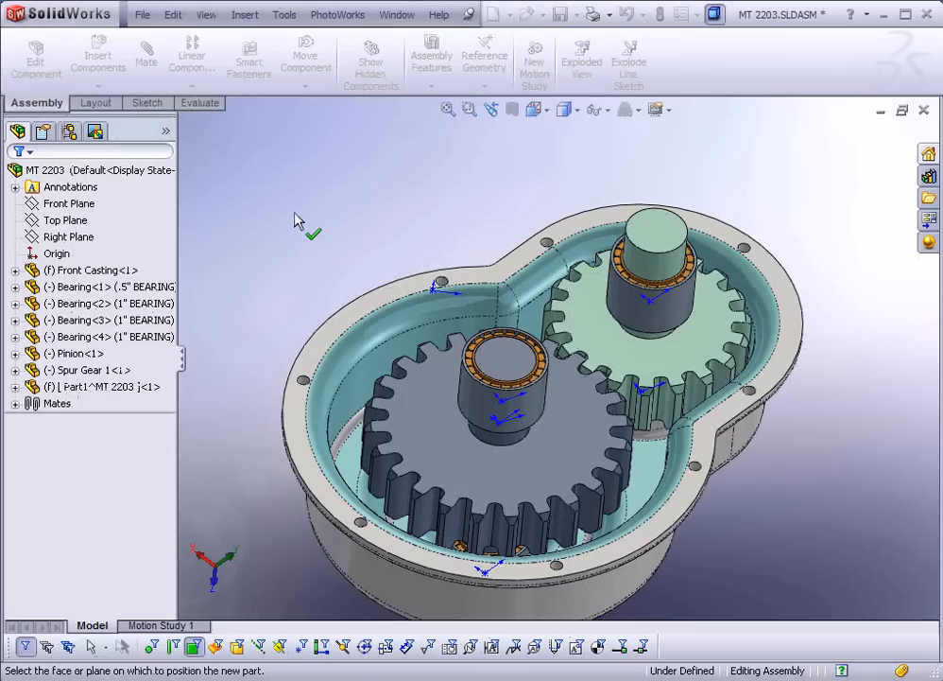
left_click(351, 320)
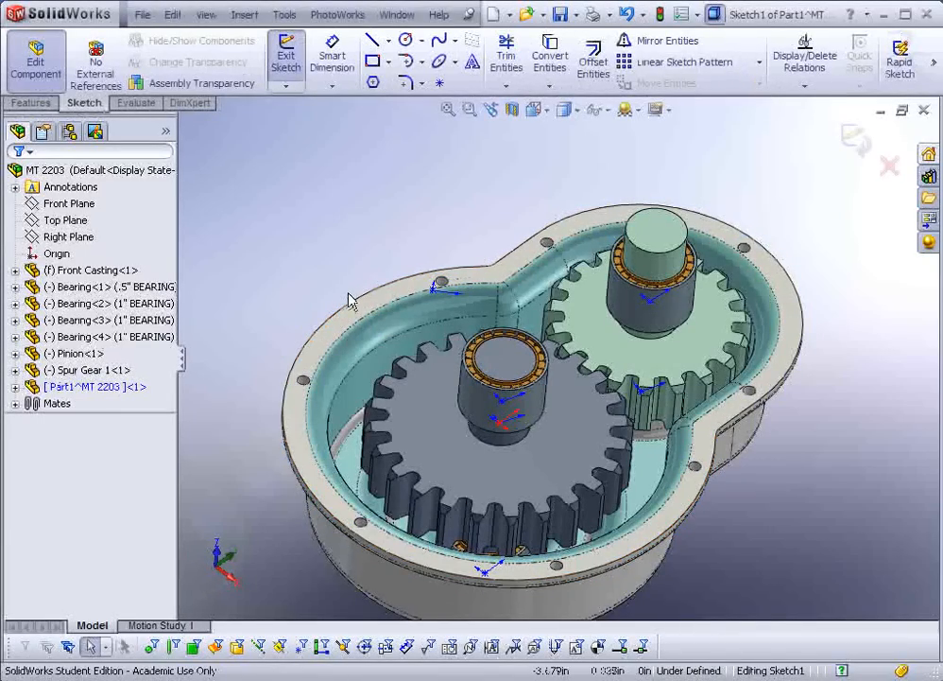
Convert the outer outline of the front casting's flange face into sketch entities of the new part
scroll(354, 358, "down", 3)
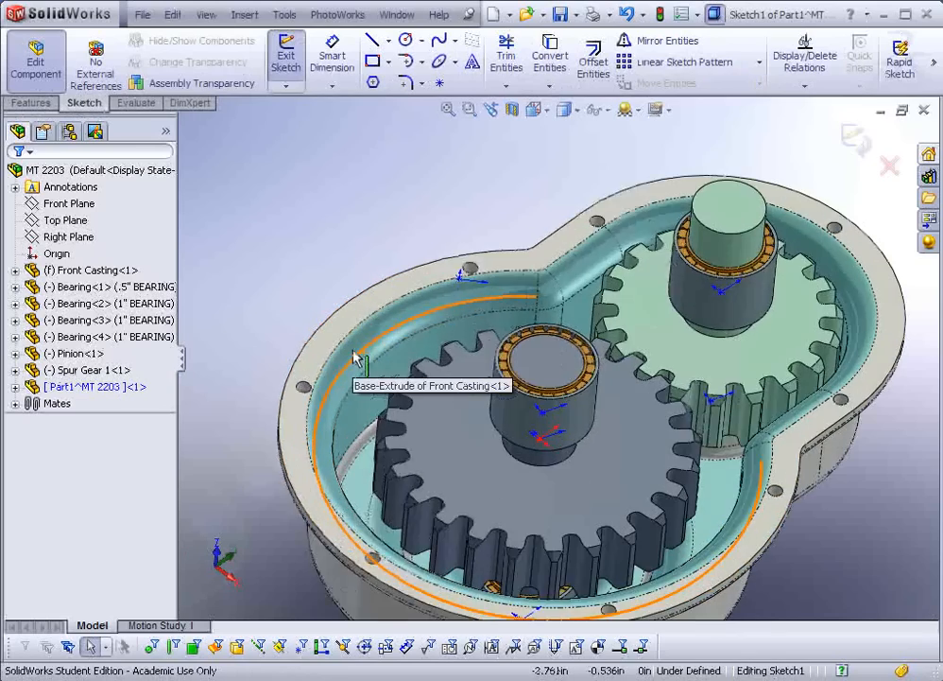
scroll(451, 328, "up", 2)
middle_click_drag(452, 328, 726, 490)
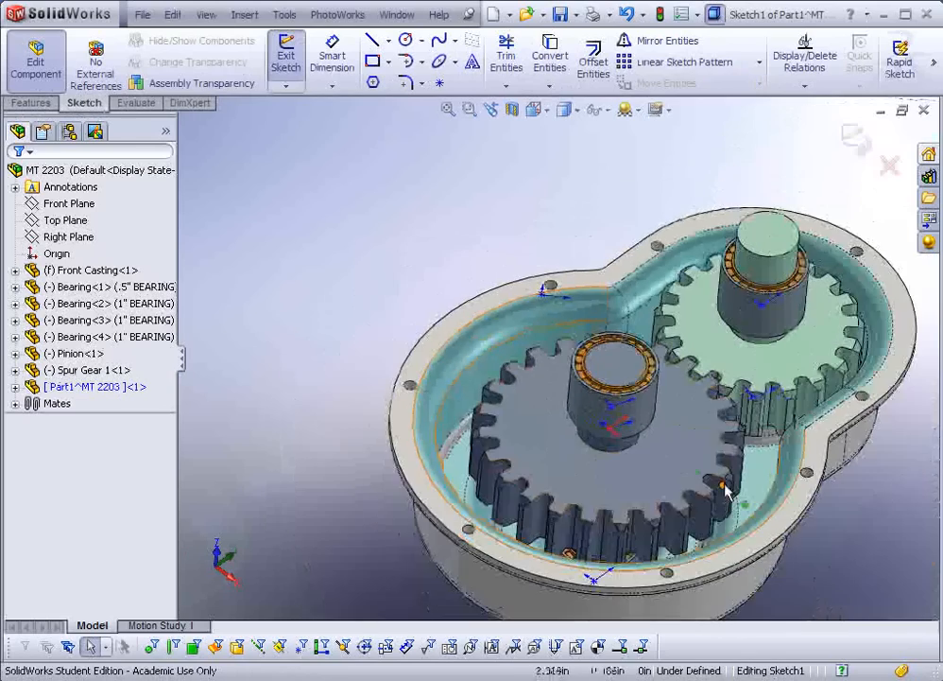
scroll(726, 489, "down", 2)
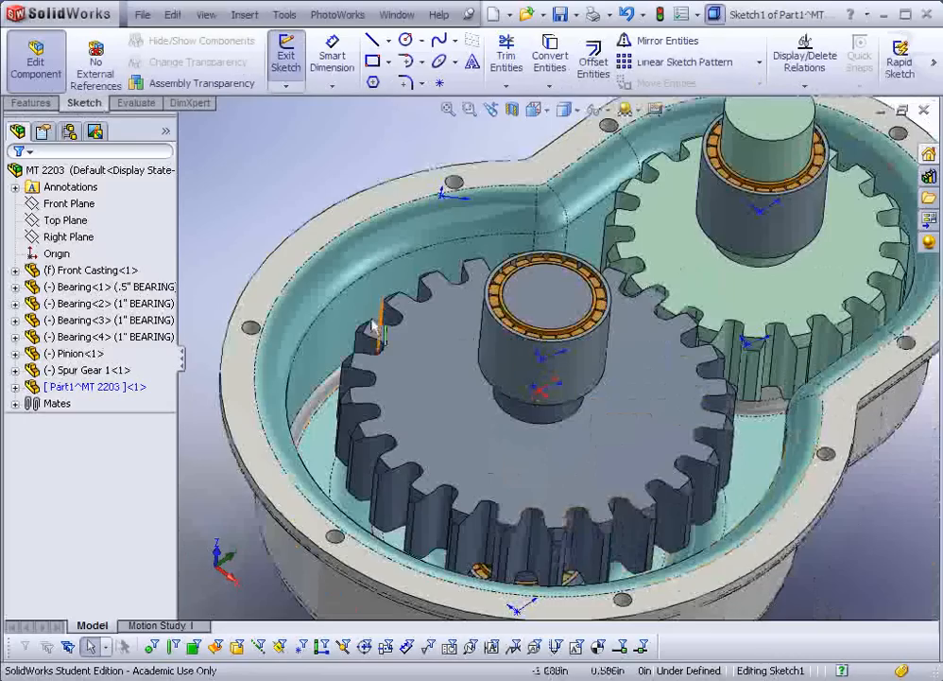
left_click(288, 270)
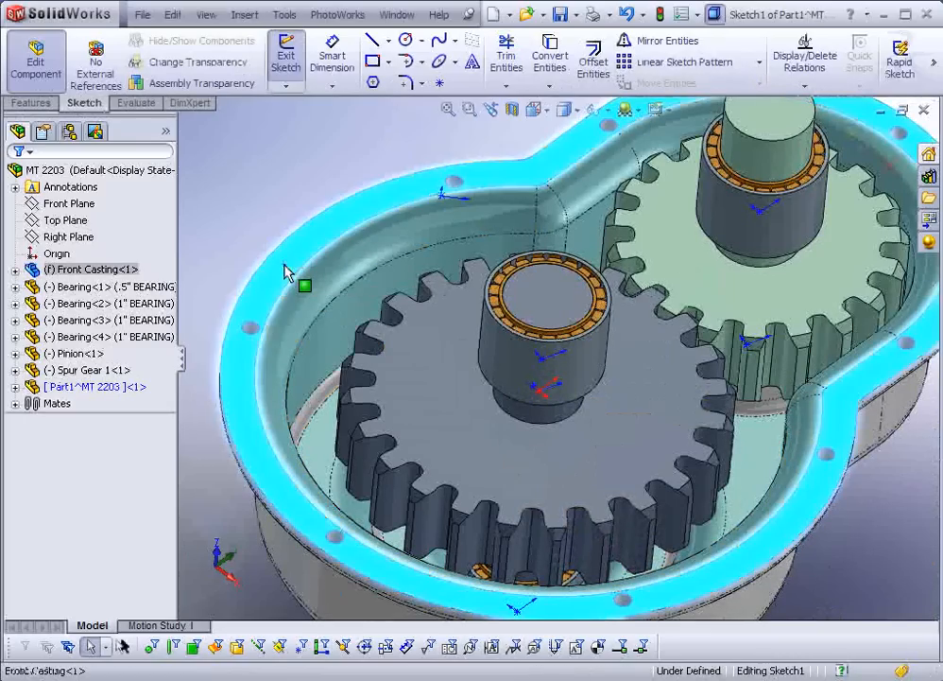
left_click(545, 62)
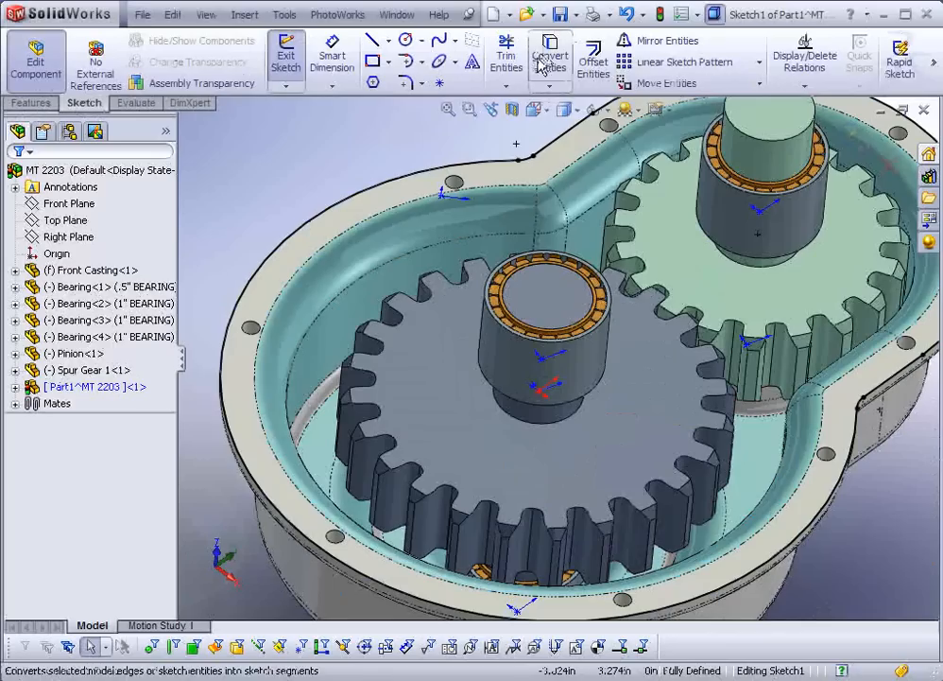
Convert the tangent inner edge loop of the front casting's flange into sketch entities and save without rebuilding
left_click(517, 195)
right_click(518, 196)
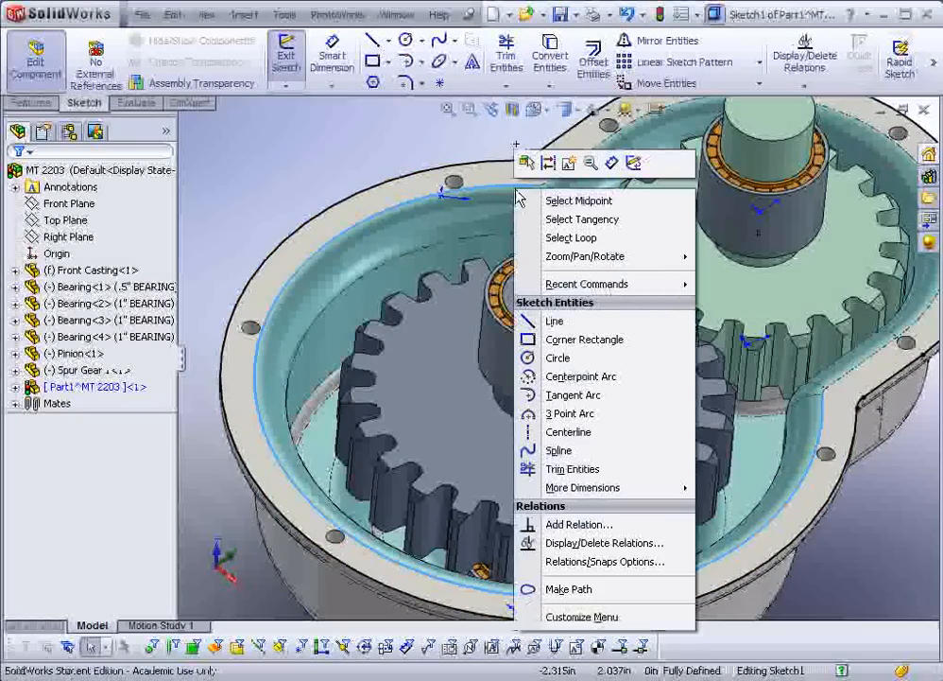
left_click(550, 219)
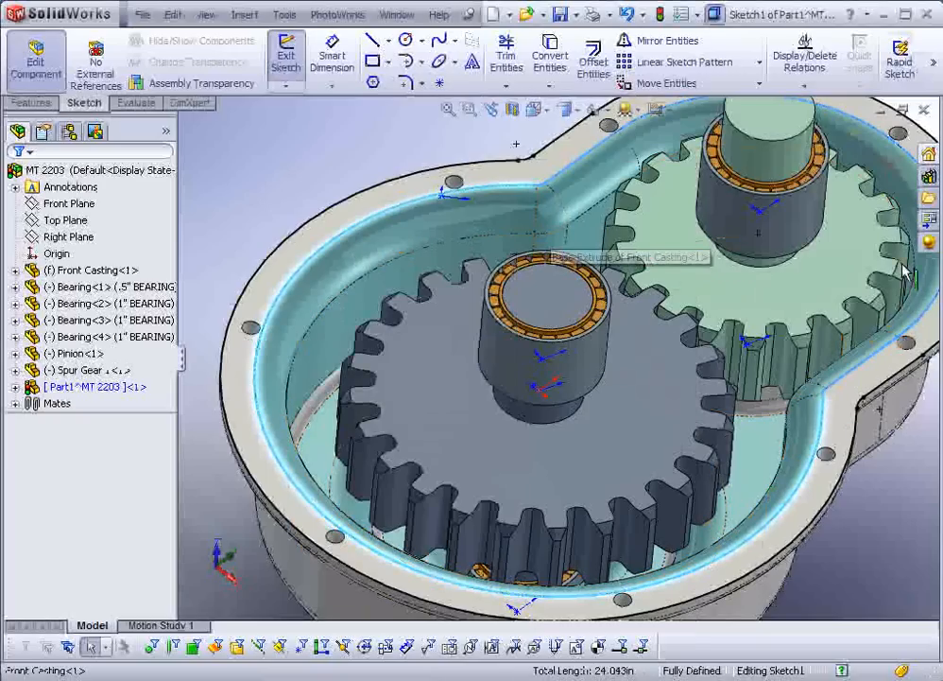
left_click(551, 69)
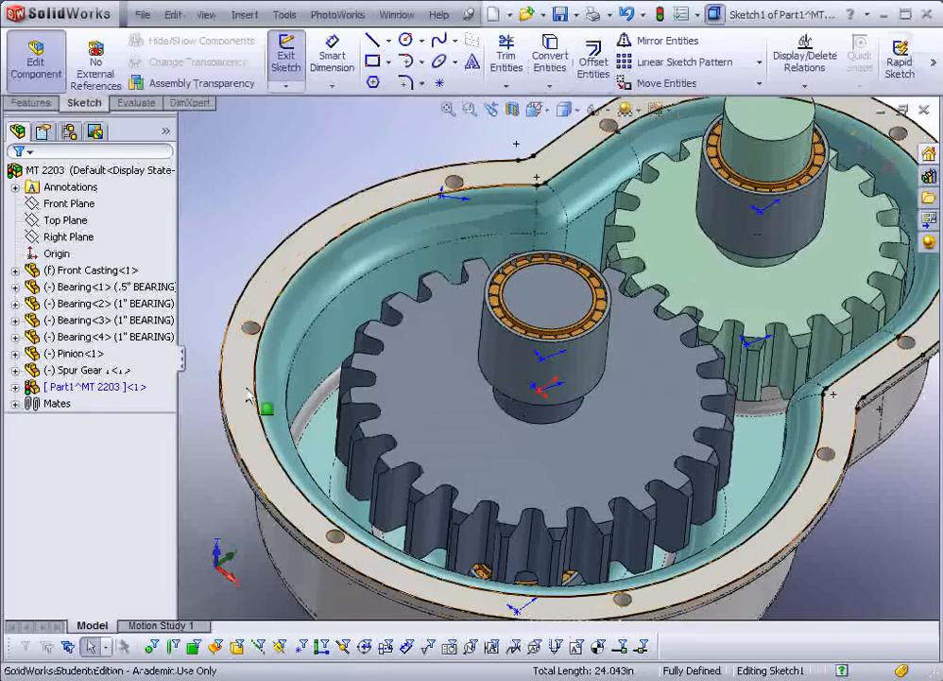
key("ctrl+s")
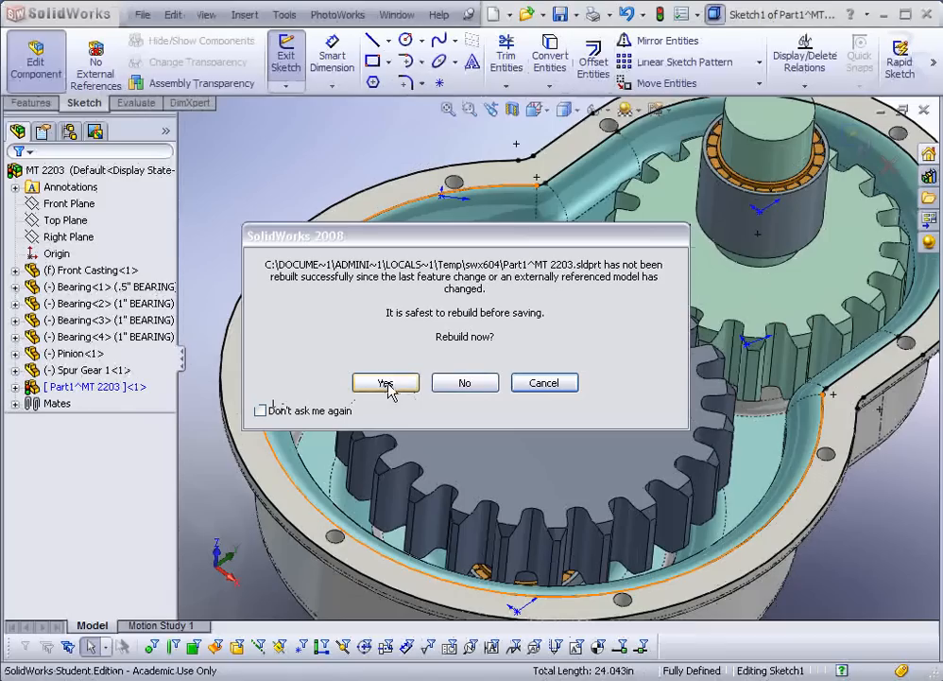
left_click(451, 382)
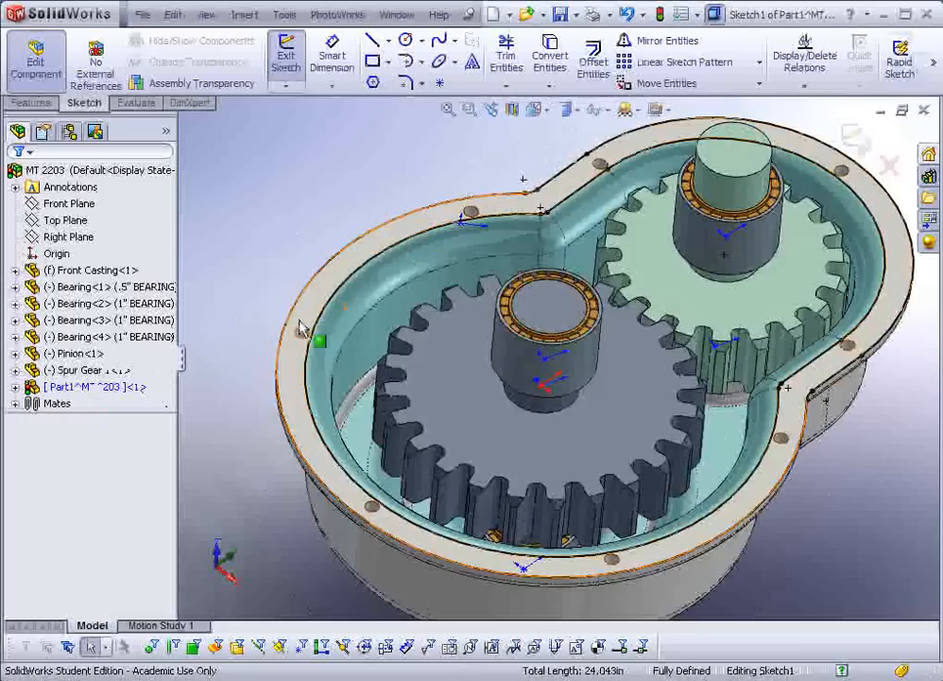
Convert the edges of all the bolt holes around the front casting's flange into sketch entities
scroll(350, 336, "down", 3)
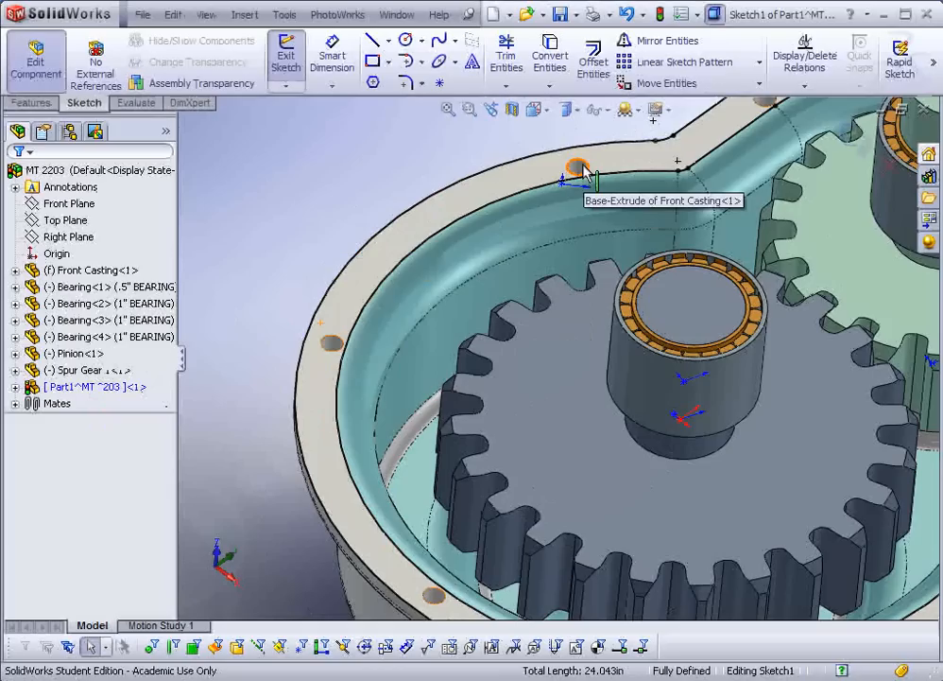
left_click(331, 344)
left_click(577, 167, "ctrl")
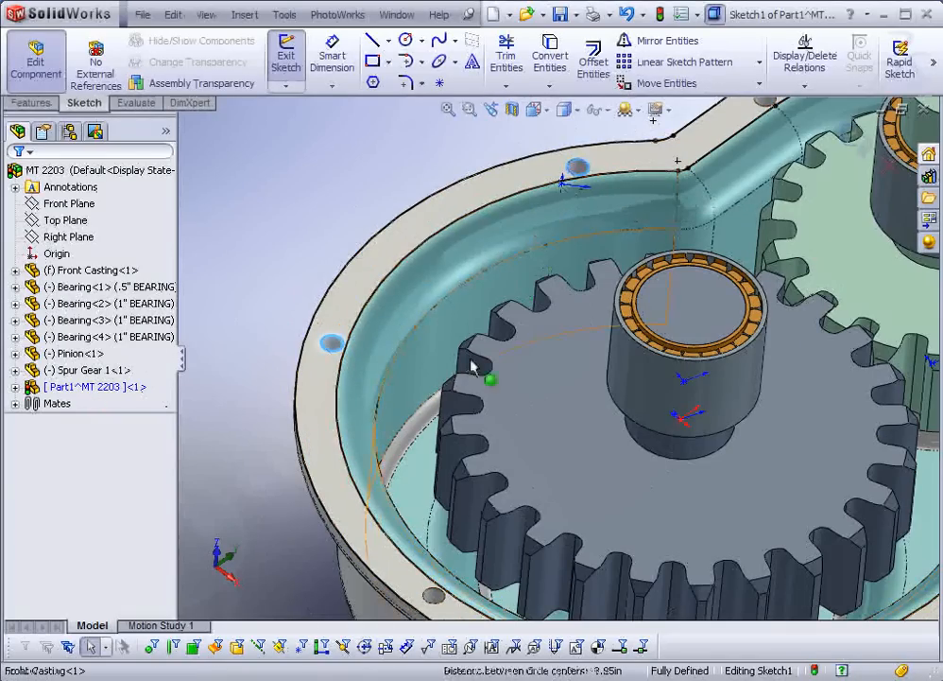
left_click(432, 593, "ctrl")
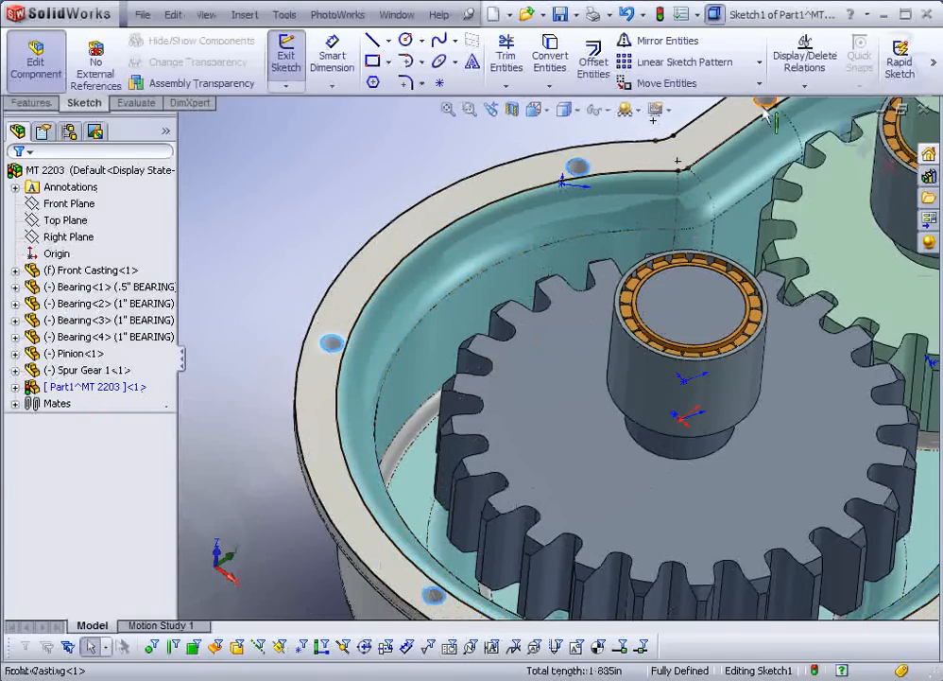
key("f")
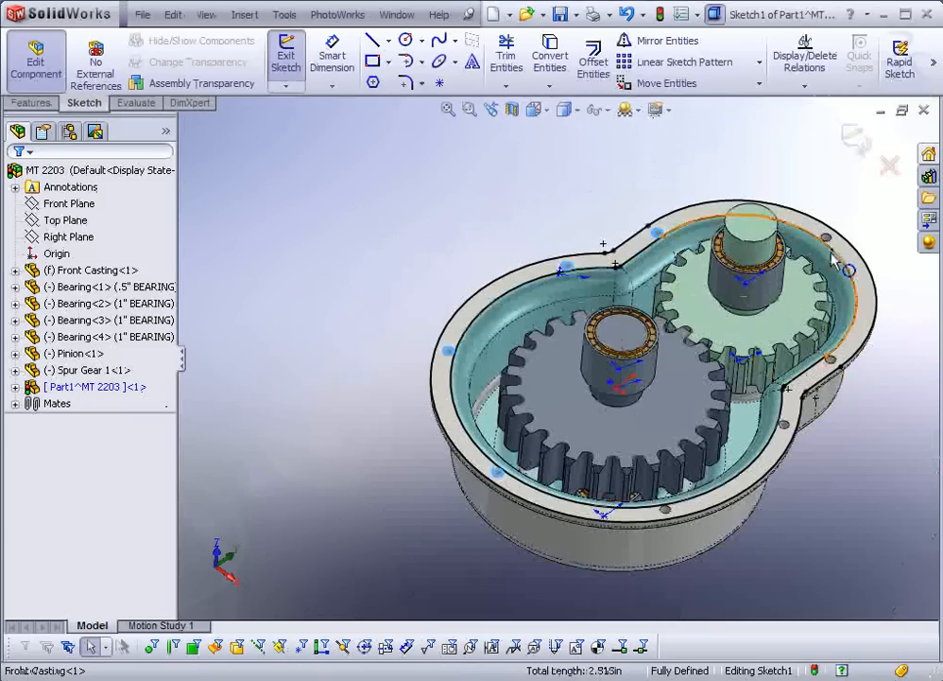
left_click(826, 239, "ctrl")
left_click(830, 361, "ctrl")
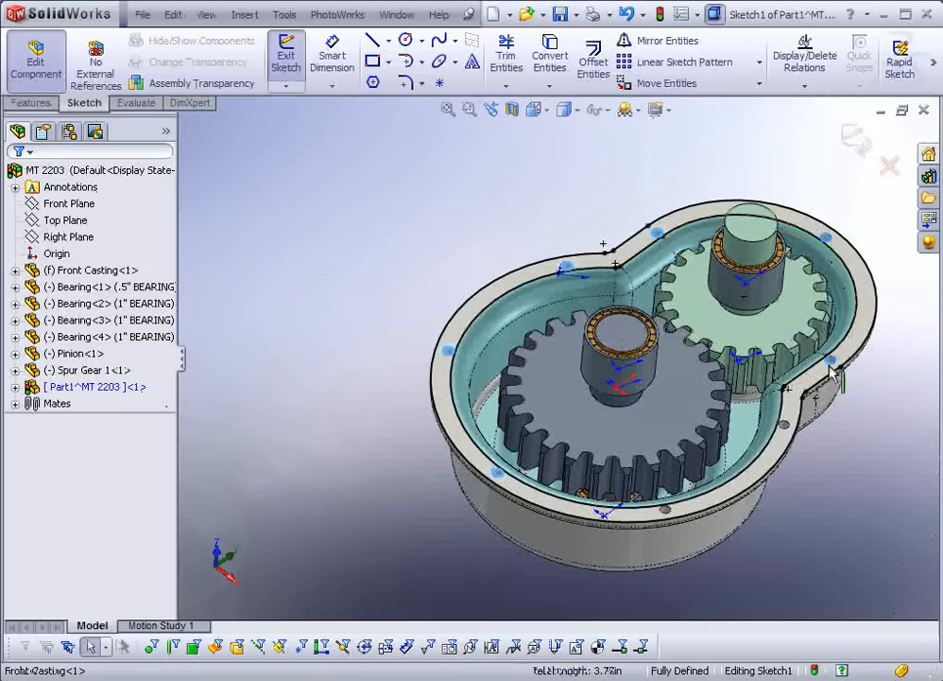
left_click(784, 426, "ctrl")
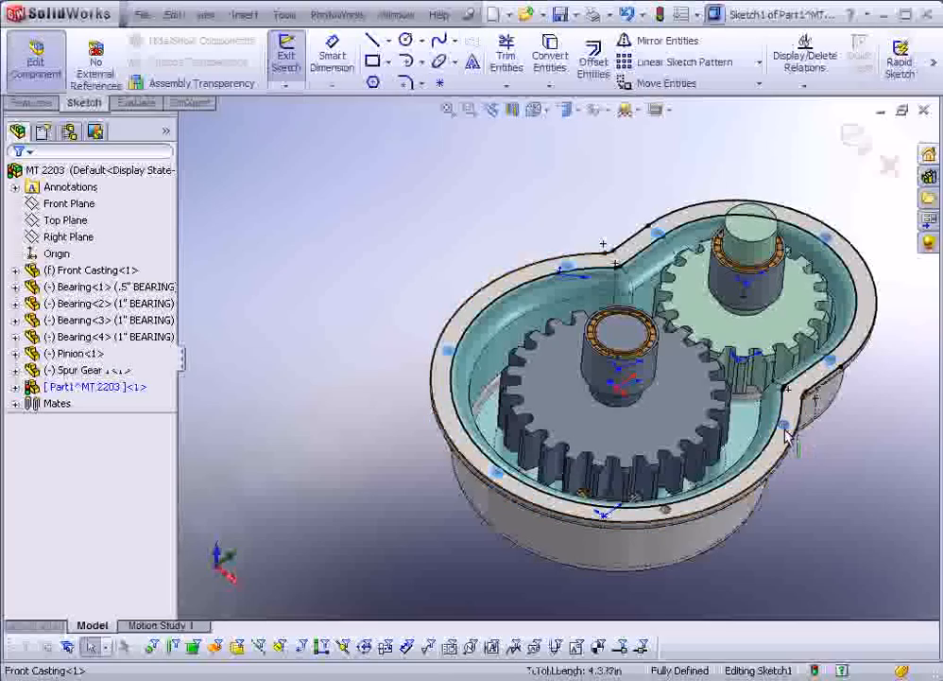
left_click(667, 510, "ctrl")
scroll(836, 344, "down", 3)
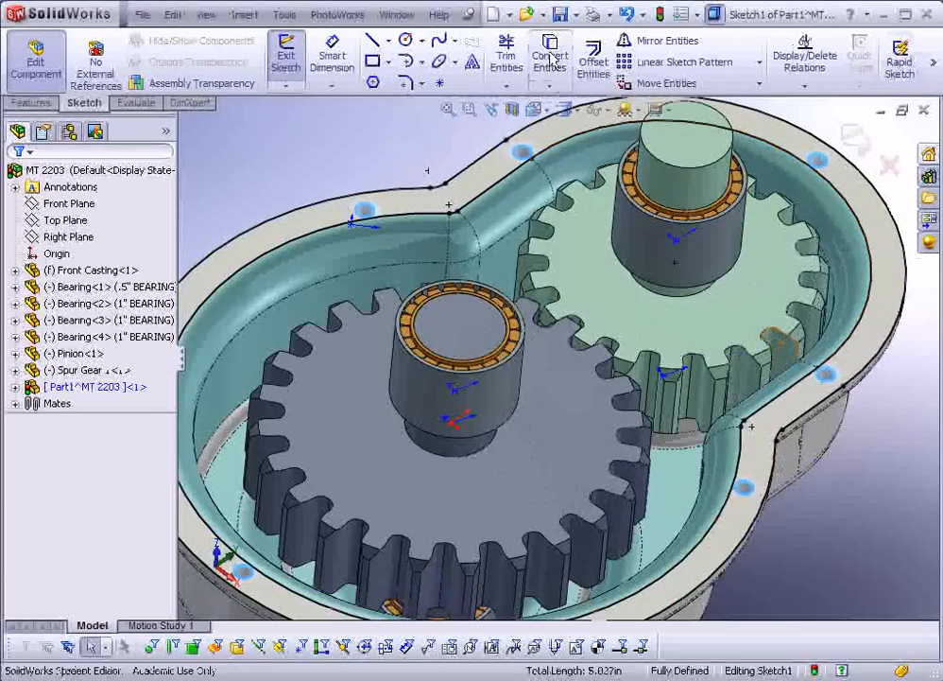
scroll(477, 397, "up", 3)
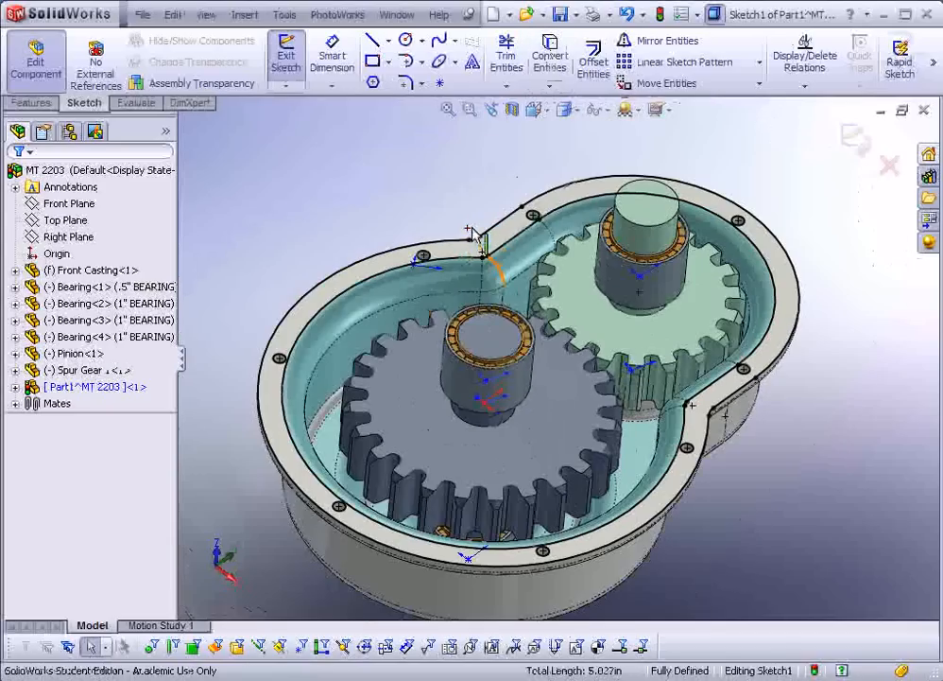
Extrude the flange-shaped sketch as a blind boss with a depth of .03 in
left_click(32, 103)
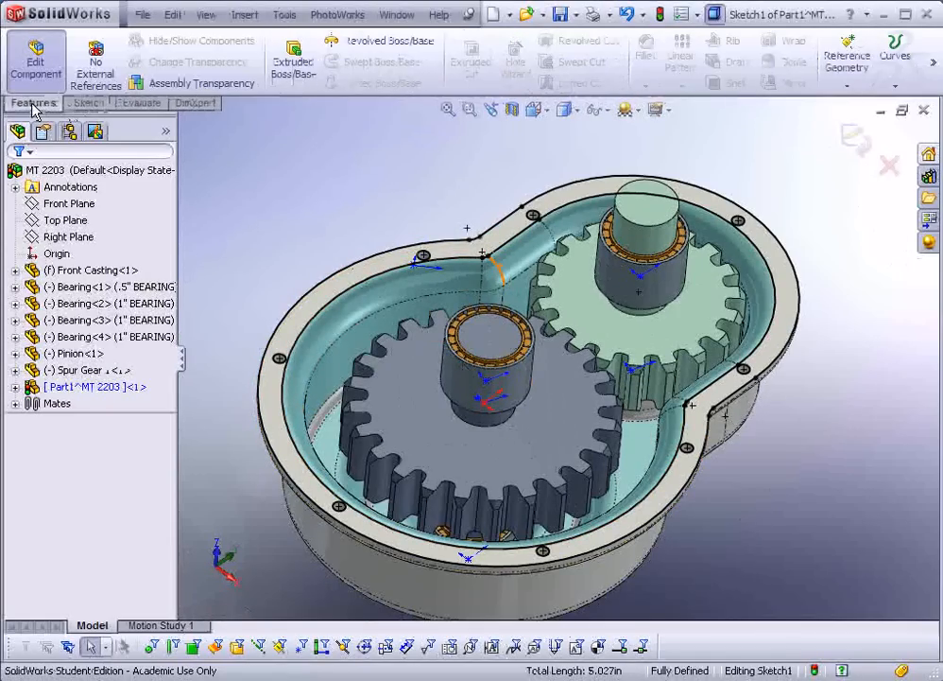
left_click(289, 76)
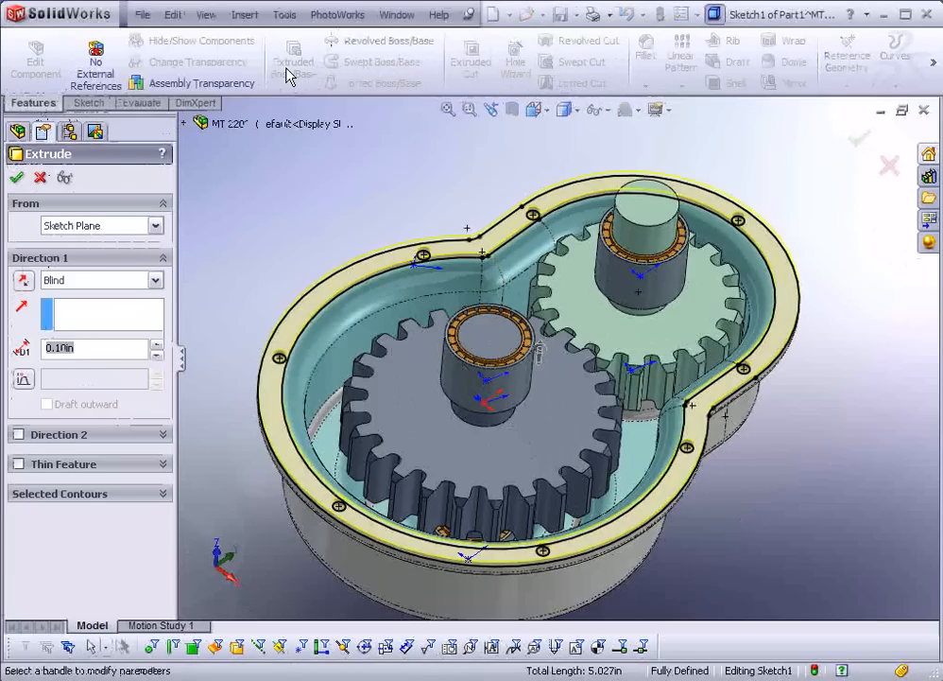
type(".03")
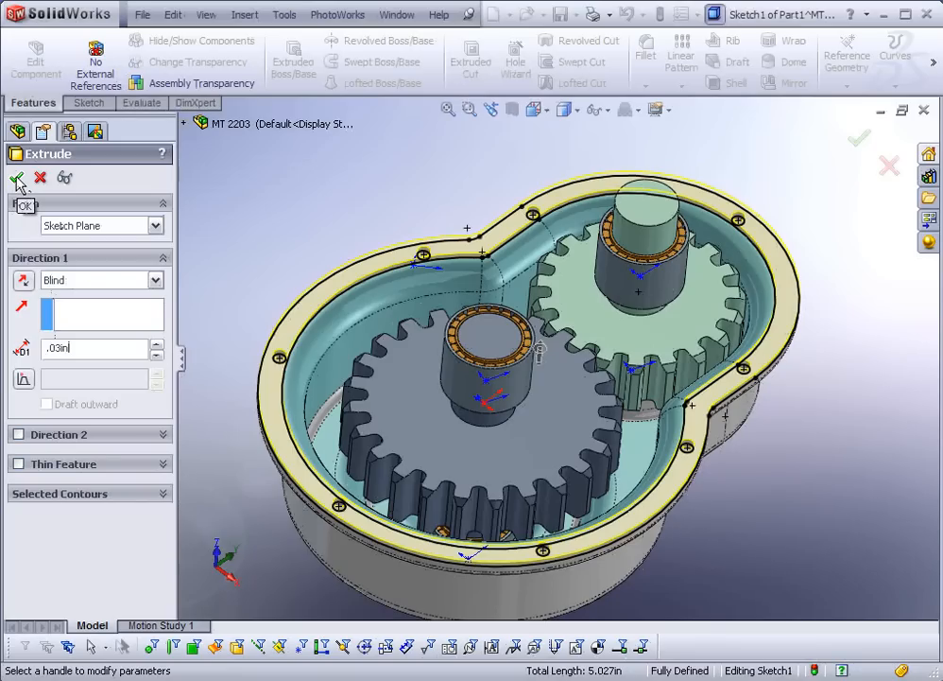
left_click(16, 178)
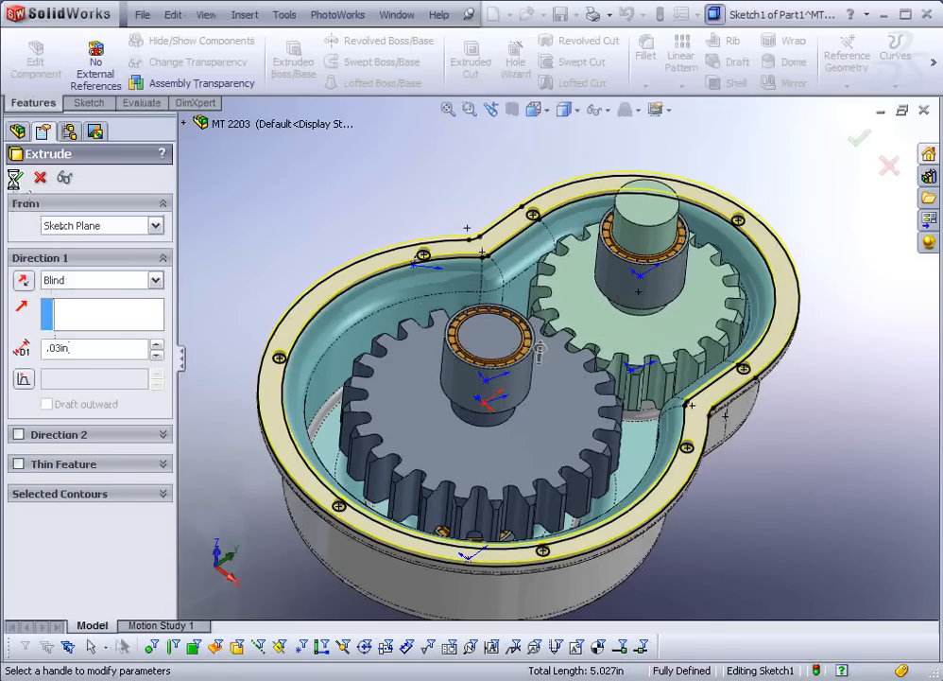
Save the new in-context part as Gasket on the Desktop and return to editing the assembly
middle_click_drag(308, 386, 501, 385)
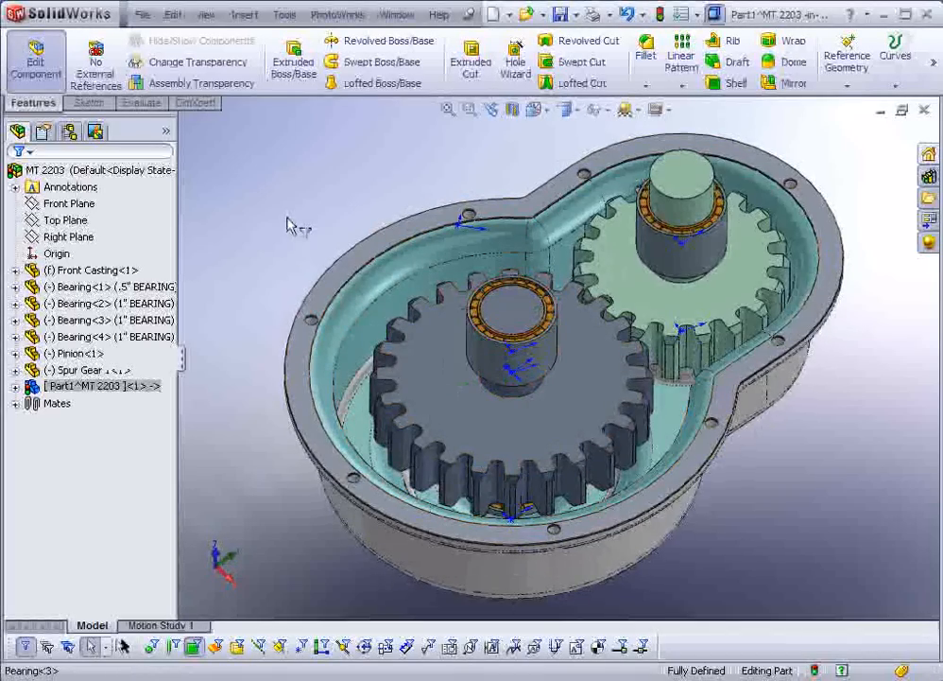
left_click(142, 14)
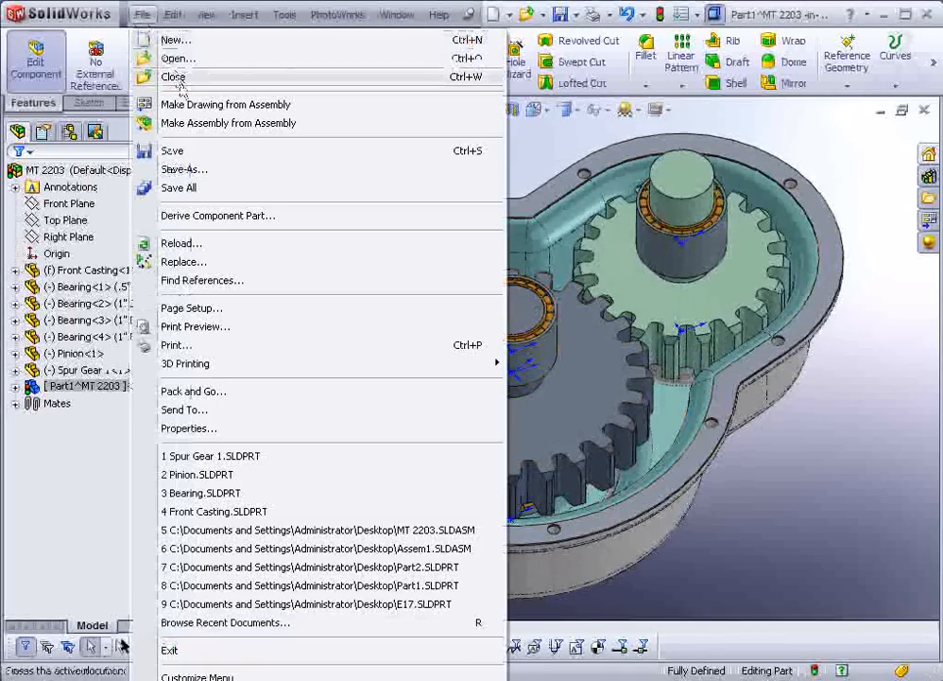
left_click(168, 150)
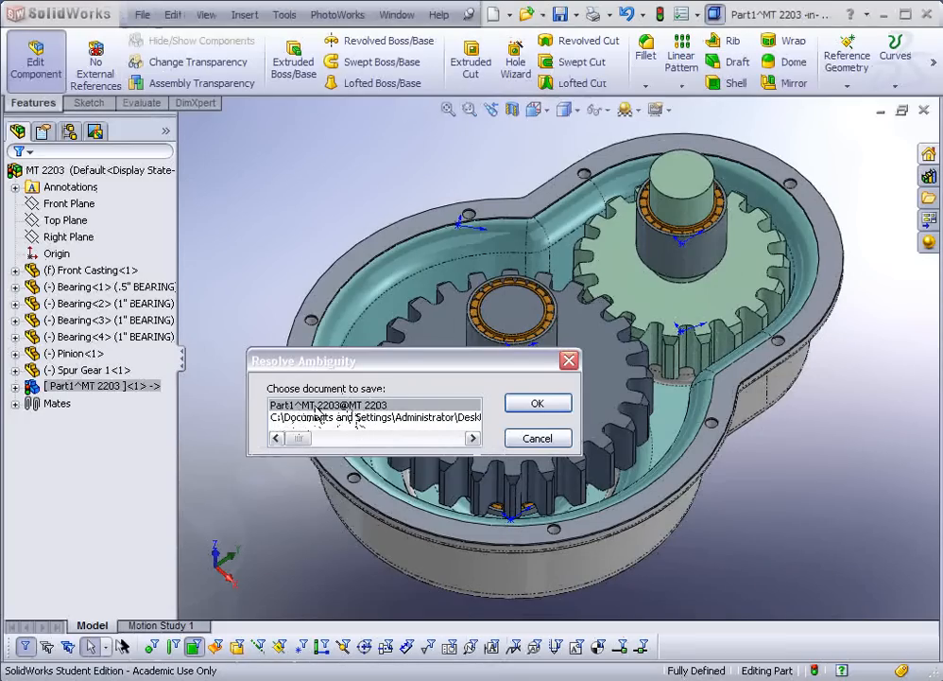
left_click(538, 404)
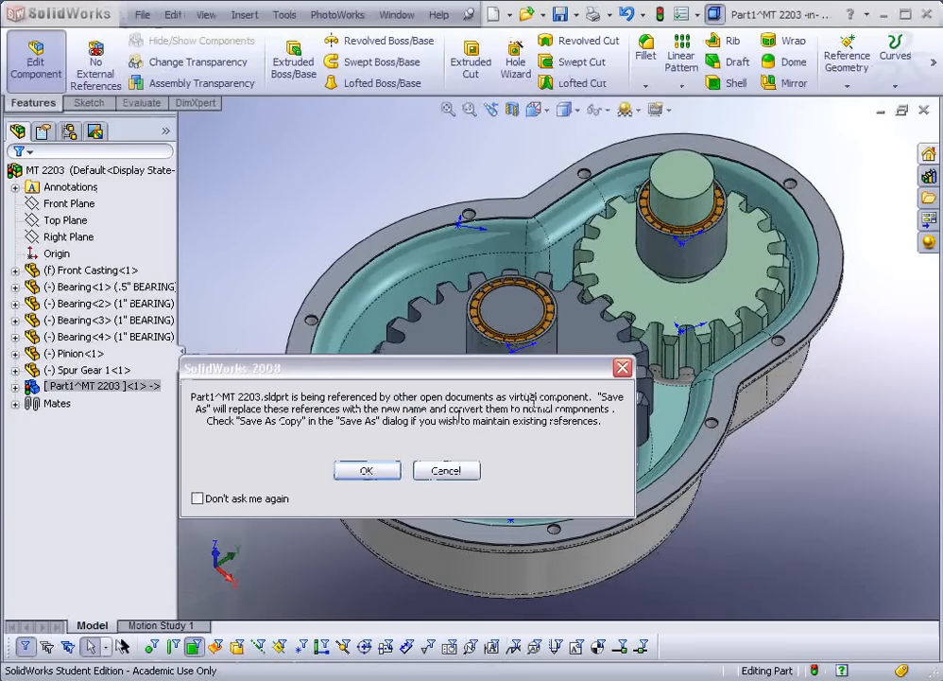
left_click(366, 473)
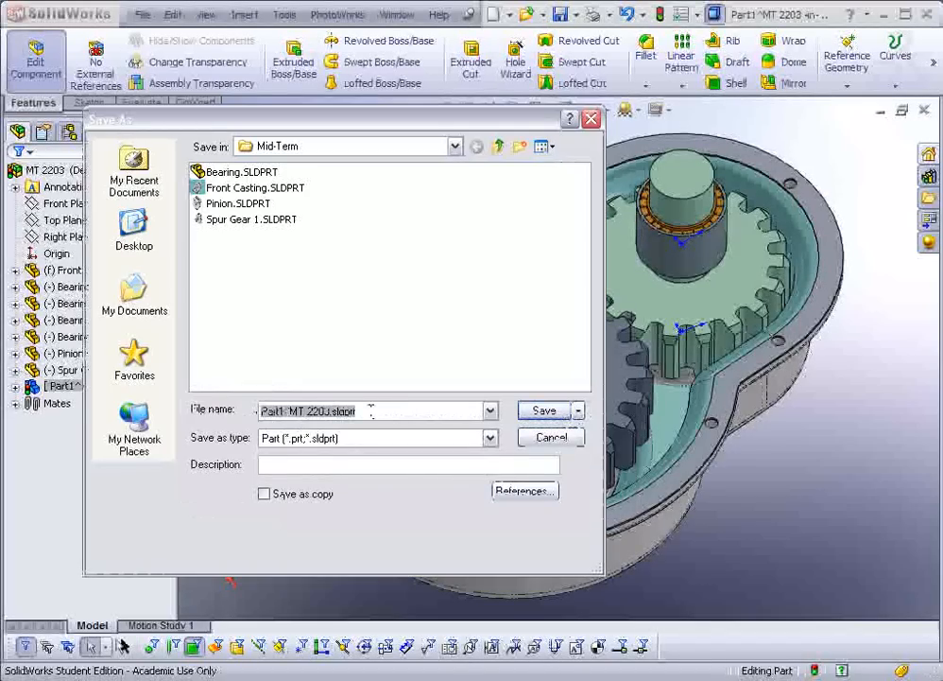
left_click_drag(330, 411, 217, 408)
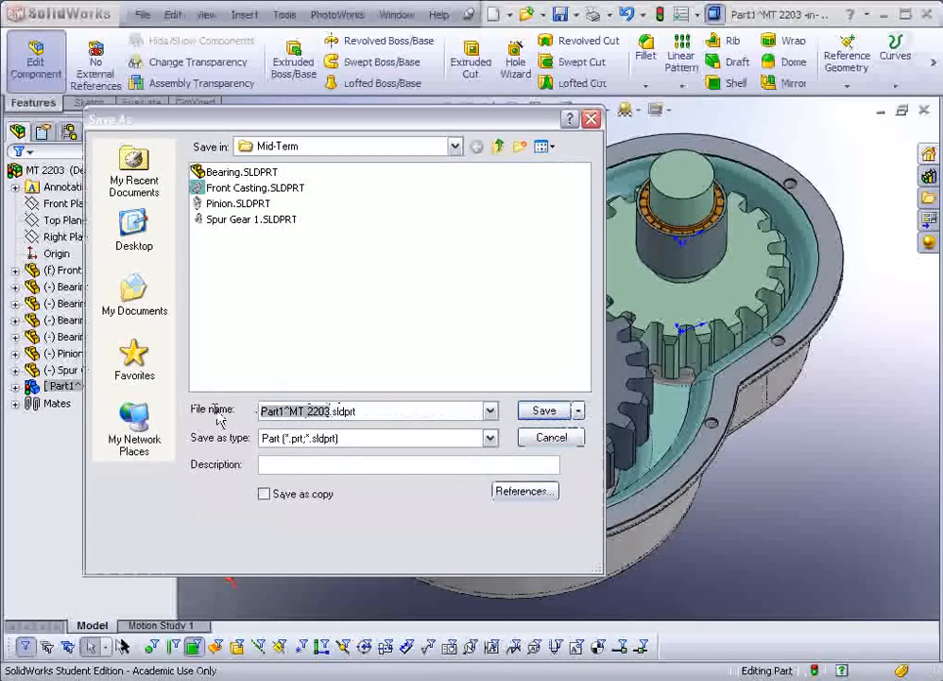
type("Z")
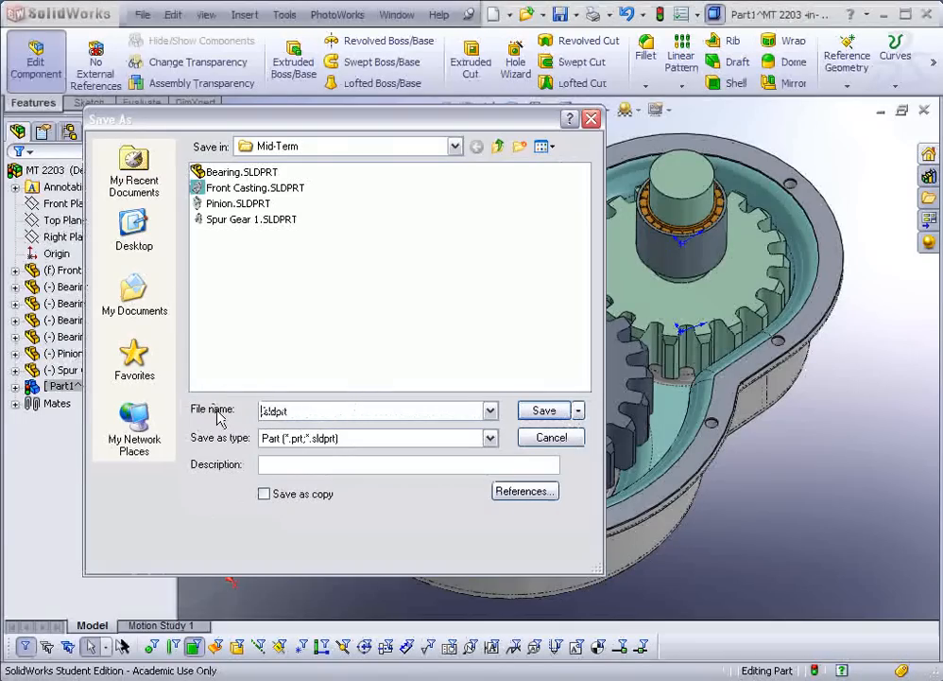
type("ea")
type("et")
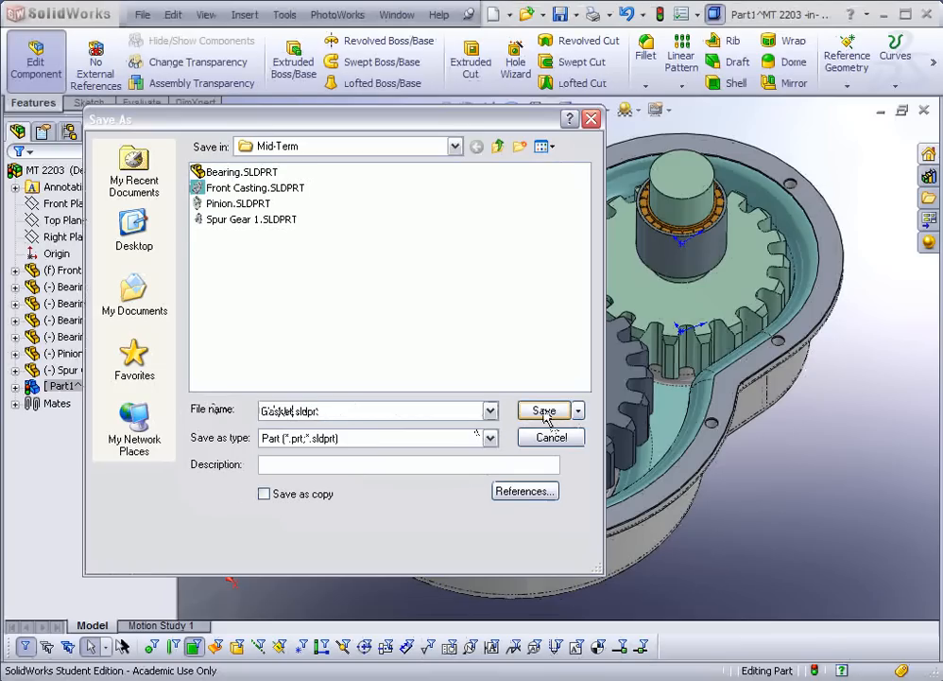
left_click(133, 229)
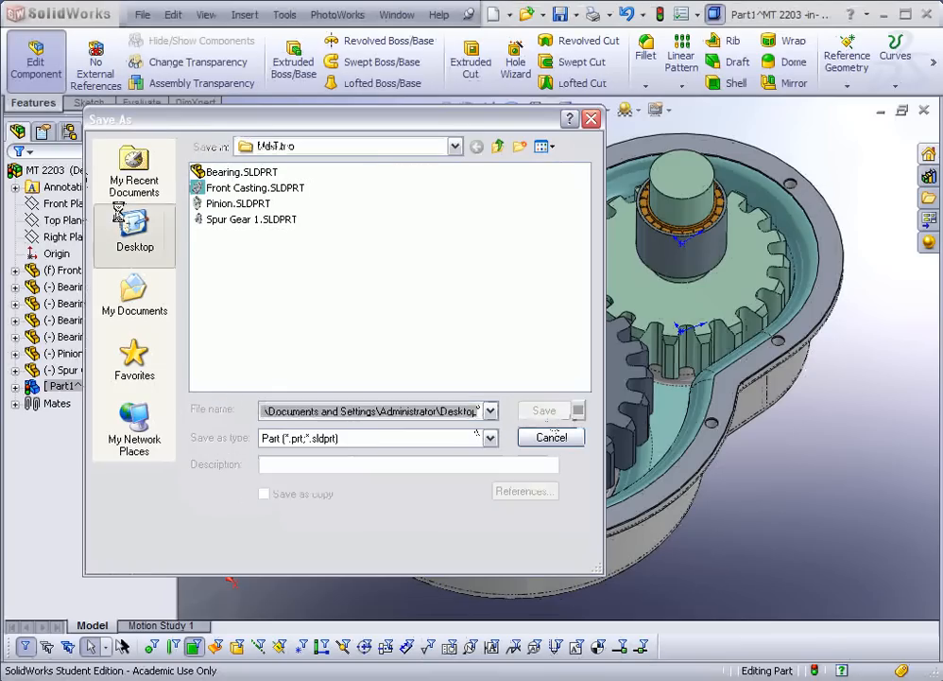
left_click(544, 411)
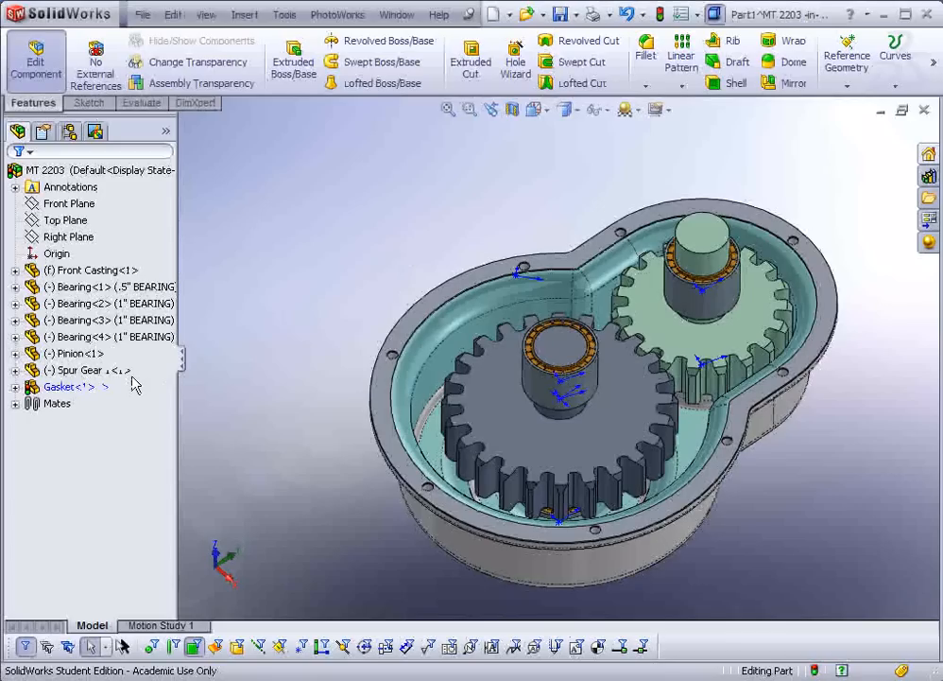
left_click(51, 76)
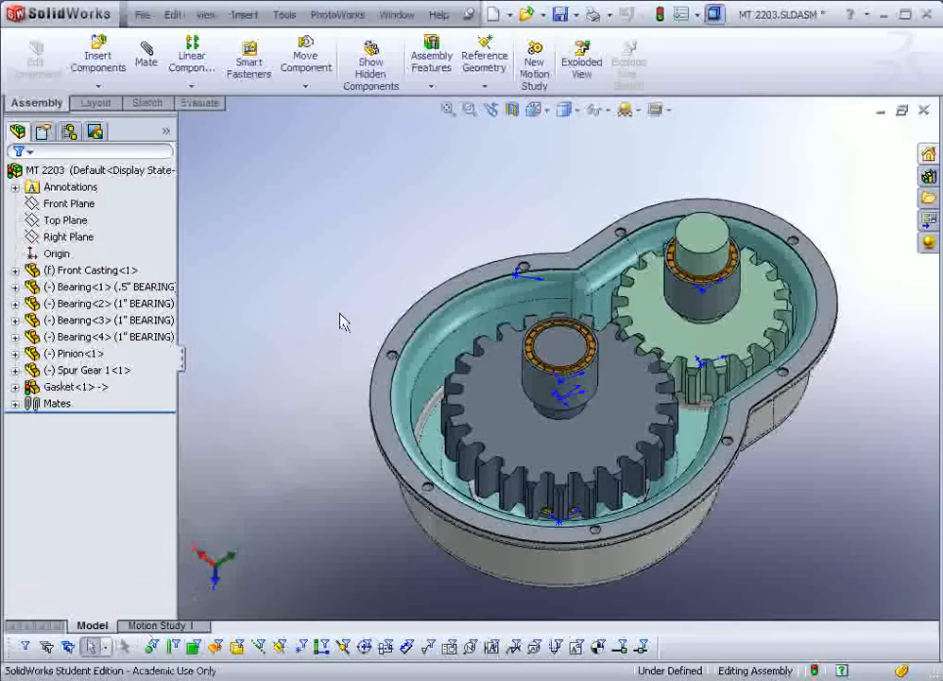
Insert another new part into the assembly and position it on the gasket's upper face
scroll(756, 495, "down", 4)
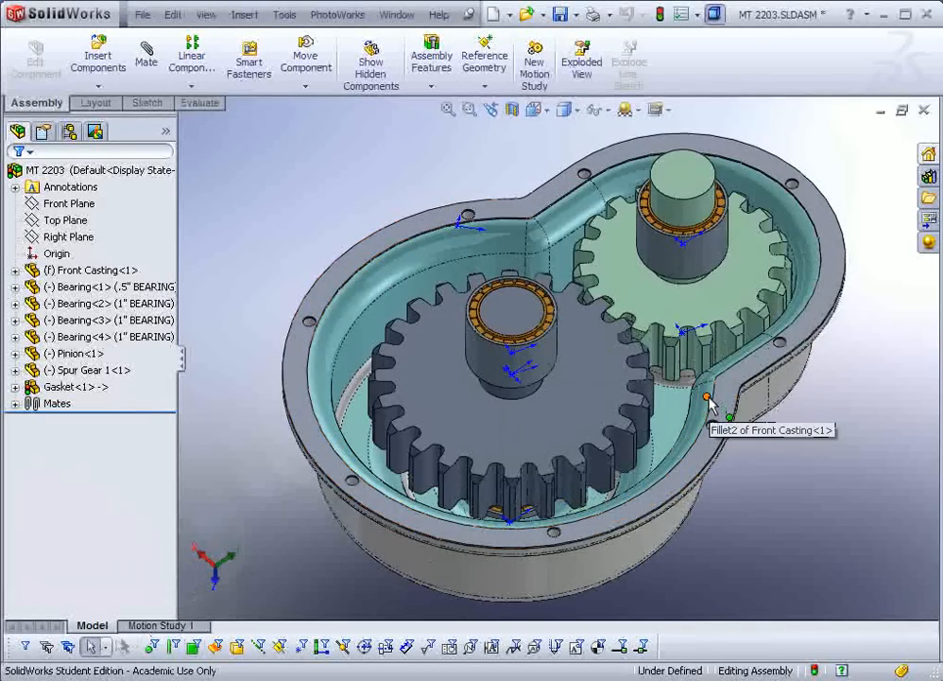
left_click(99, 88)
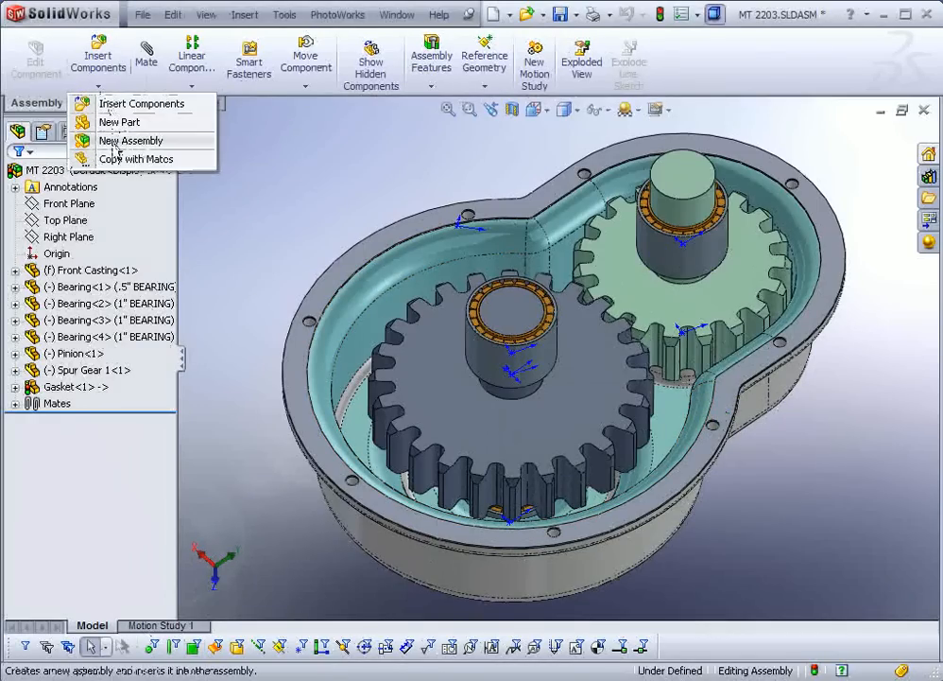
left_click(112, 125)
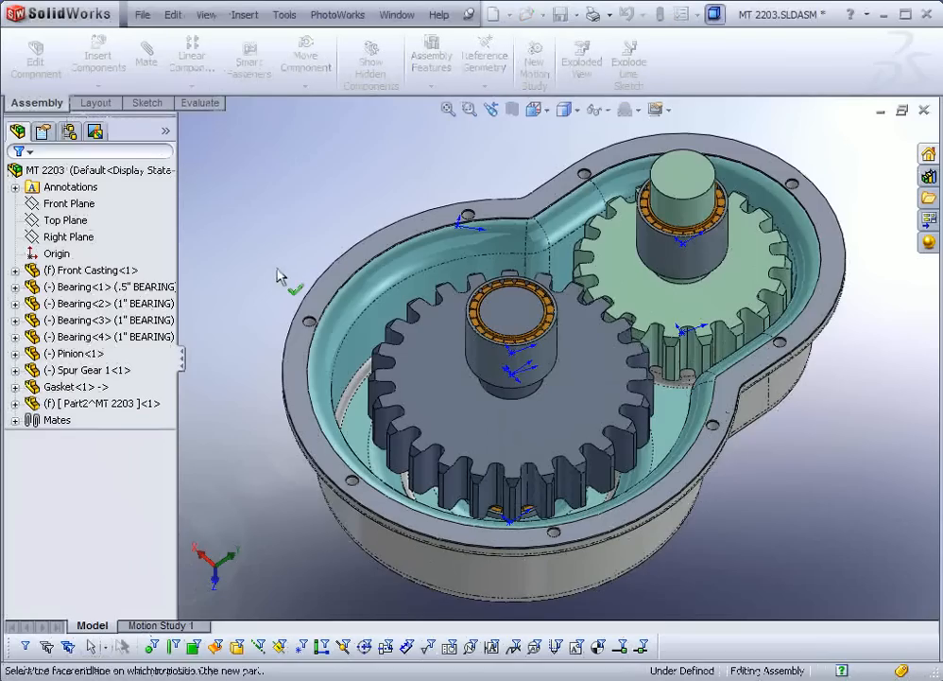
left_click(359, 265)
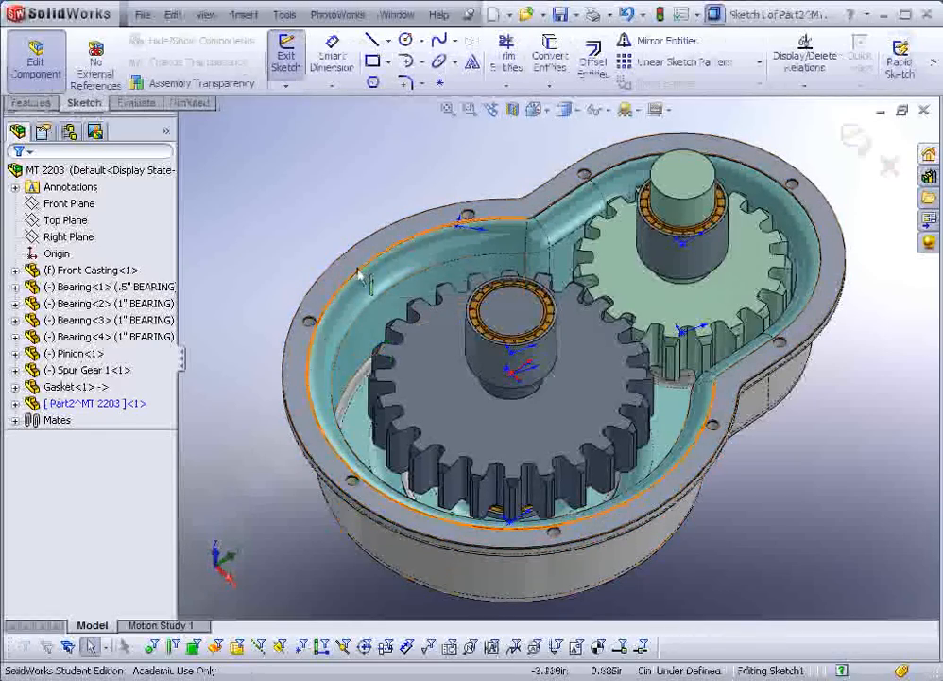
Convert the outer outline of the gasket's upper face into sketch entities of the new part
left_click(361, 264)
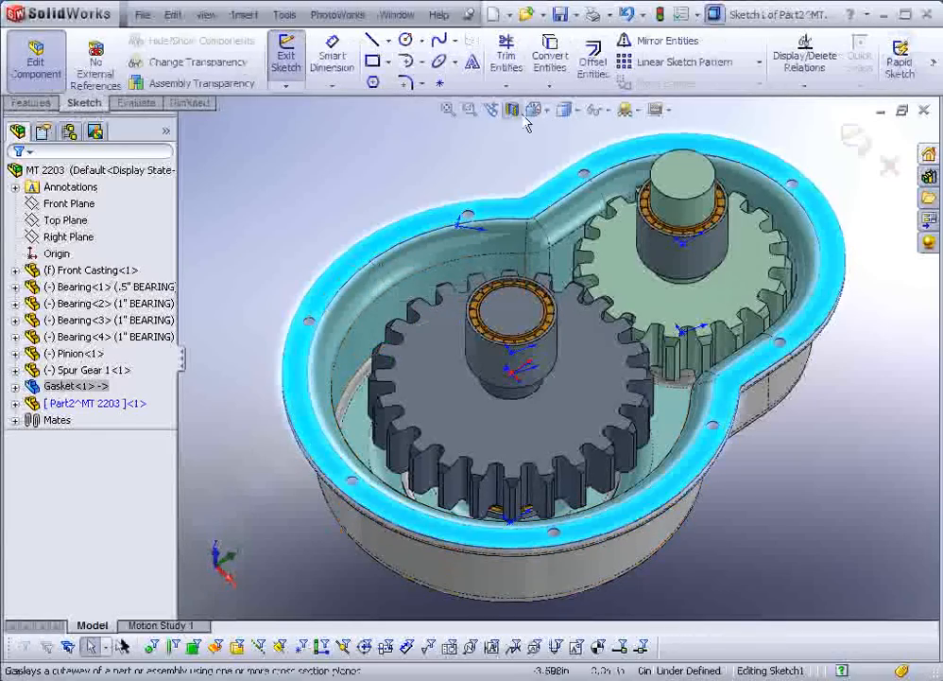
left_click(553, 55)
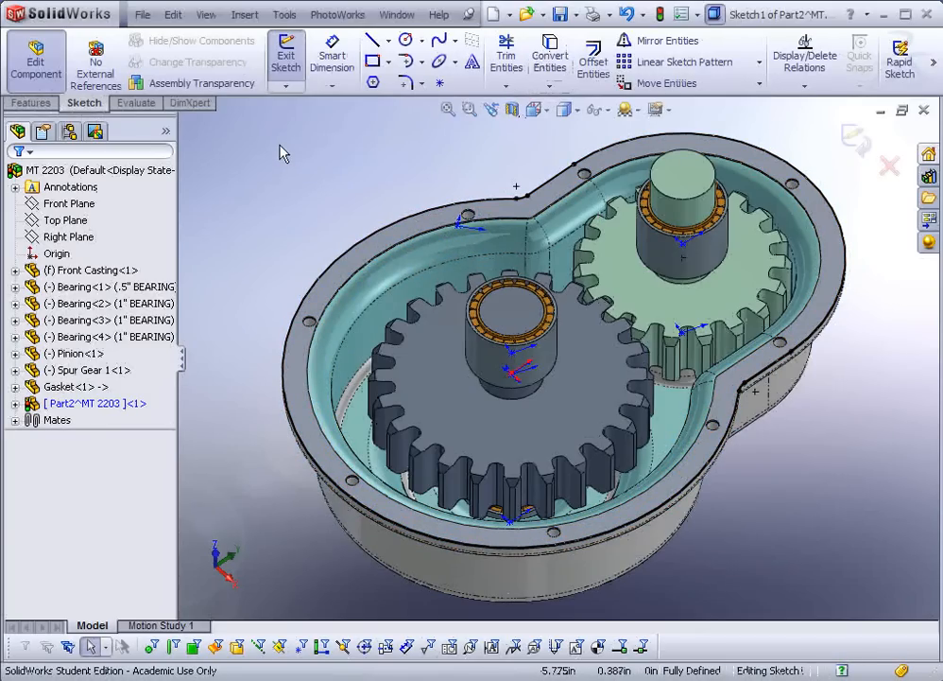
Convert the edges of the eight bolt holes around the gasket's upper face into sketch entities of the new part
left_click(308, 325)
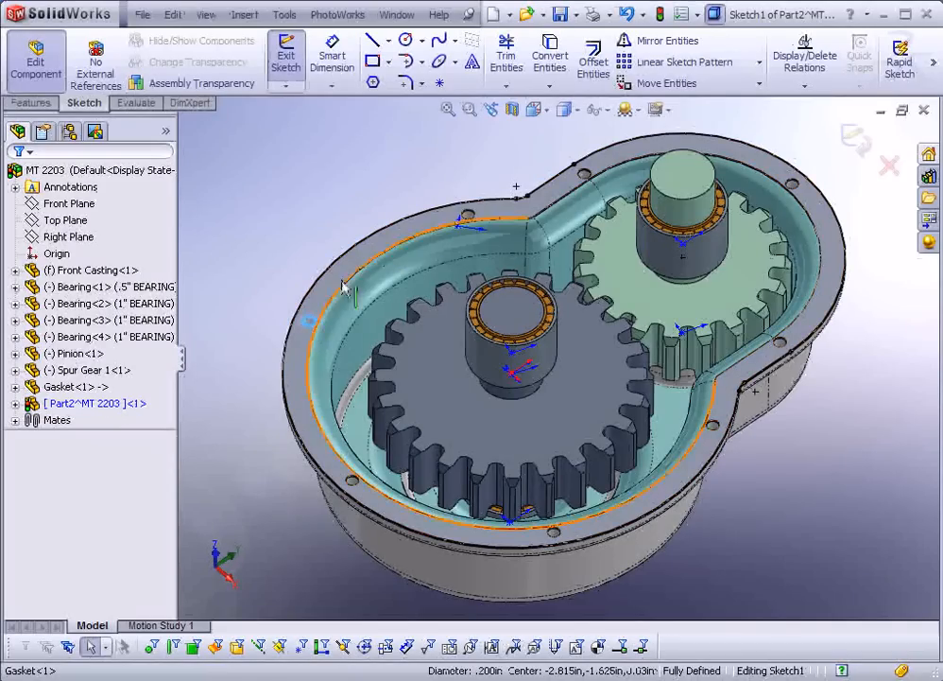
left_click(473, 216, "ctrl")
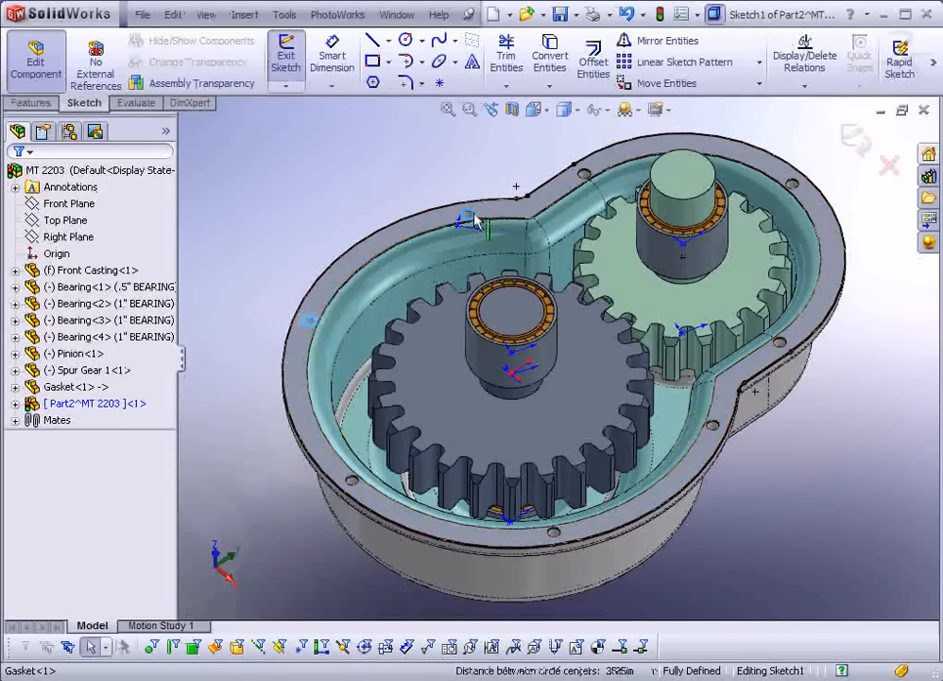
left_click(584, 174, "ctrl")
left_click(793, 185, "ctrl")
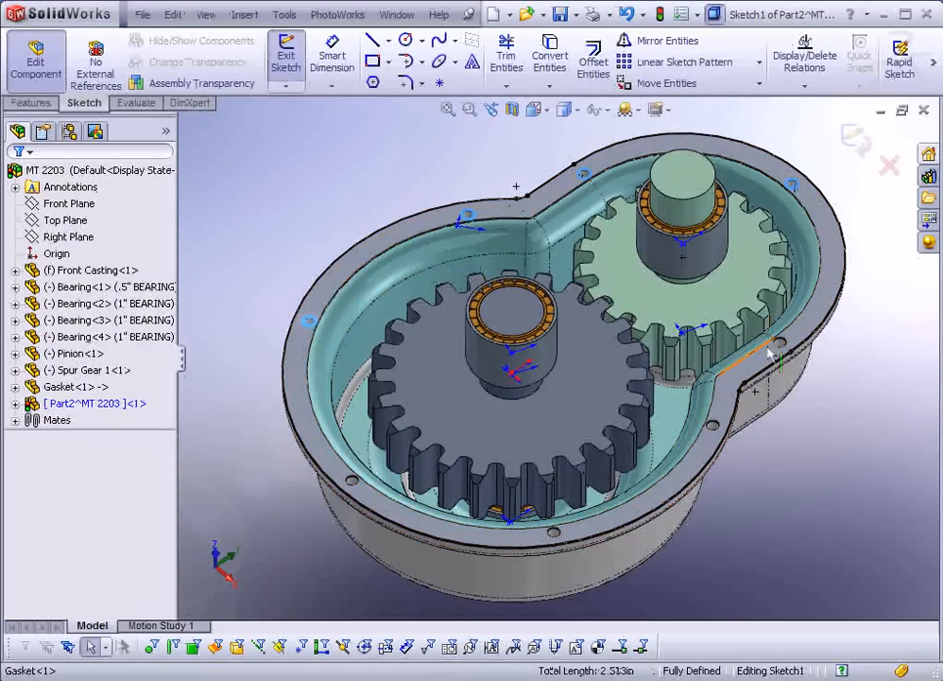
left_click(780, 342, "ctrl")
left_click(715, 425, "ctrl")
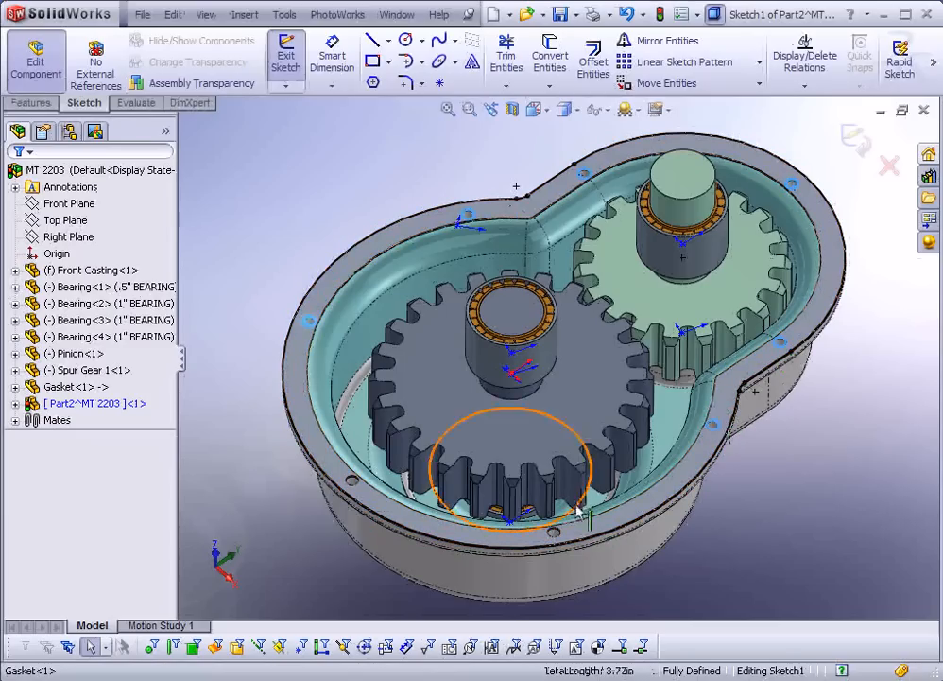
left_click(554, 533, "ctrl")
left_click(353, 485, "ctrl")
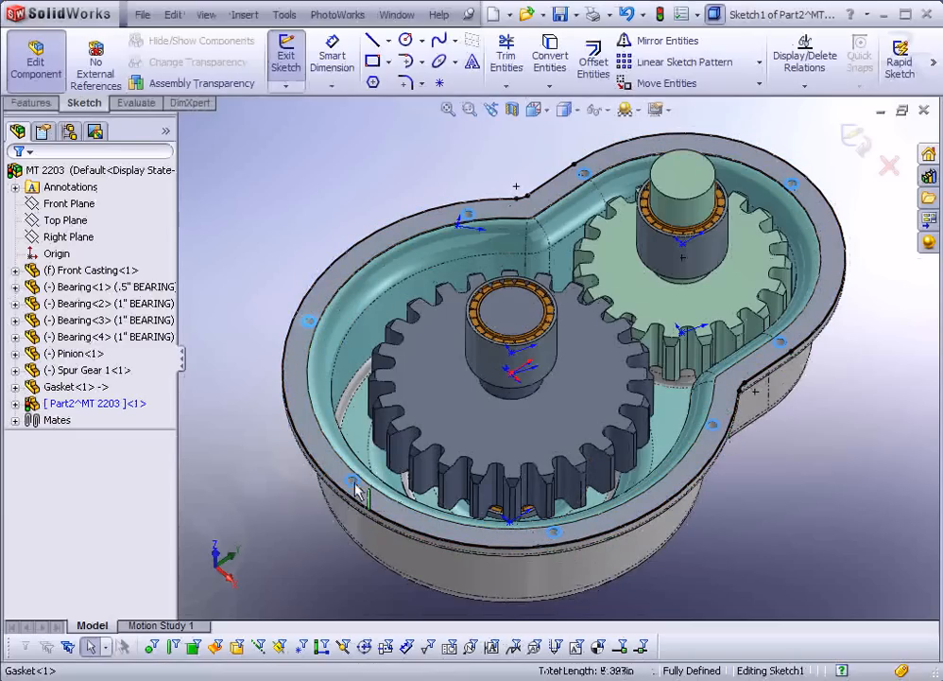
left_click(551, 55)
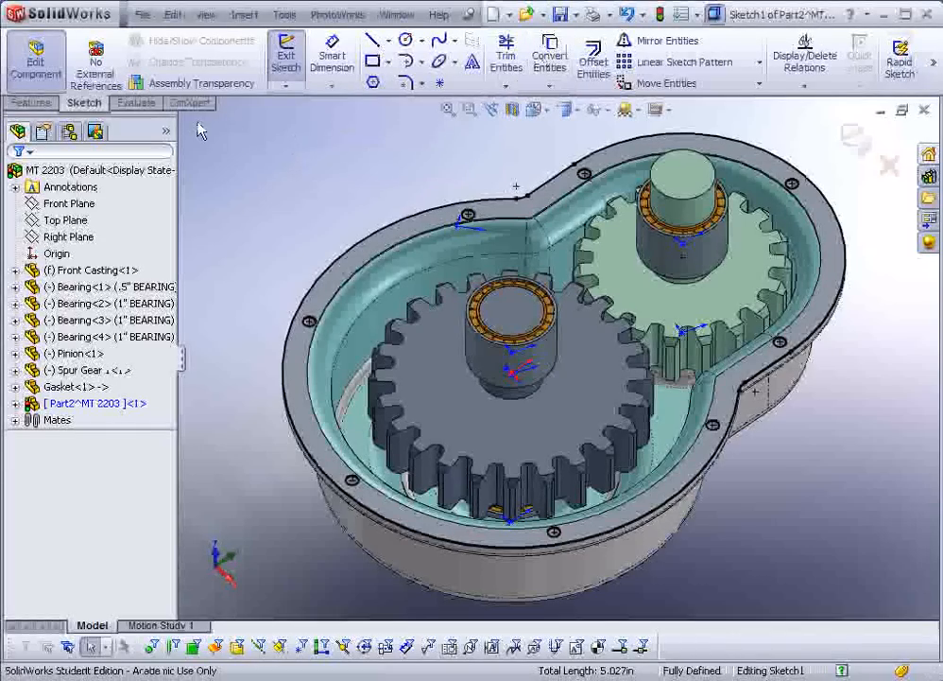
Check the flange thickness in the rear casting drawing in Word and extrude the new part's sketch as a blind boss 0.25 in deep
key("alt+Tab")
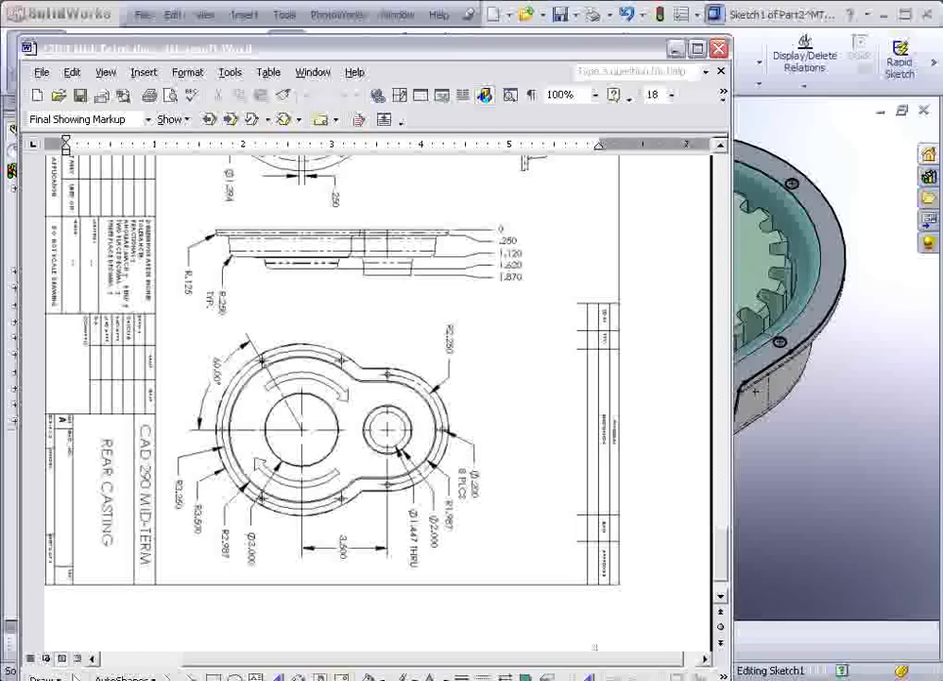
scroll(308, 460, "up", 3)
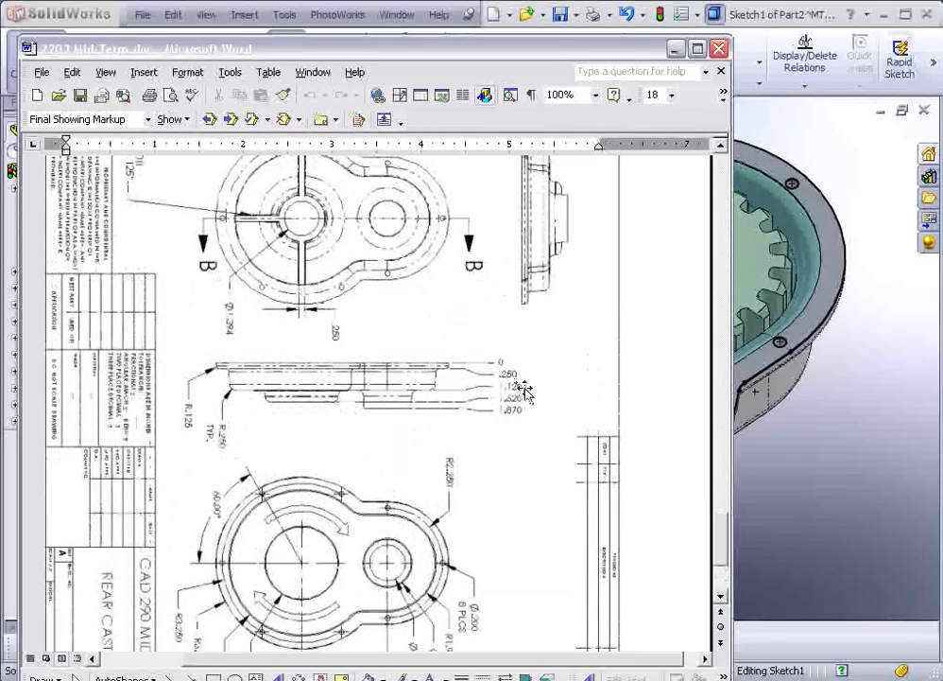
left_click(855, 448)
left_click(33, 103)
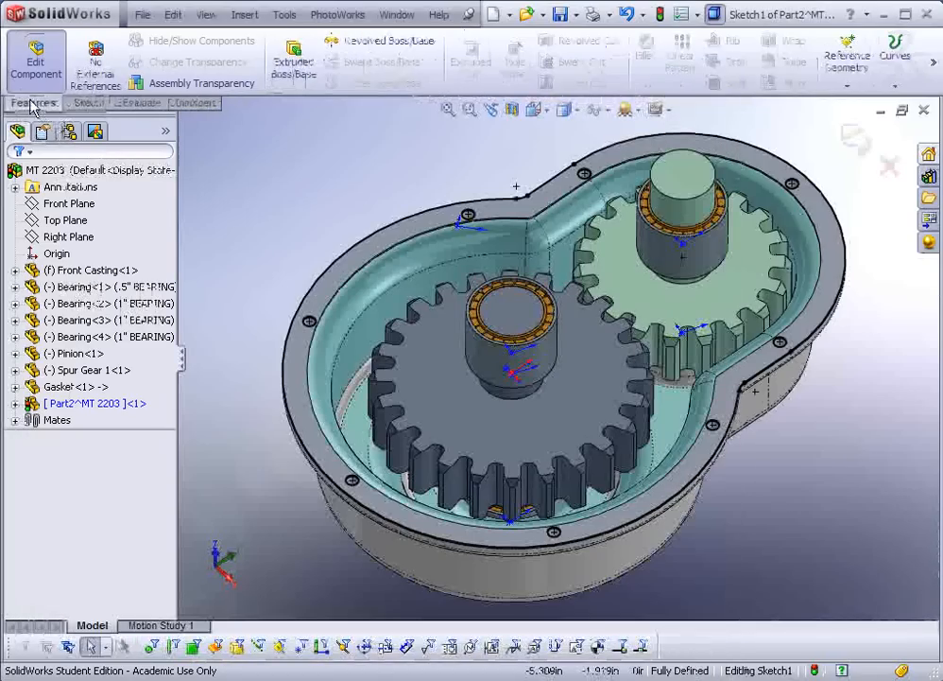
left_click(295, 59)
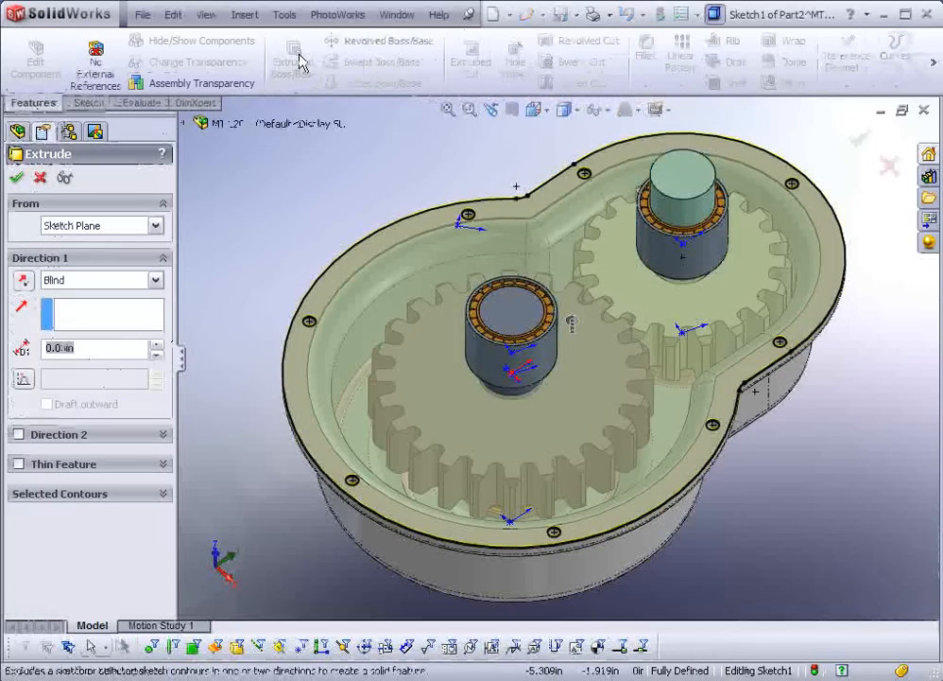
type(".25")
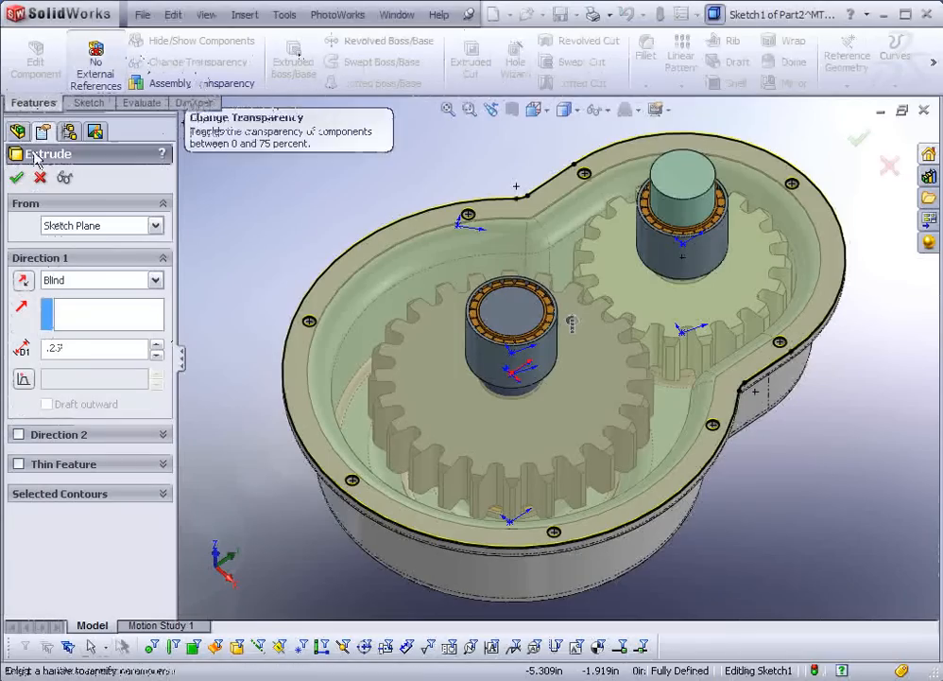
key("Return")
left_click(17, 177)
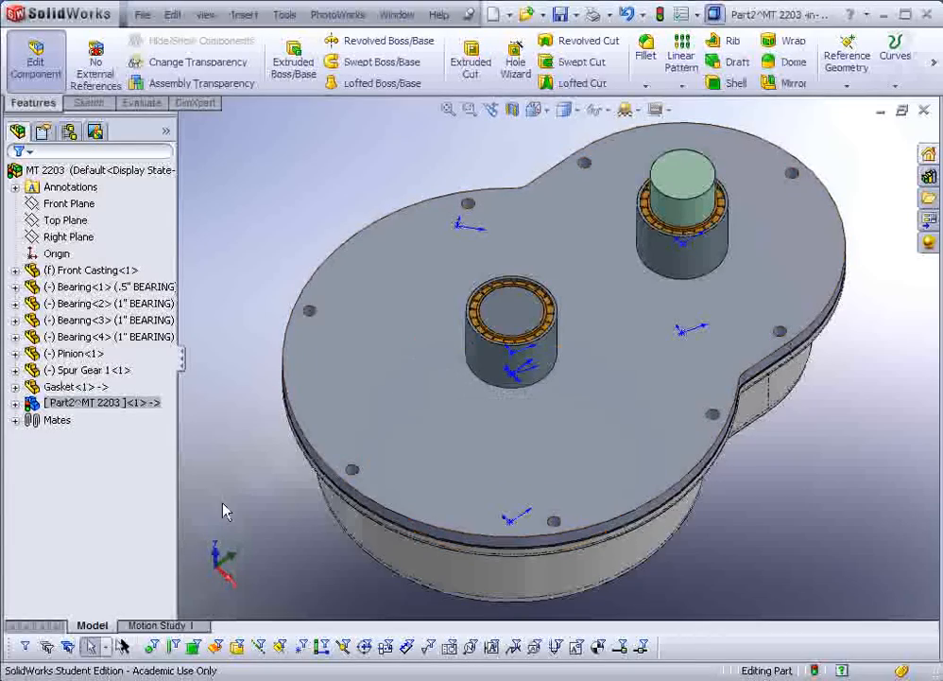
Pick the hidden underside face of the new plate with Select Other and start a sketch on it
left_click(193, 649)
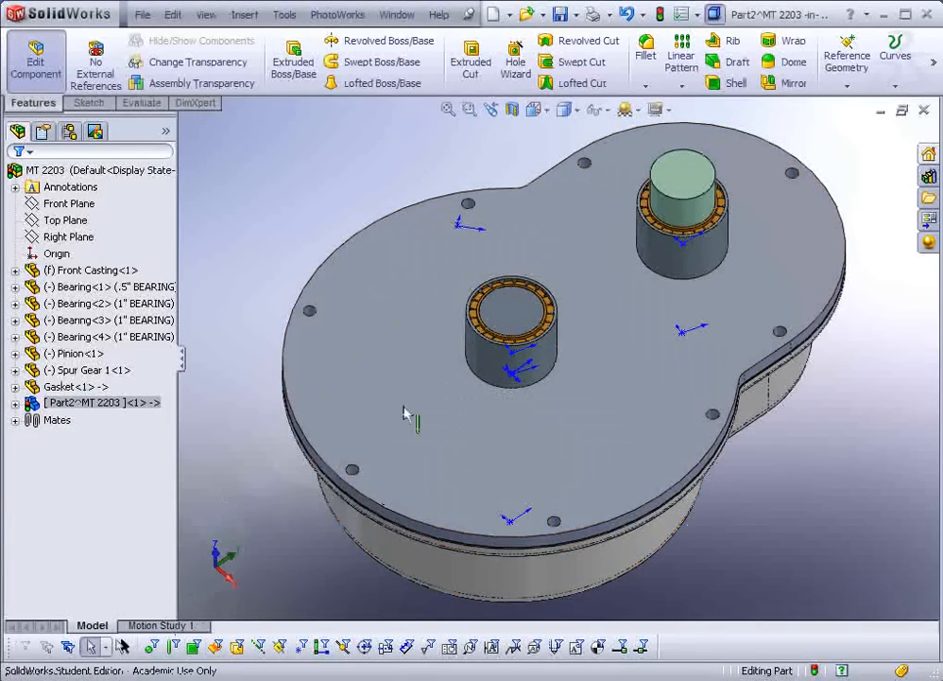
left_click(392, 309)
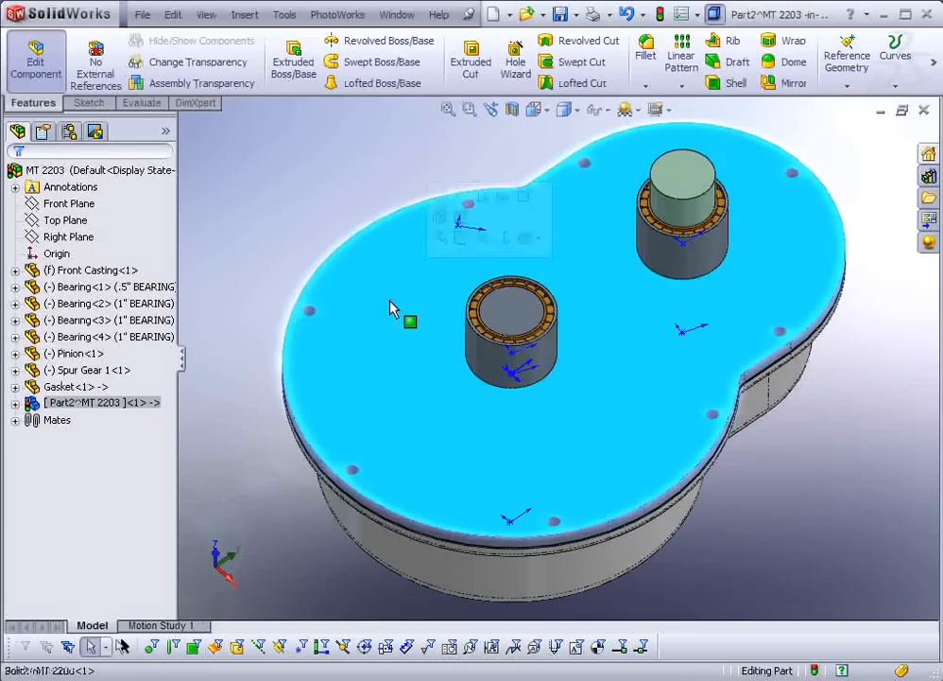
left_click(276, 236)
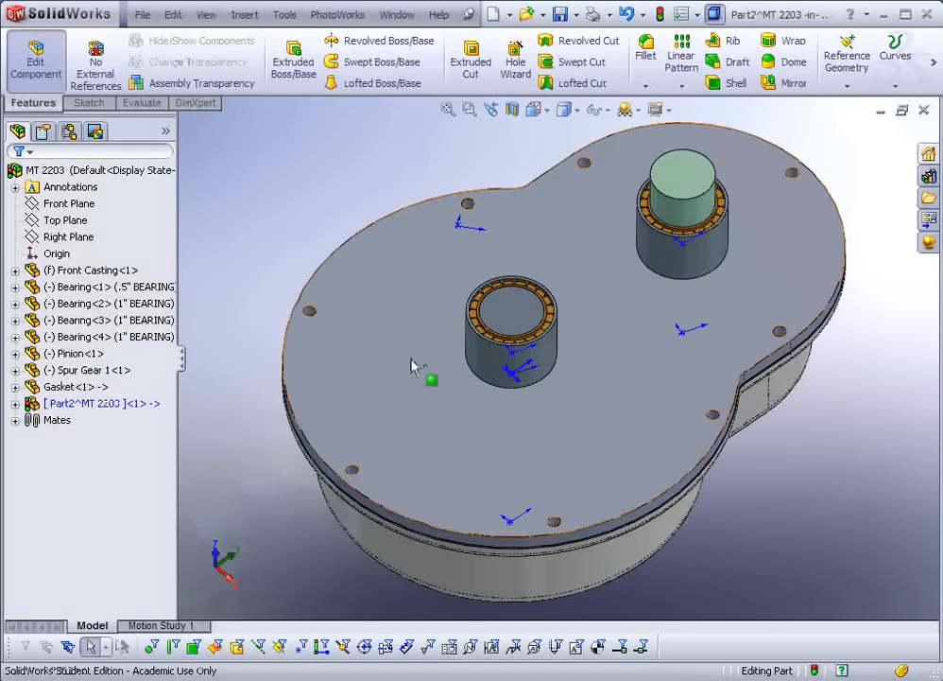
right_click(436, 405)
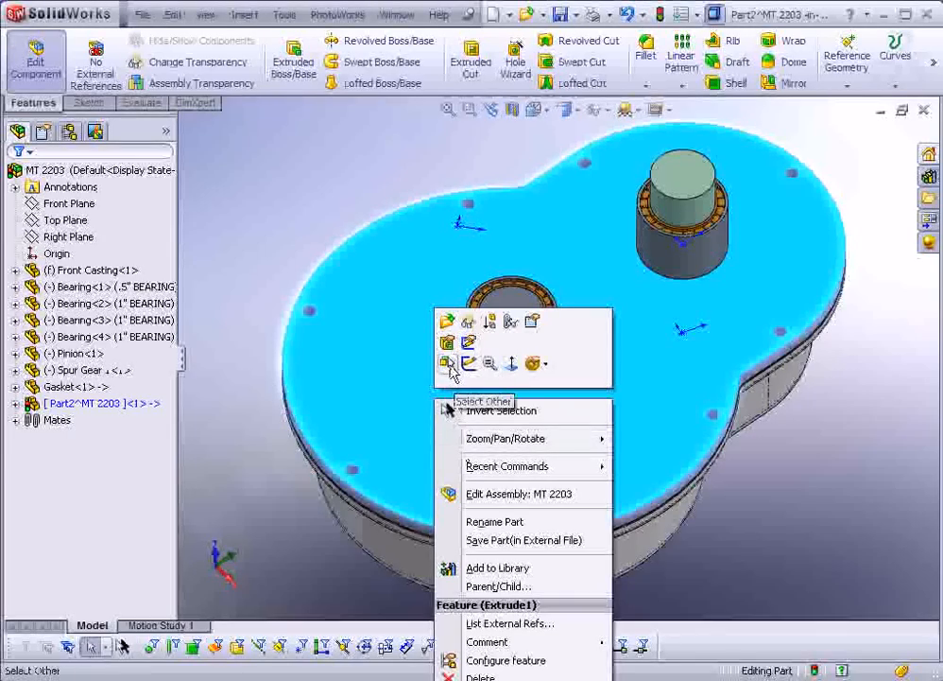
left_click(448, 365)
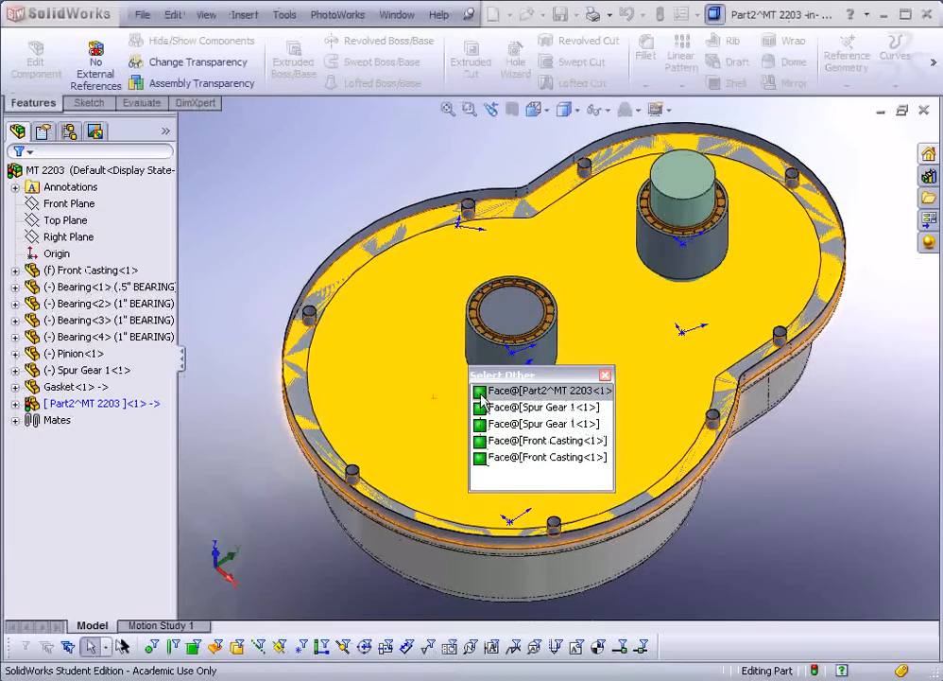
left_click(483, 395)
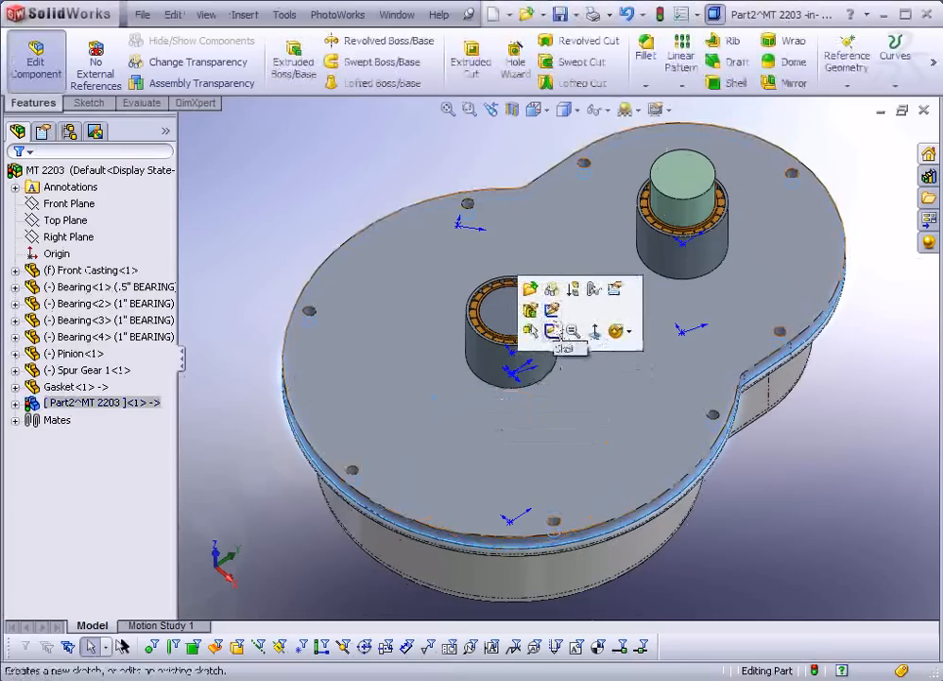
left_click(554, 331)
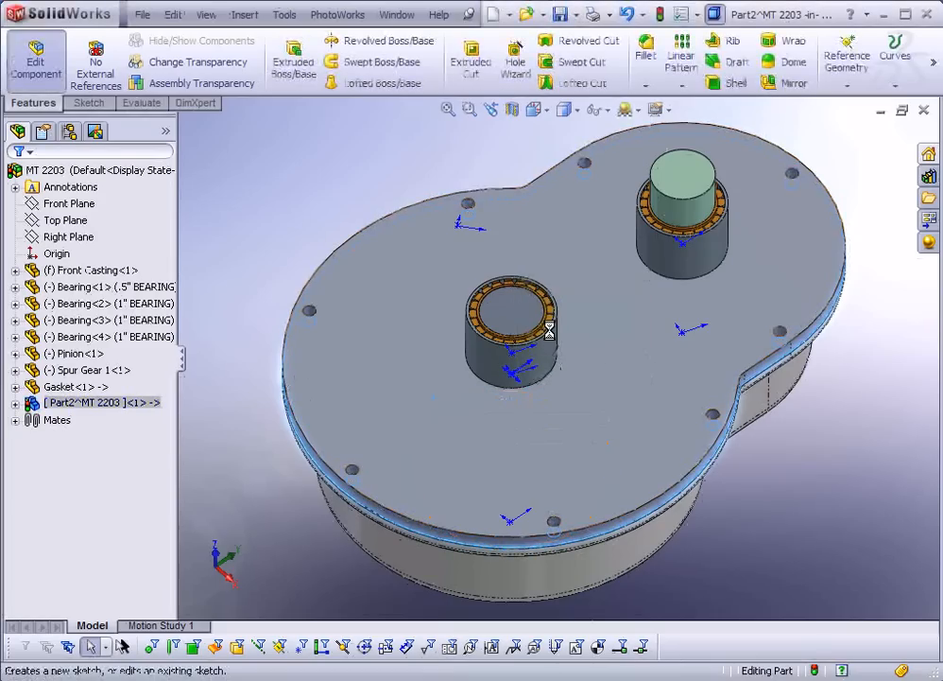
Consult the rear casting drawing in Word and offset the outline of the plate's upper face by 0.5 in in the new sketch
left_click(430, 394)
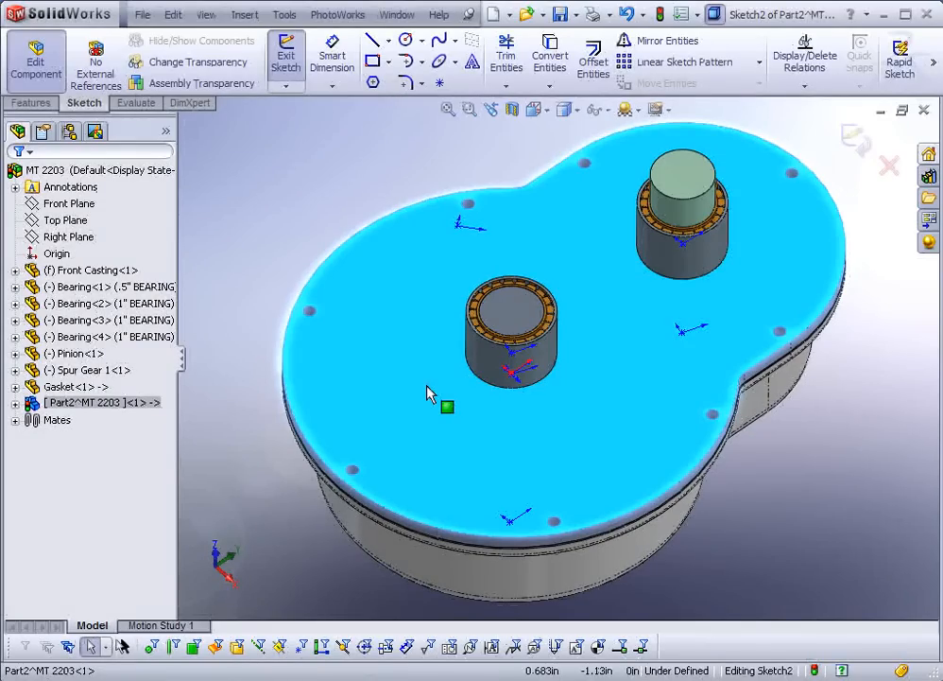
key("alt+Tab")
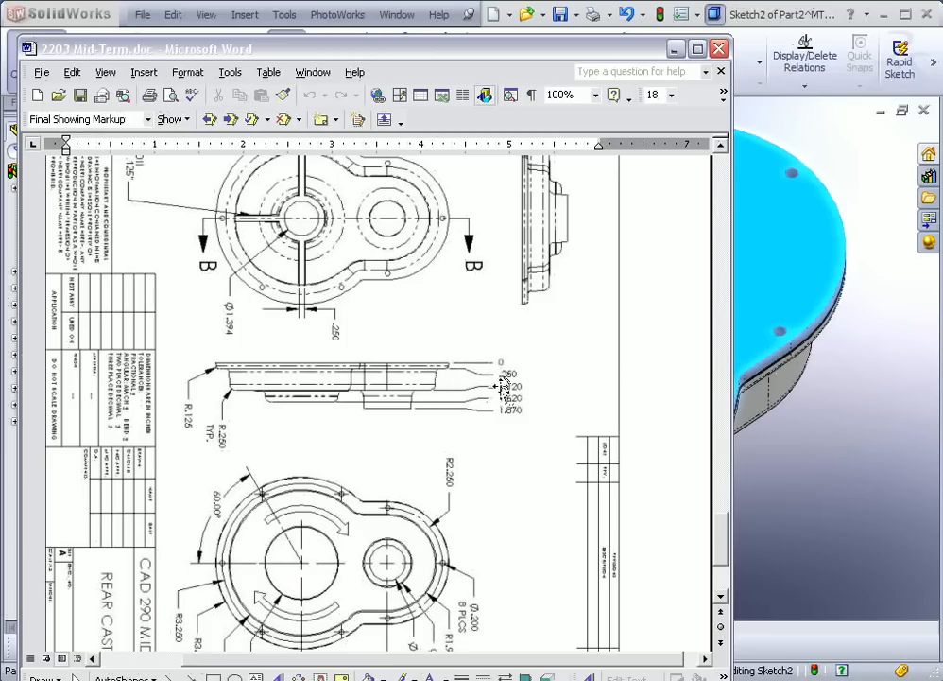
left_click(798, 501)
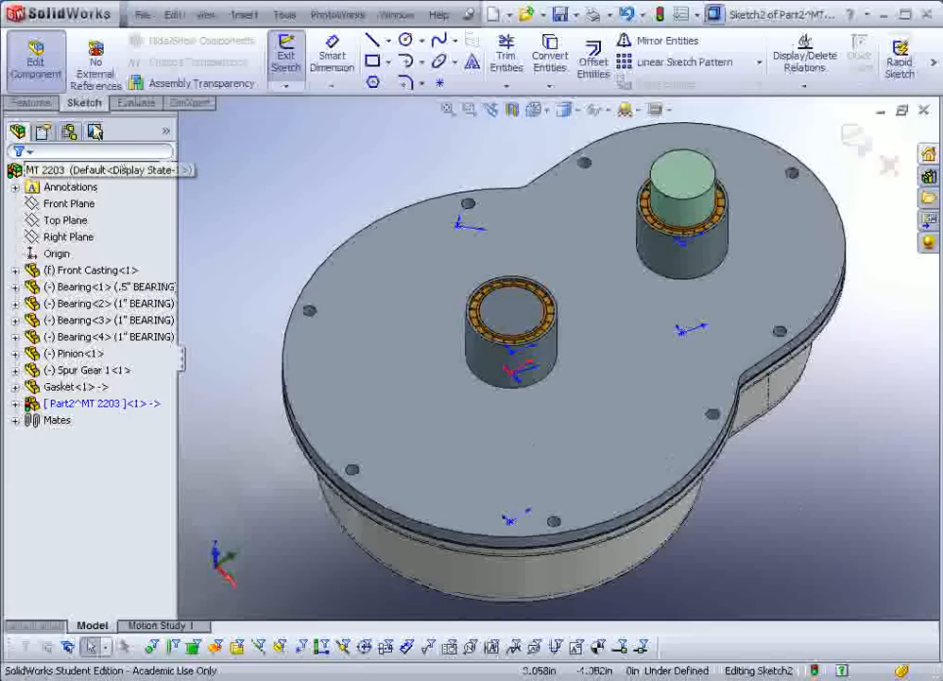
left_click(431, 396)
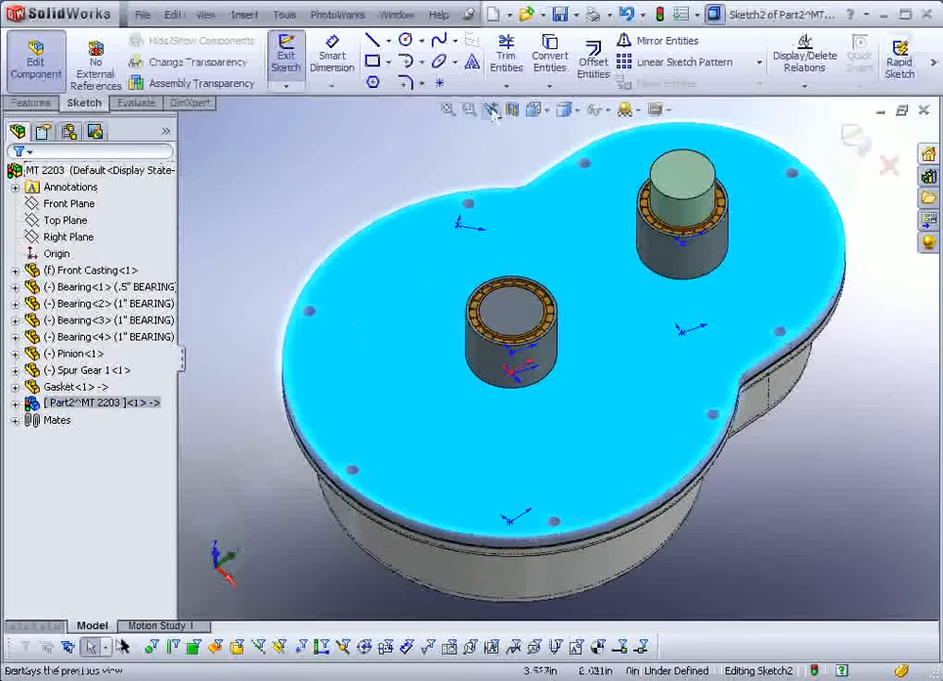
left_click(594, 58)
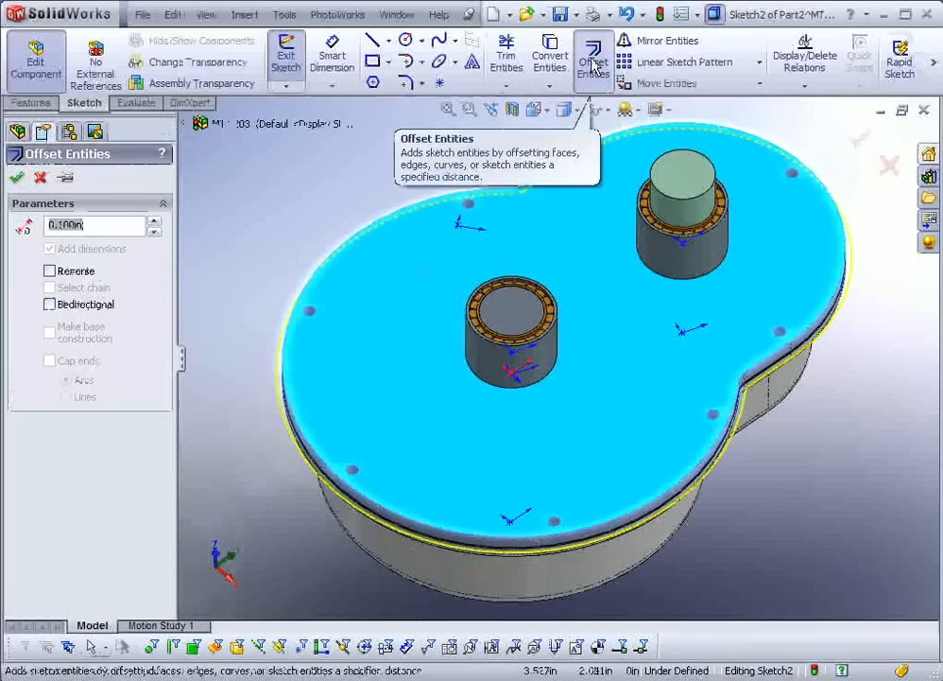
type("1")
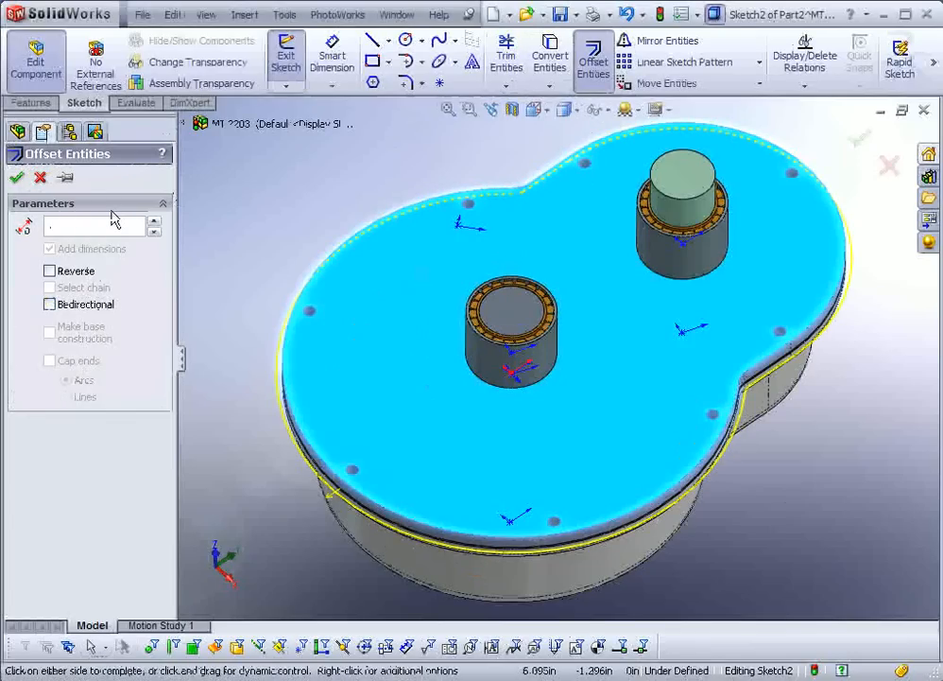
type(".5")
key("Return")
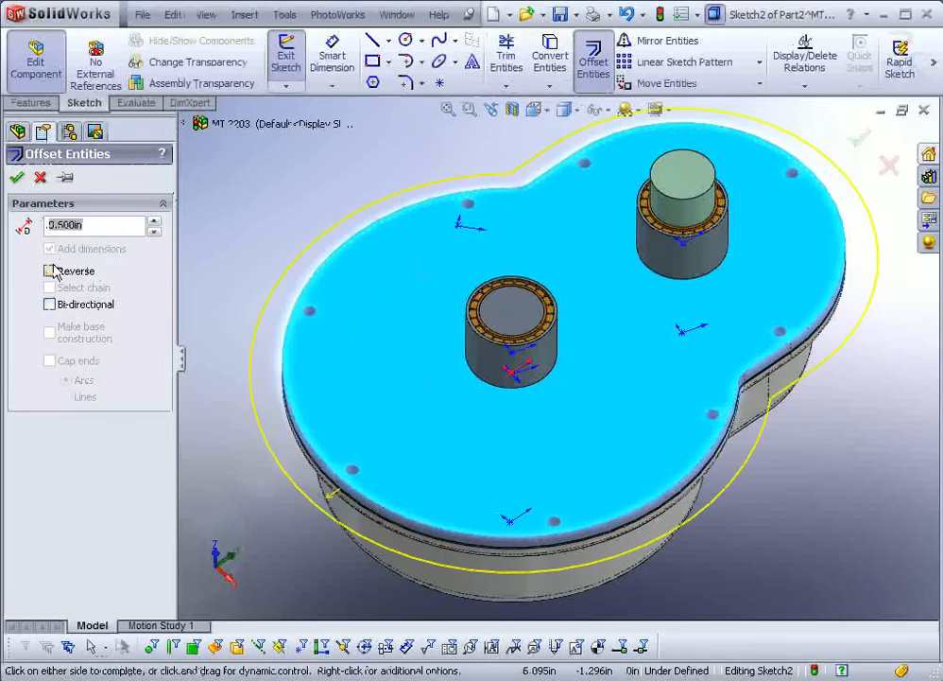
Offset the cover flange outline 0.5 in inward and extrude the resulting profile 1.12 in away from the housing
left_click(50, 271)
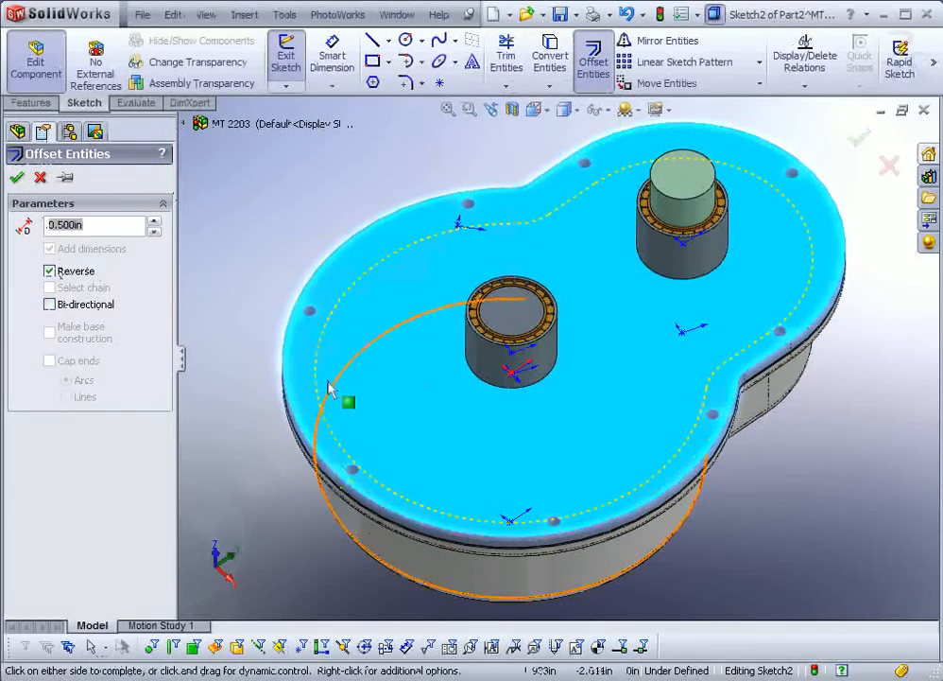
left_click(17, 178)
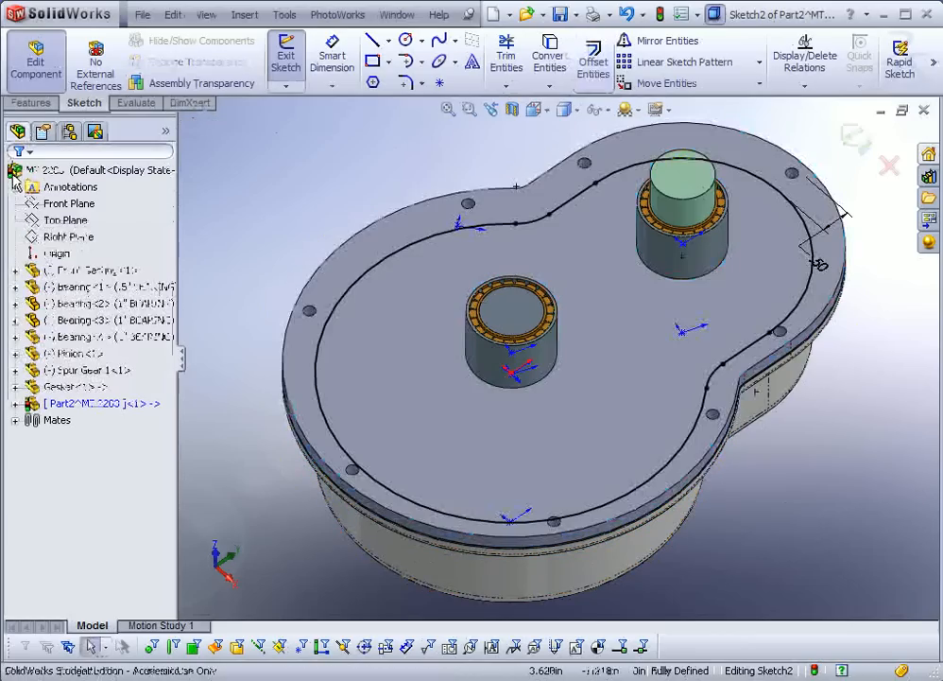
left_click(31, 102)
left_click(288, 66)
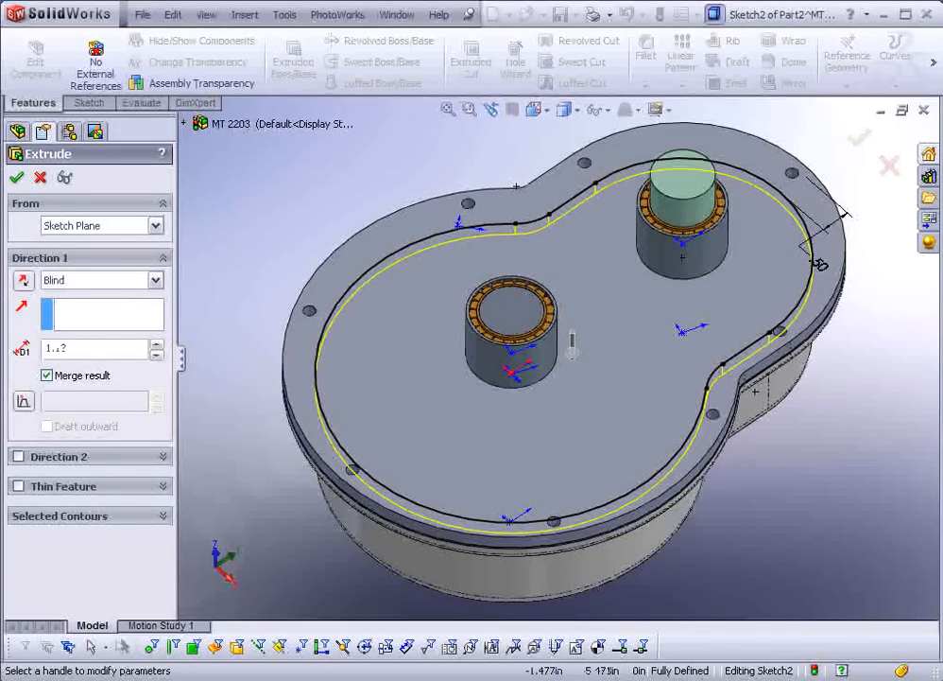
key("alt+Tab")
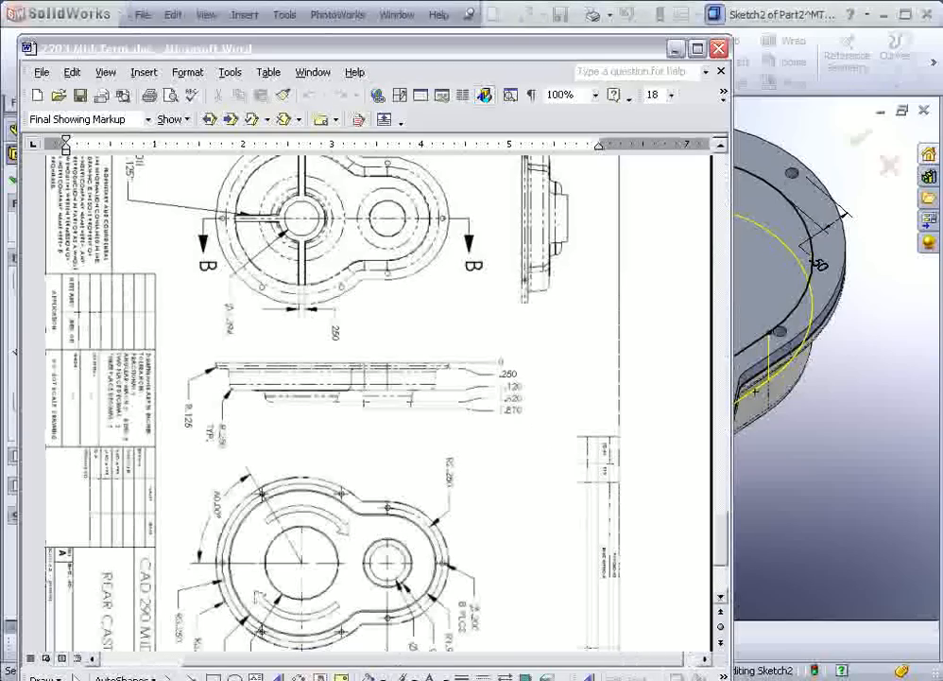
key("alt+Tab")
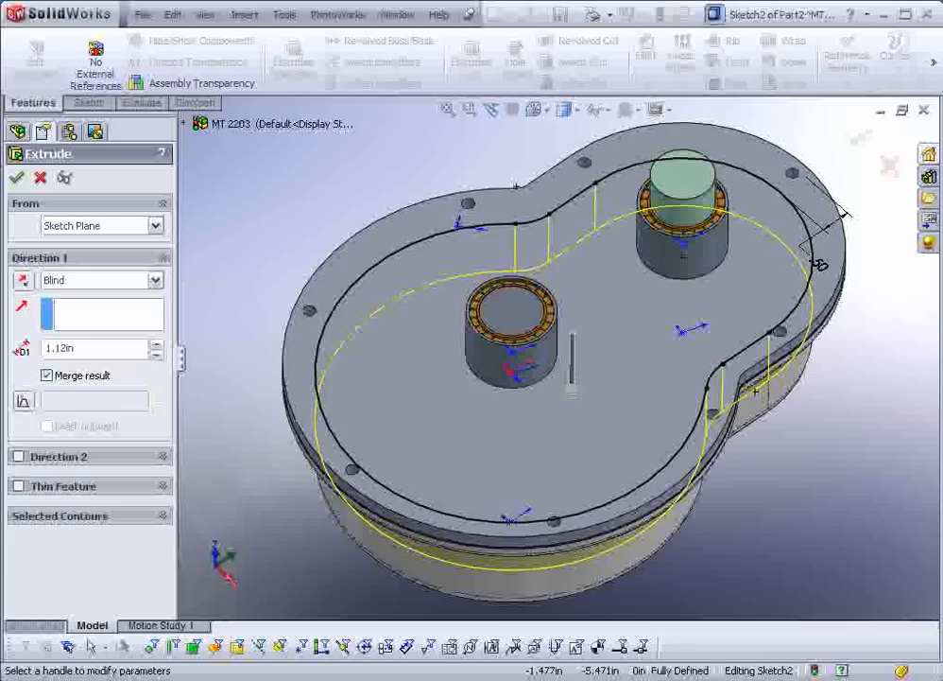
left_click(23, 281)
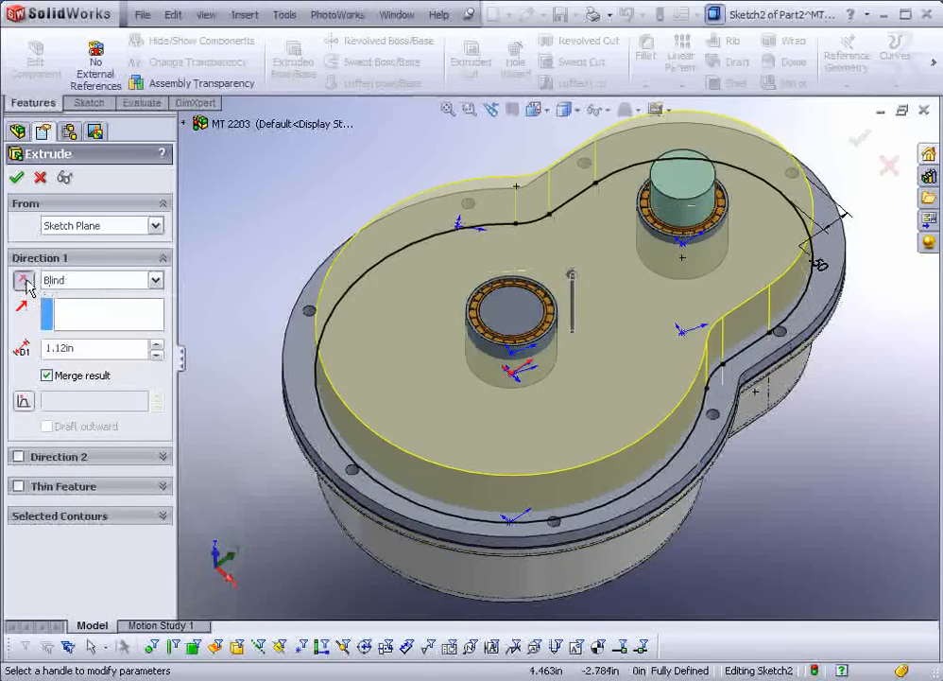
left_click(17, 178)
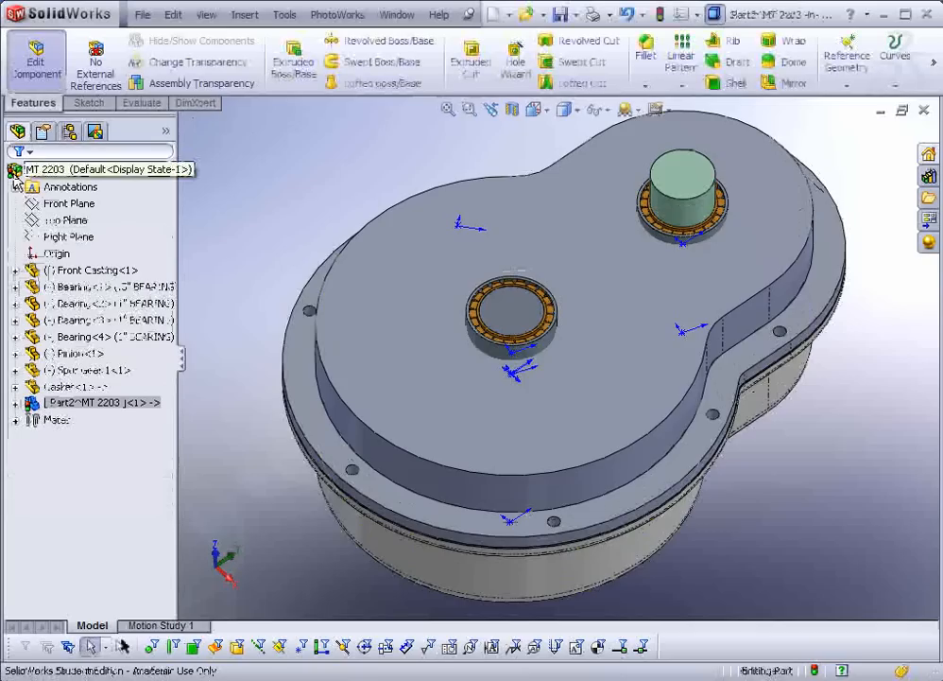
Sketch a circle of about 1.48 in radius on the raised cover face, centred on the sketch origin
left_click(430, 368)
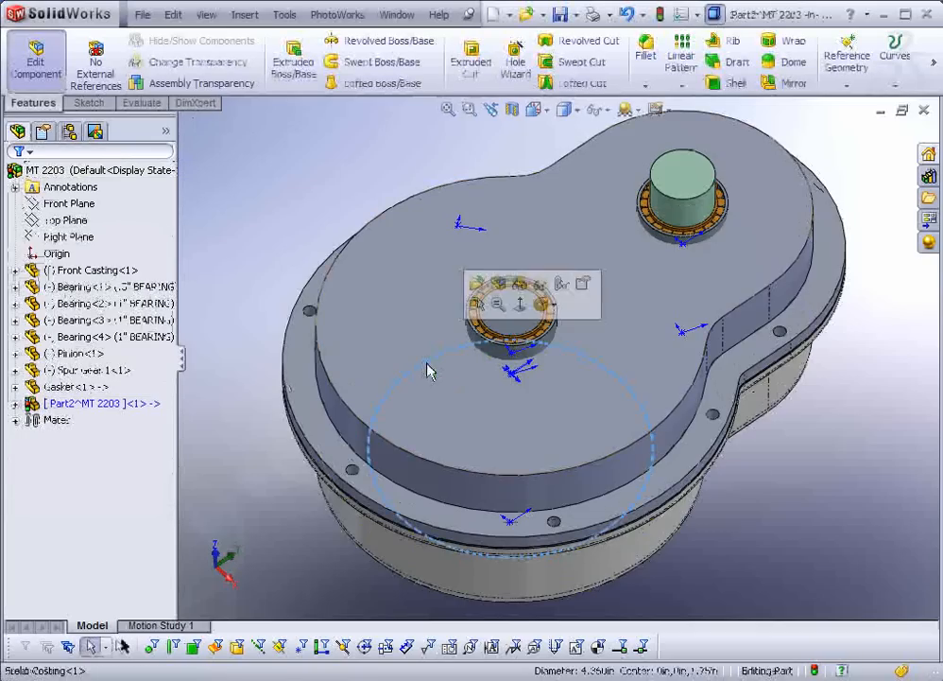
left_click(509, 308)
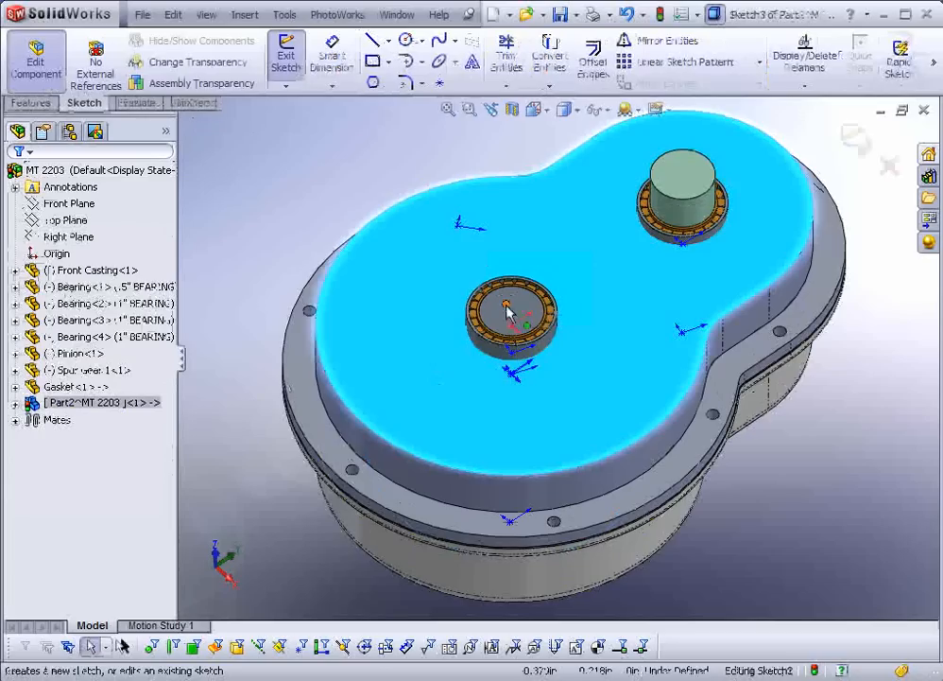
left_click(405, 39)
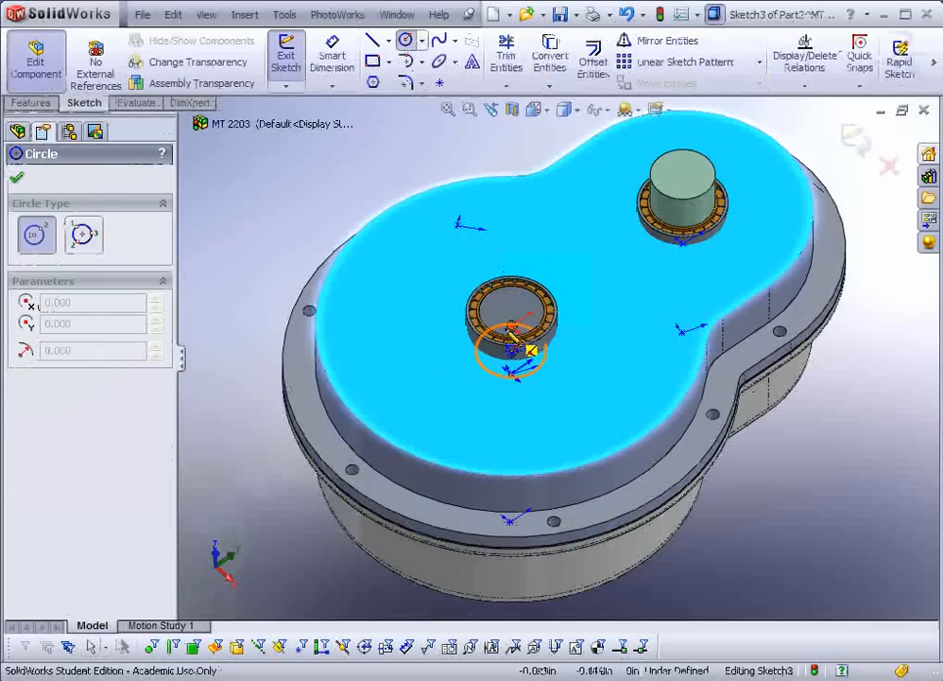
left_click(510, 327)
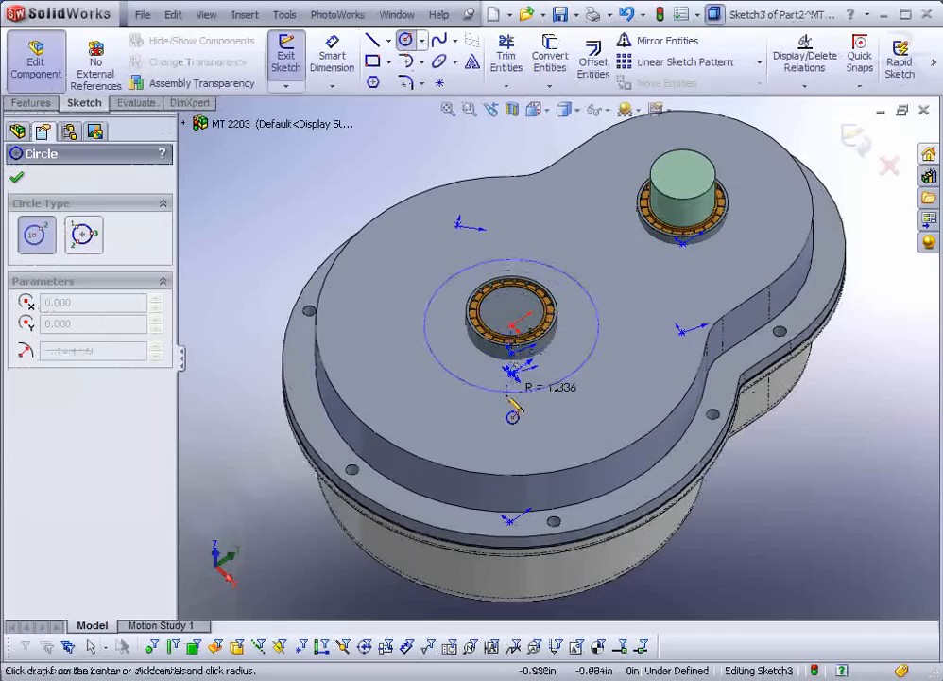
left_click(501, 403)
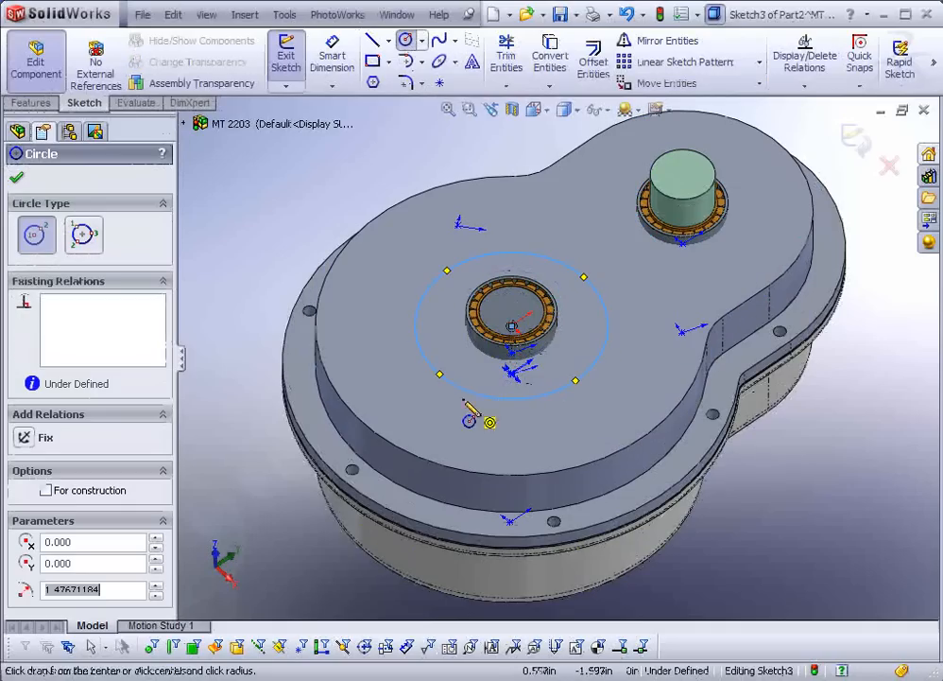
Dimension the circle's diameter to 3 in, checking the size against the rear casting drawing in the Word document
left_click(334, 58)
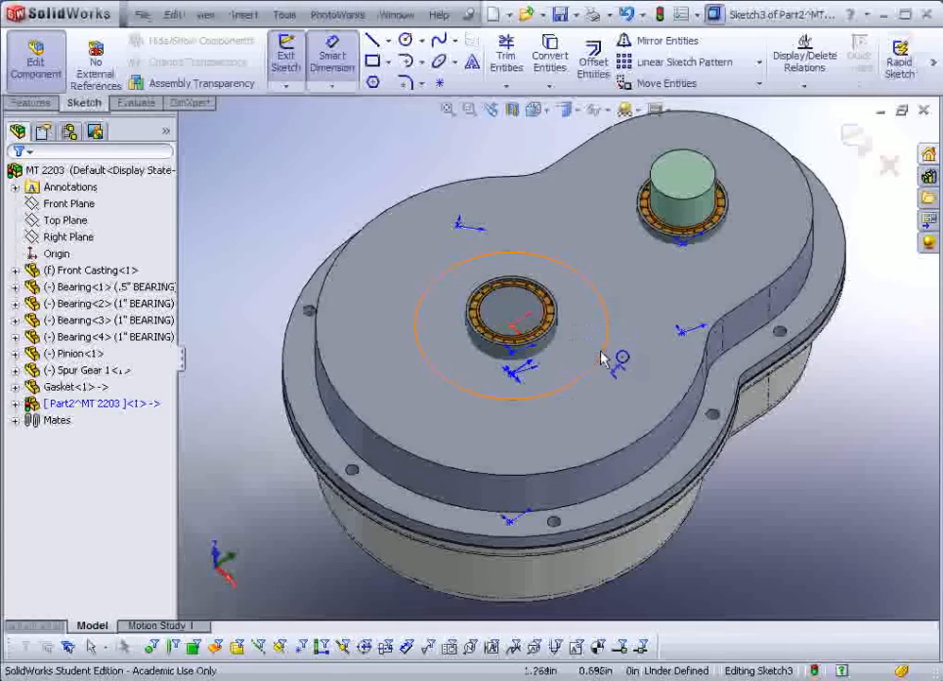
left_click(605, 359)
left_click(839, 390)
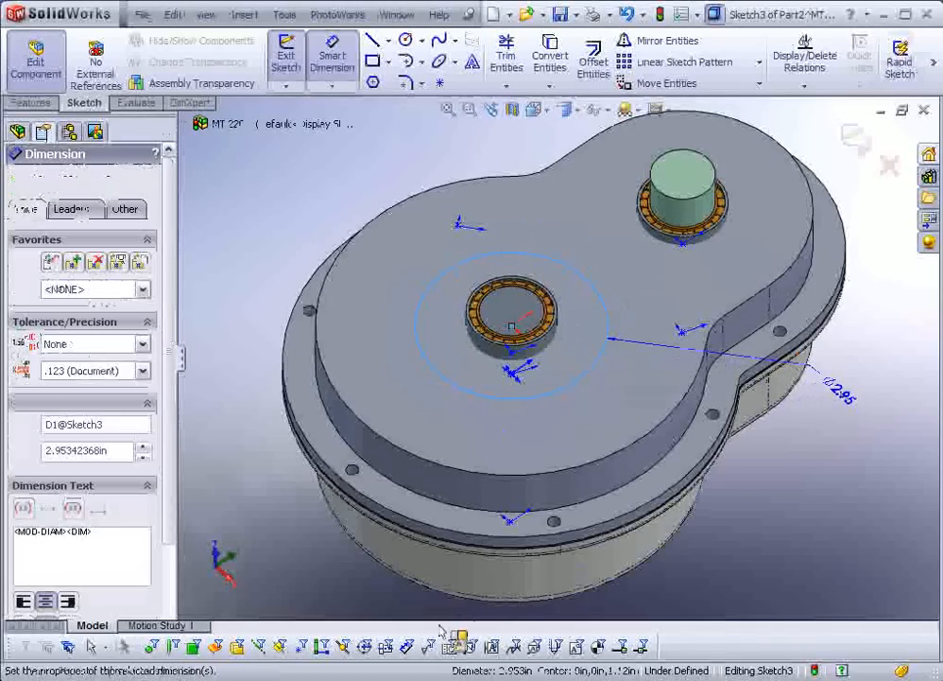
key("alt+Tab")
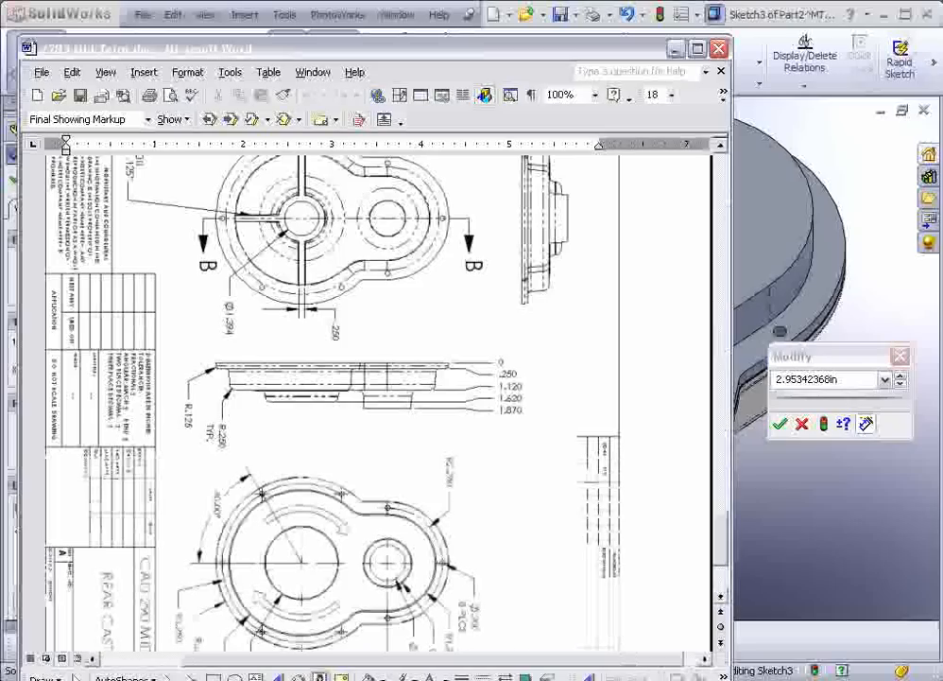
scroll(390, 433, "down", 3)
scroll(303, 360, "down", 3)
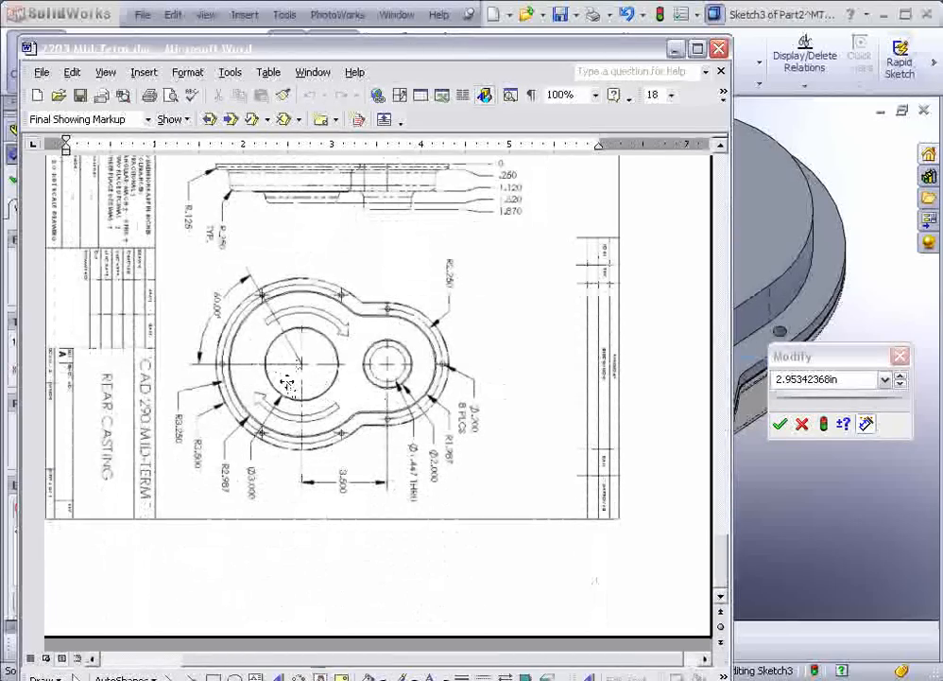
scroll(360, 419, "up", 1)
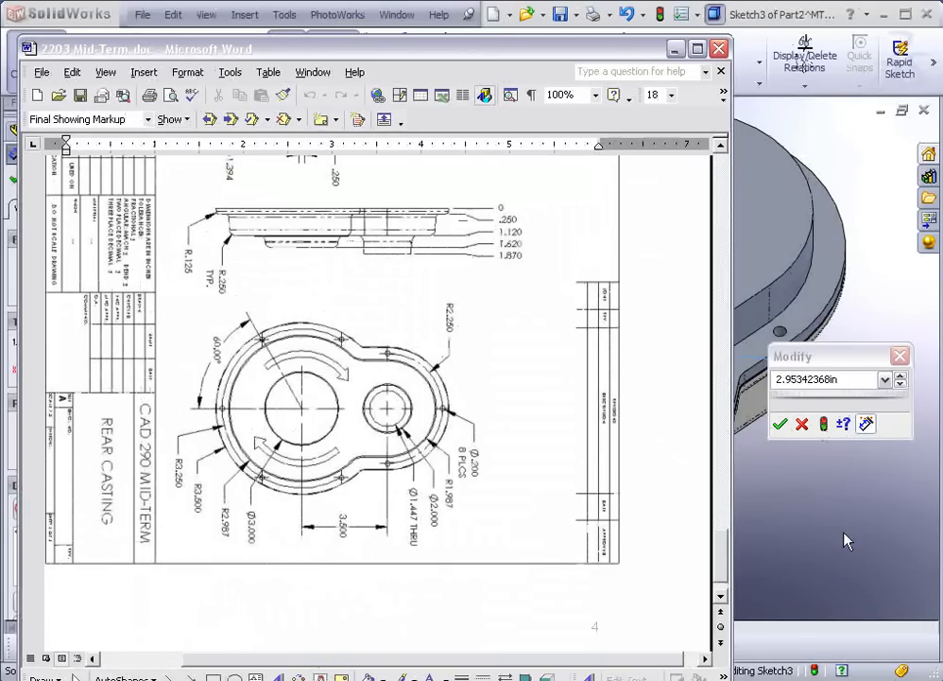
left_click(855, 366)
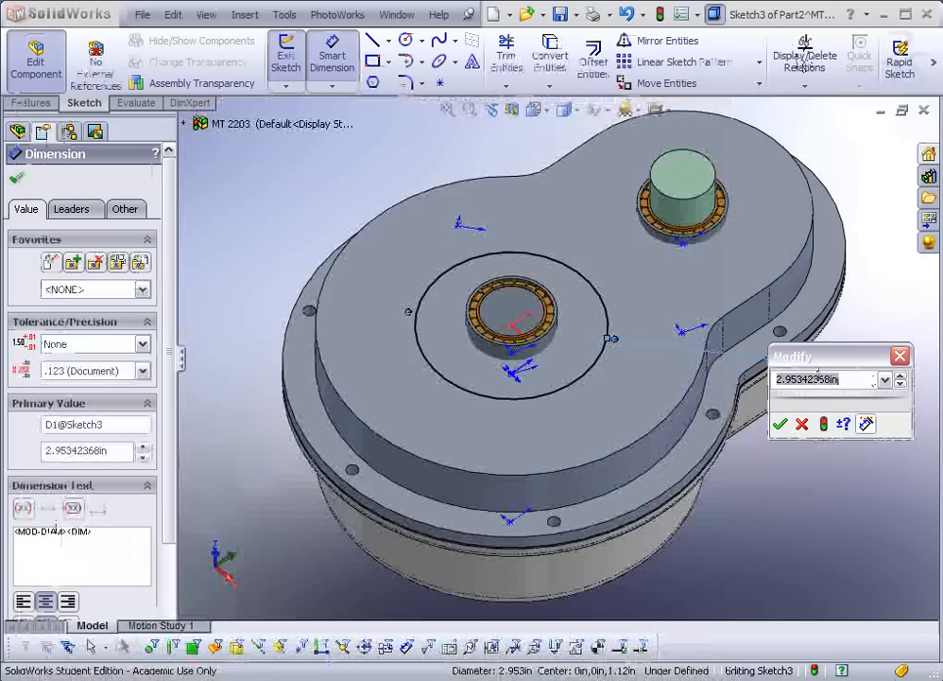
type("2")
key("Return")
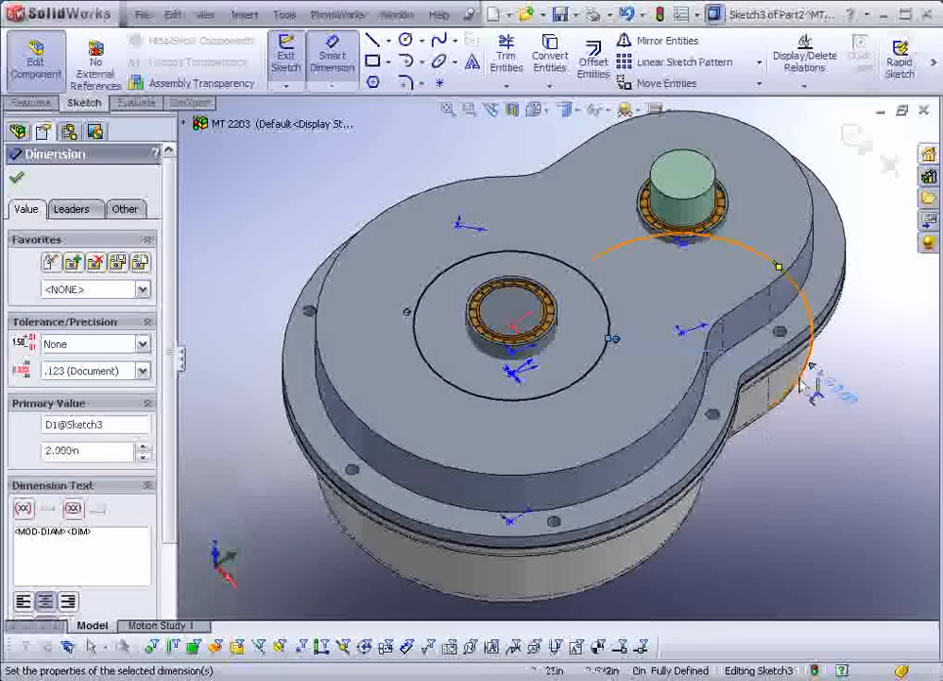
Extrude the 3 in circle outward from the cover face to a blind depth of 0.5 in
left_click(30, 101)
left_click(294, 58)
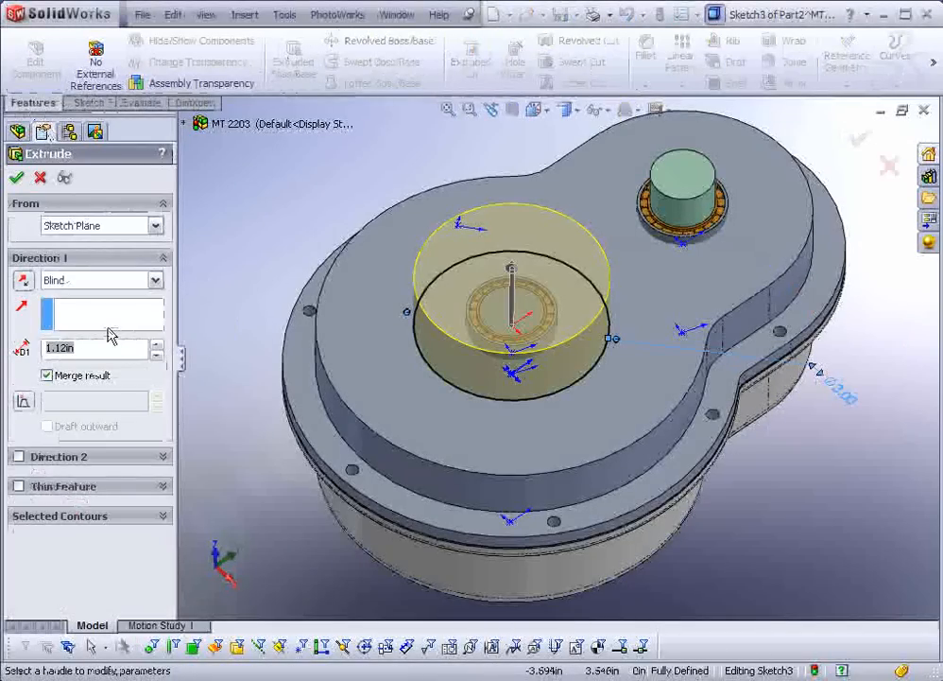
type(".5")
key("Return")
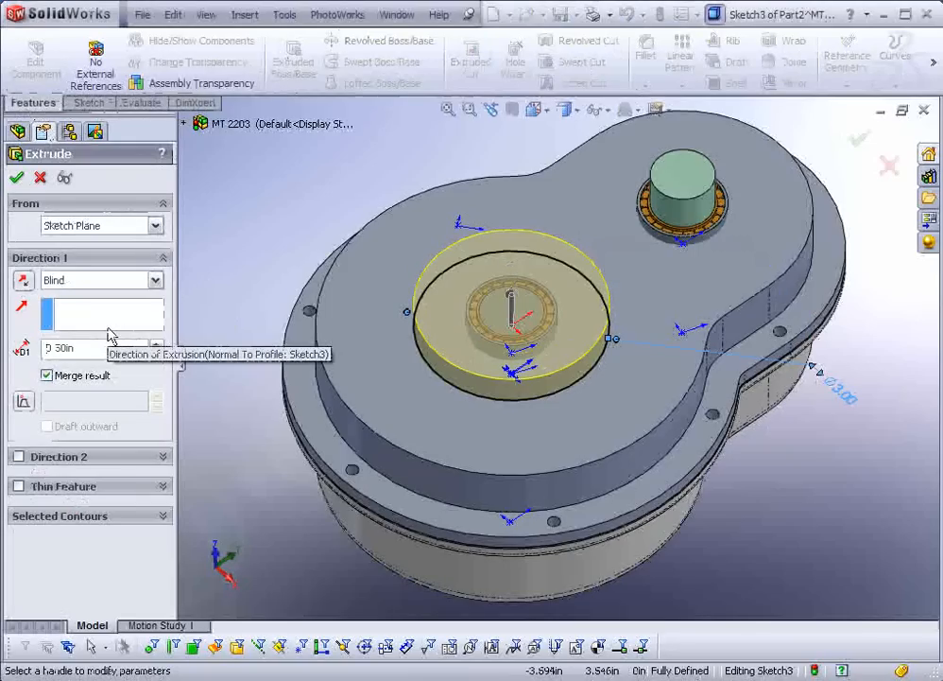
left_click(16, 177)
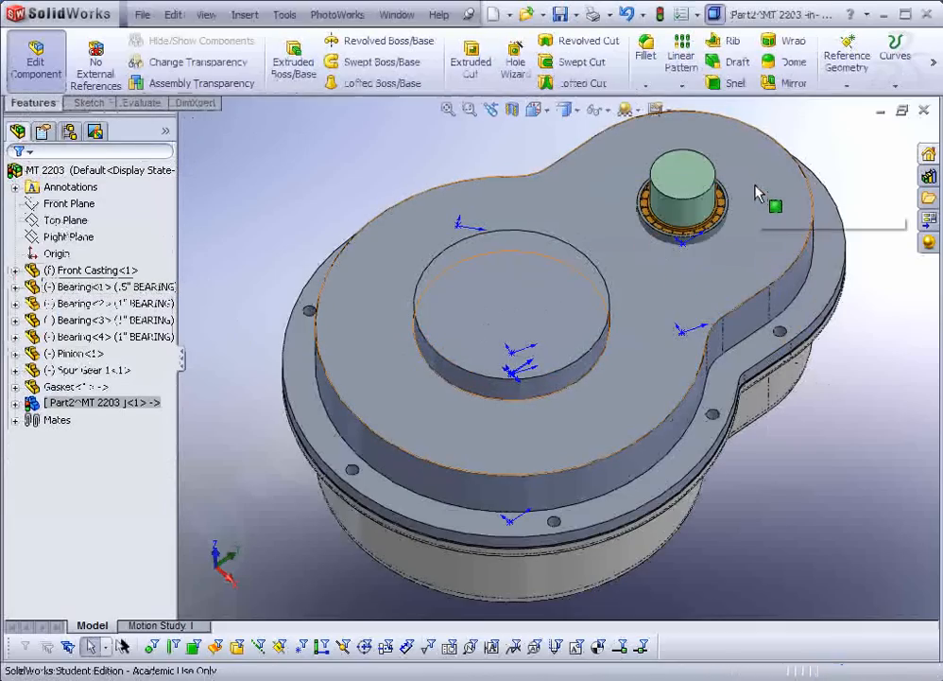
Sketch a circle of about 1.08 in radius on the raised cover face, centred on the protruding shaft
left_click(757, 194)
left_click(827, 122)
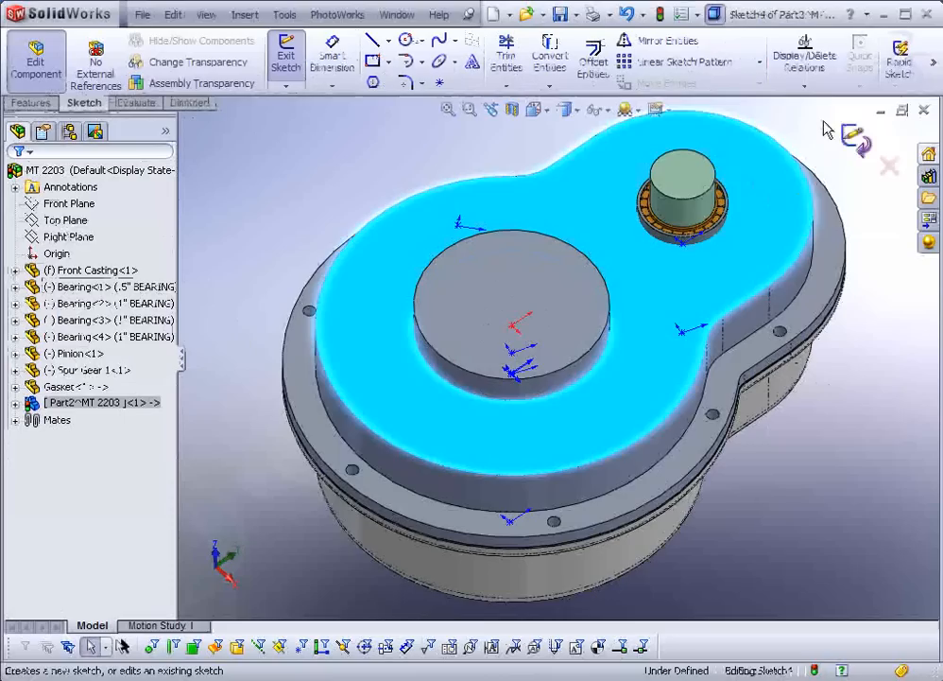
left_click(407, 41)
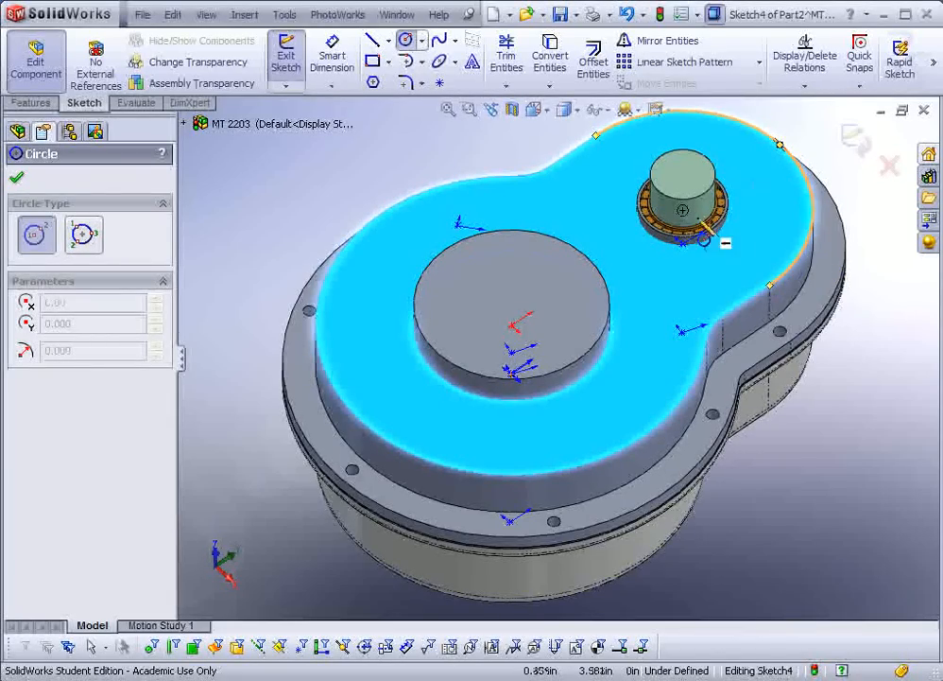
left_click(682, 210)
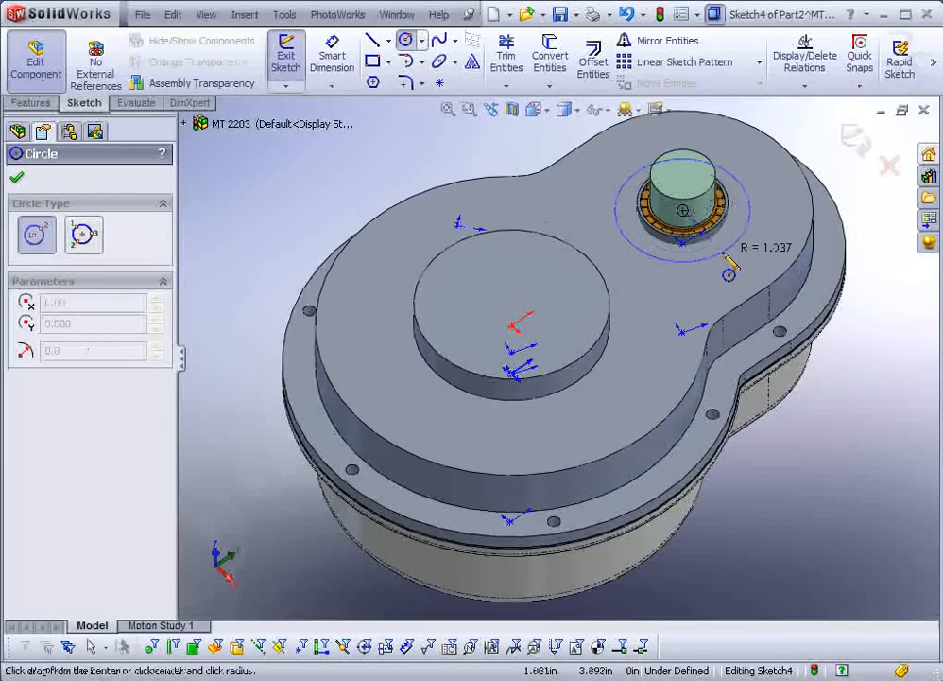
left_click(729, 251)
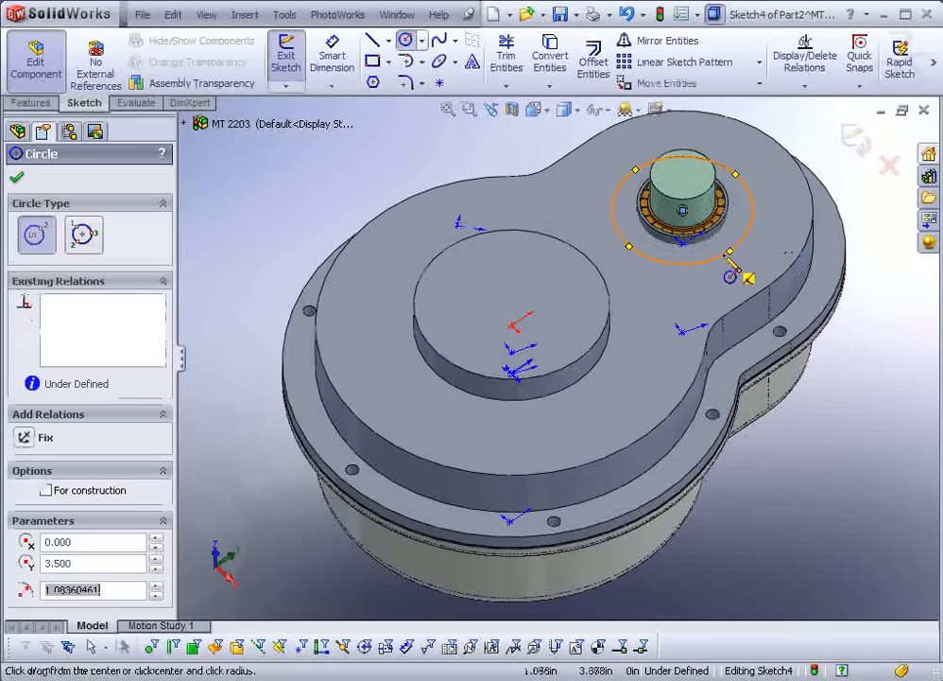
Dimension the diameter of the circle around the shaft to 2 in, consulting the rear casting drawing
left_click(332, 58)
left_click(757, 219)
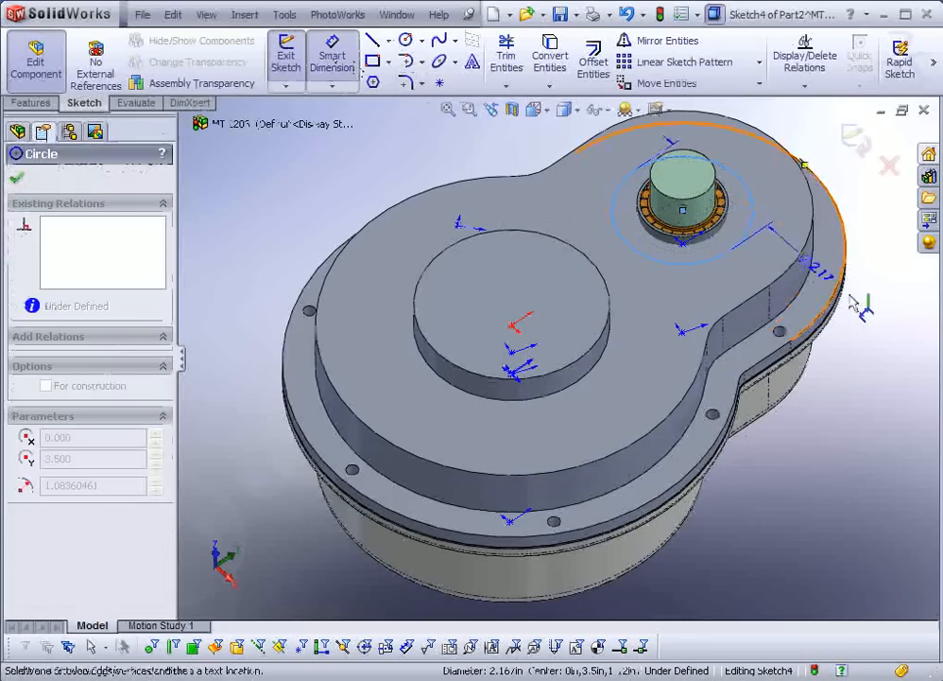
left_click(906, 300)
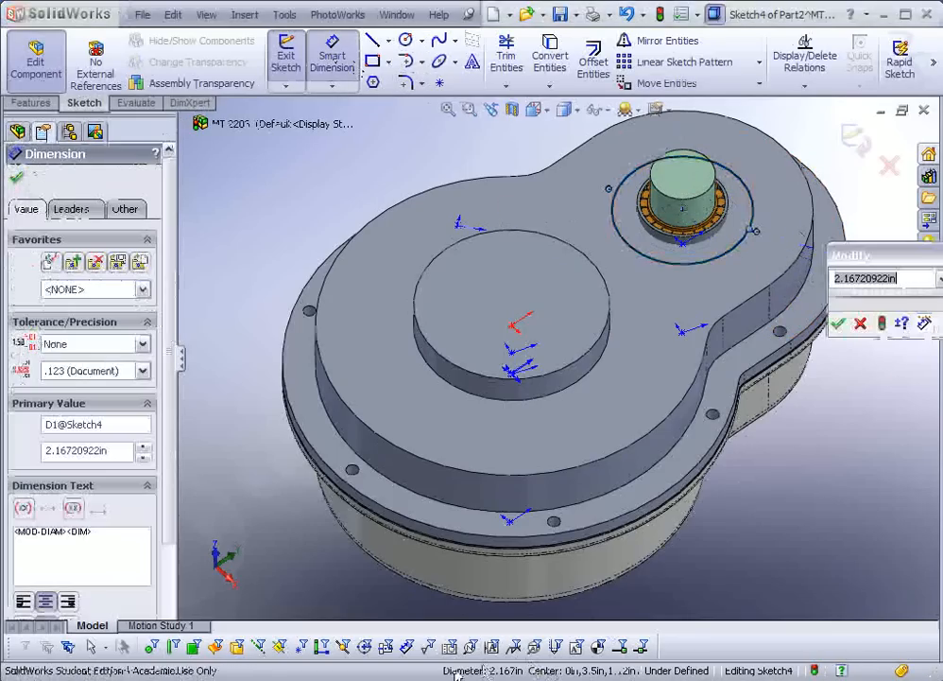
key("alt+Tab")
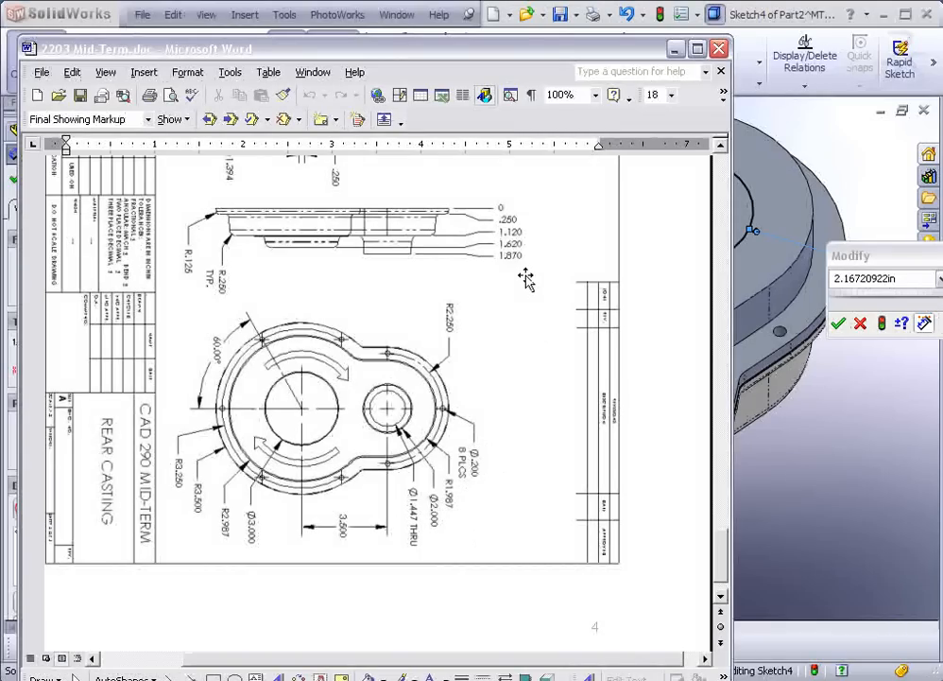
left_click(889, 267)
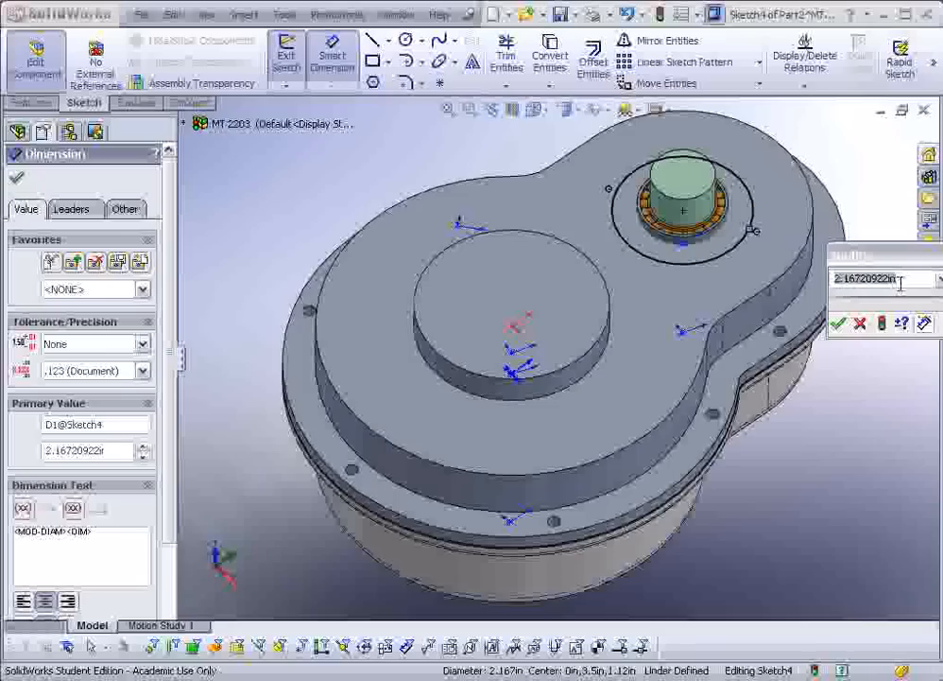
type("2.96")
key("Return")
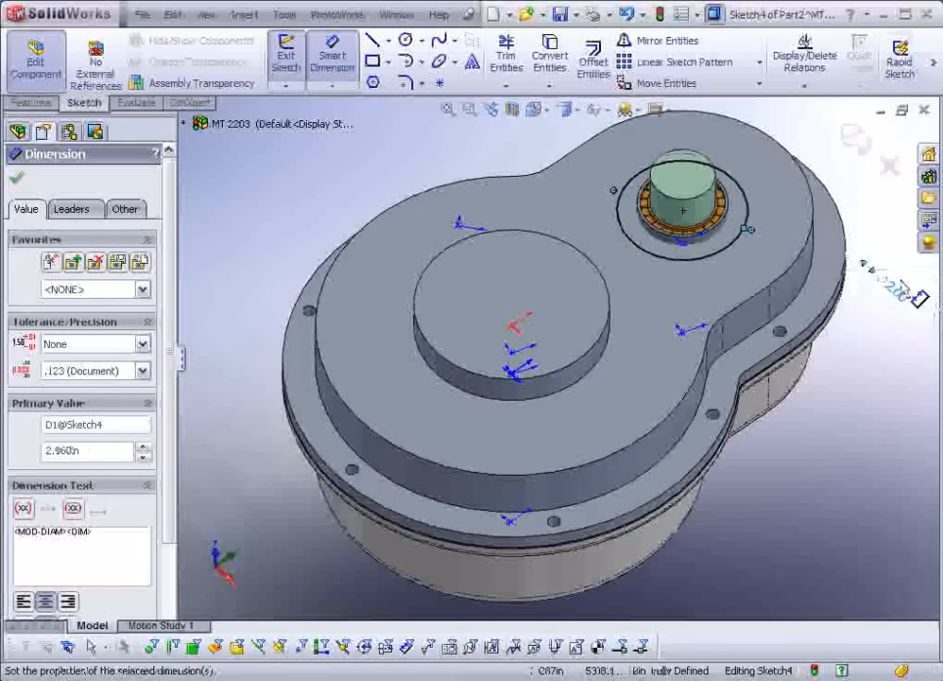
Extrude the 2 in circle outward from the cover face as a blind boss around the shaft
left_click(34, 102)
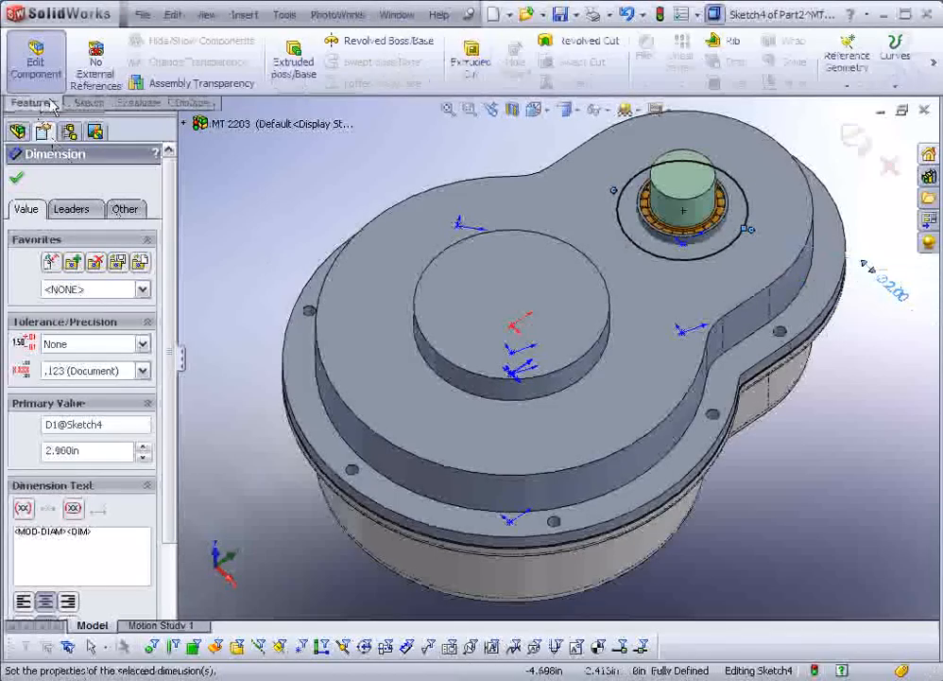
left_click(290, 58)
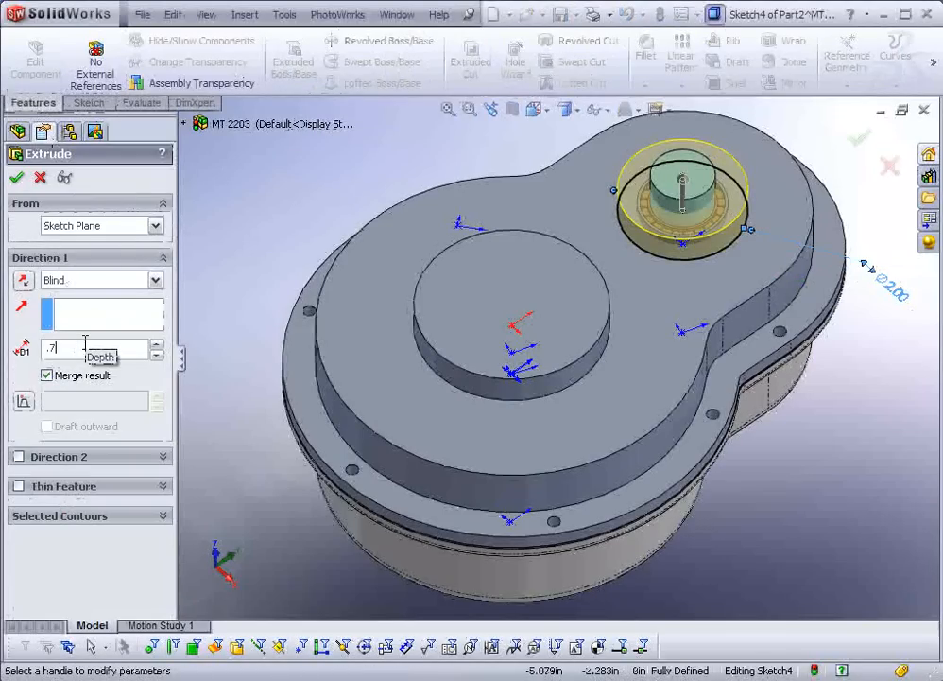
left_click(17, 179)
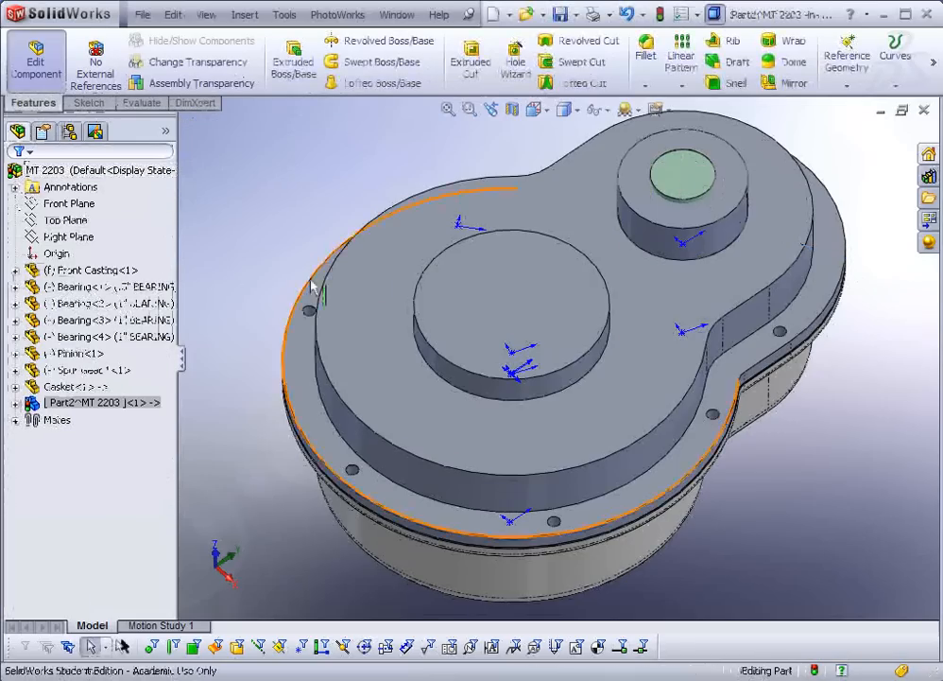
mouse_move(350, 225)
middle_mouse_down()
mouse_move(312, 258)
mouse_move(316, 265)
mouse_move(324, 228)
mouse_move(348, 215)
middle_mouse_up()
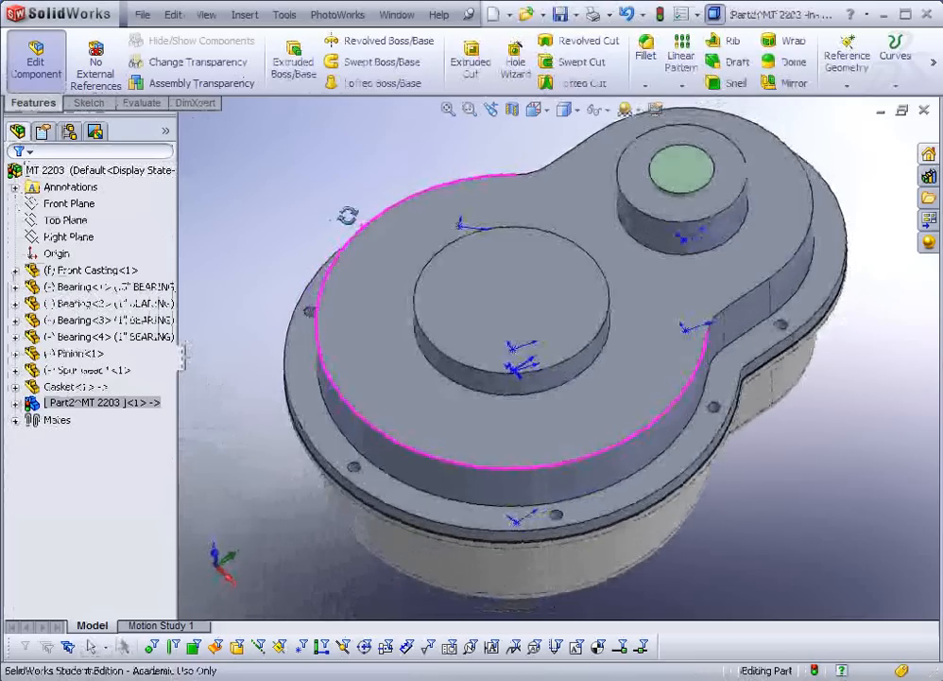
Start a constant-radius fillet of 0.125 in on the rear casting, consulting the casting drawing for the radius
left_click(648, 59)
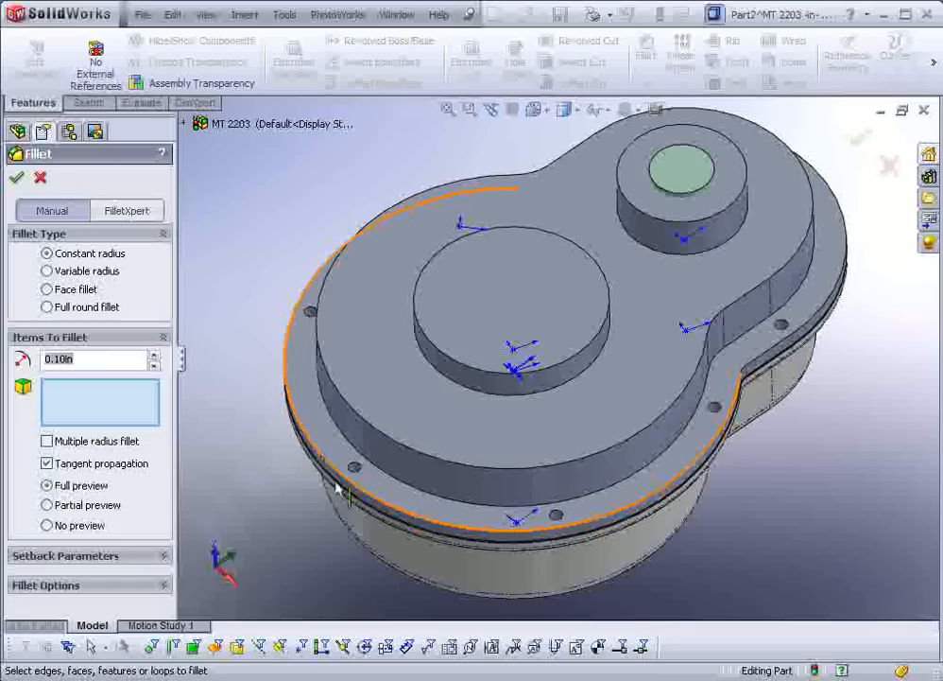
key("alt+Tab")
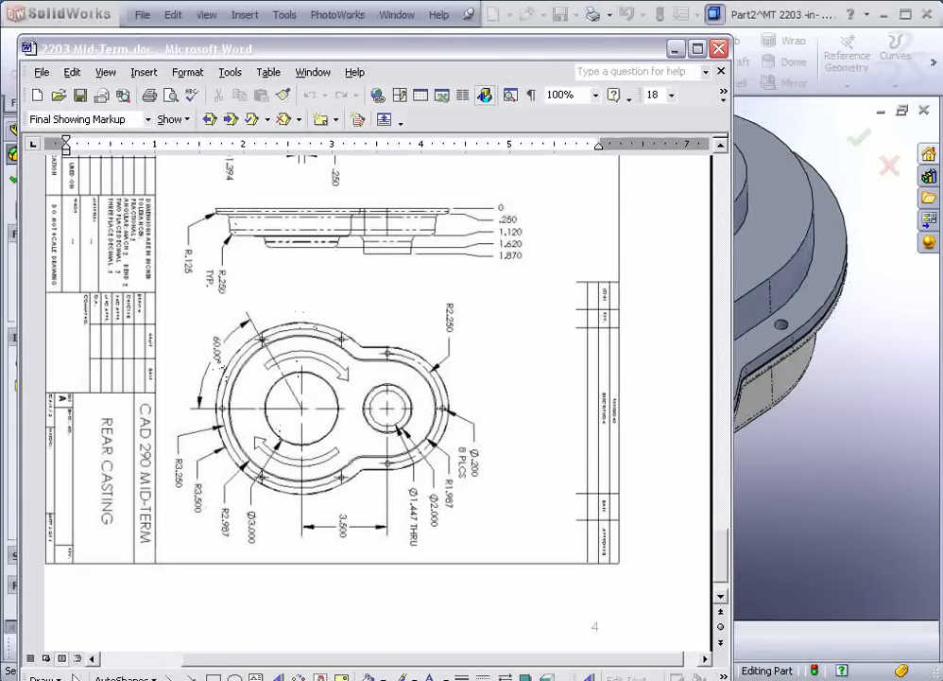
key("alt+Tab")
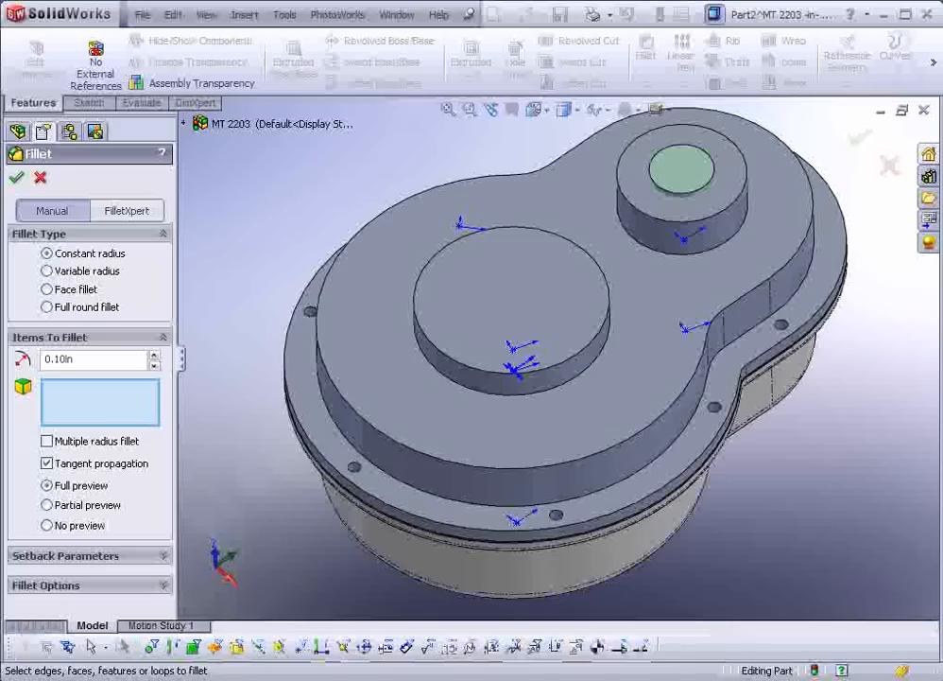
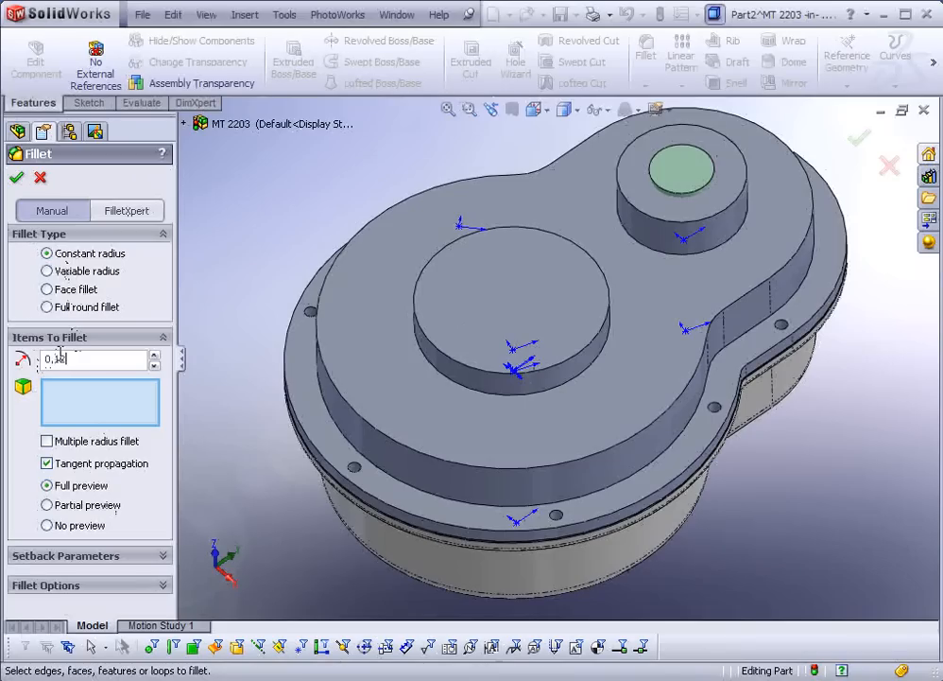
Try to fillet the entire flange face at 0.125 in, and clear that face from the fillet selection
left_click(382, 478)
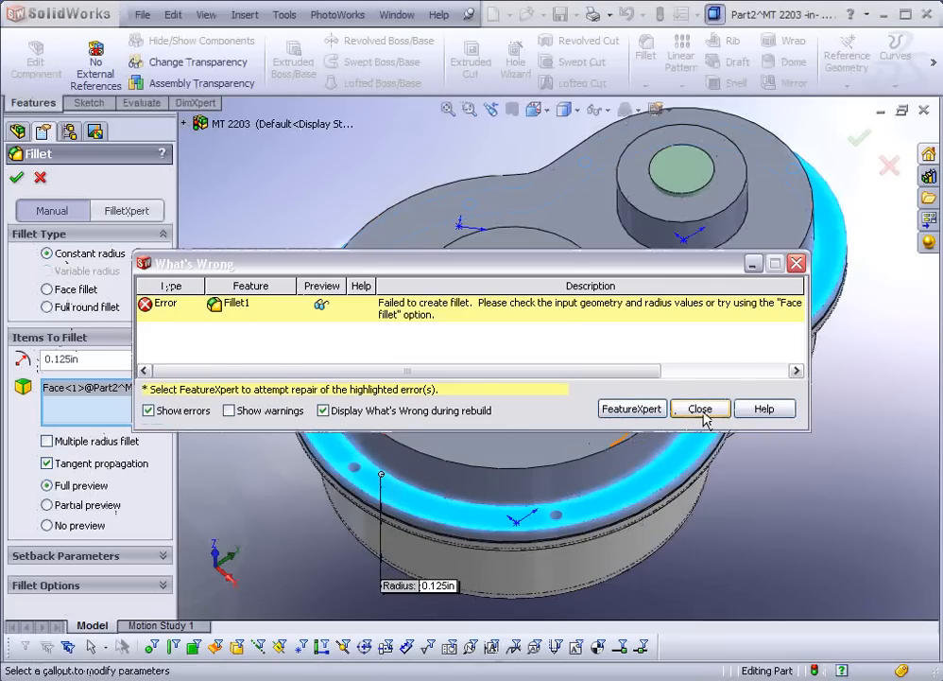
left_click(705, 413)
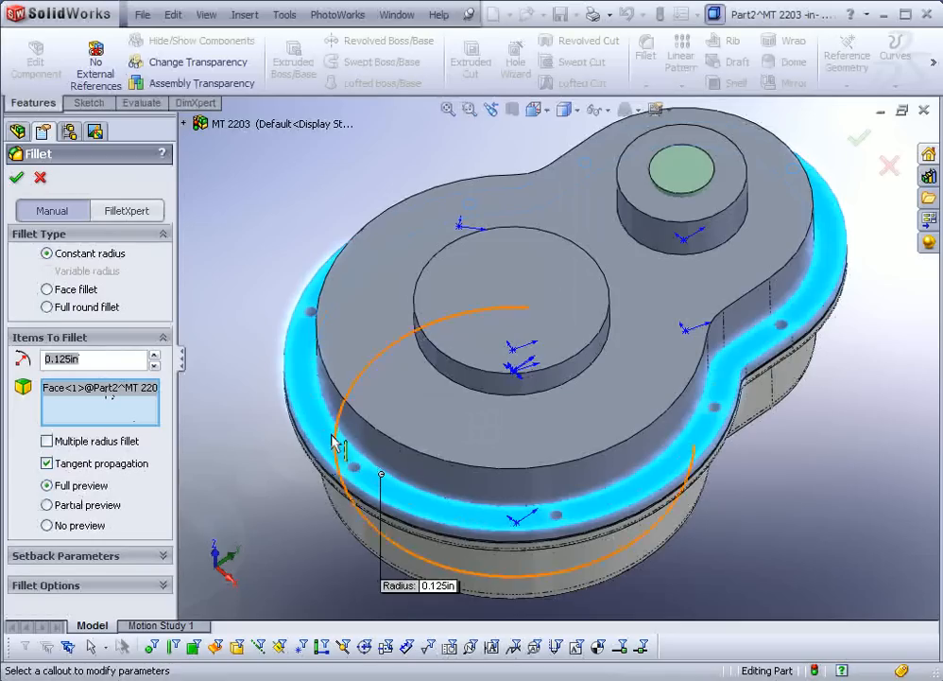
right_click(97, 390)
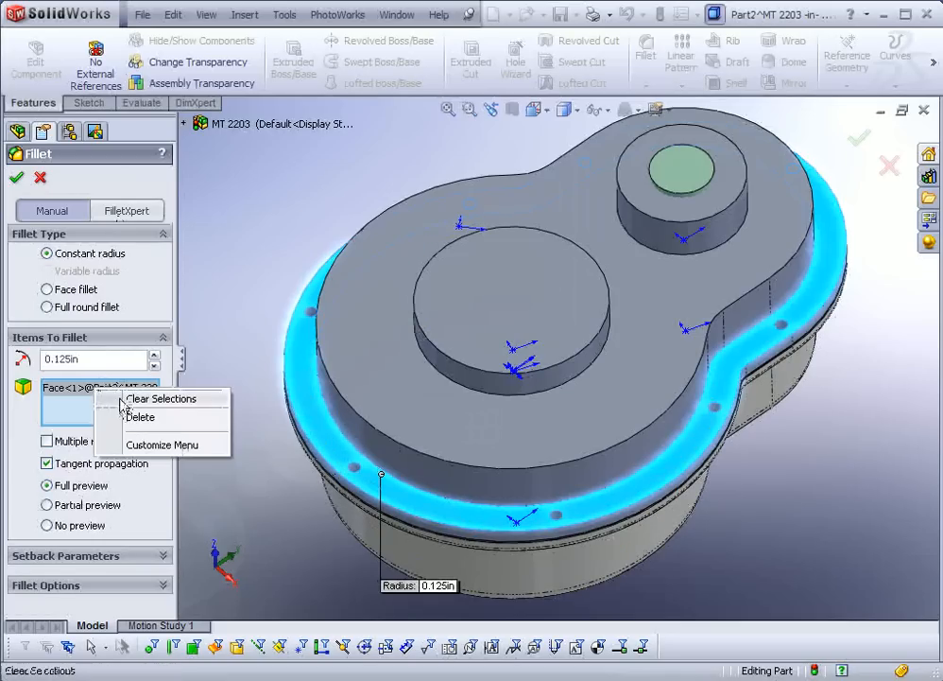
left_click(126, 398)
Apply 0.125 in fillets to the flange's outer upper edge and to the edge where the raised body meets the flange
left_click(320, 458)
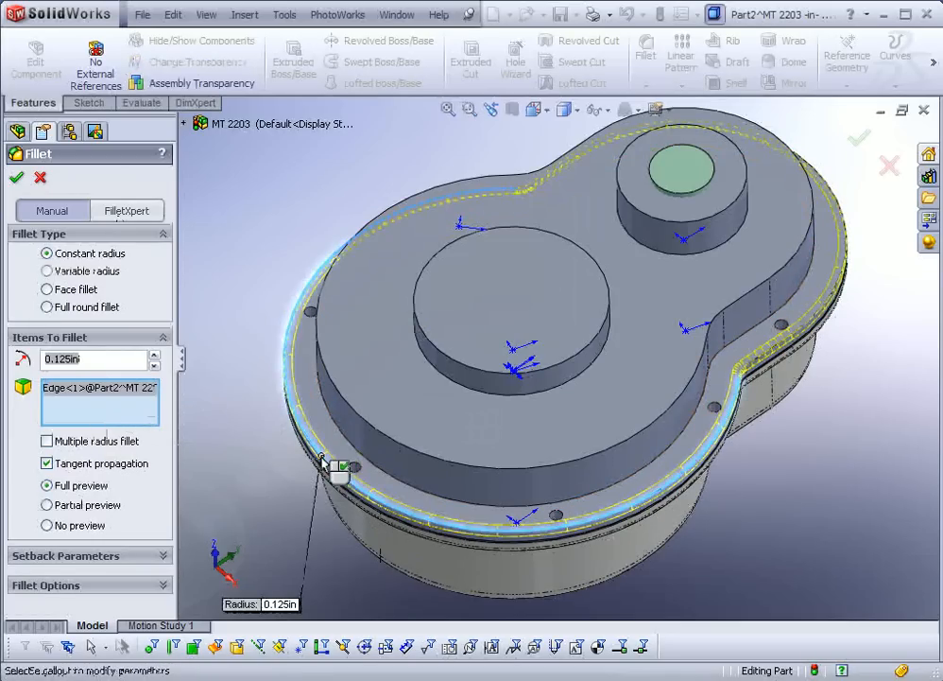
right_click(321, 459)
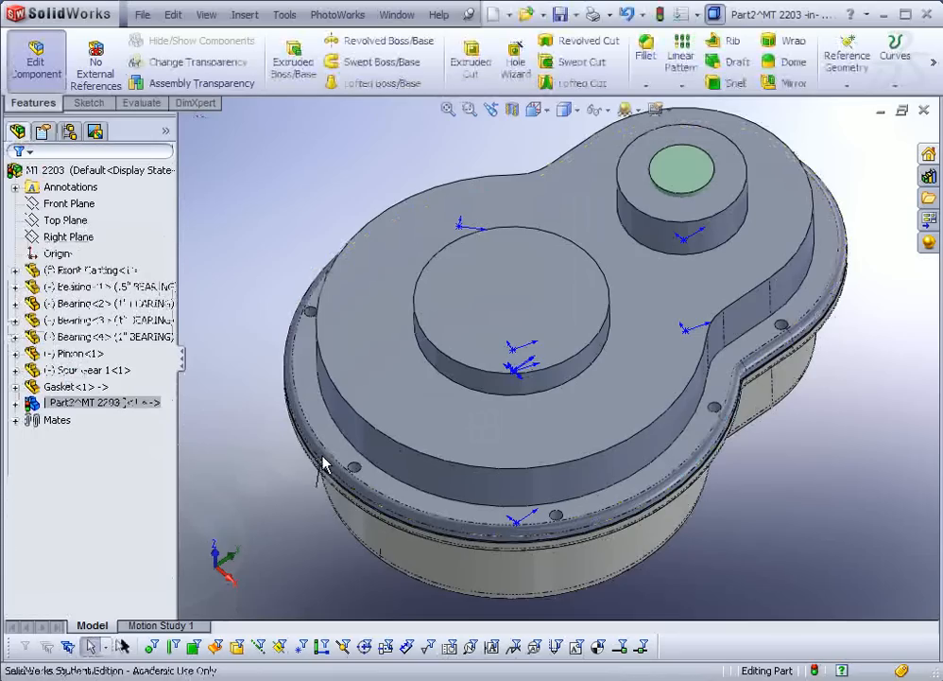
left_click(645, 62)
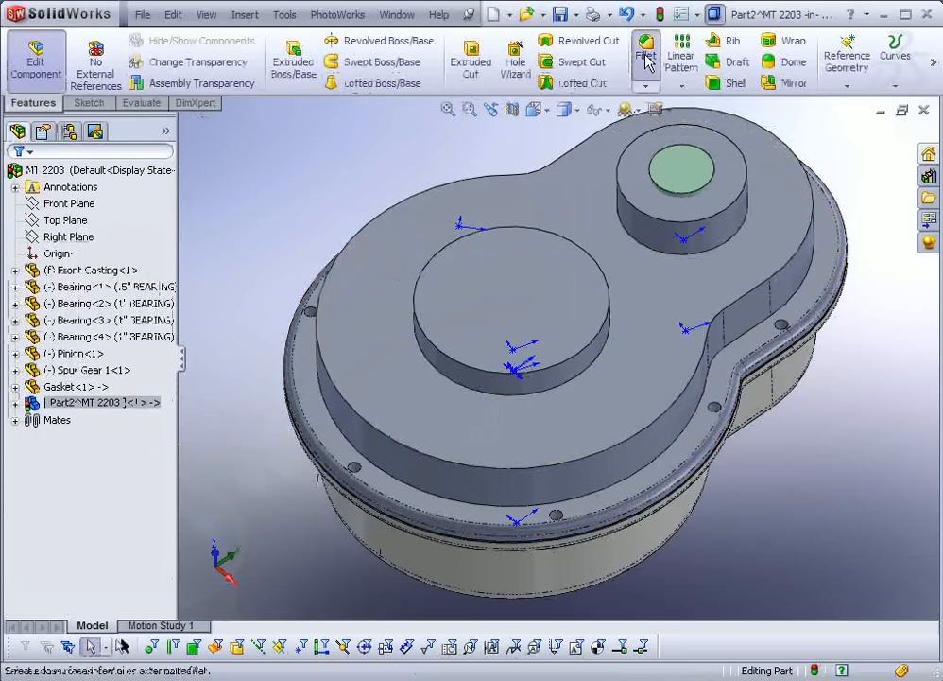
left_click(405, 484)
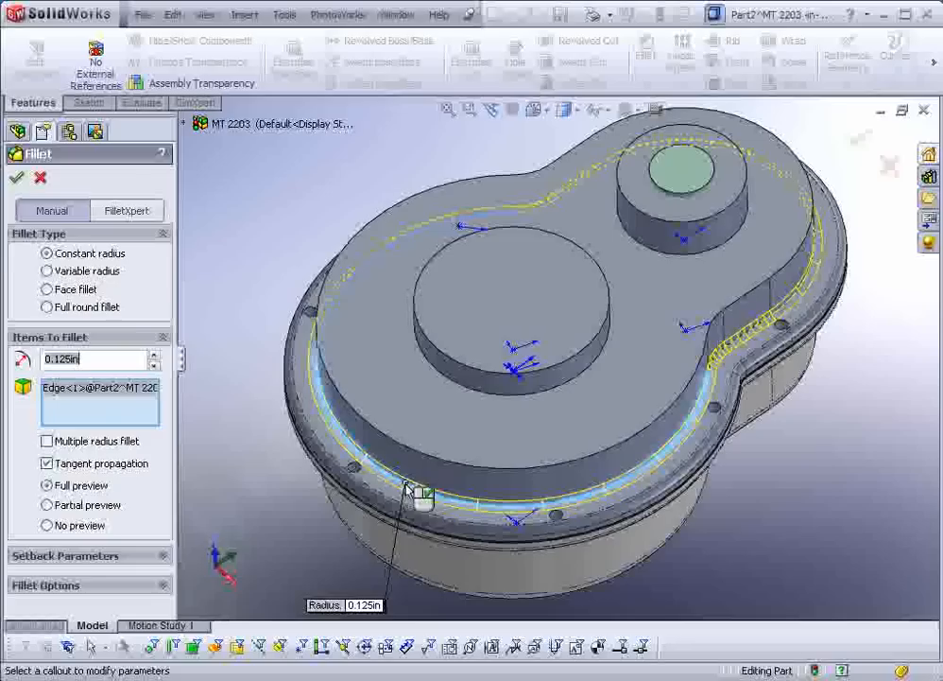
right_click(408, 487)
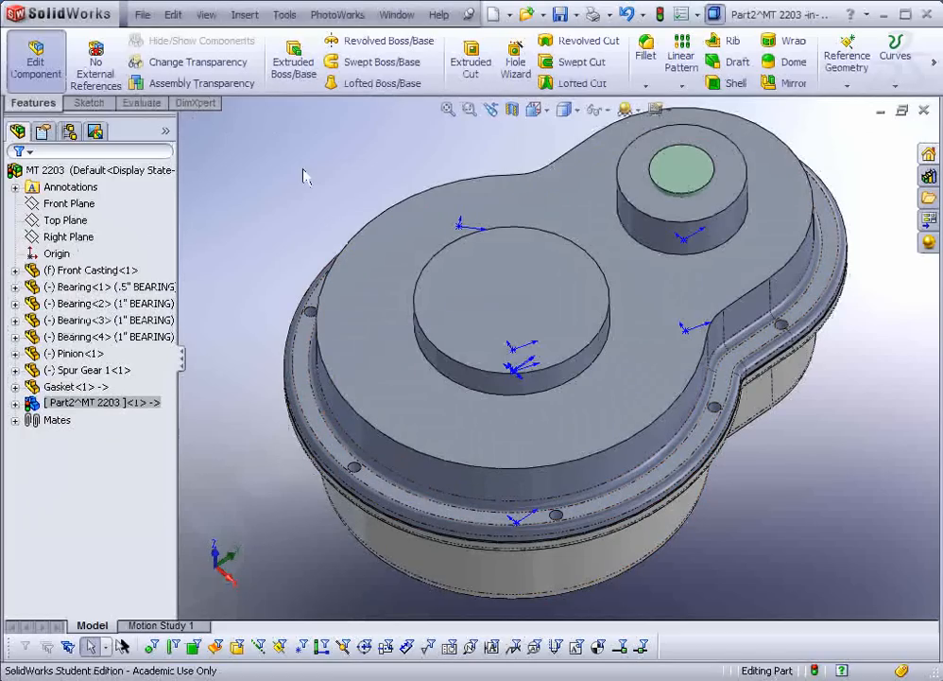
Fillet all edges of the raised cover face and the top edge of the large round boss at 0.25 in
left_click(646, 59)
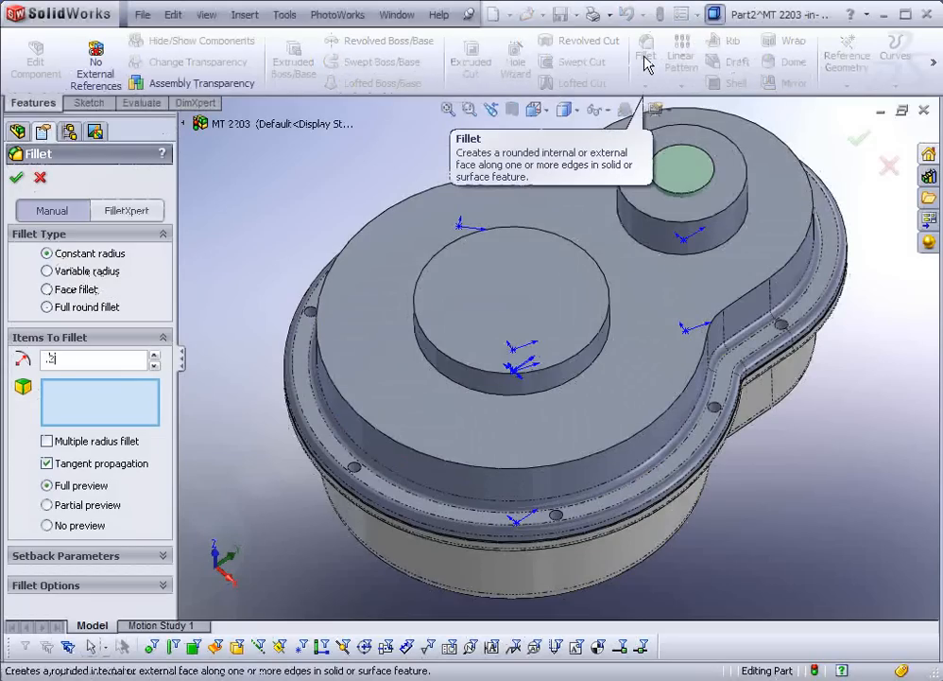
left_click(415, 396)
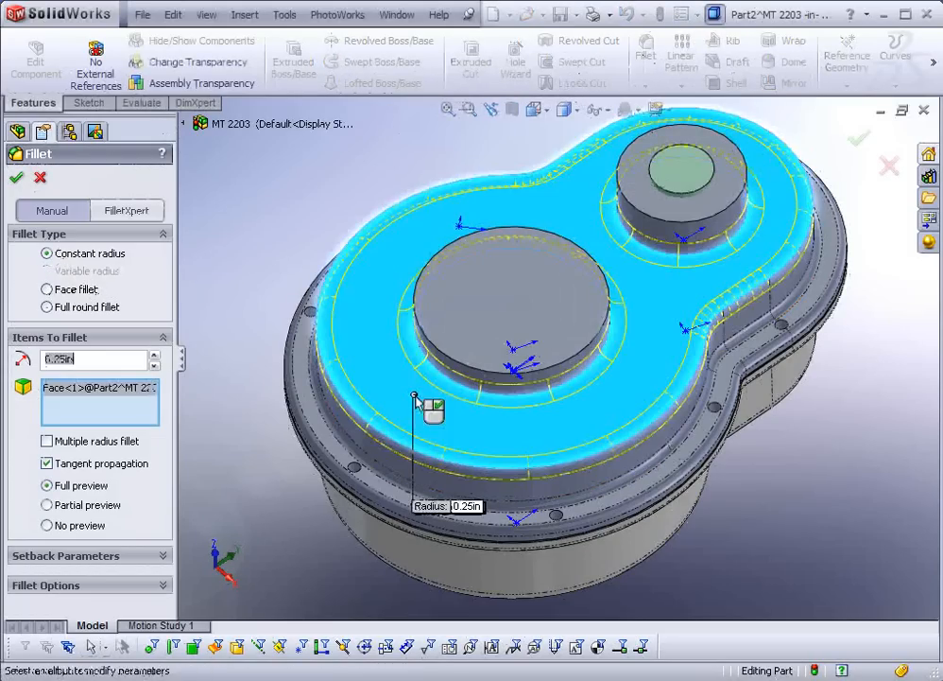
left_click(440, 353)
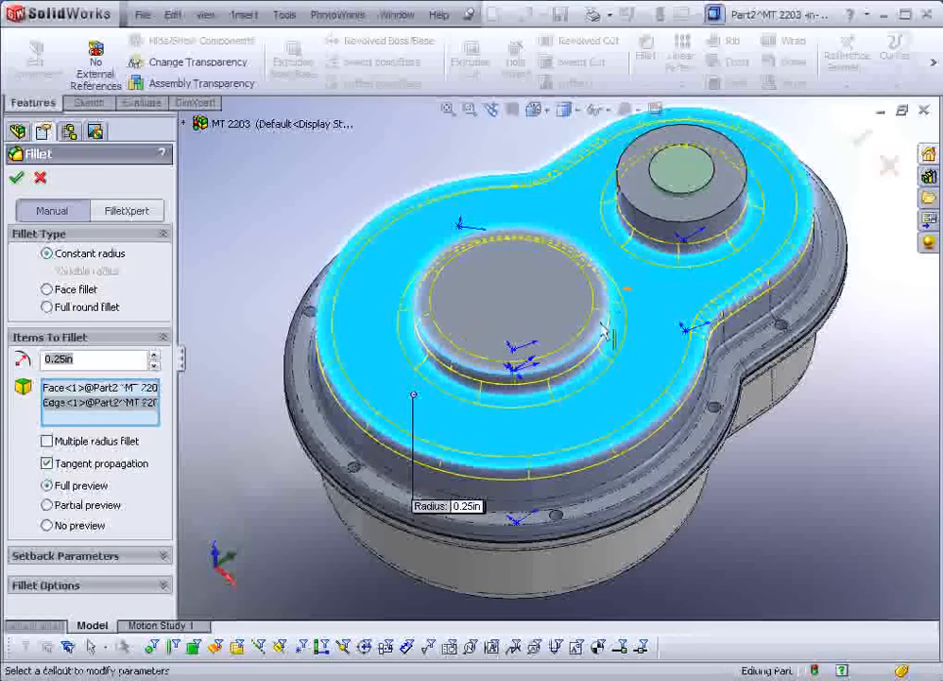
left_click(17, 177)
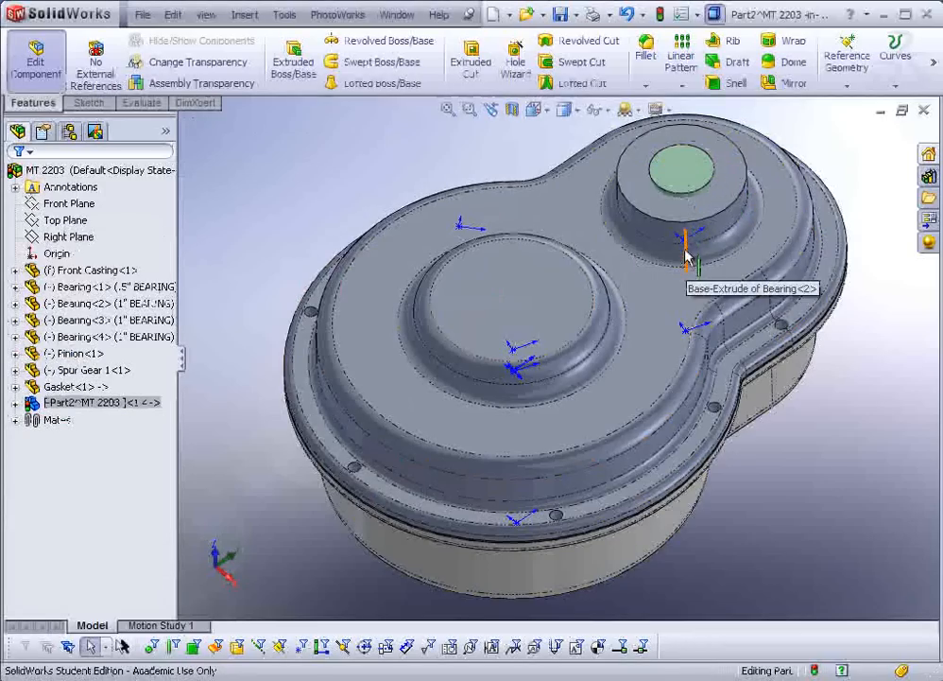
middle_click_drag(336, 168, 375, 181)
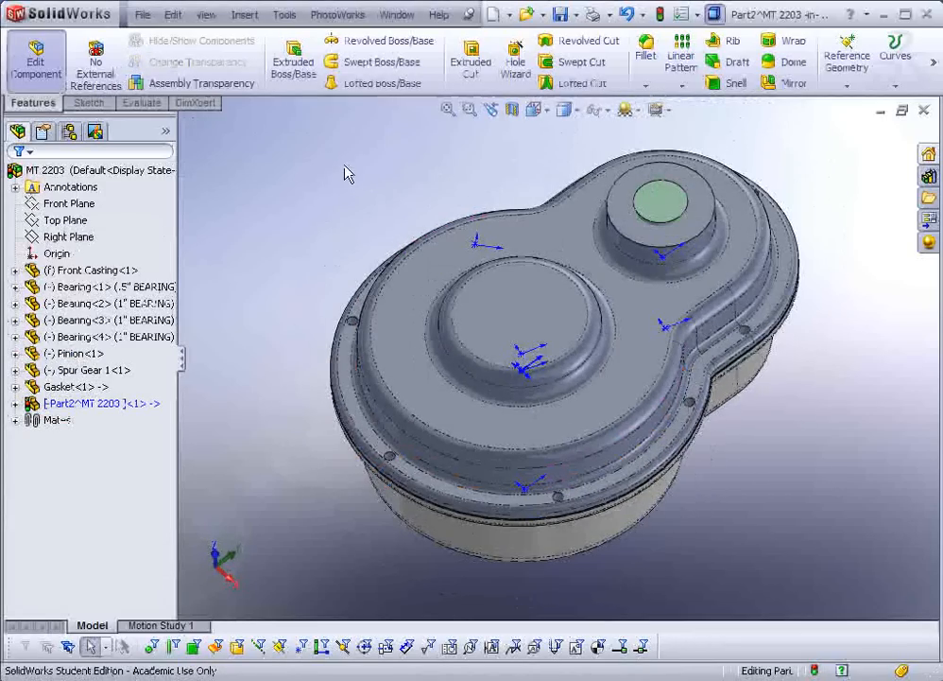
left_click(142, 14)
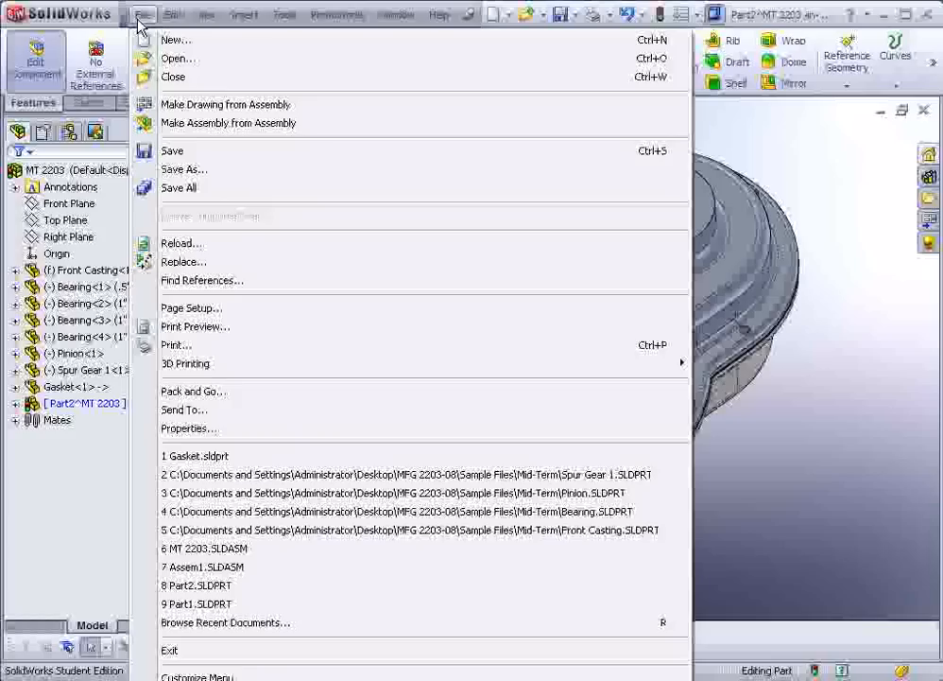
left_click(194, 173)
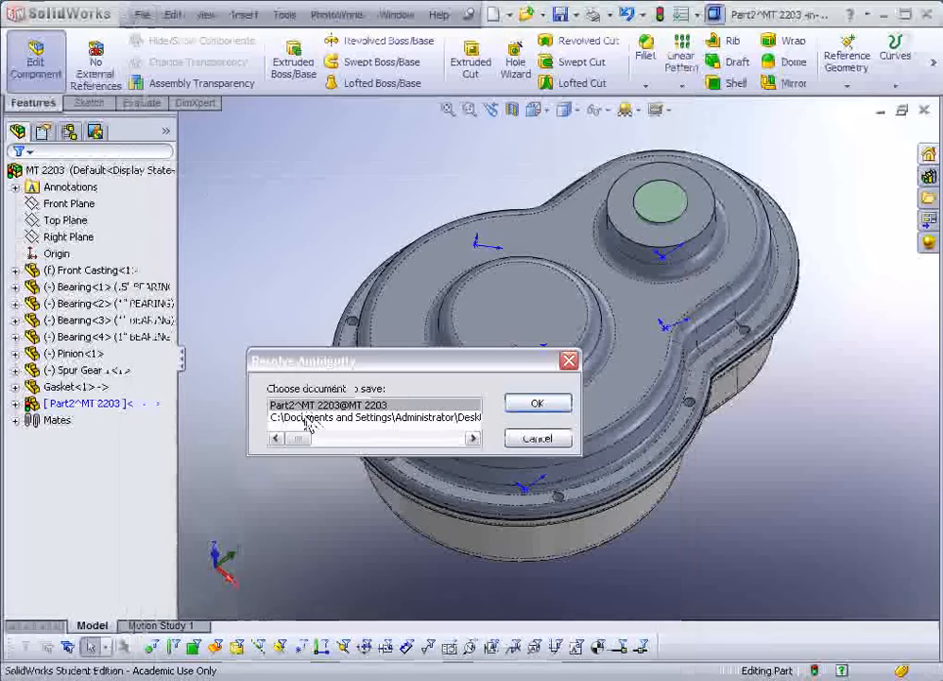
left_click(525, 409)
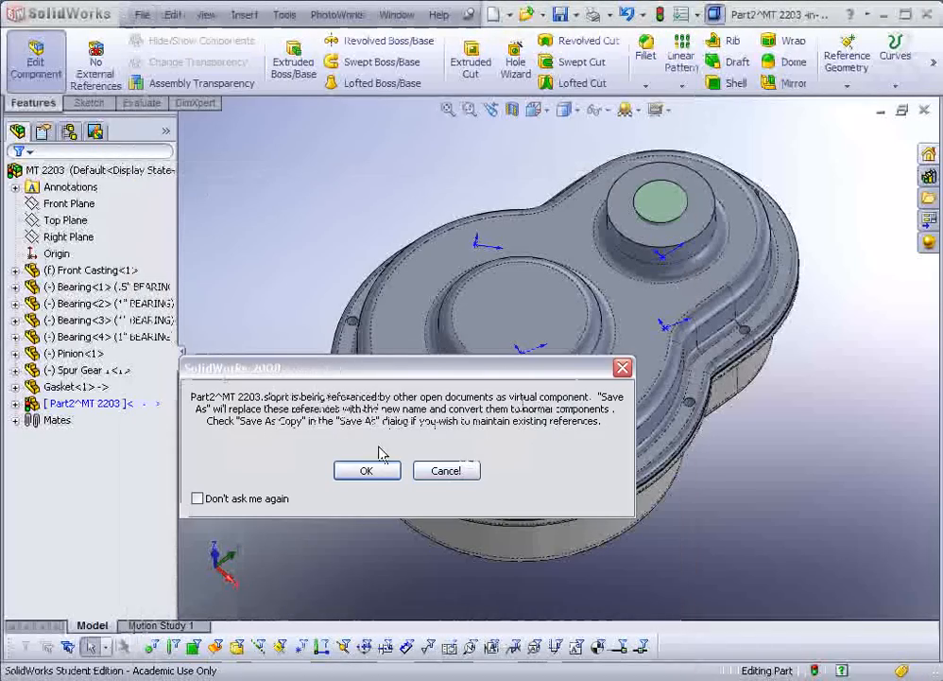
left_click(364, 471)
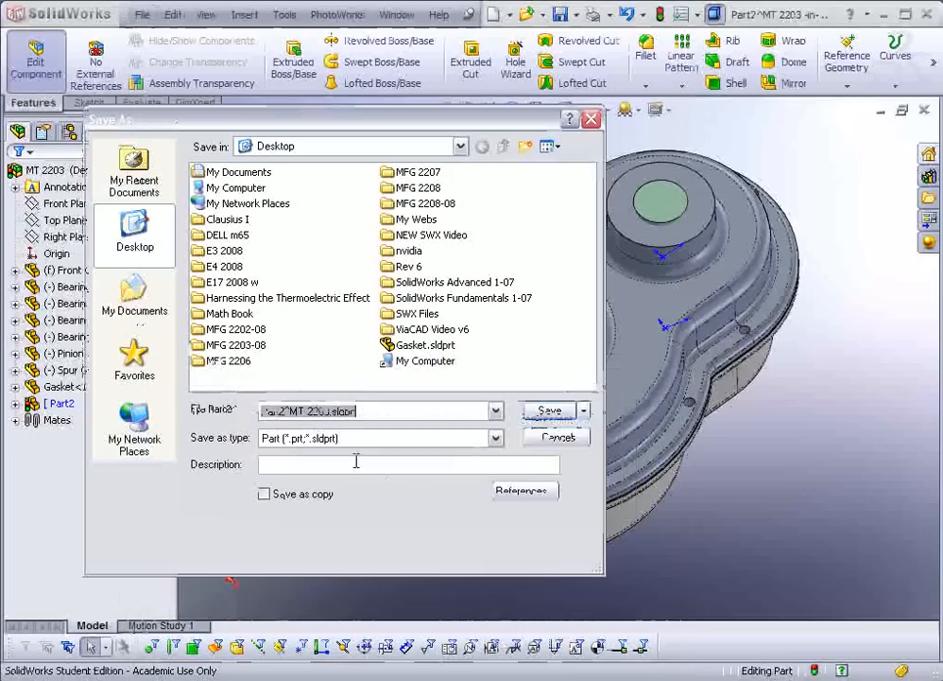
left_click(328, 410)
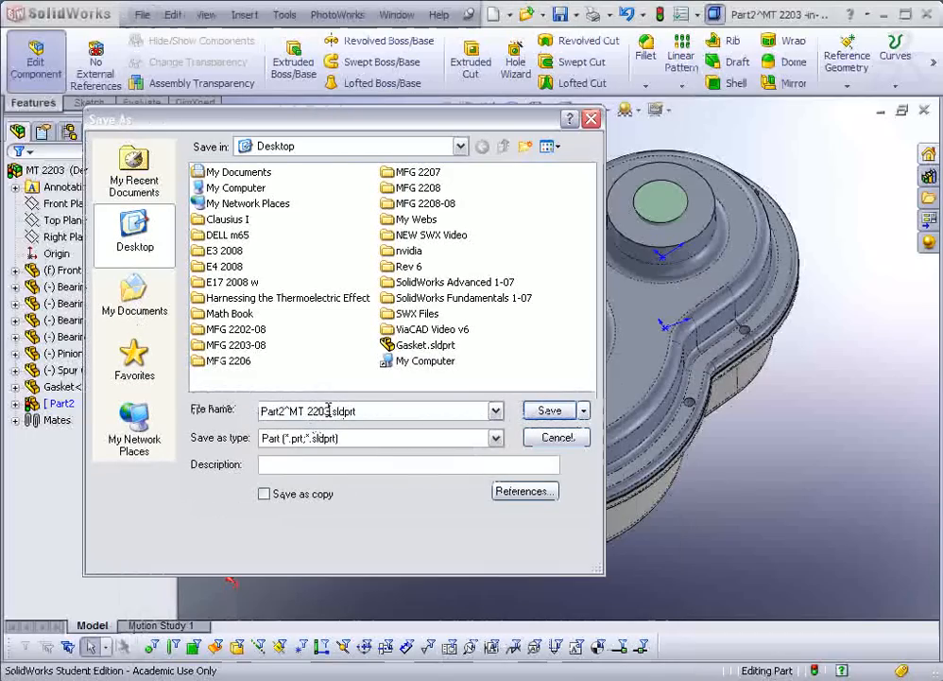
left_click_drag(328, 410, 216, 413)
type("Rs")
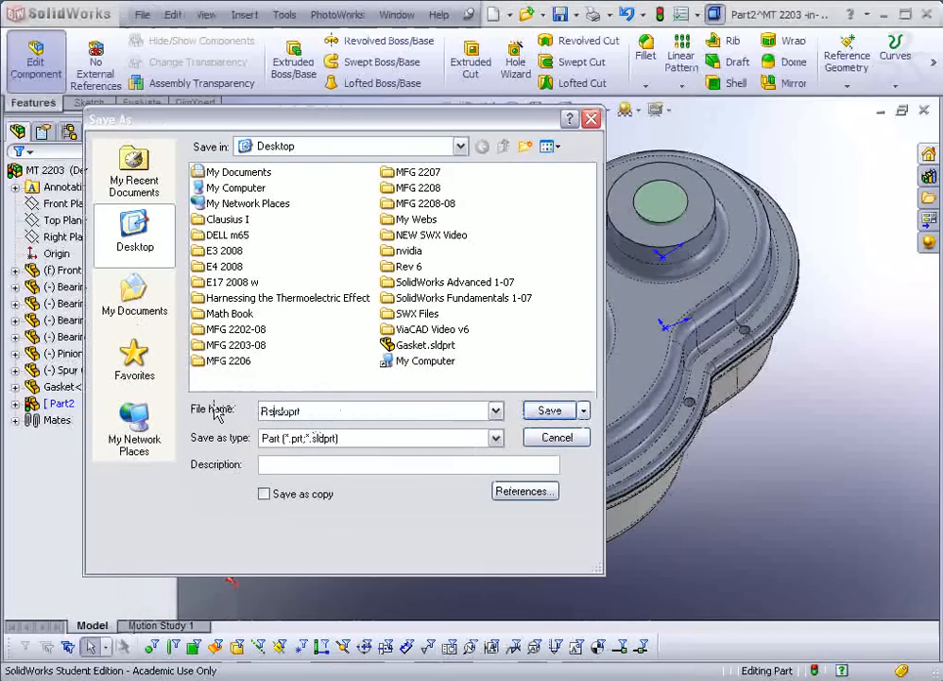
key("alt+space")
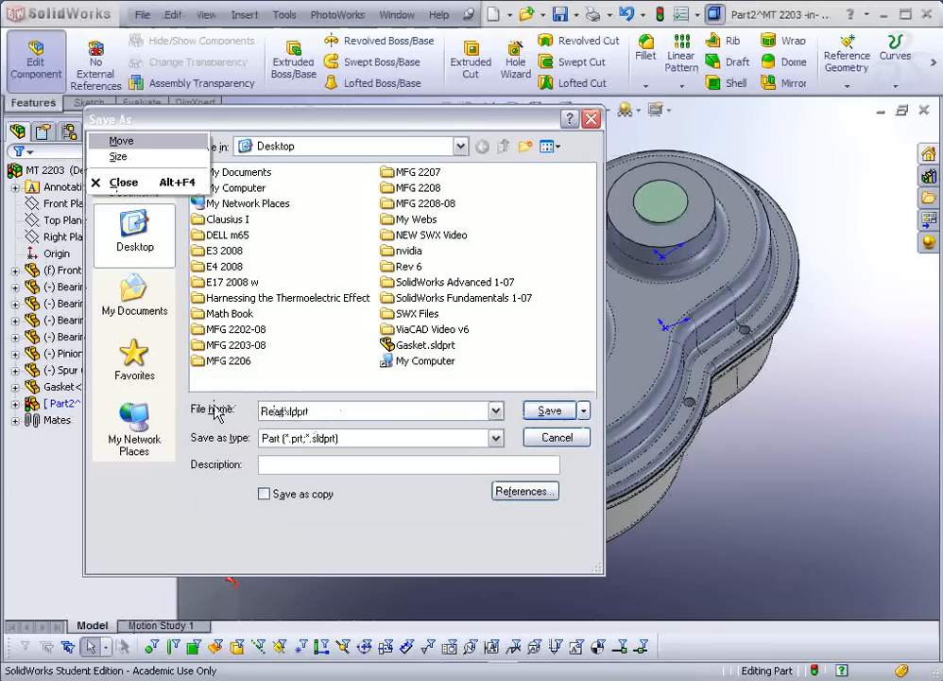
key("c")
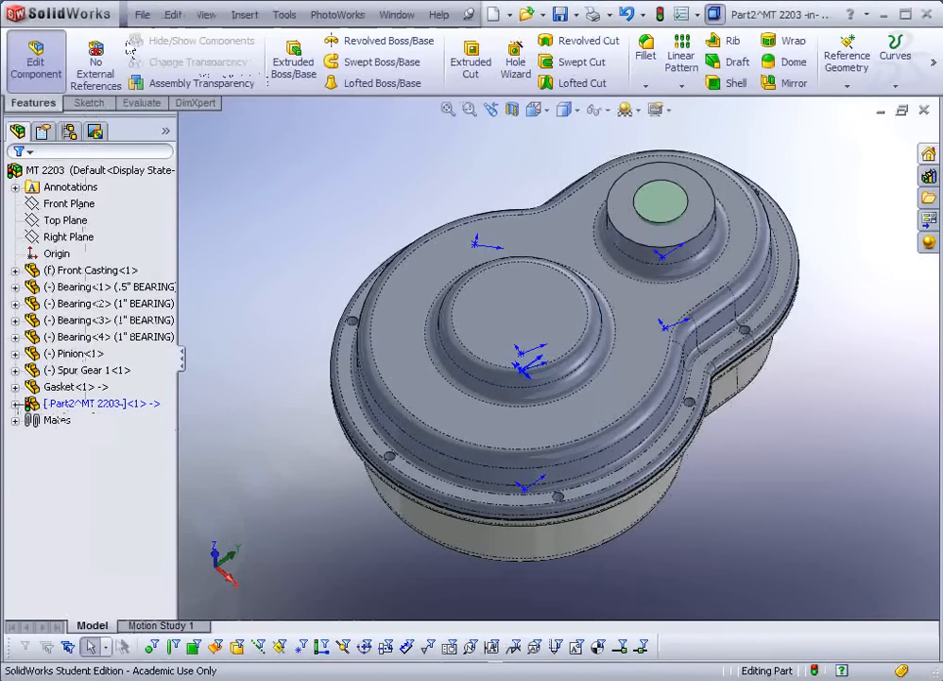
Save the virtual component Part2^MT 2203 to the Desktop as an external part file named Rear Casting
left_click(140, 15)
left_click(175, 170)
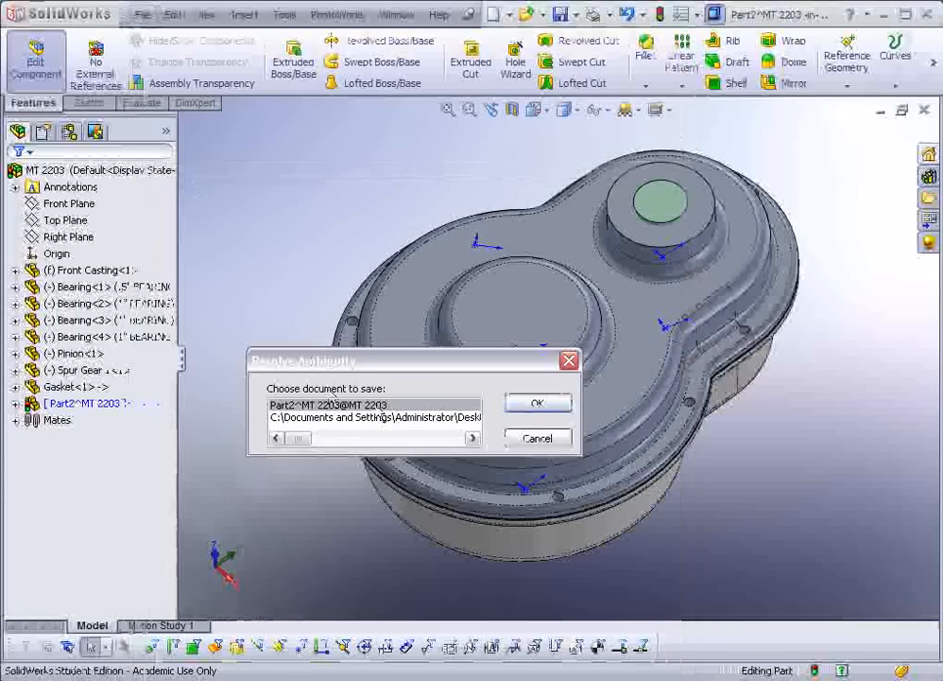
left_click(530, 405)
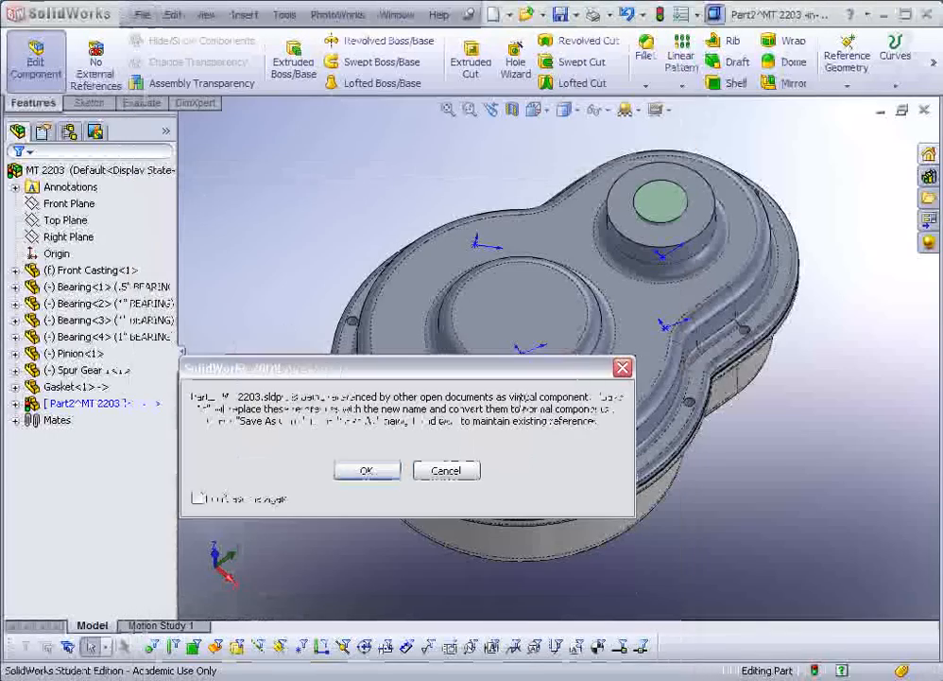
left_click(375, 470)
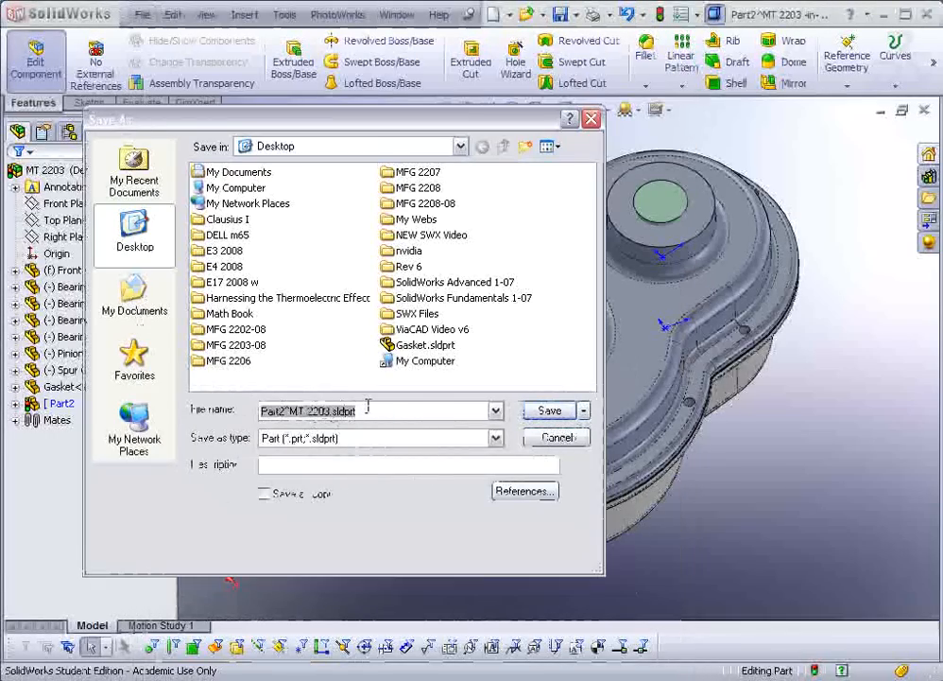
type("Reb")
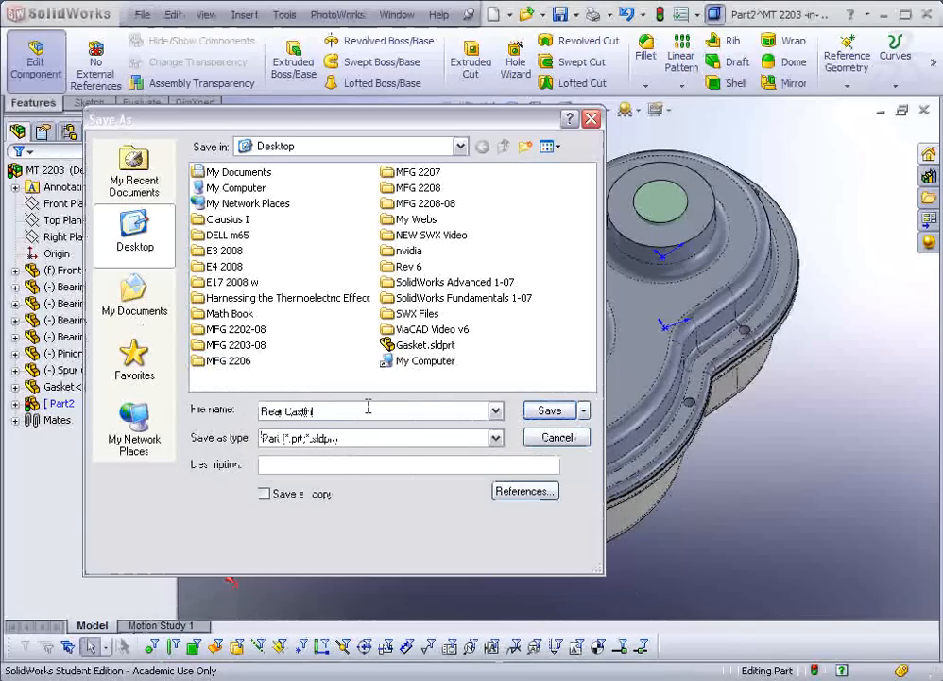
left_click(550, 412)
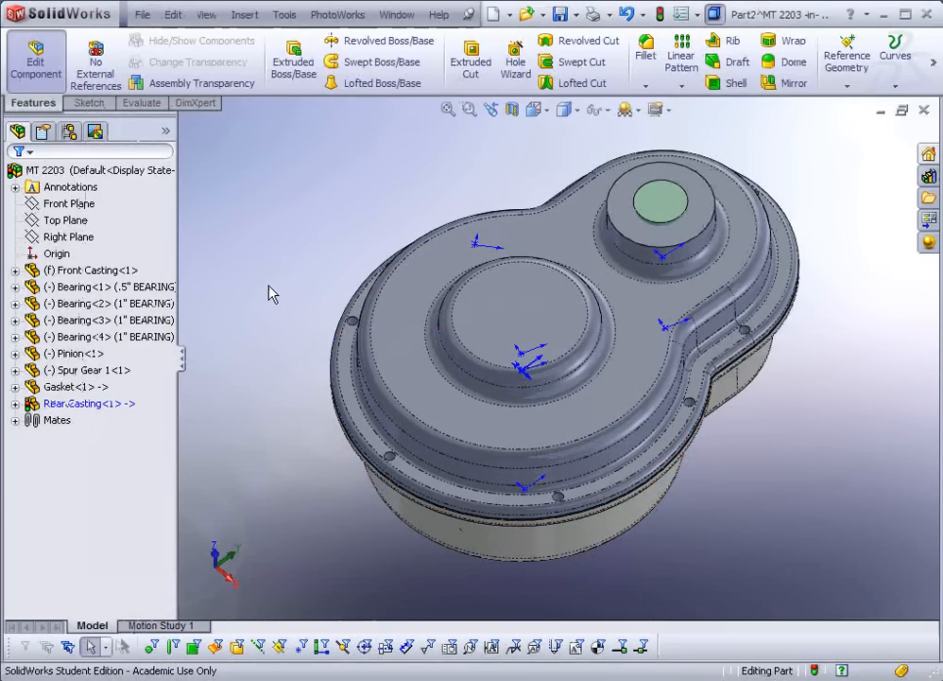
Save the MT 2203.SLDASM assembly document
left_click(561, 14)
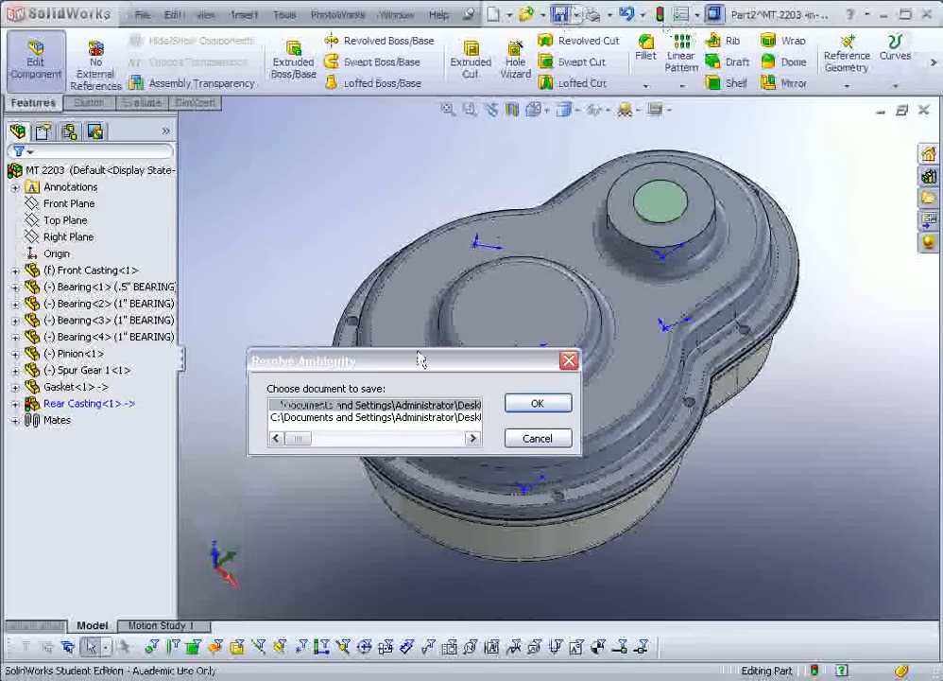
left_click_drag(301, 438, 322, 440)
left_click(319, 421)
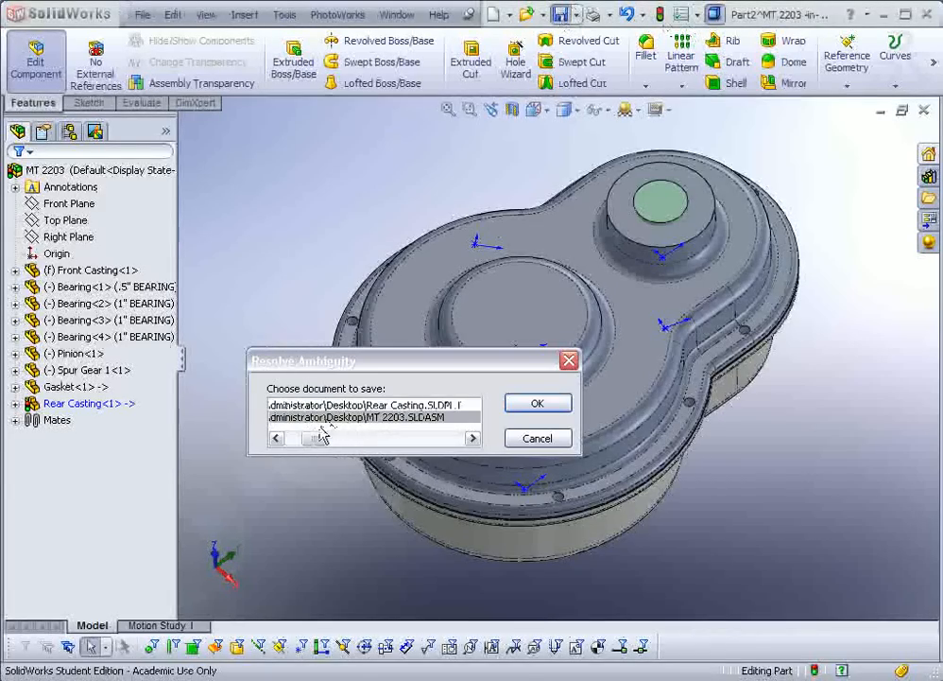
left_click(519, 409)
left_click(391, 382)
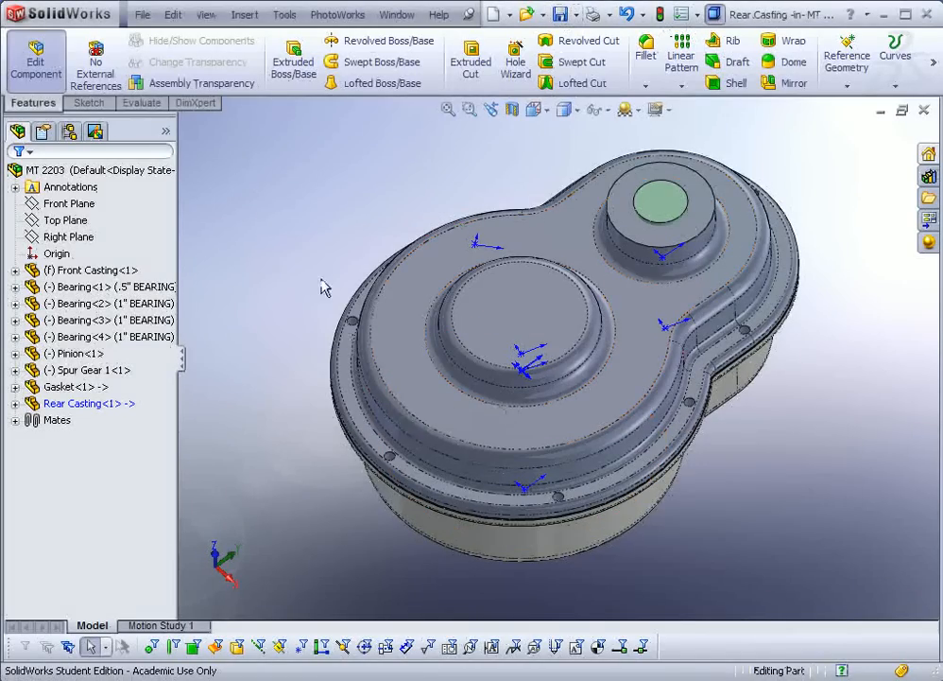
Open the Rear Casting component from the assembly in its own part window
left_click(376, 328)
mouse_move(583, 332)
middle_mouse_down()
mouse_move(578, 357)
mouse_move(589, 331)
middle_mouse_up()
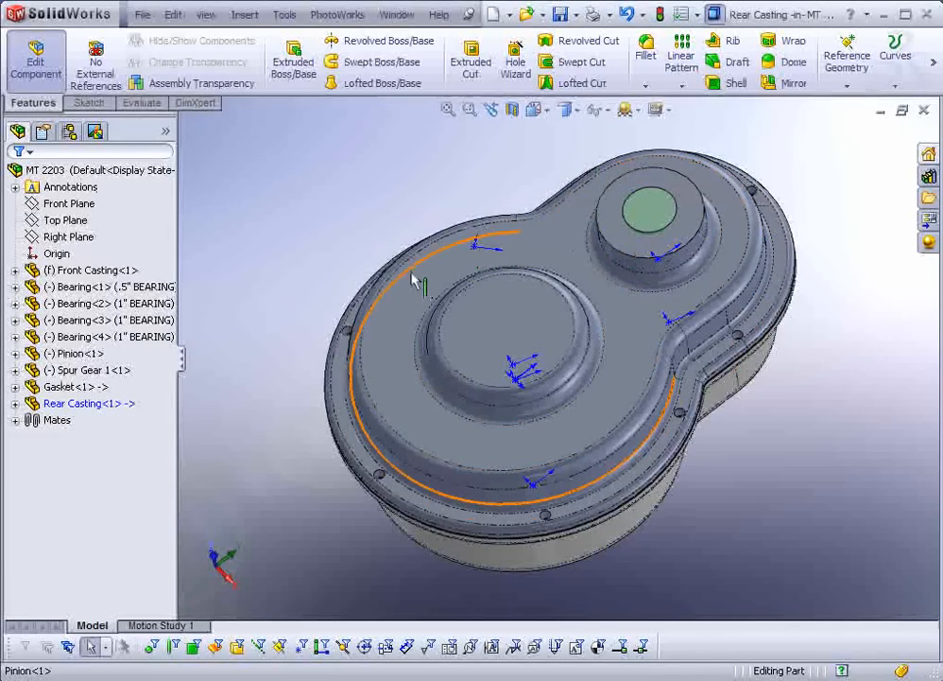
right_click(396, 333)
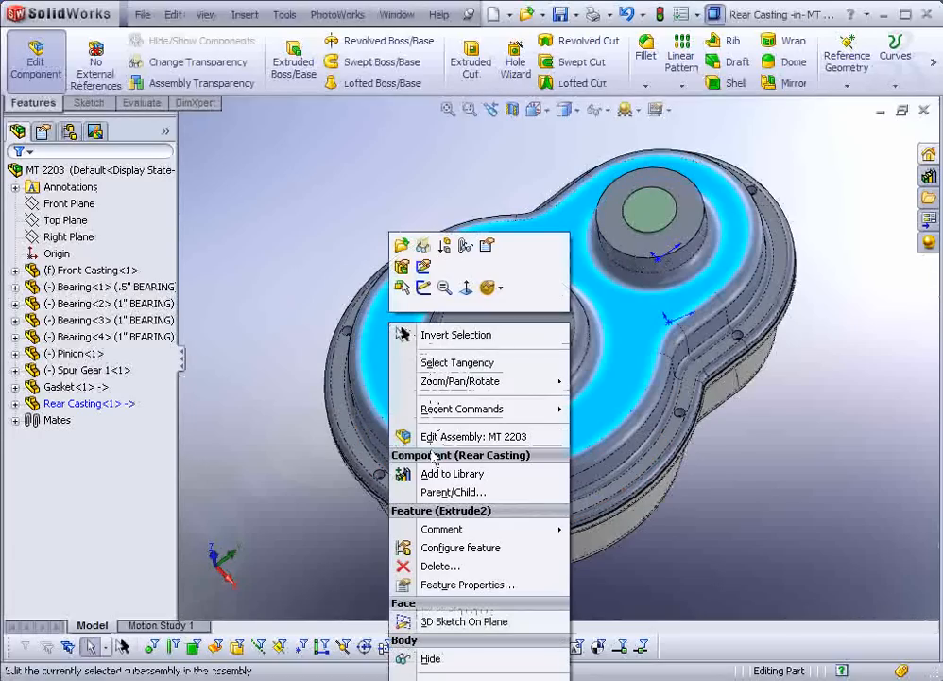
left_click(400, 246)
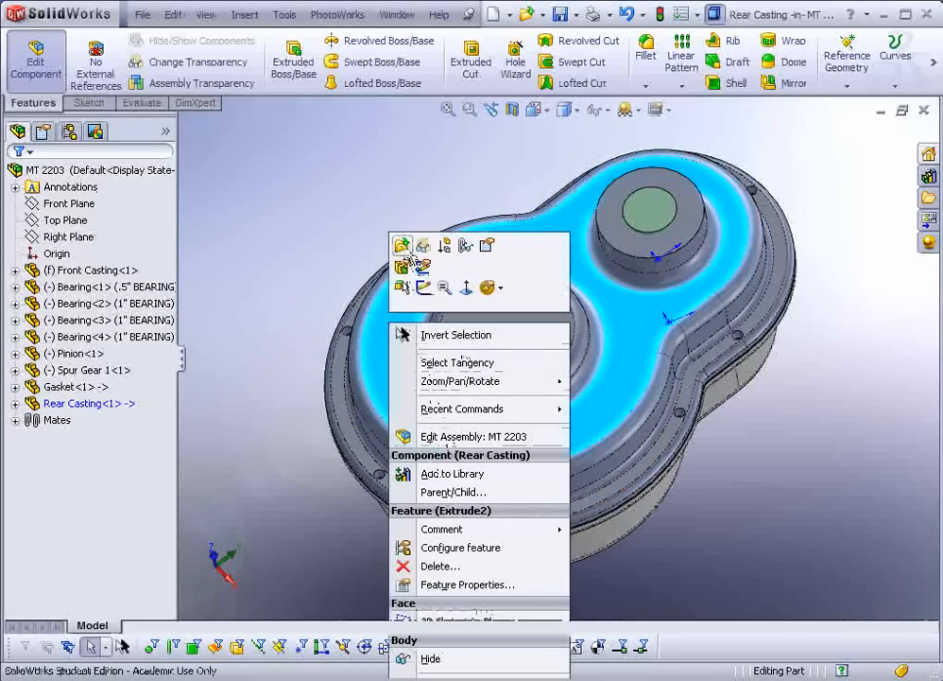
Shell the rear casting with a 0.25 in wall thickness, removing its flat mating face
middle_click_drag(684, 371, 454, 221)
scroll(678, 424, "up", 5)
scroll(747, 421, "down", 3)
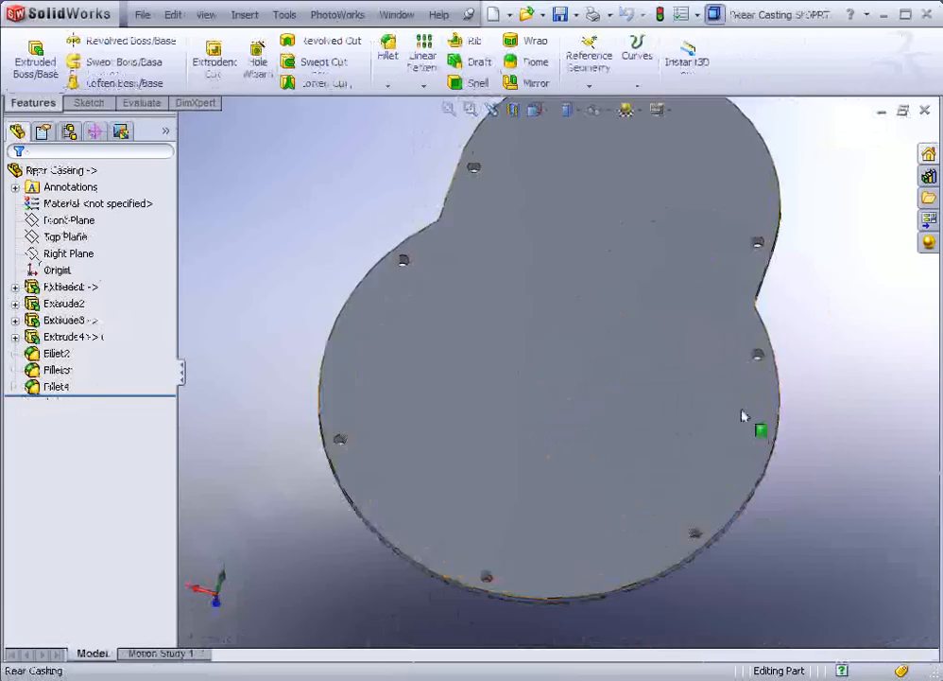
middle_click_drag(748, 422, 625, 377)
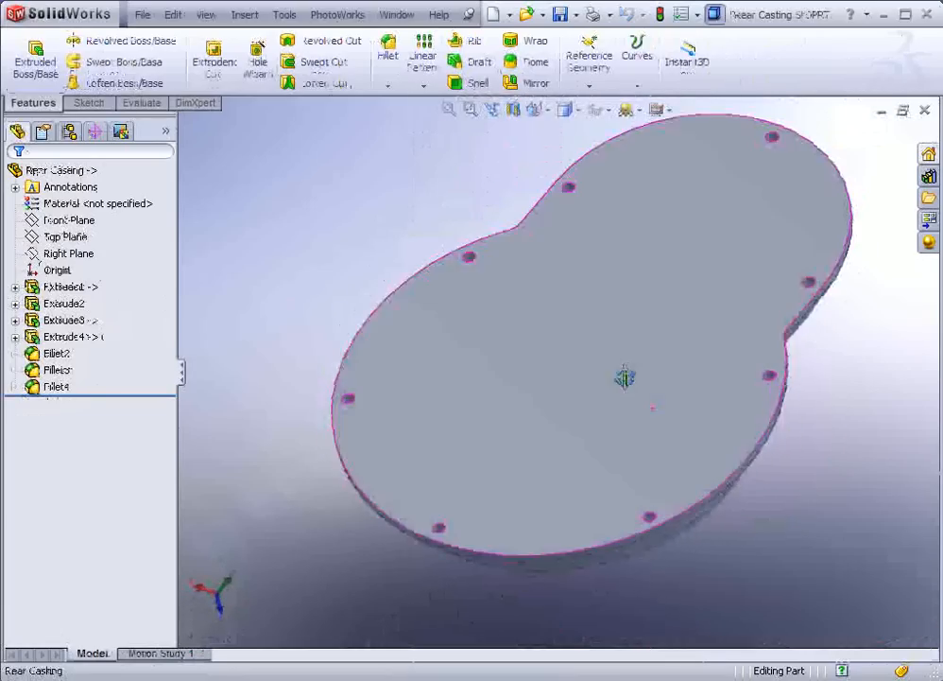
left_click(603, 321)
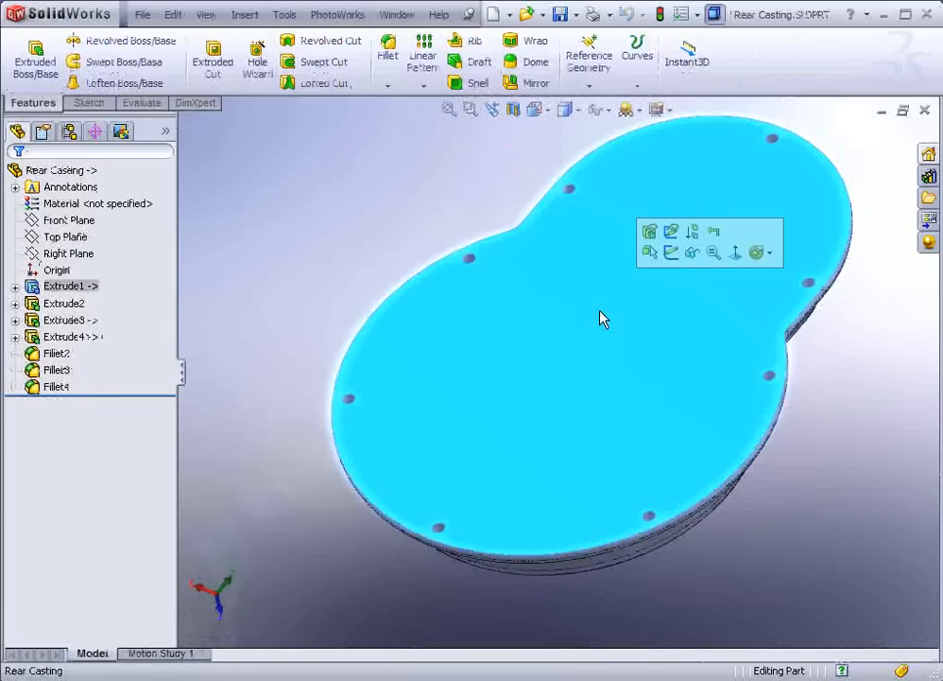
left_click(458, 85)
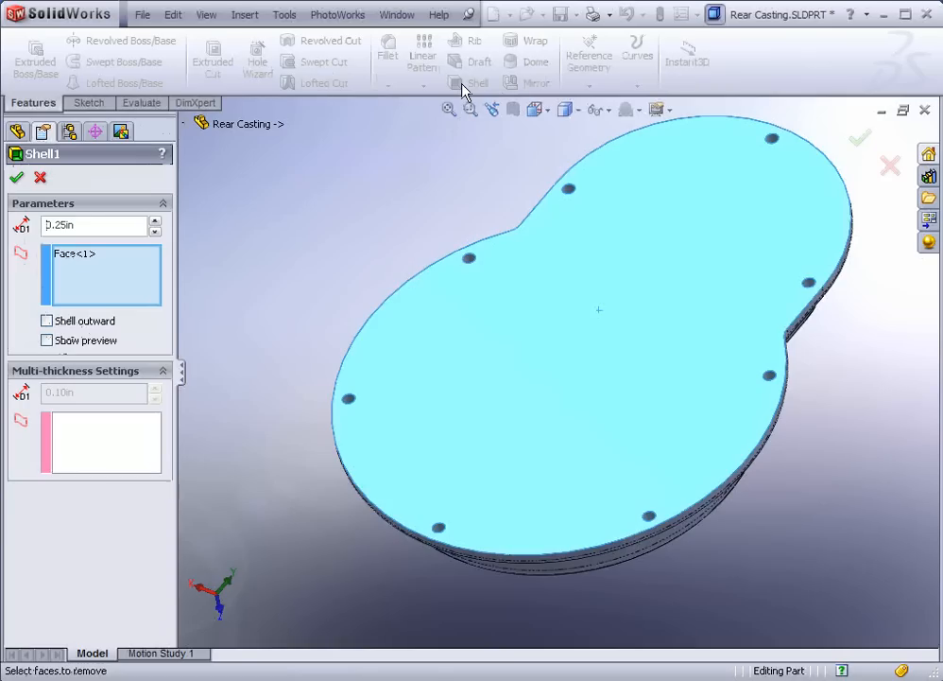
left_click(16, 178)
Fillet the cavity floor's outer edge and the bottom edge of the large round recess at 0.10 in
middle_click_drag(474, 343, 609, 259)
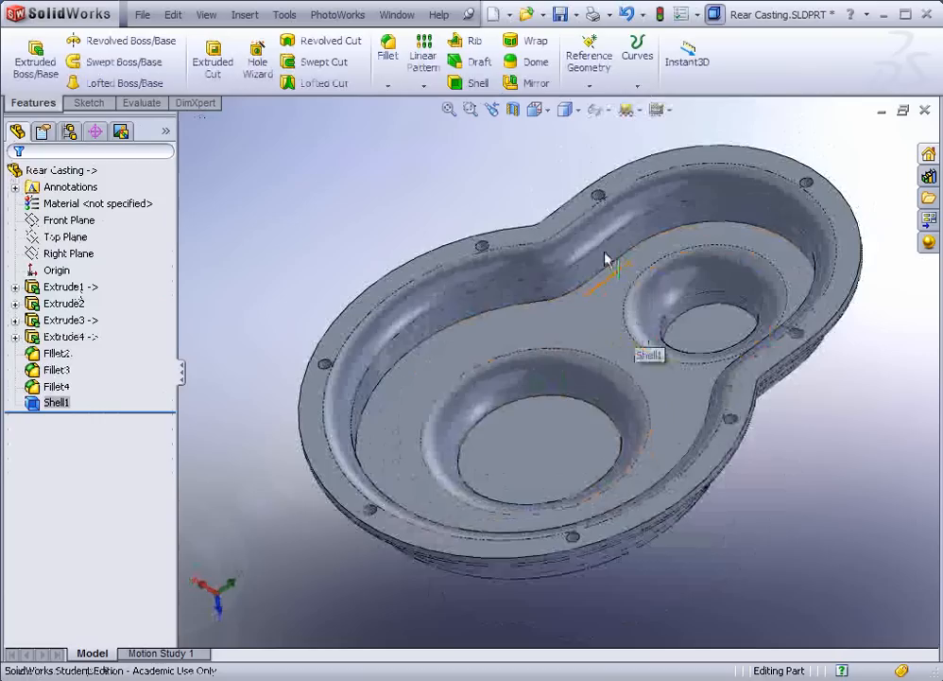
left_click(389, 49)
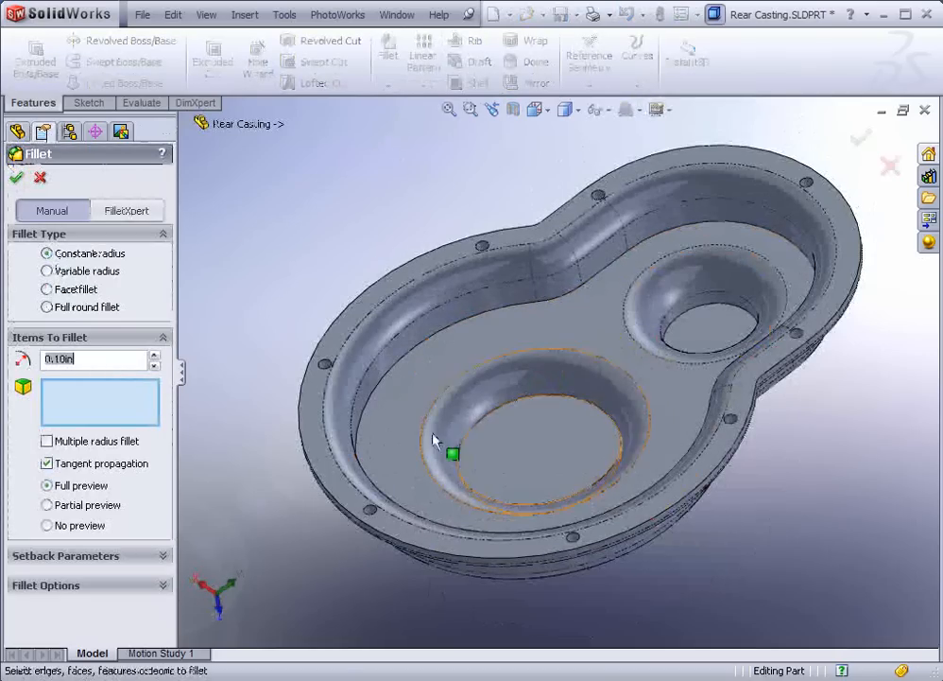
left_click(409, 355)
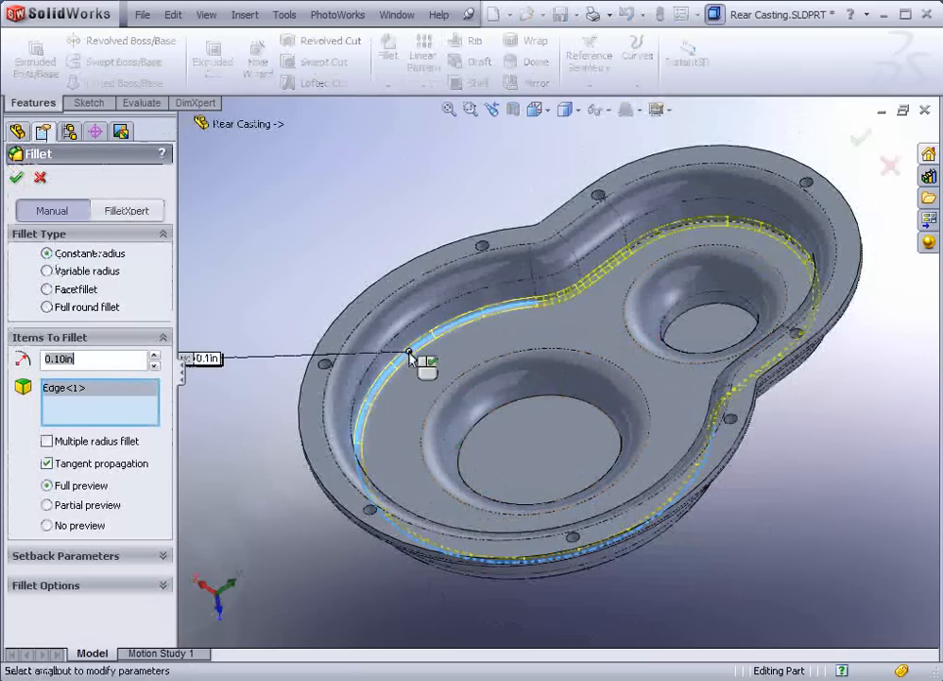
left_click(500, 416)
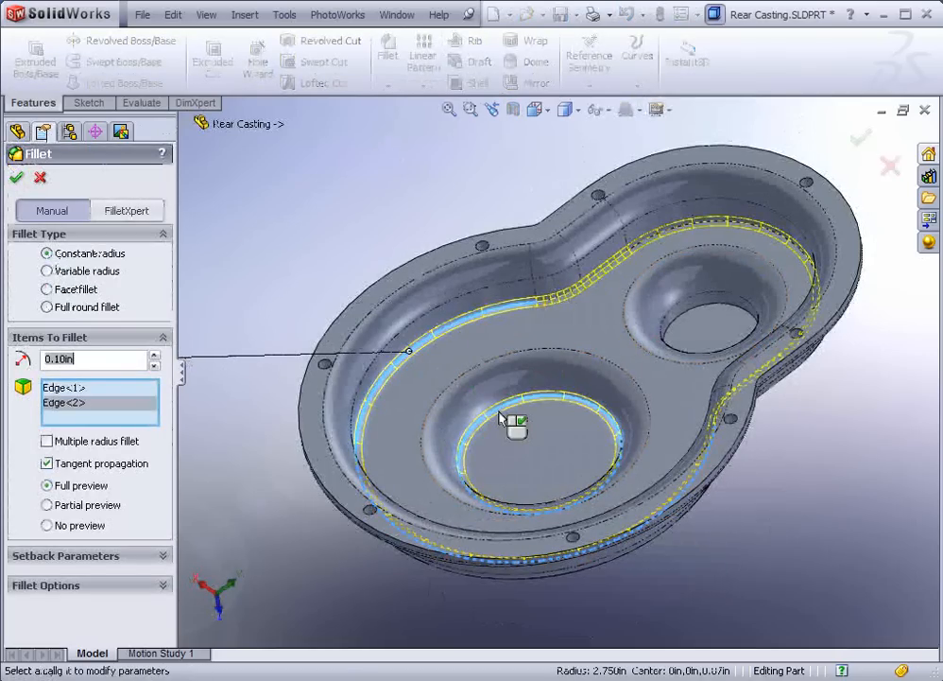
right_click(500, 416)
Sketch a circle about 1.09 in in diameter on the small round recess's floor, concentric with the recess
middle_click_drag(663, 334, 685, 352)
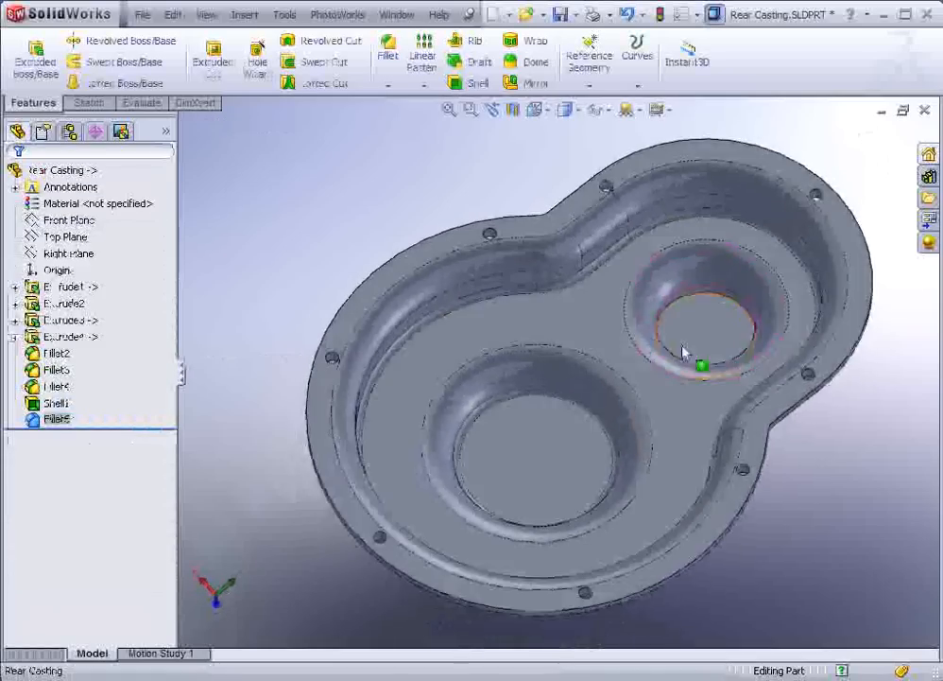
scroll(684, 351, "down", 3)
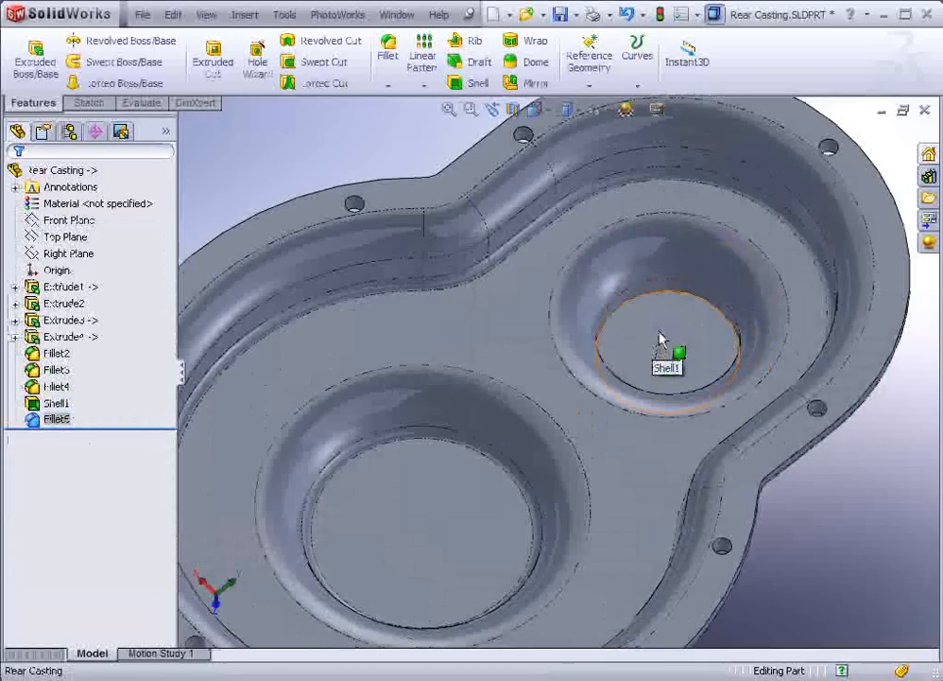
left_click(661, 340)
left_click(729, 270)
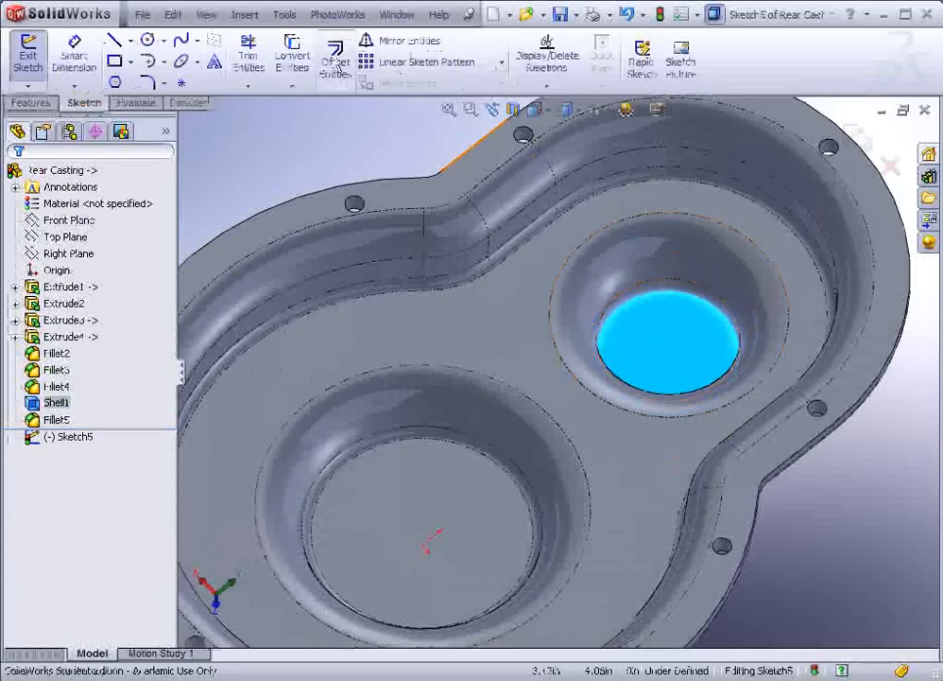
left_click(148, 40)
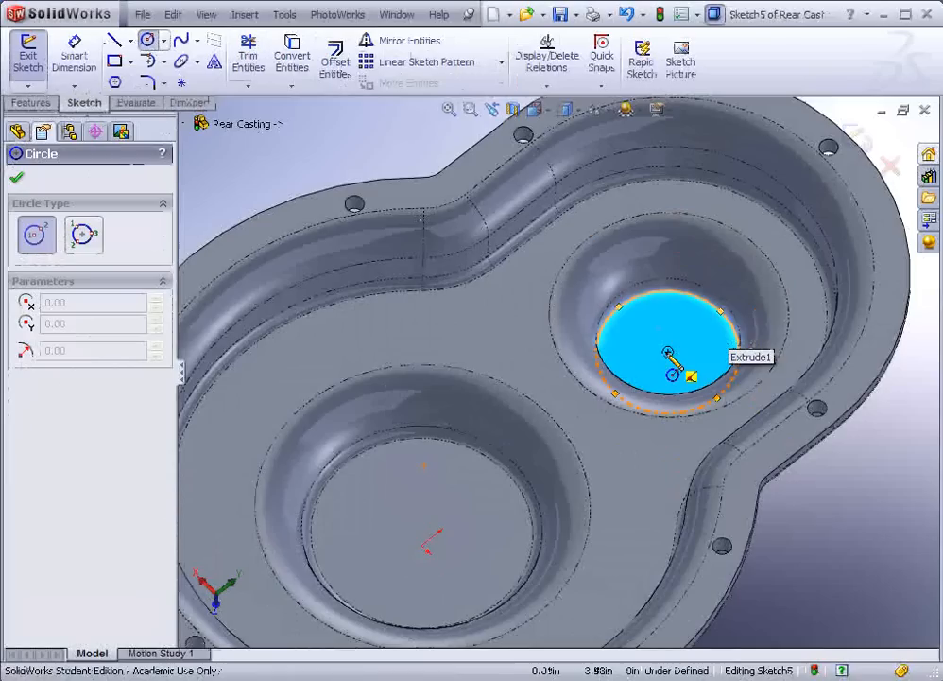
left_click(670, 352)
left_click(725, 333)
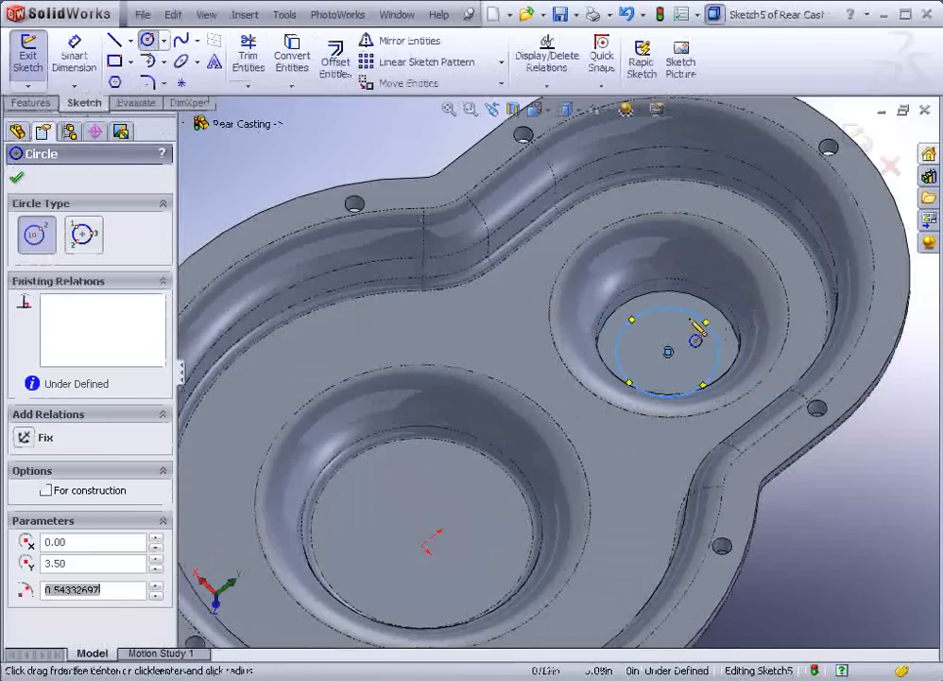
Dimension the circle's diameter at 1.447 in, consulting the rear casting drawing in the 2203 Mid-Term Word document
left_click(80, 54)
left_click(720, 324)
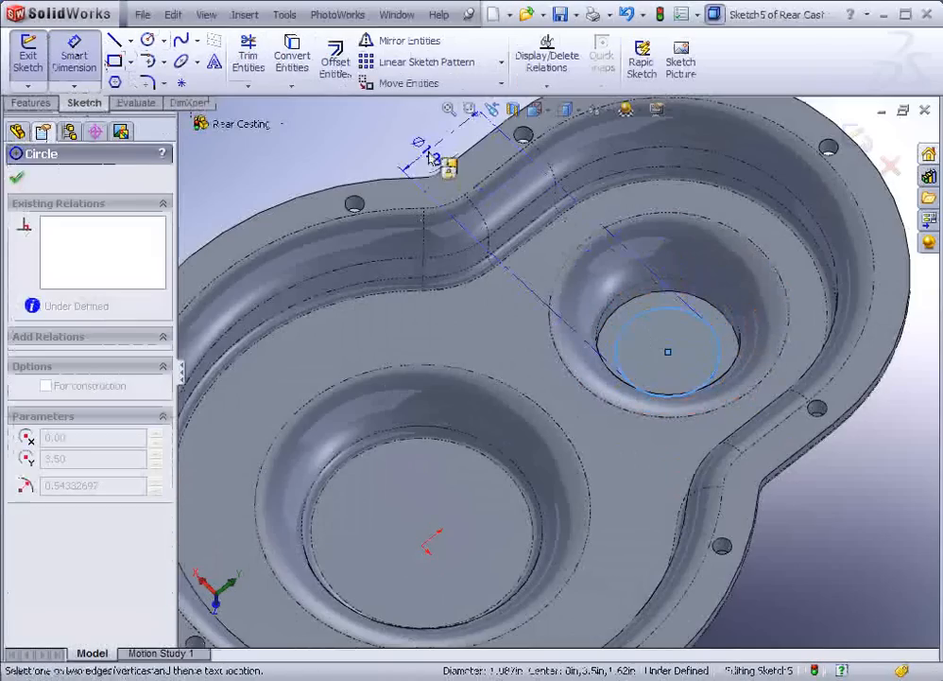
left_click(316, 163)
key("alt+Tab")
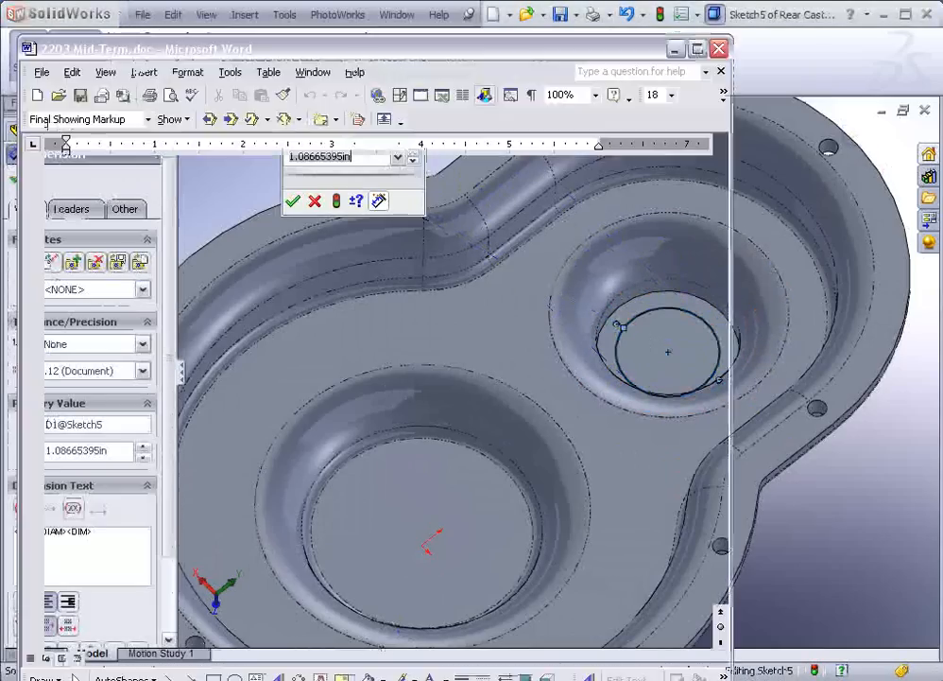
scroll(397, 468, "down", 5)
scroll(408, 539, "down", 3)
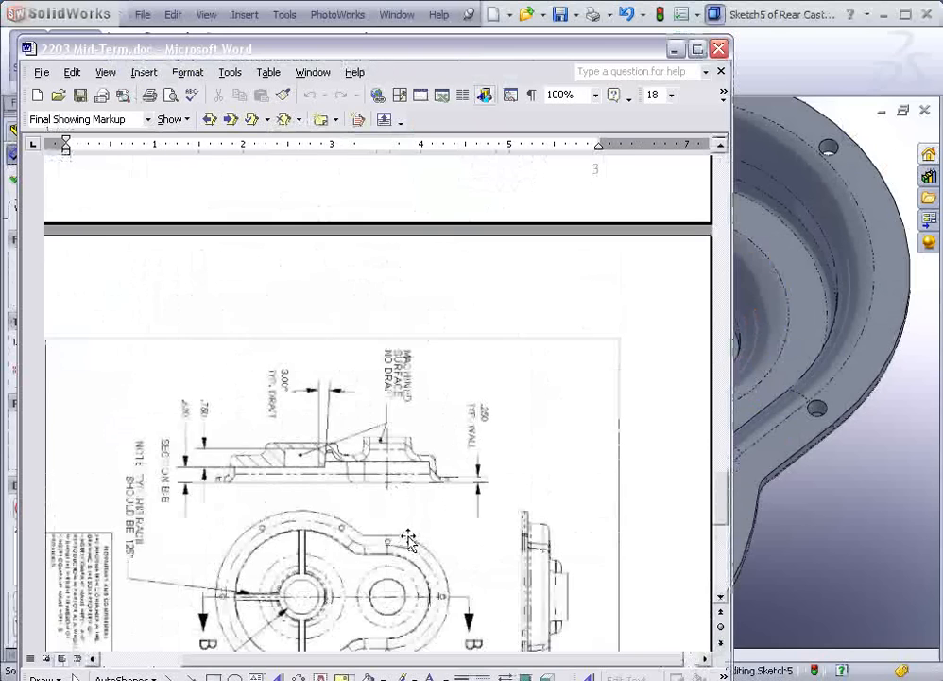
scroll(408, 539, "down", 8)
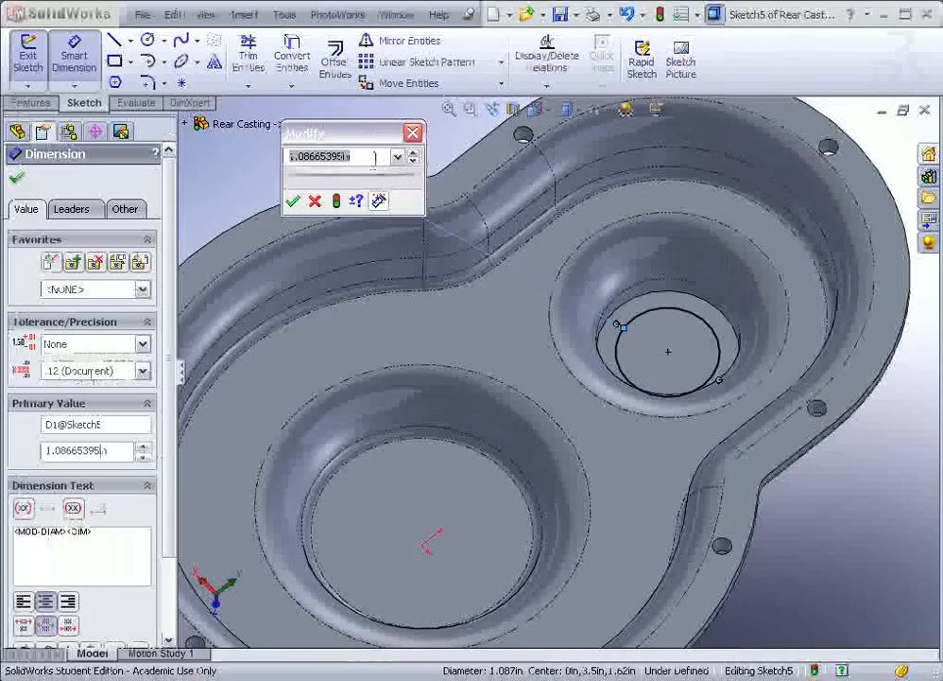
type("1.447'")
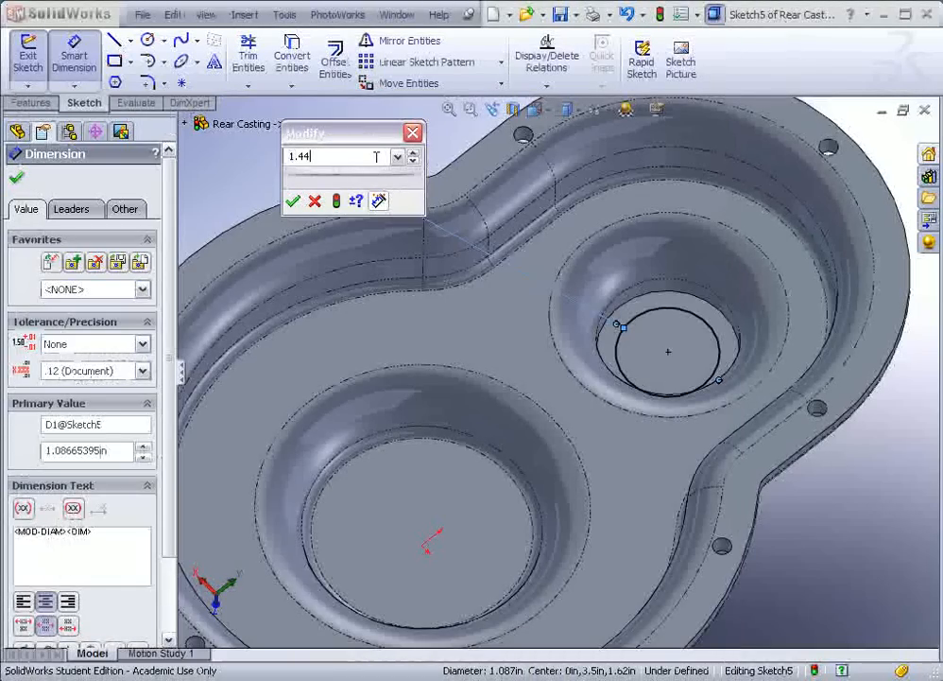
left_click(292, 203)
Cut the circle in the small recess's floor through all
left_click(35, 104)
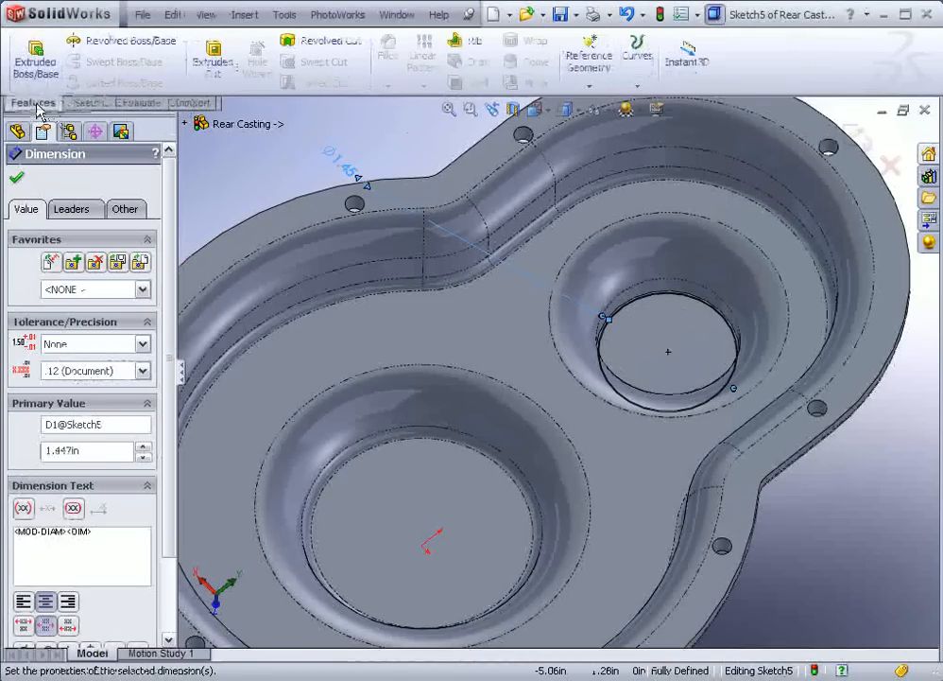
left_click(213, 66)
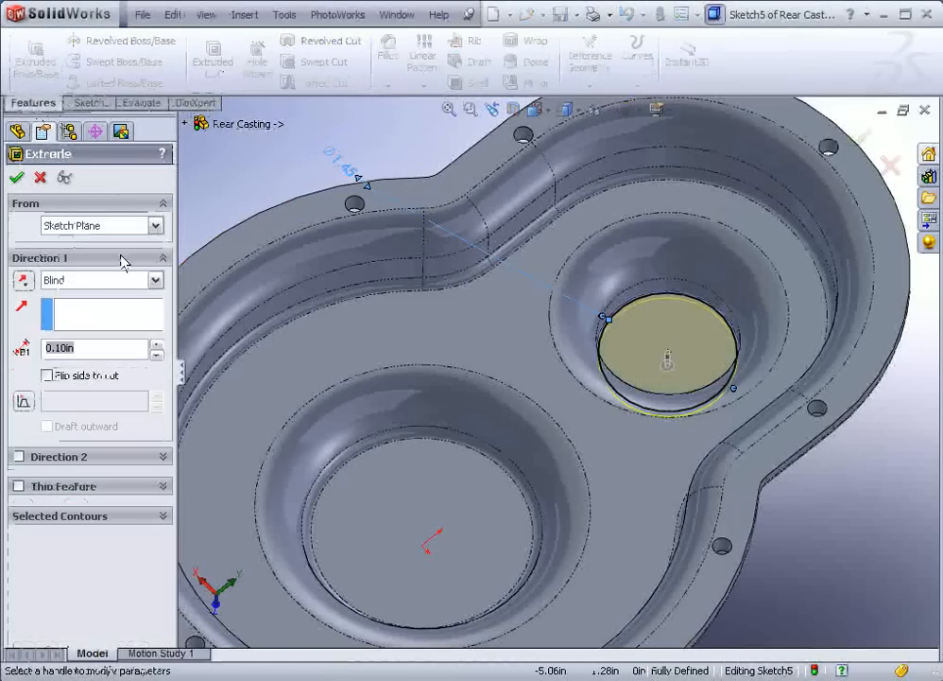
left_click(118, 284)
left_click(90, 309)
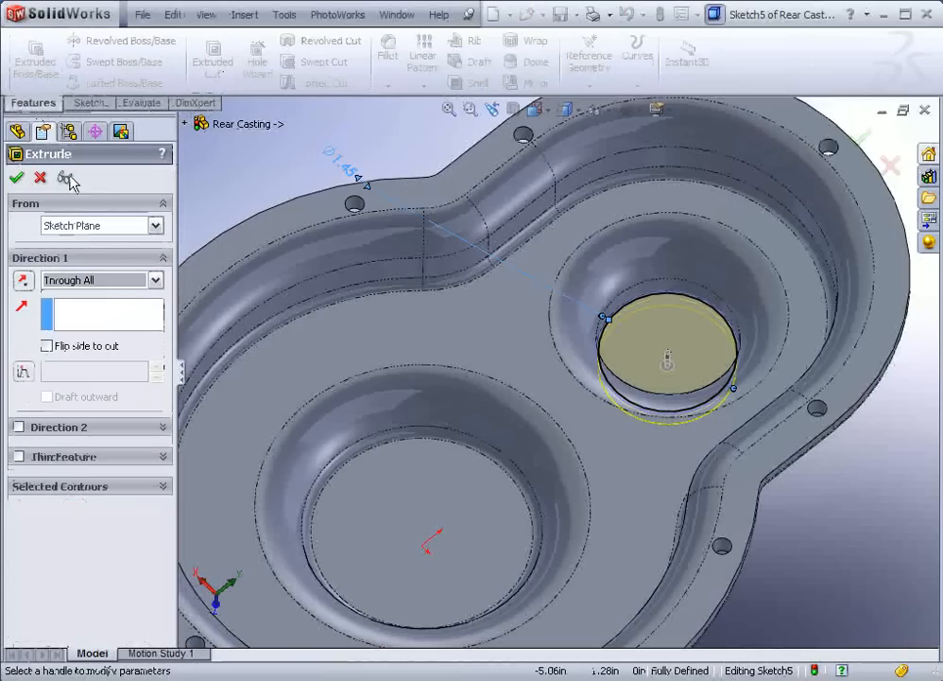
left_click(16, 177)
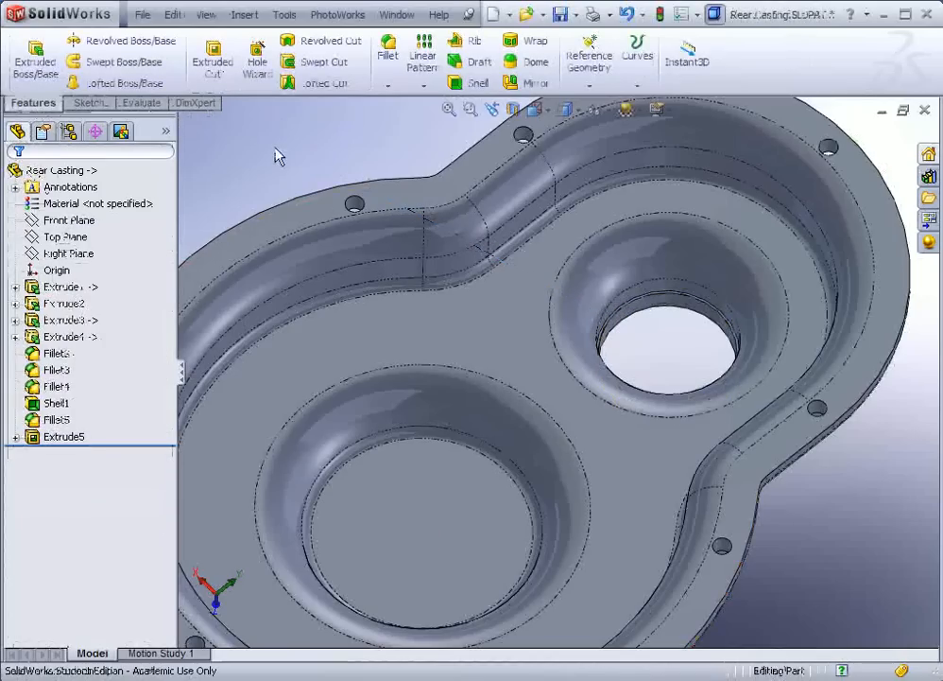
Sketch a circle with a radius of about 0.63 in on the large round recess's floor, centred on the origin
key("f")
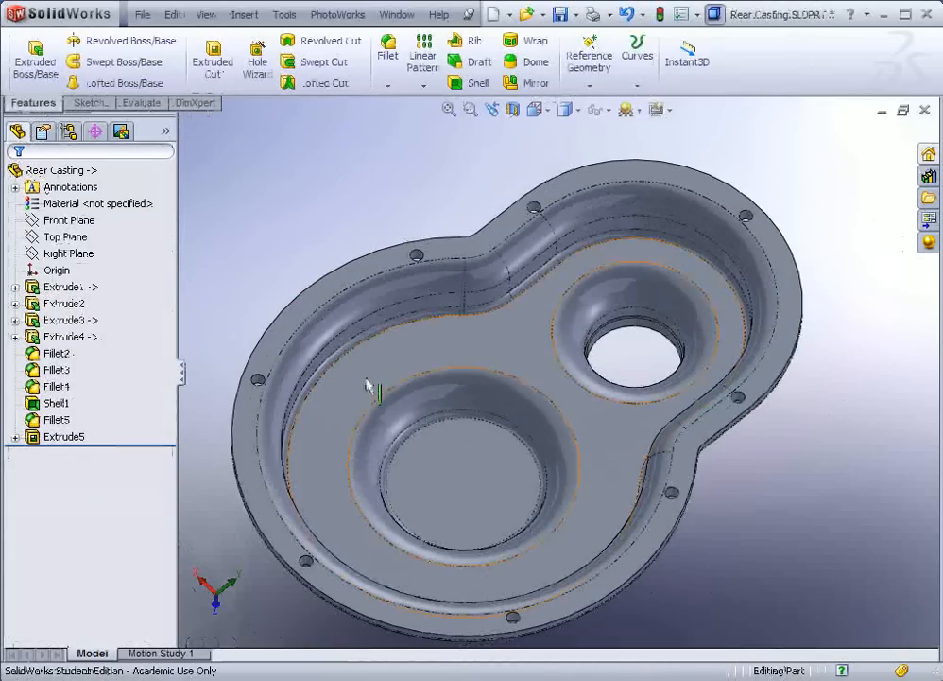
scroll(450, 475, "down", 5)
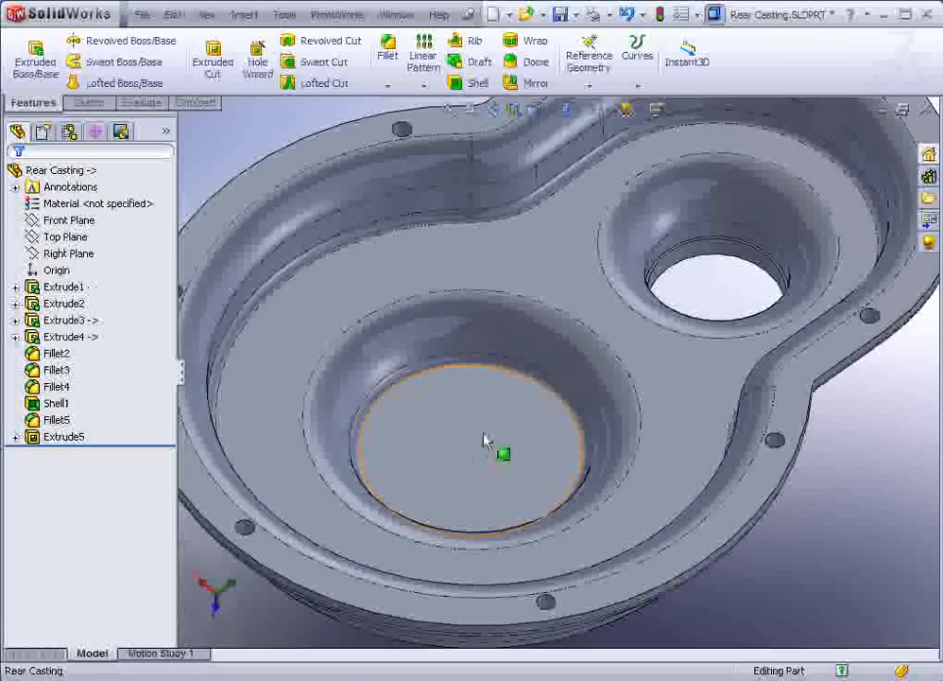
left_click(472, 445)
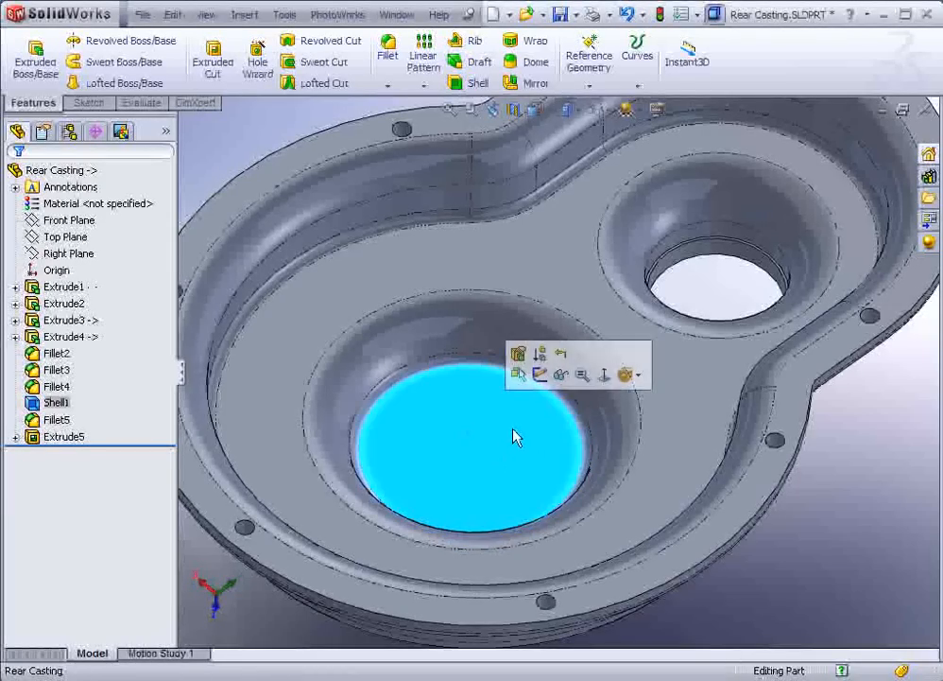
left_click(539, 374)
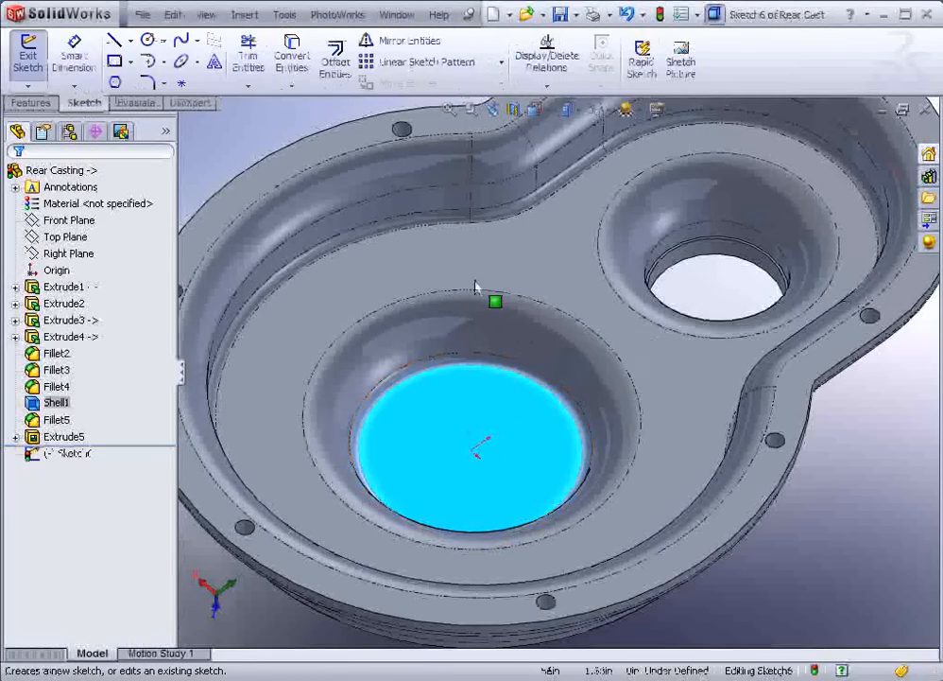
left_click(147, 41)
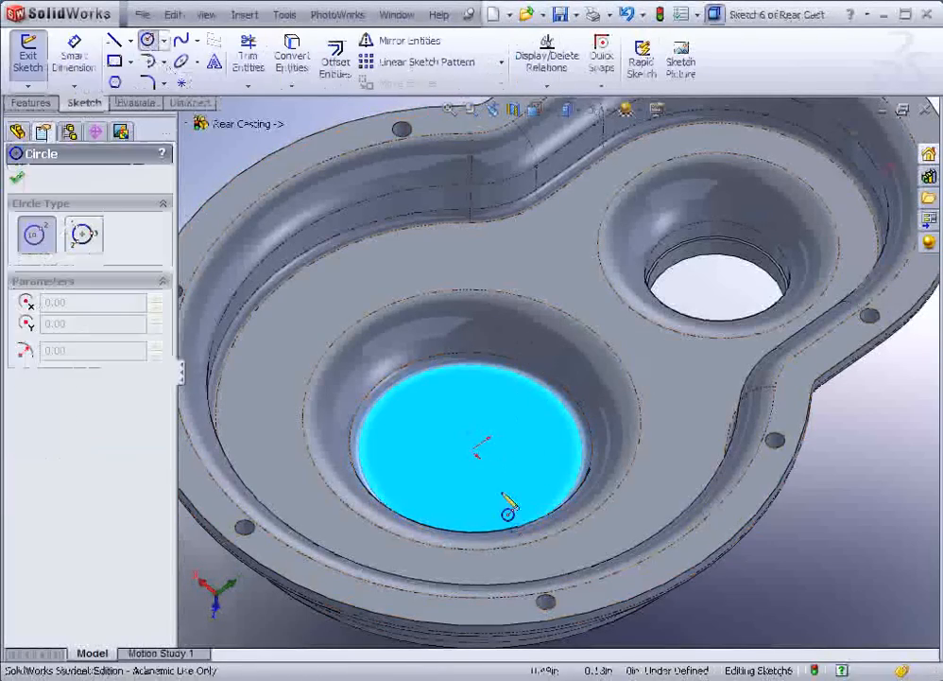
left_click(472, 452)
left_click(471, 495)
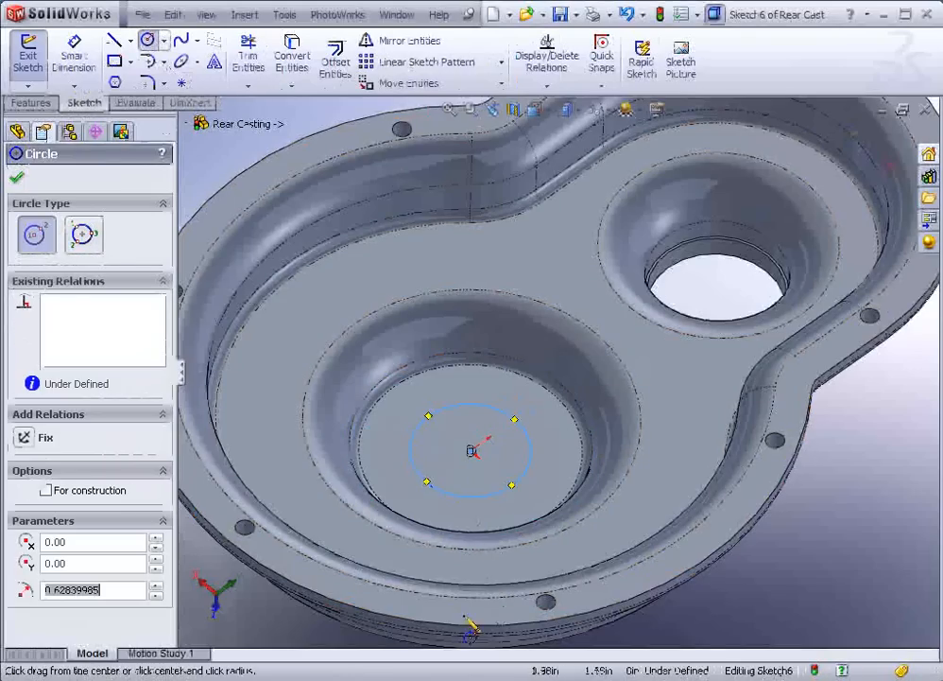
Dimension the circle's diameter at 1.394 in, consulting the rear casting's section view in the 2203 Mid-Term Word document
key("alt+Tab")
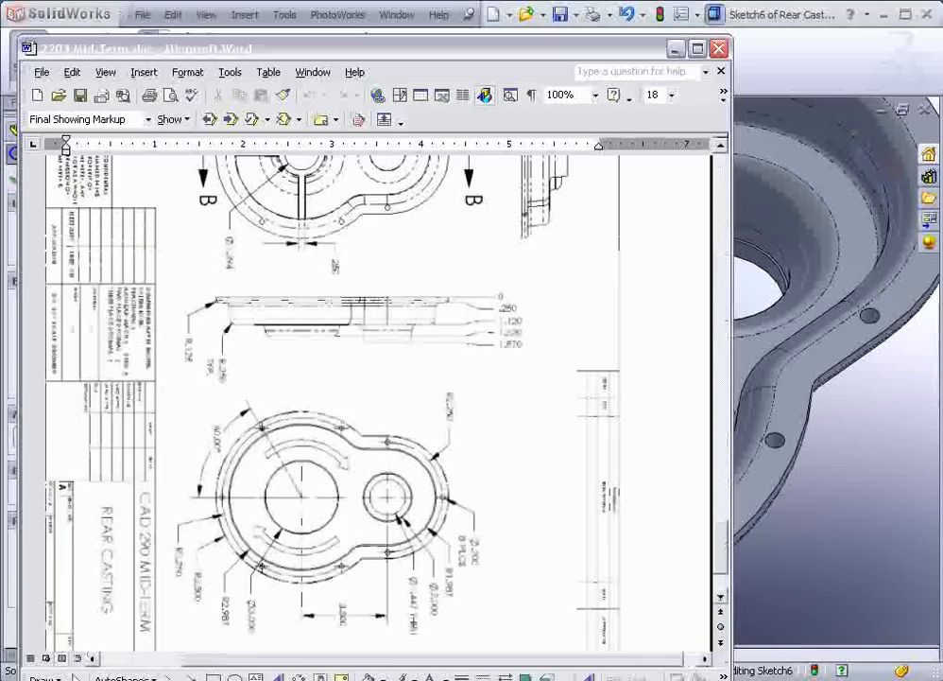
scroll(359, 552, "down", 6)
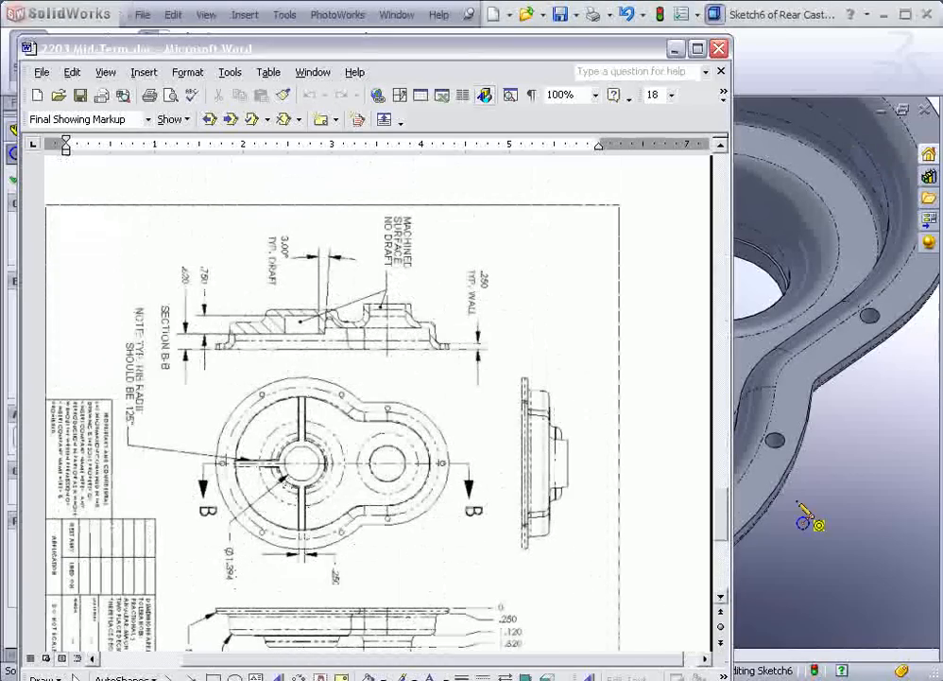
key("alt+Tab")
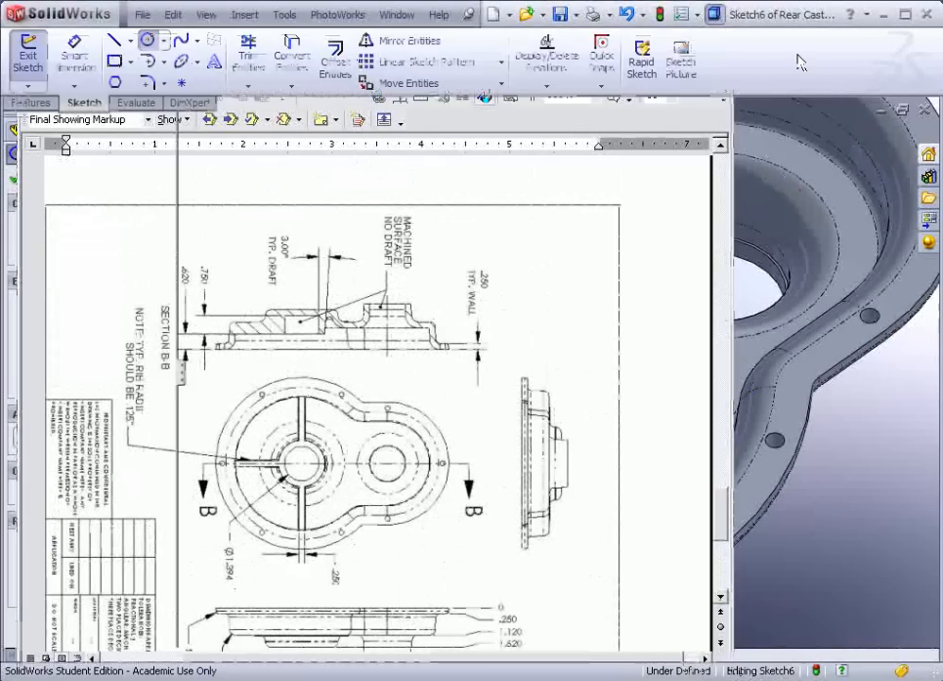
left_click(74, 54)
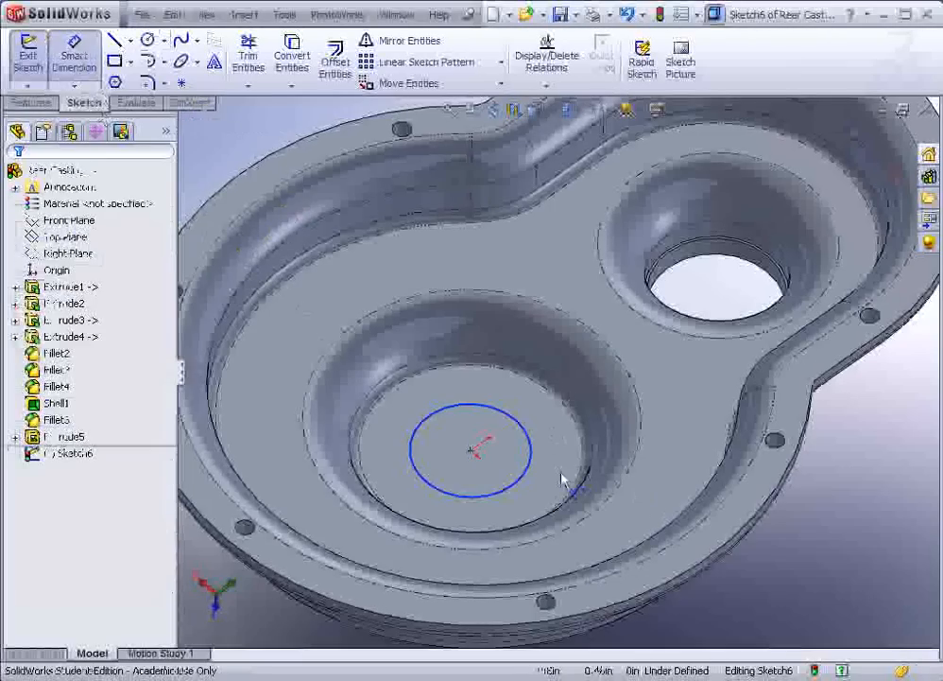
left_click(531, 465)
left_click(868, 432)
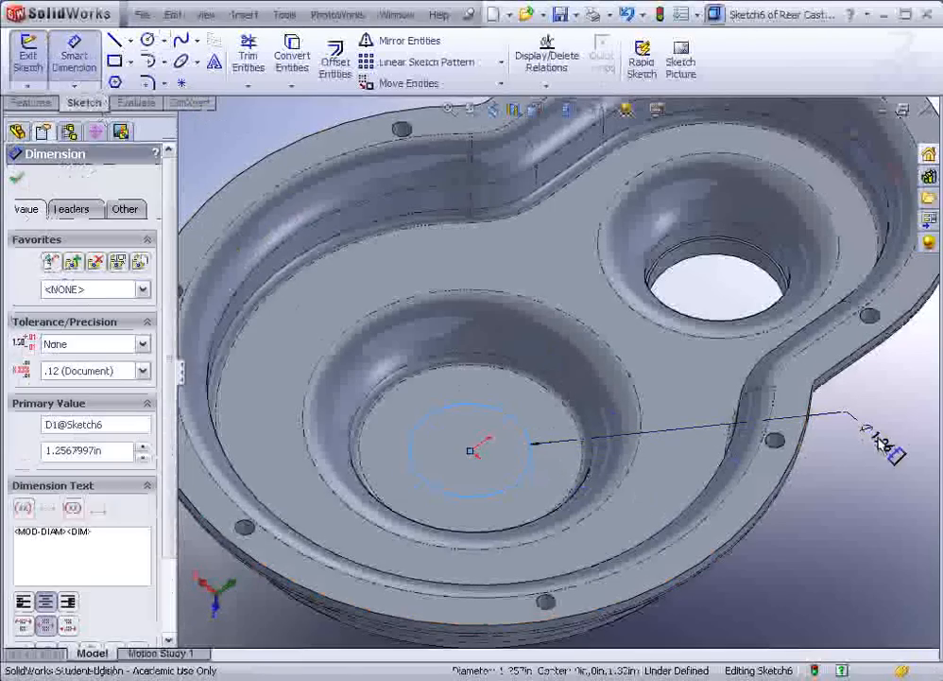
type("1.38")
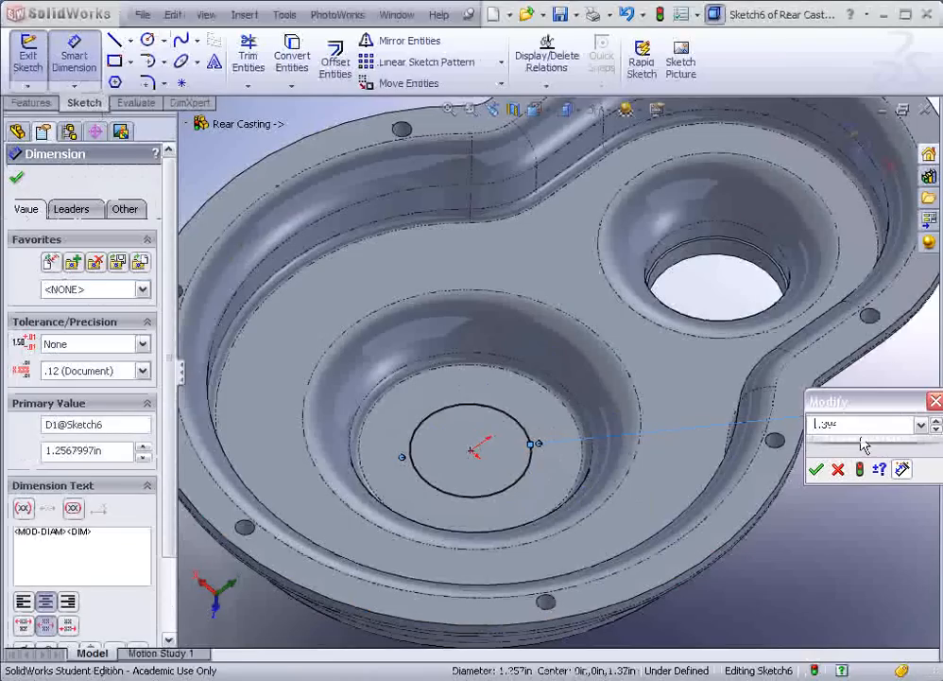
left_click(817, 470)
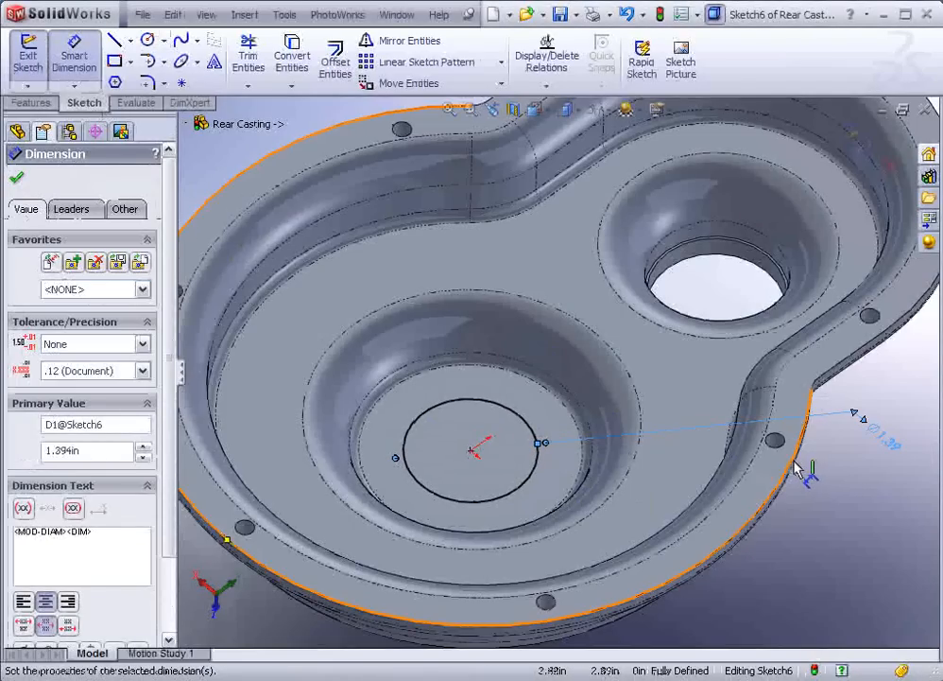
Extrude the circle 0.75 in as a one-direction thin feature with a 0.25 in wall, forming a hollow boss
left_click(34, 103)
left_click(33, 62)
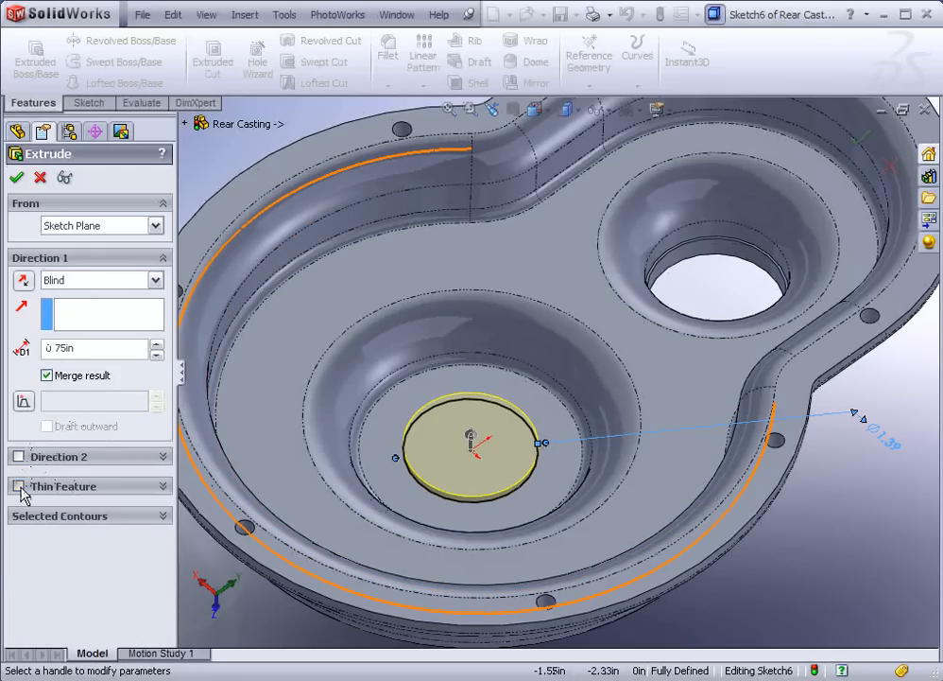
left_click(18, 486)
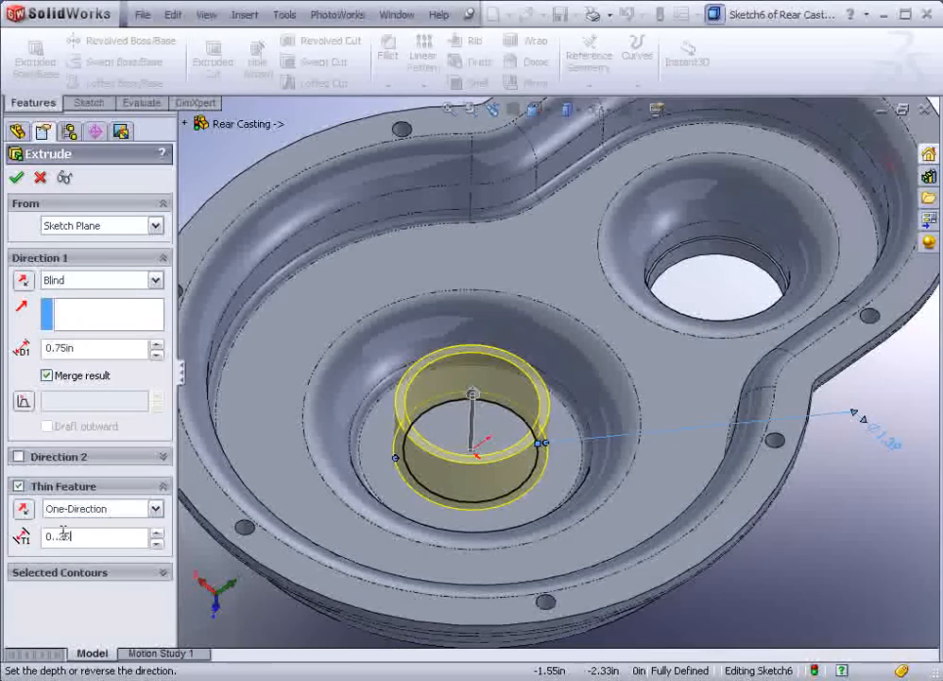
left_click(107, 515)
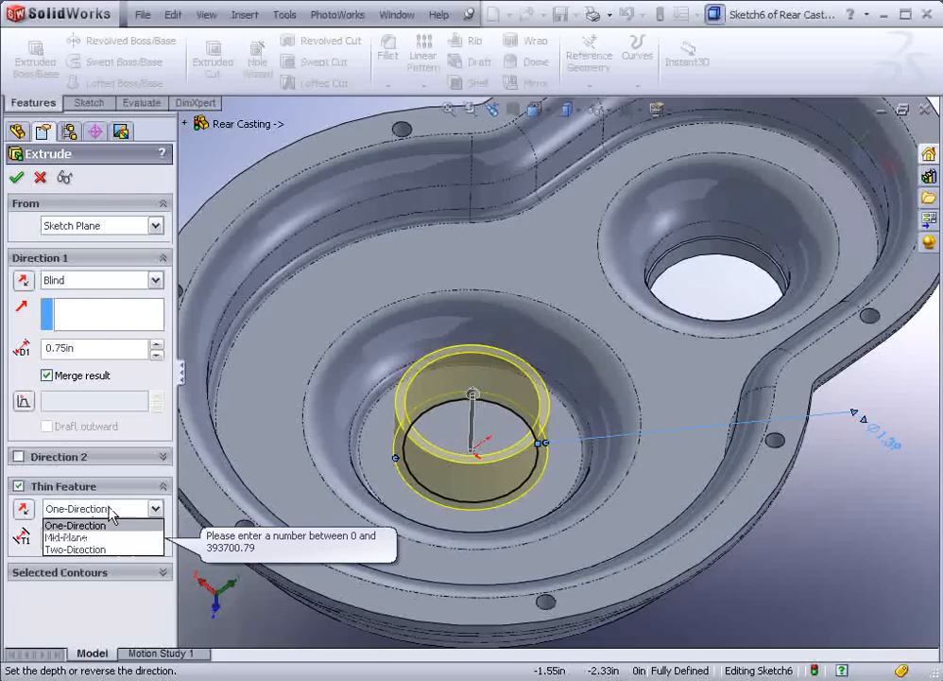
left_click(112, 512)
left_click(66, 536)
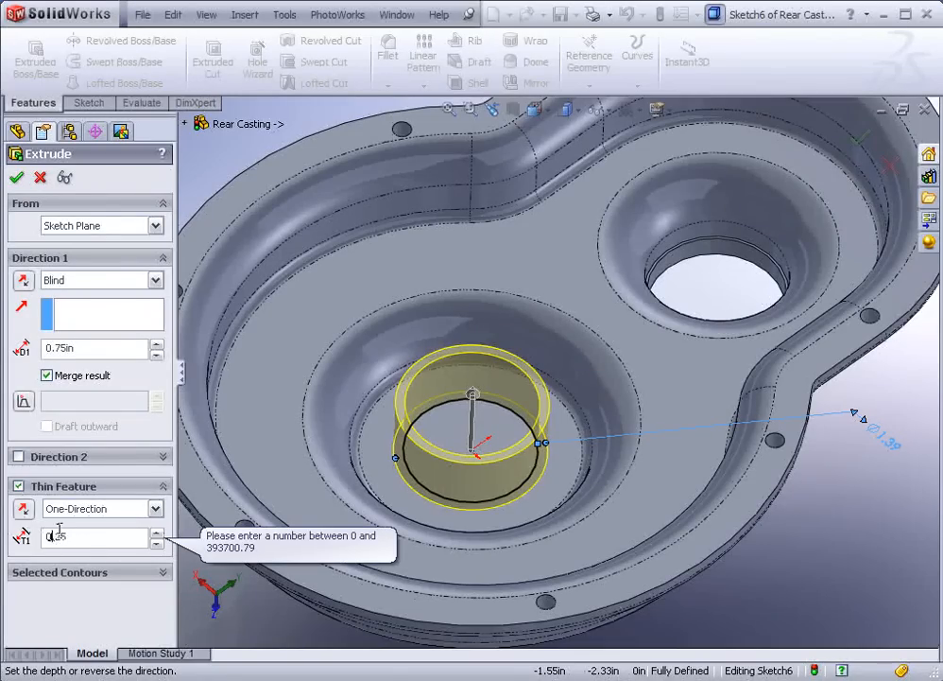
left_click(17, 178)
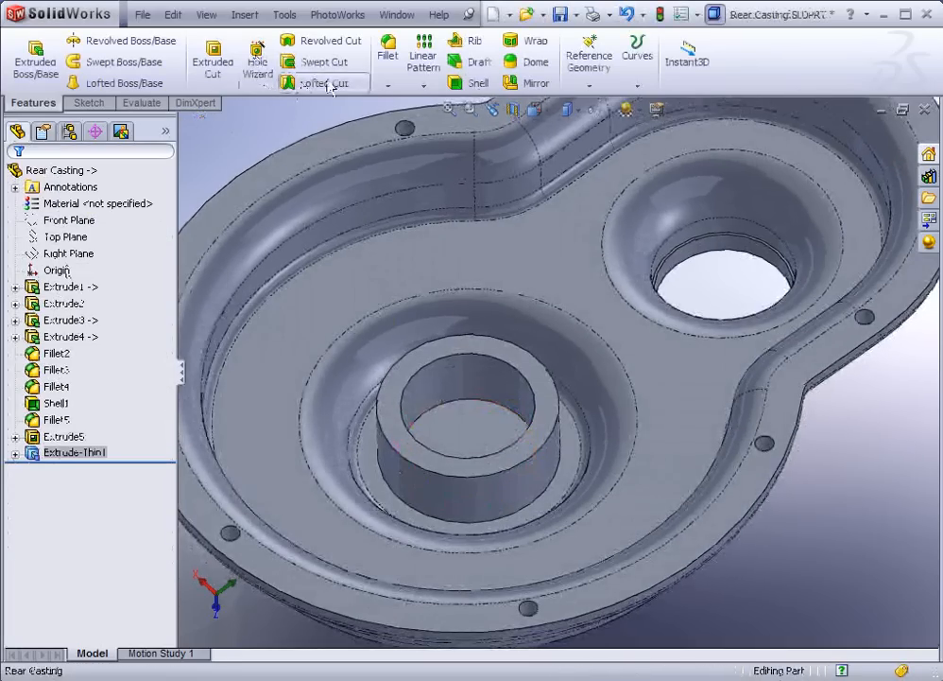
Try a fillet around the hollow boss's outer base edge, and undo it
left_click(387, 49)
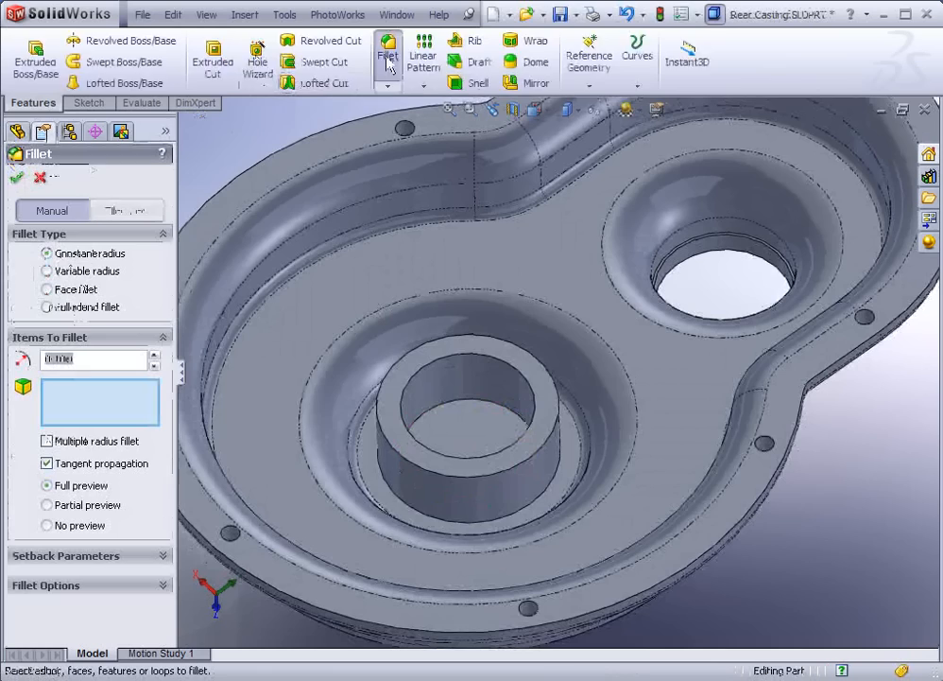
left_click(390, 498)
right_click(399, 497)
middle_click_drag(316, 379, 449, 434)
scroll(324, 387, "up", 3)
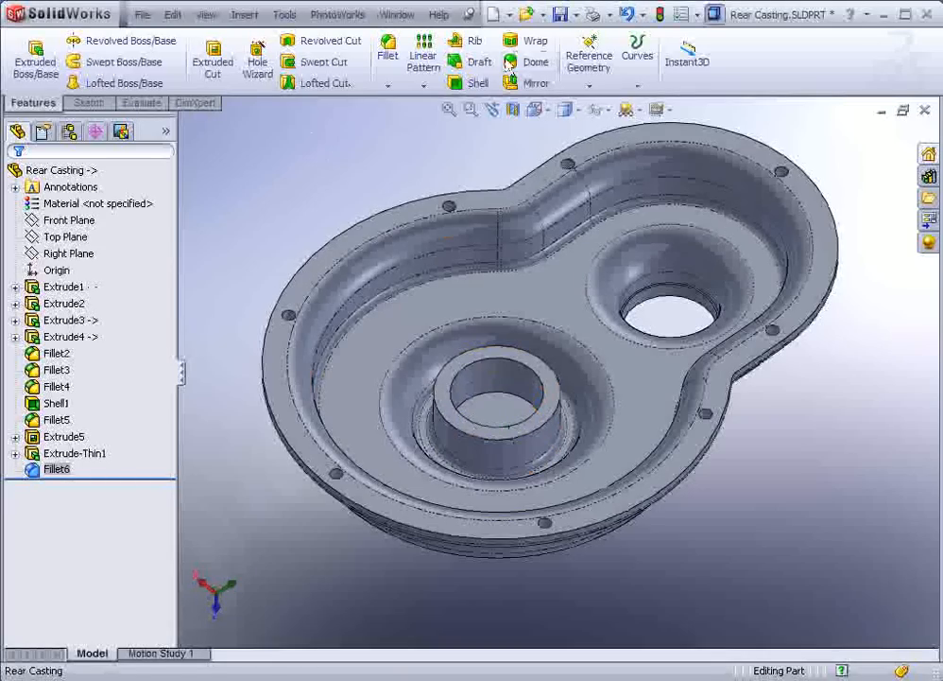
left_click(626, 14)
Draft the hollow boss's outer cylindrical face by 3 degrees, using the boss's annular end face as the neutral plane
scroll(489, 348, "down", 4)
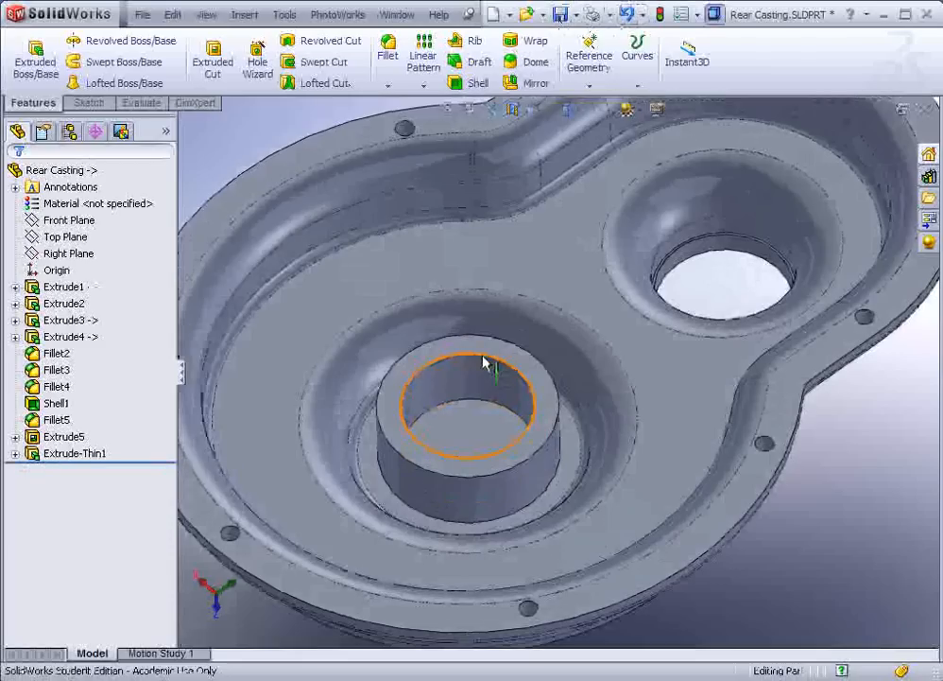
left_click(463, 70)
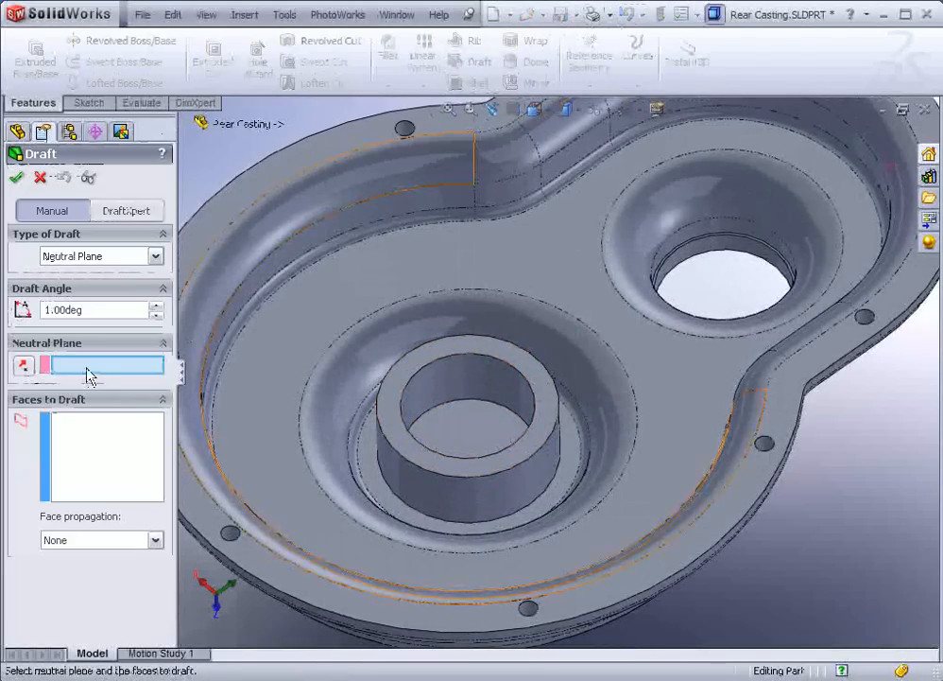
left_click(391, 419)
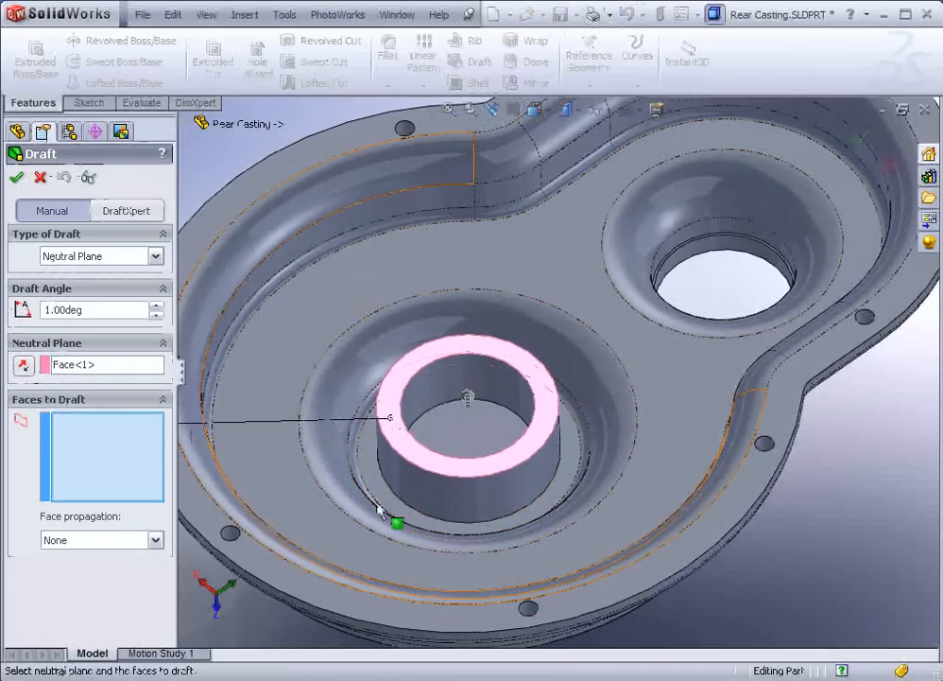
left_click(428, 494)
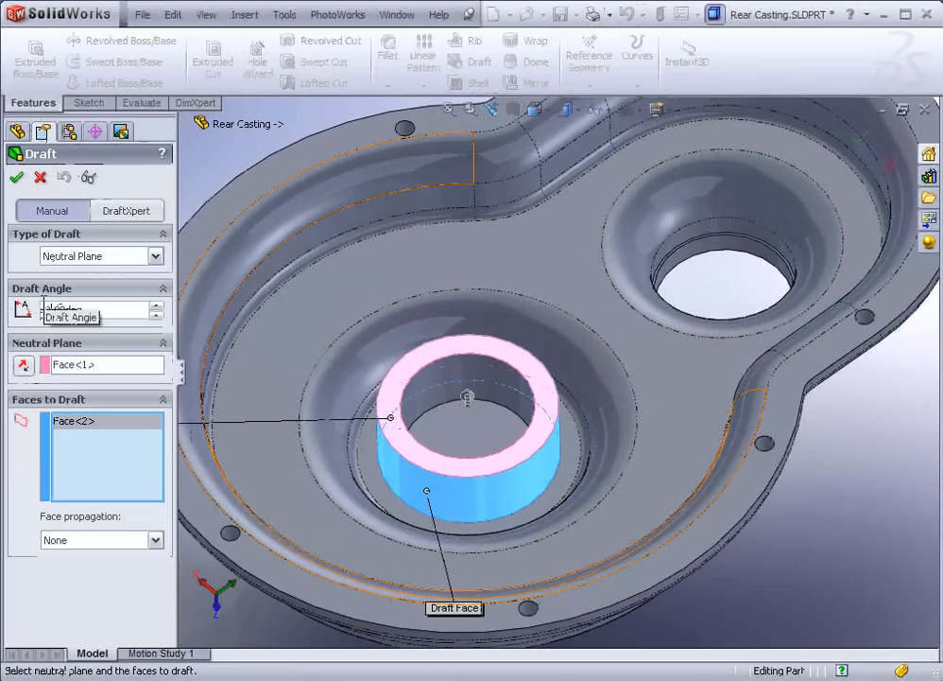
double_click(45, 310)
type("3")
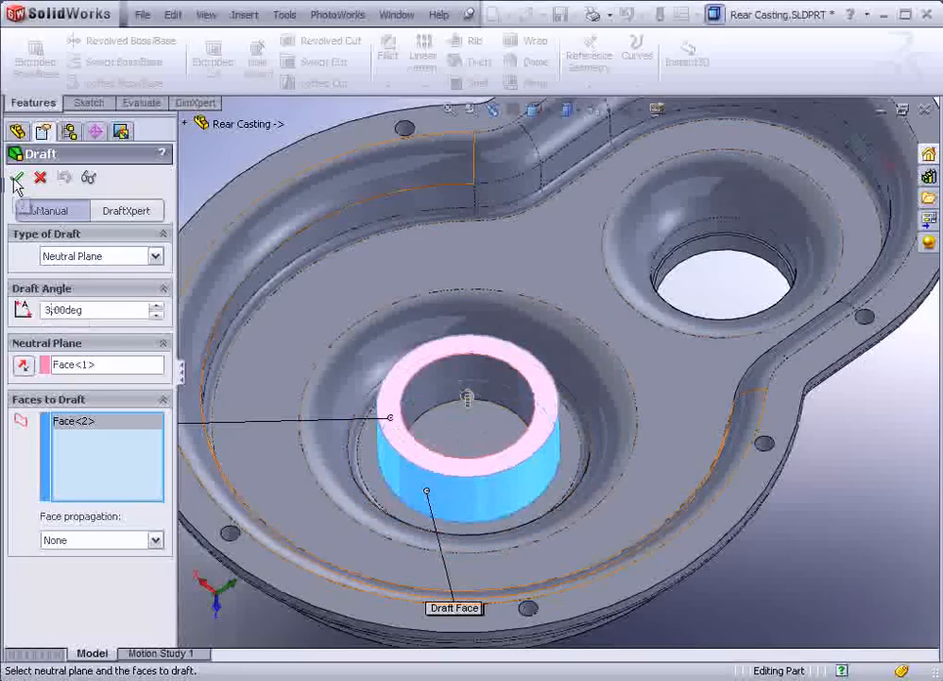
left_click(16, 178)
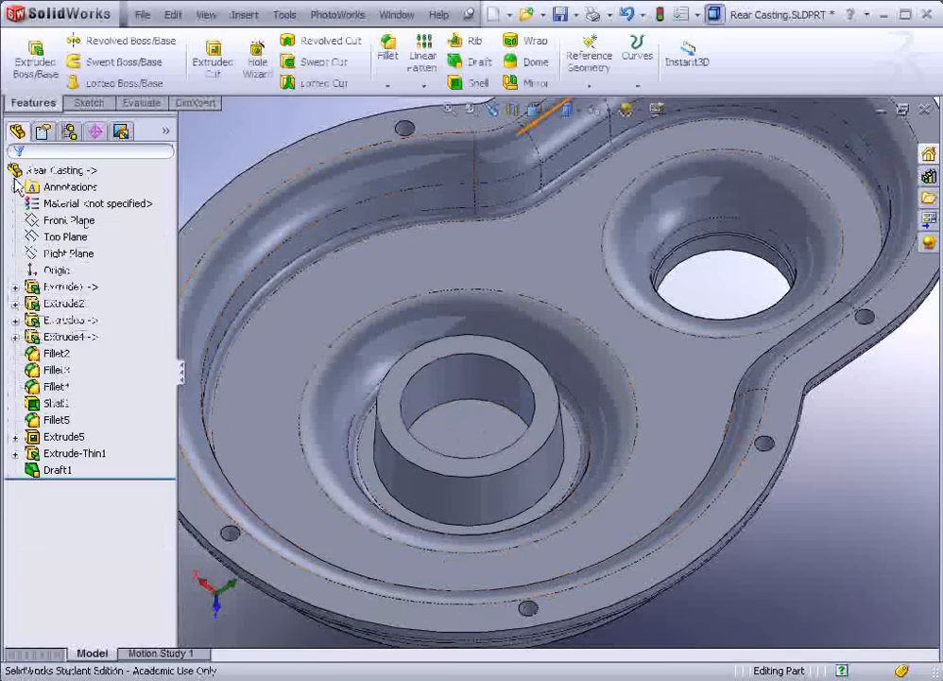
Fillet the drafted boss's outer base edge with a 0.10 in radius
left_click(388, 49)
left_click(397, 503)
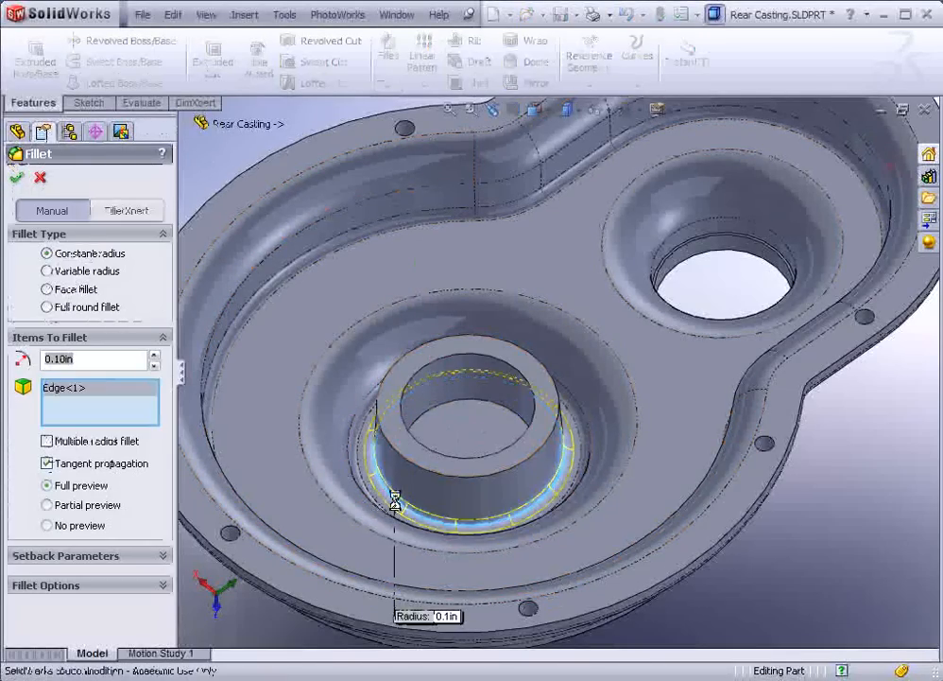
right_click(394, 501)
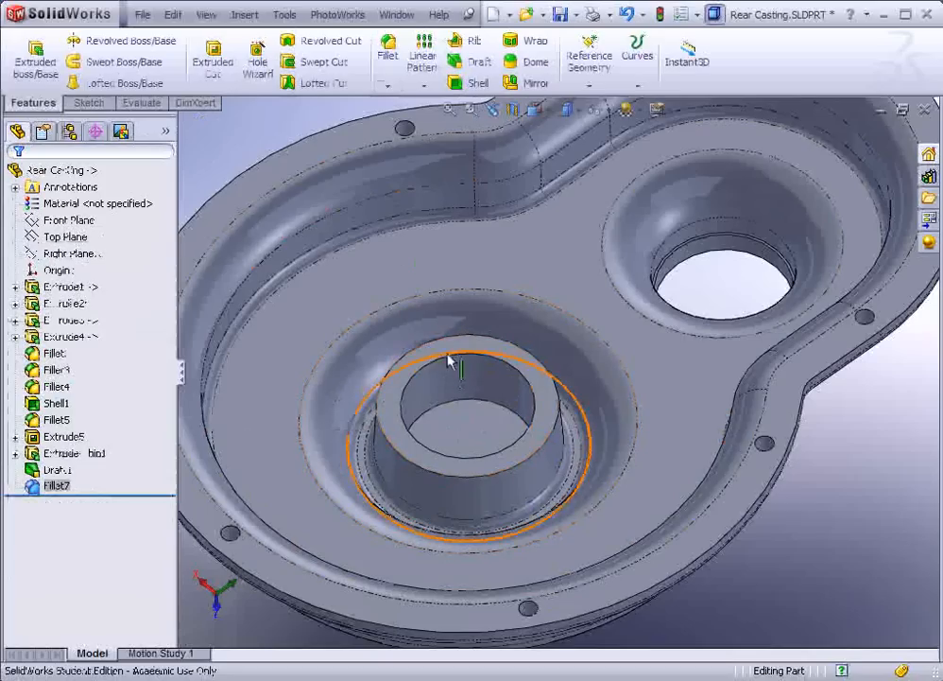
Start a sketch on the hollow boss's annular end face and draw a short radial line outside the boss, aligned with the origin
left_click(409, 382)
left_click(486, 322)
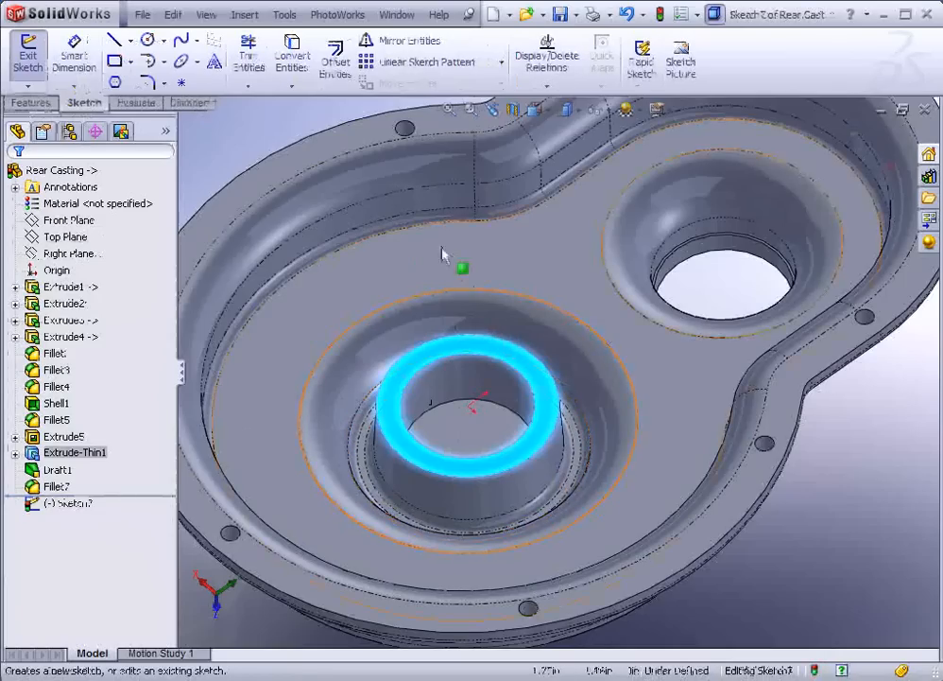
left_click(113, 40)
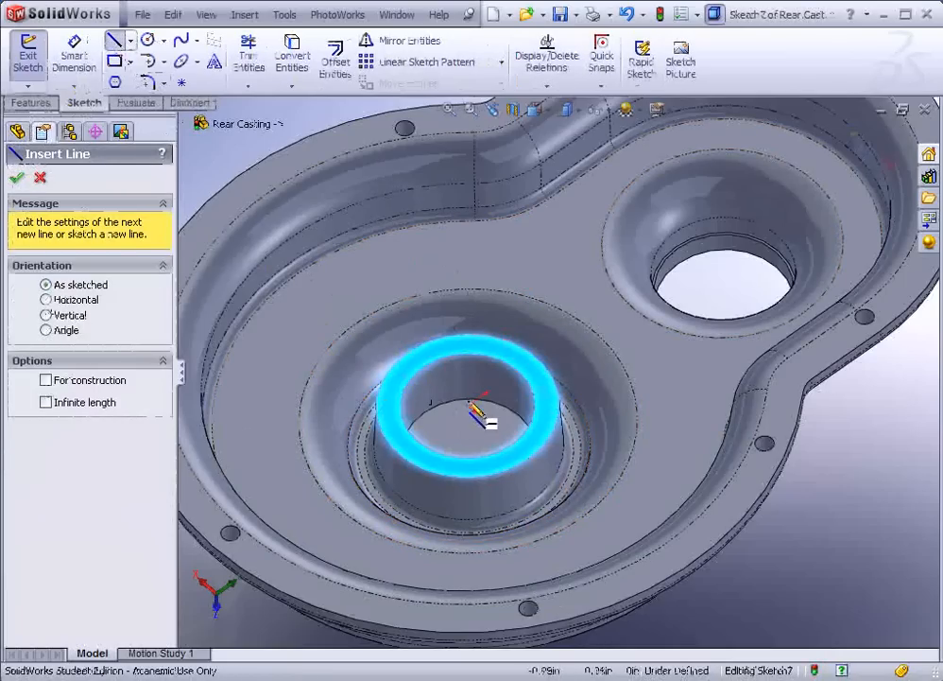
left_click(380, 330)
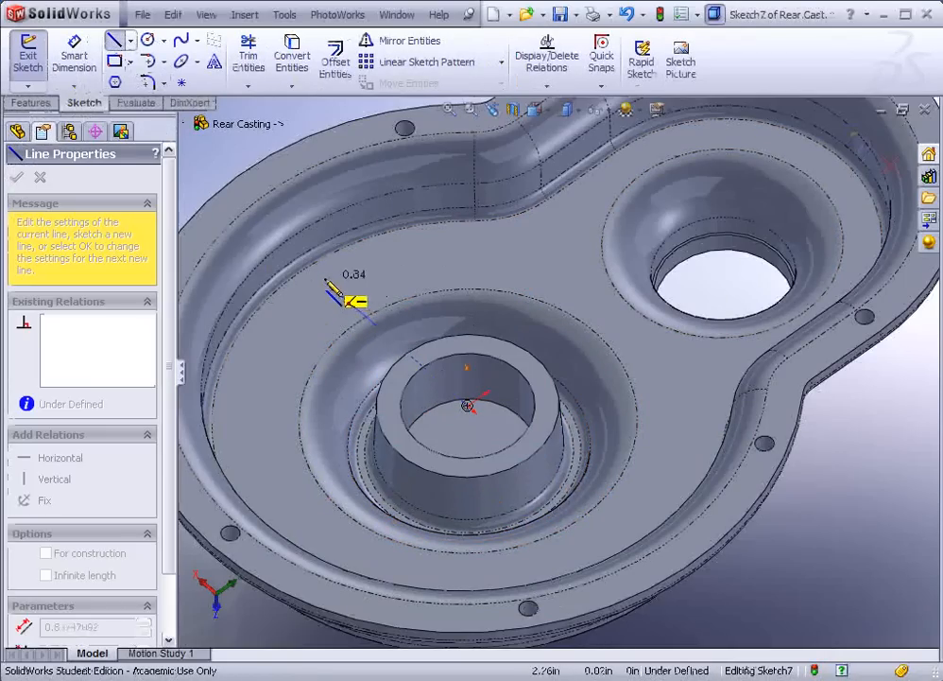
left_click(324, 279)
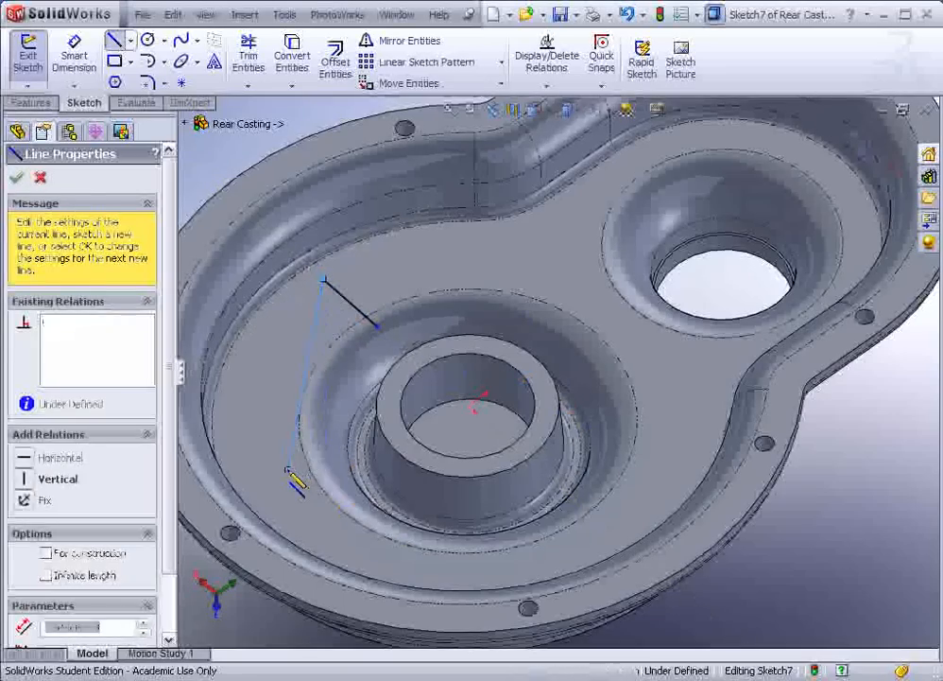
key("Escape")
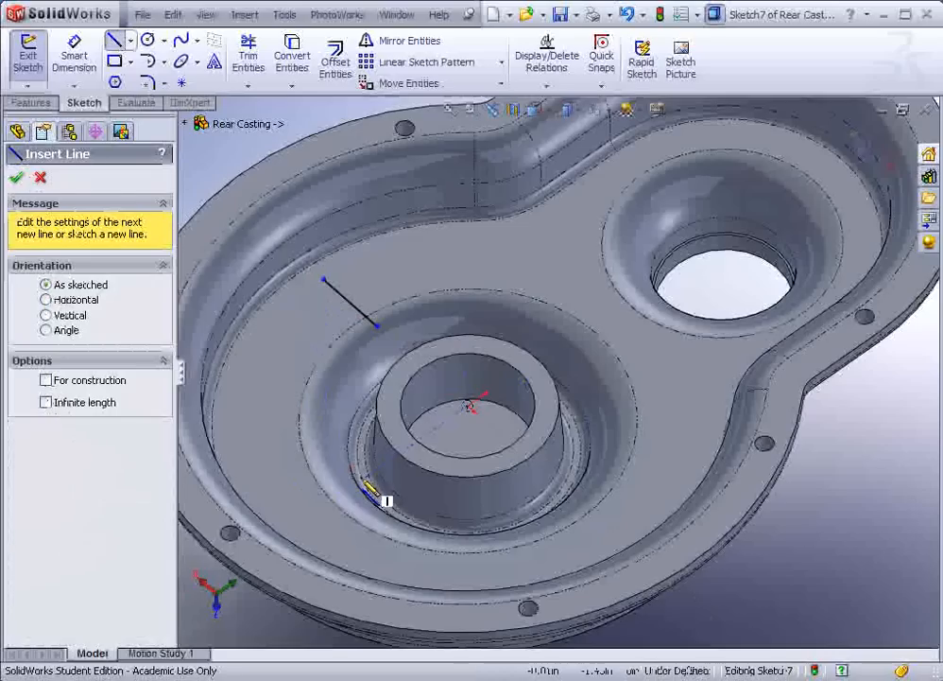
Sketch two more short radial lines outside the boss, one perpendicular to the first line and one opposite it, both aligned with the origin
left_click(361, 486)
left_click(303, 521)
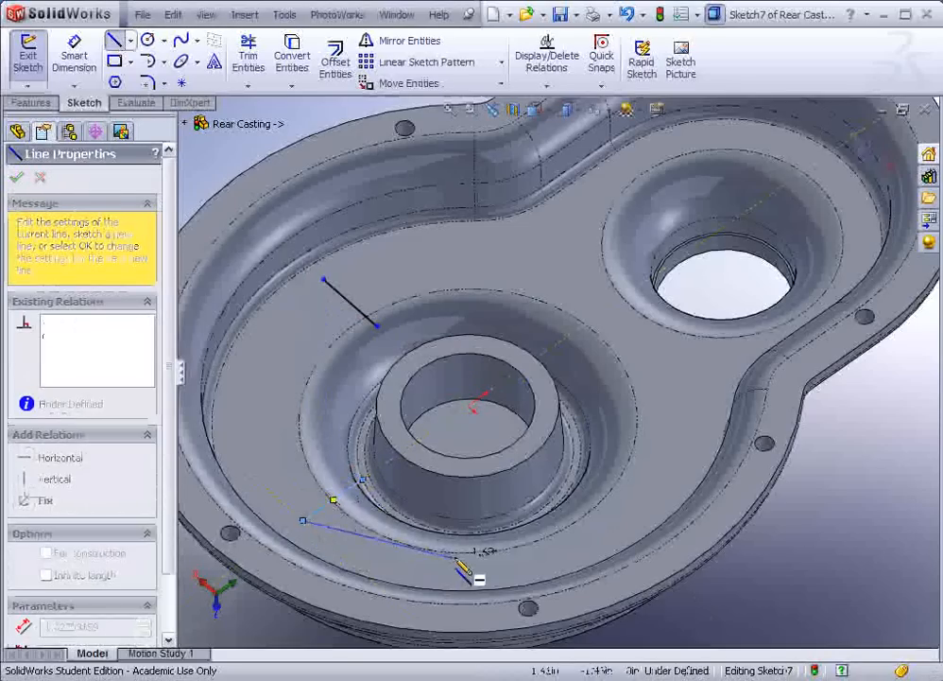
key("Escape")
left_click(556, 485)
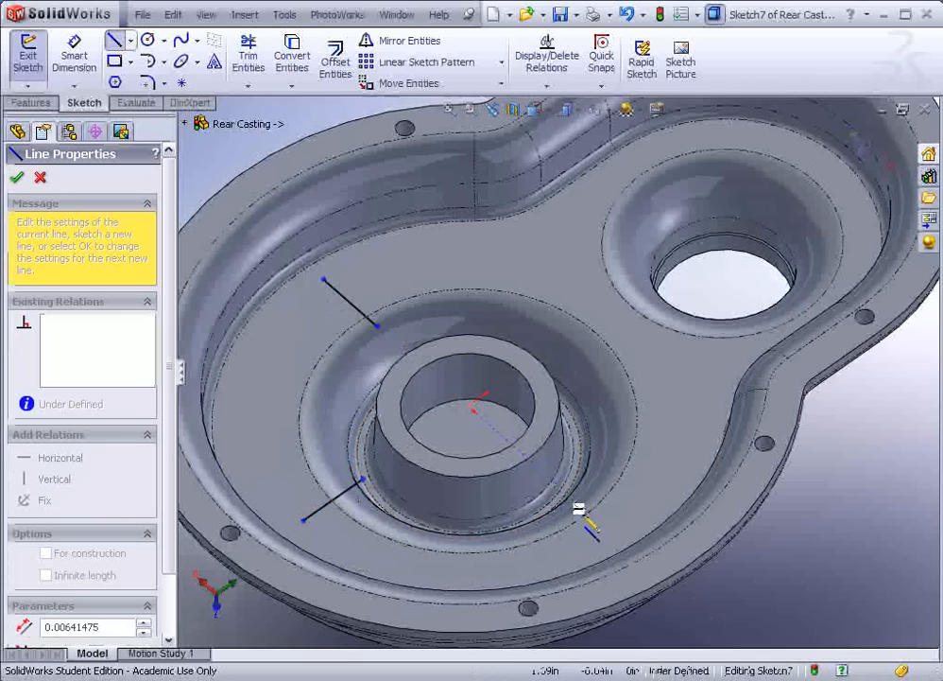
left_click(601, 522)
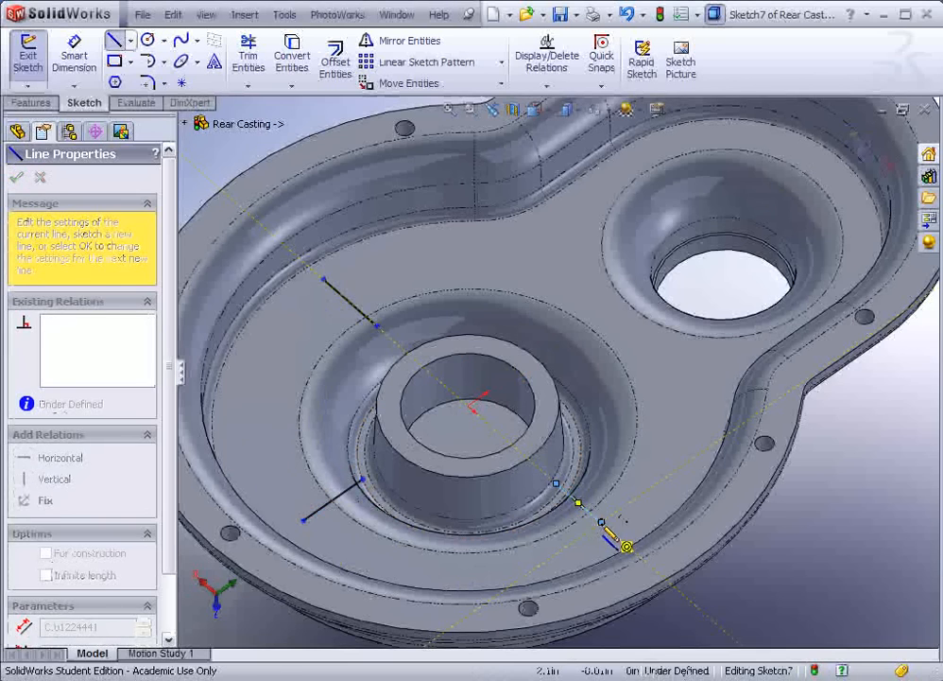
right_click(604, 526)
left_click(643, 565)
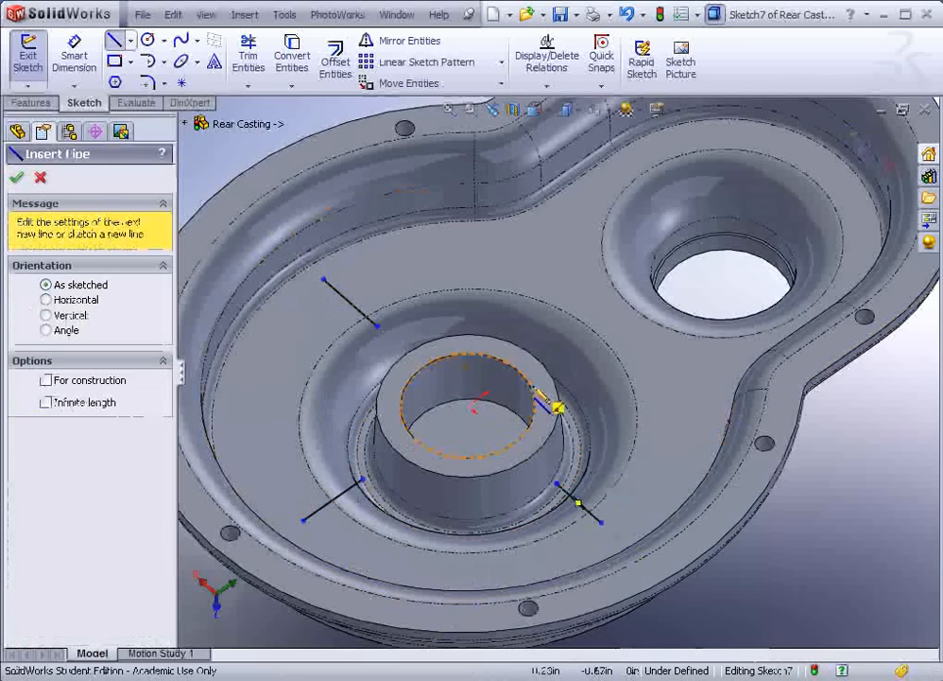
left_click(17, 178)
Create ribs from the three radial lines, 0.25 in thick on both sides, with a 1-degree outward draft and natural type
middle_click_drag(274, 203, 280, 156)
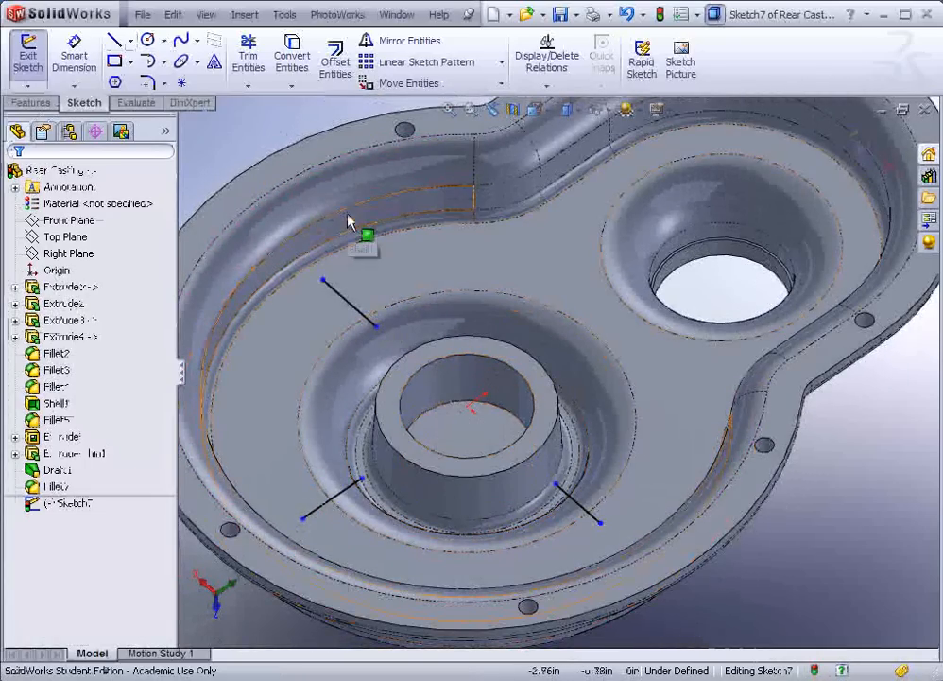
left_click(32, 101)
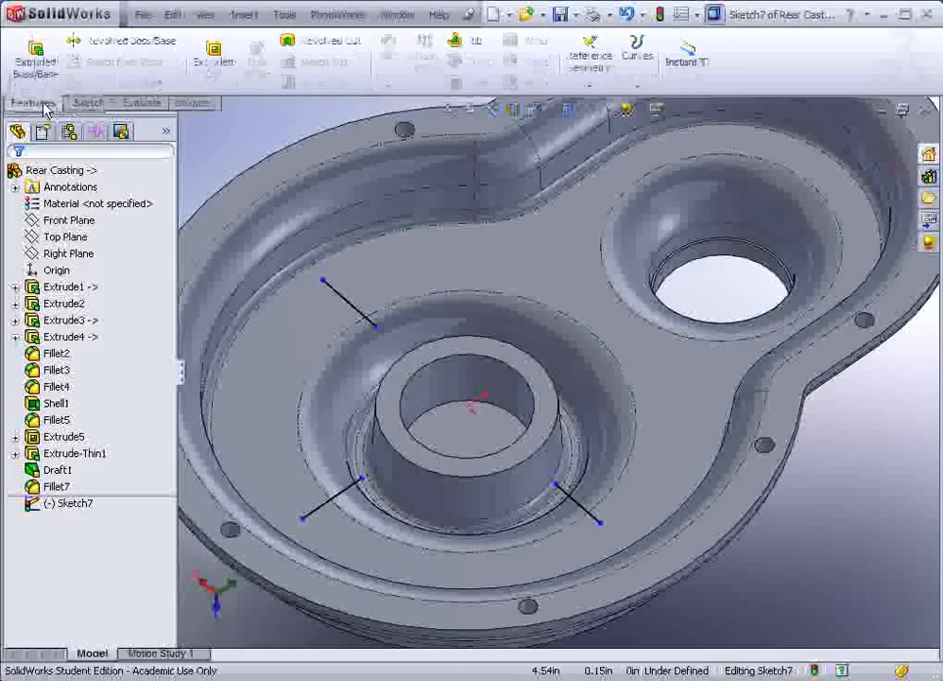
left_click(463, 41)
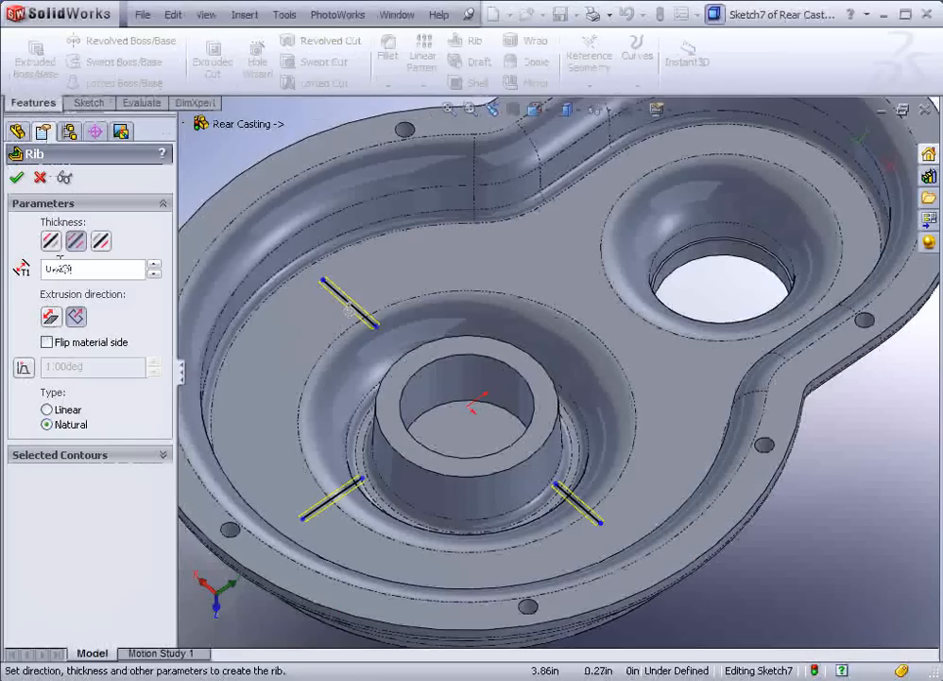
key("Return")
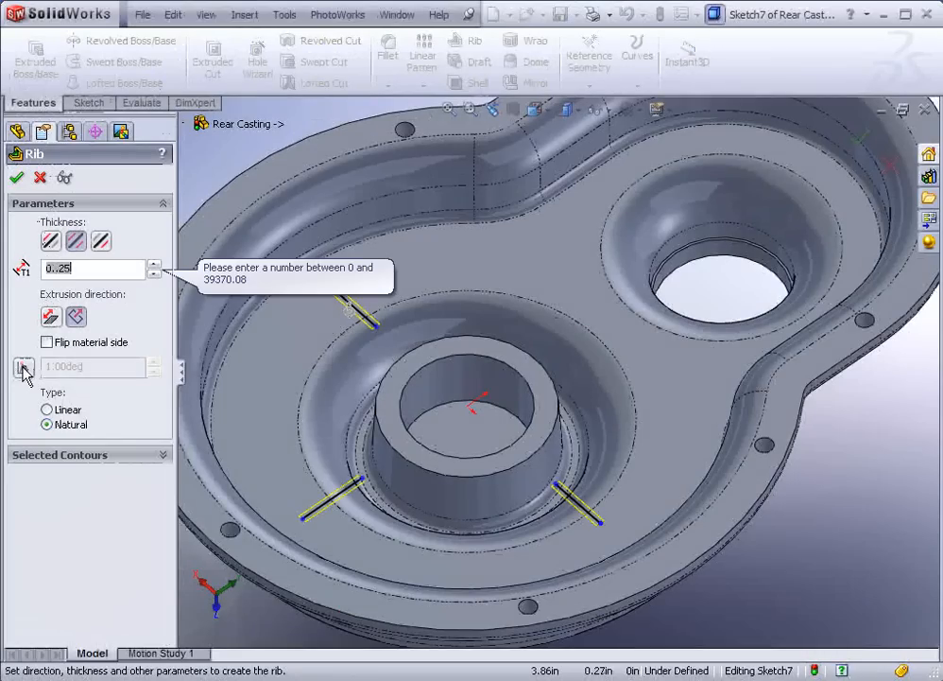
left_click(24, 368)
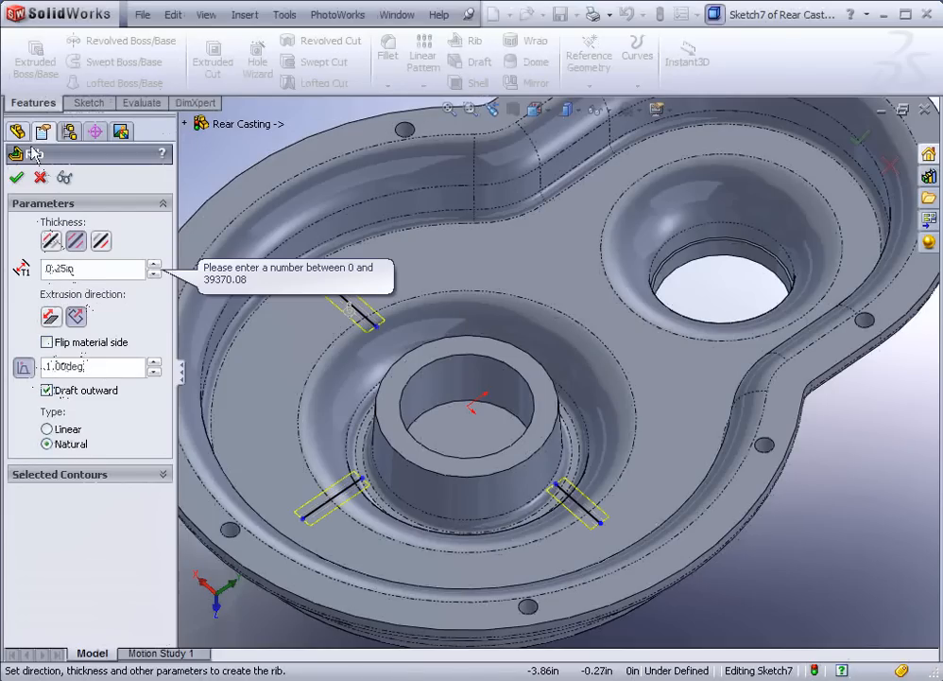
left_click(18, 179)
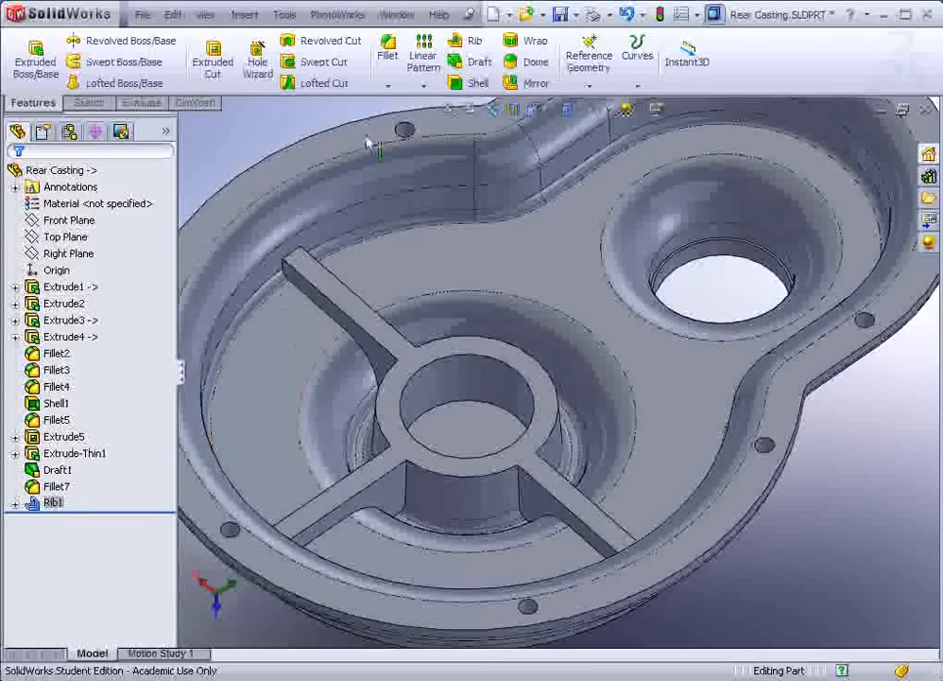
Fillet the base edges on both sides of all three ribs with a 0.10 in radius
left_click(388, 55)
left_click(331, 352)
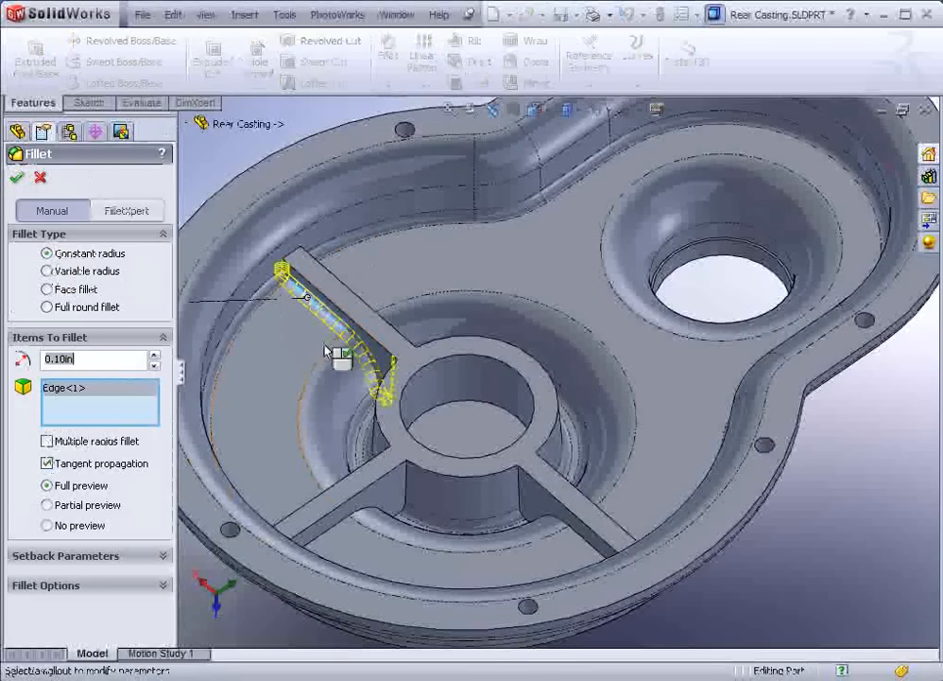
left_click(332, 539)
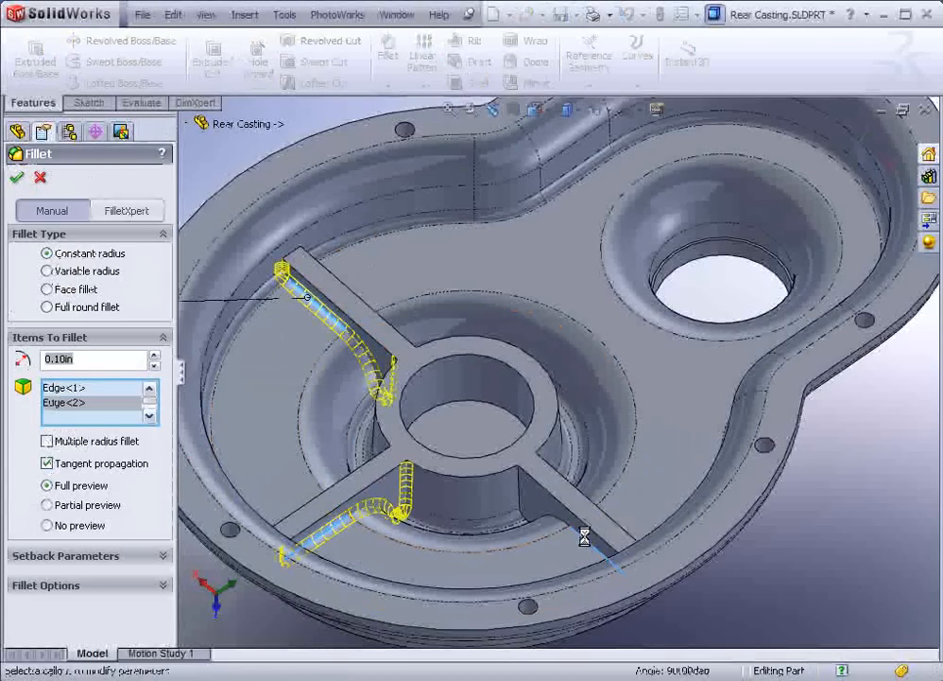
left_click(613, 554)
middle_click_drag(588, 463, 552, 560)
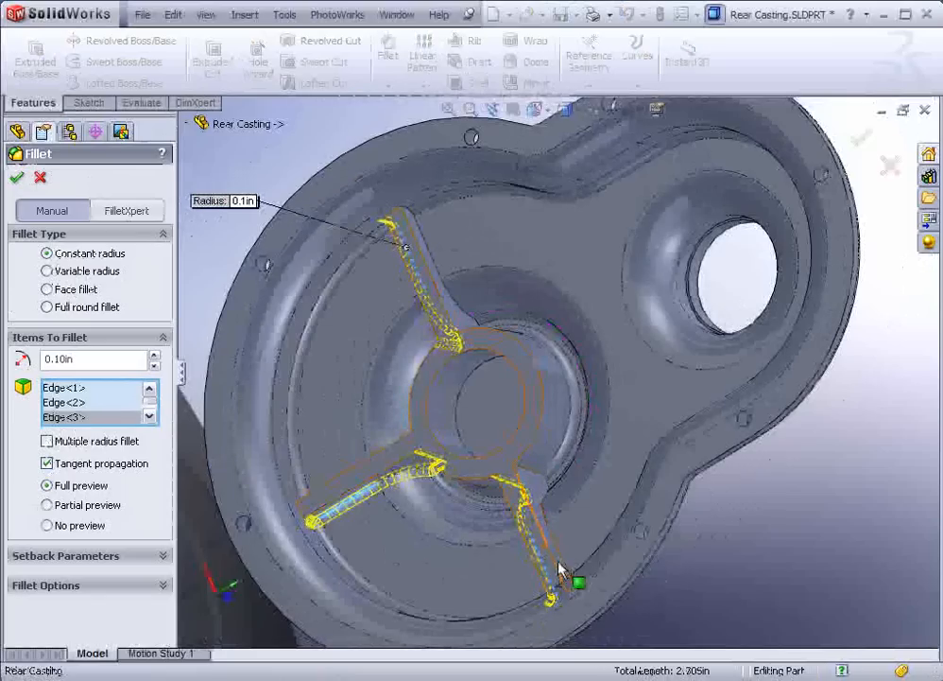
left_click(562, 553)
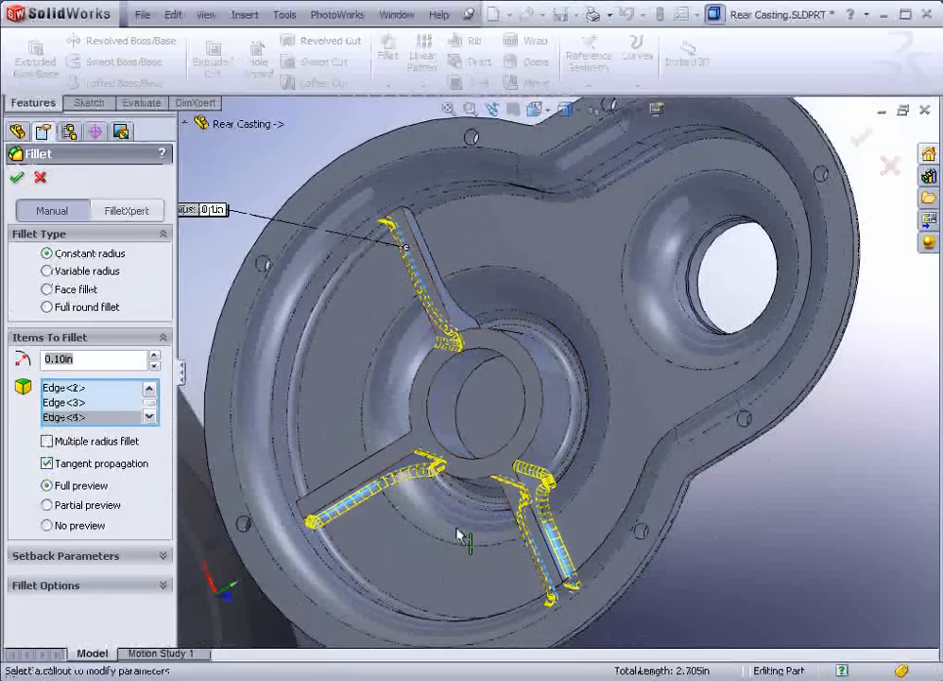
left_click(427, 259)
middle_click_drag(391, 358, 473, 437)
left_click(534, 408)
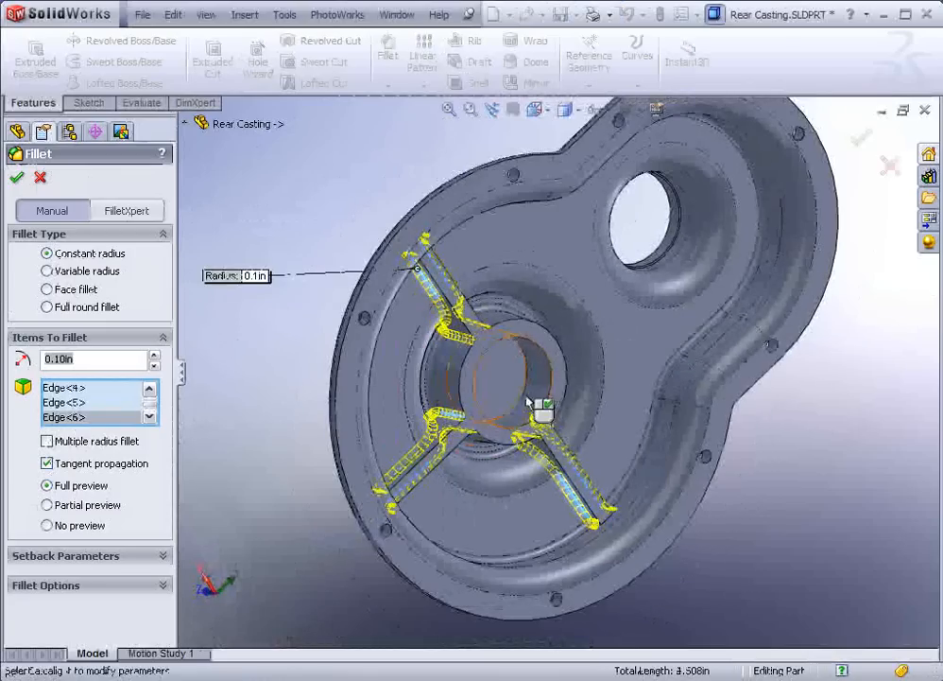
middle_click_drag(539, 407, 524, 307)
scroll(525, 308, "down", 5)
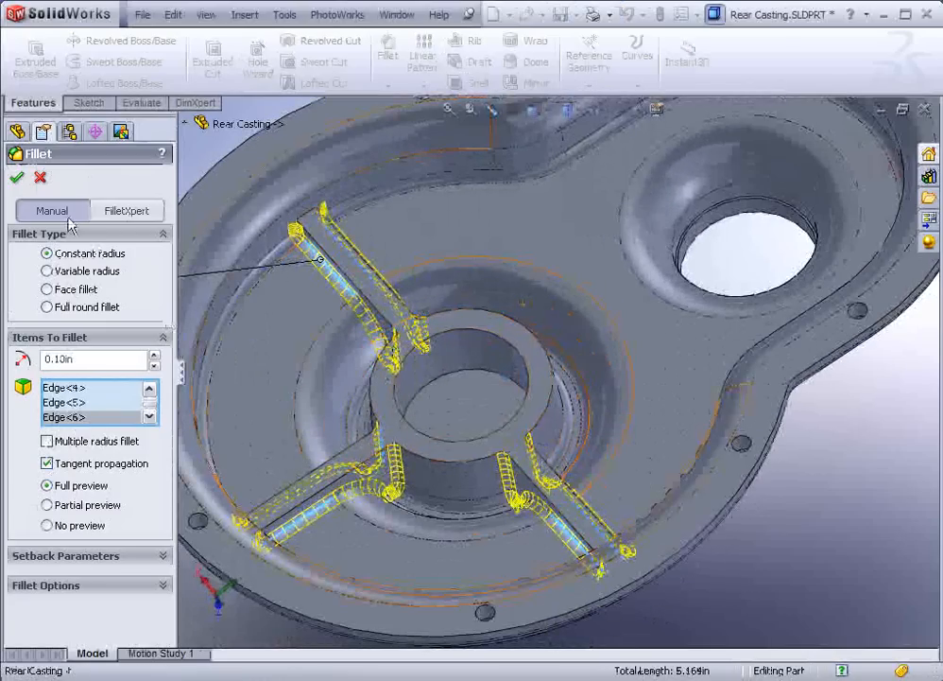
left_click(16, 177)
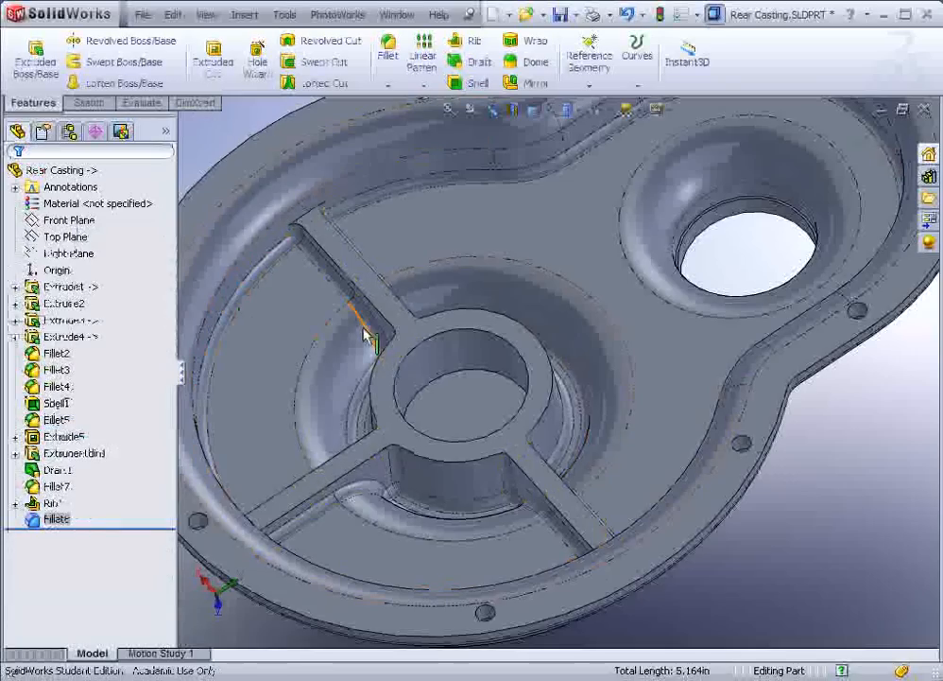
Save the Rear Casting part
key("f")
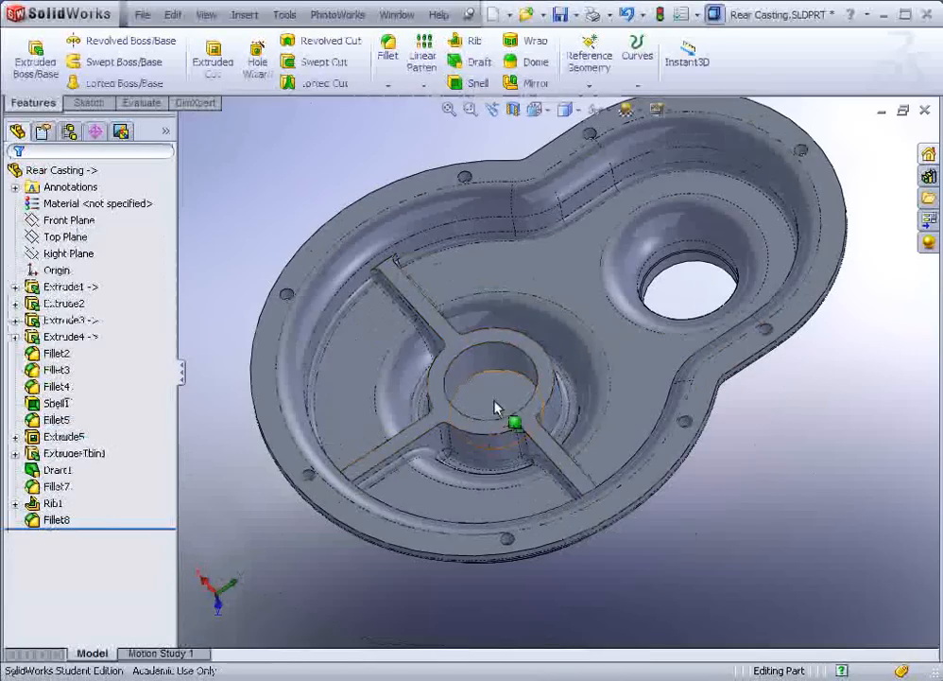
middle_click_drag(539, 428, 573, 305)
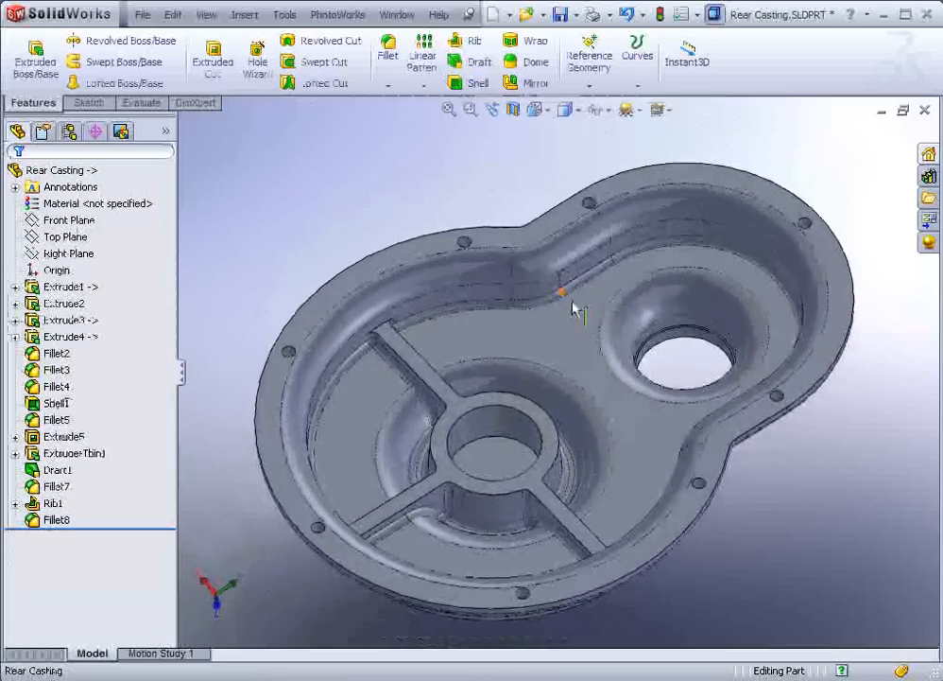
left_click(559, 14)
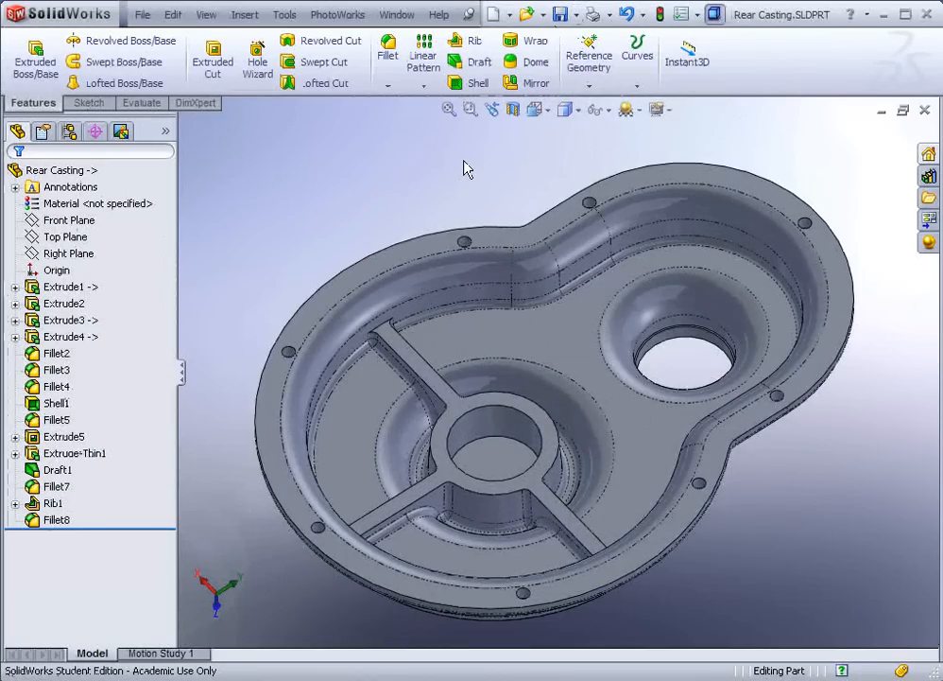
Switch to the MT 2203 assembly, rebuild it with the changed models, and stop editing the rear casting in context
key("ctrl+Tab")
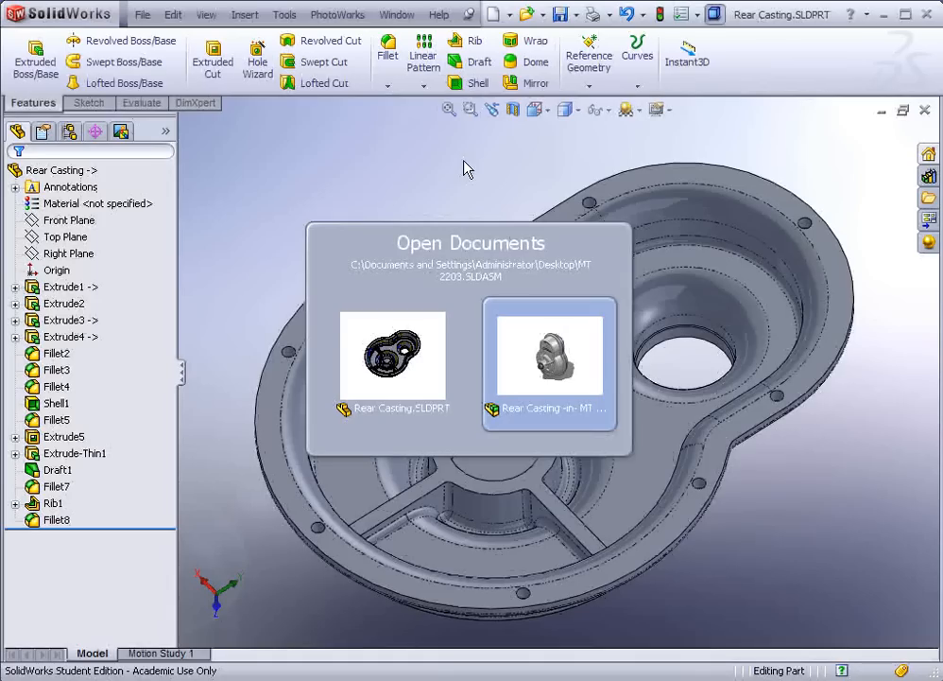
key("Return")
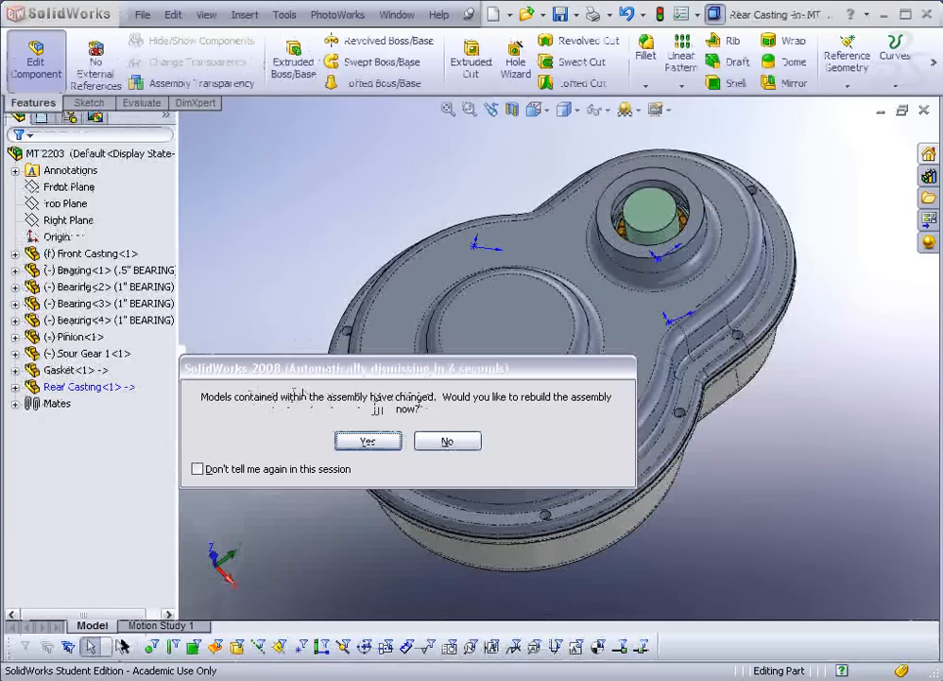
left_click(368, 442)
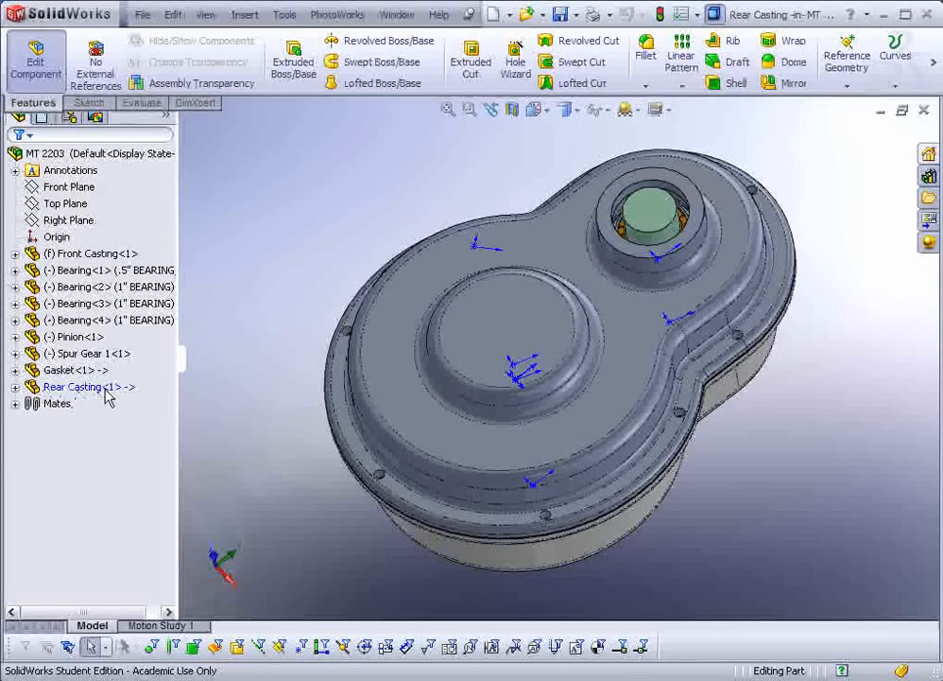
left_click(49, 79)
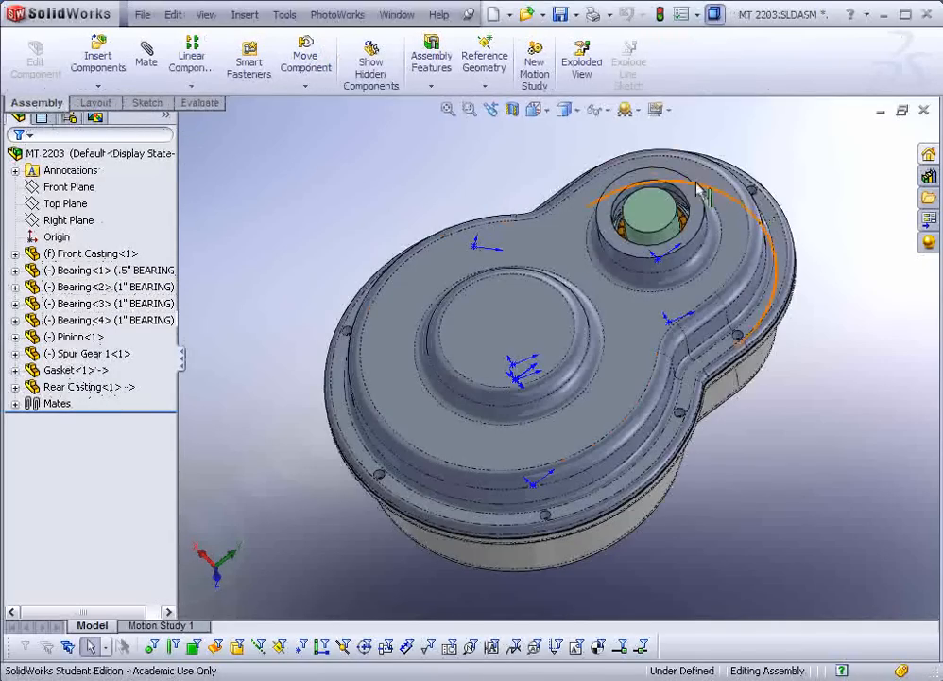
With selection filtered to faces, mate Bearing<2>'s outer ring end face coincident with the end face of the rear casting's open boss
scroll(609, 248, "down", 5)
scroll(584, 284, "down", 5)
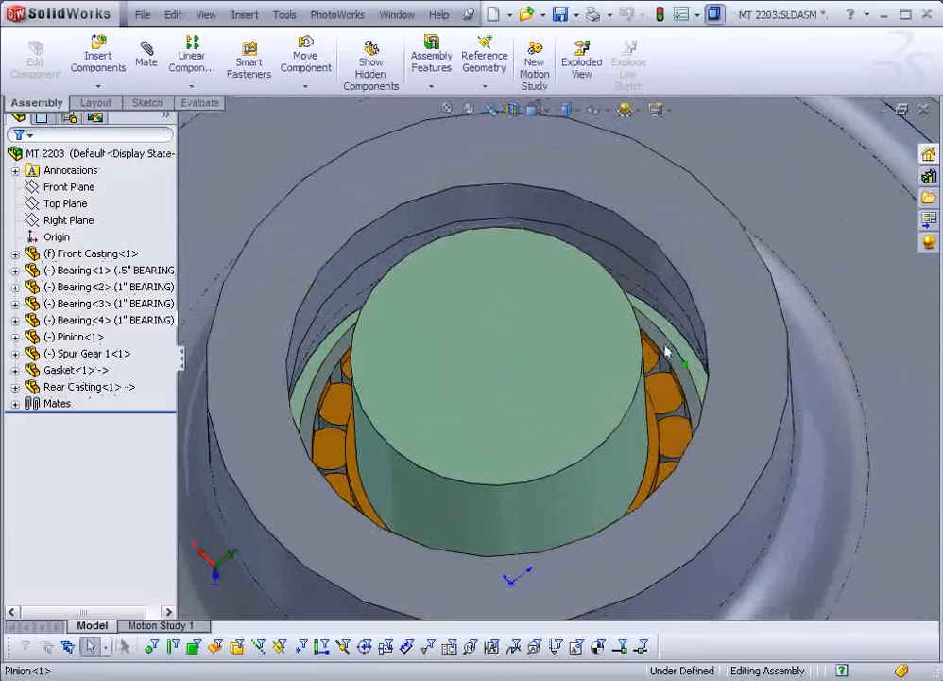
left_click(146, 52)
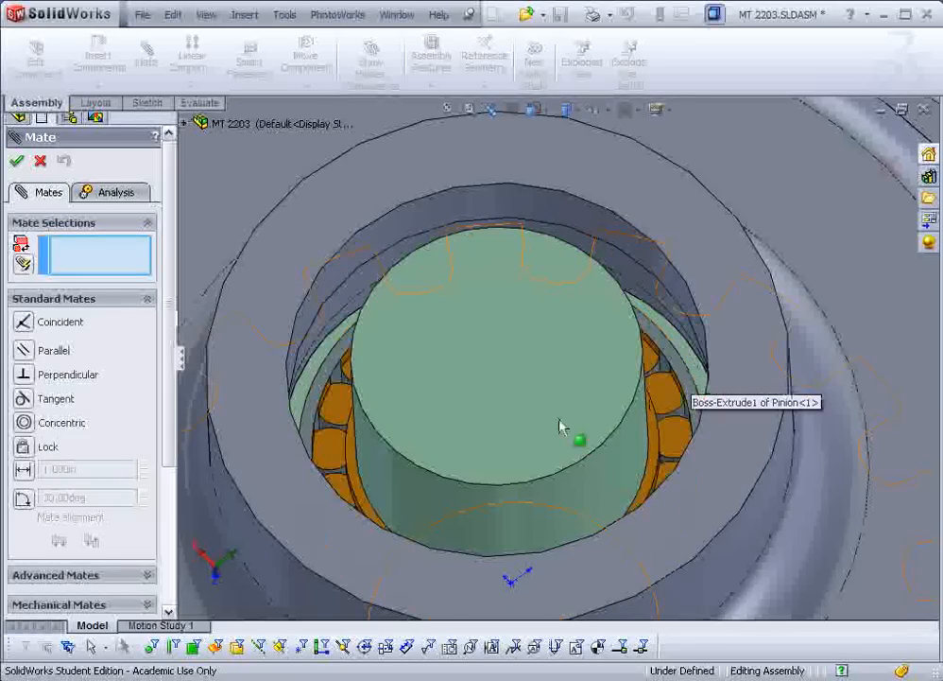
left_click(194, 646)
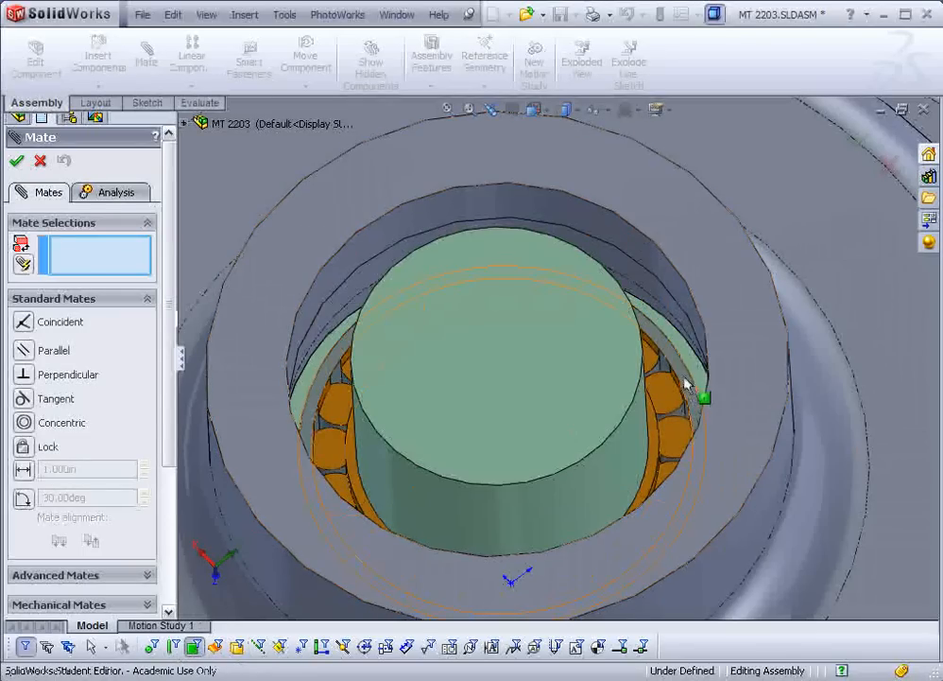
key("Up")
key("Up")
key("Up")
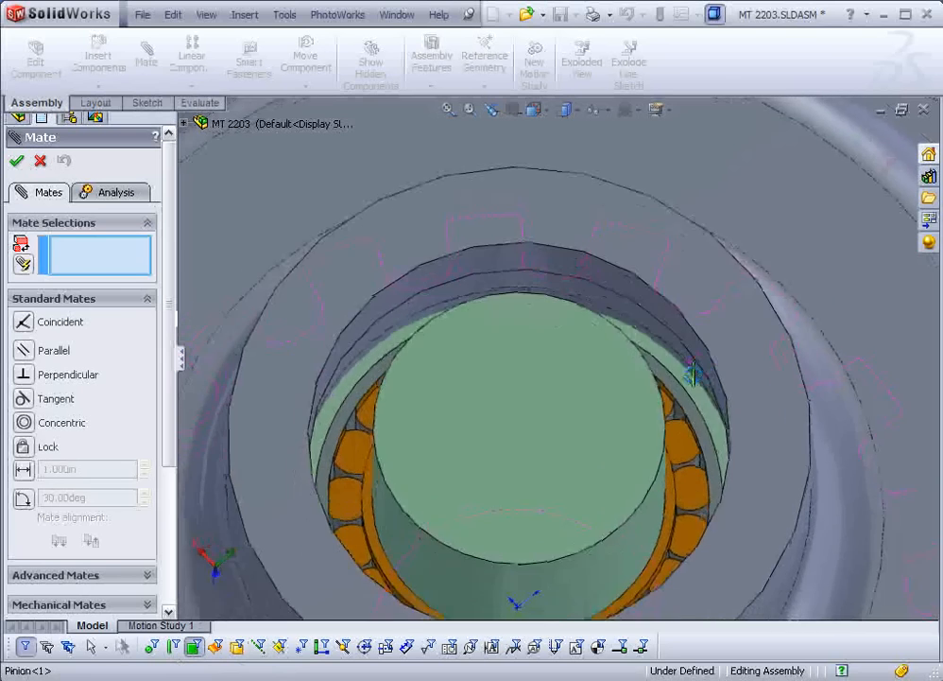
left_click(370, 377)
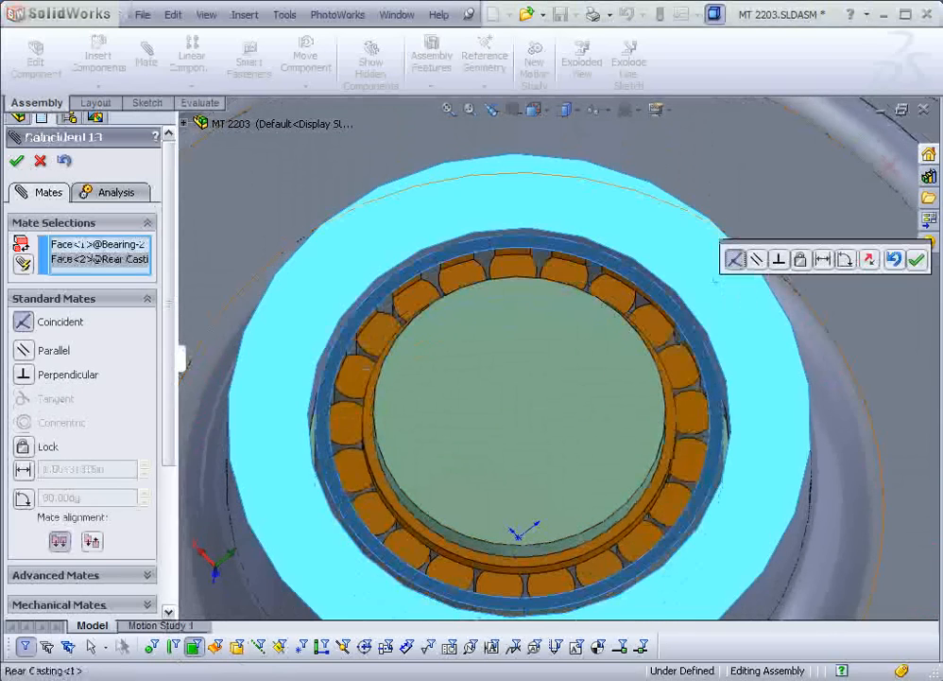
left_click(912, 259)
scroll(695, 369, "up", 5)
scroll(666, 369, "up", 5)
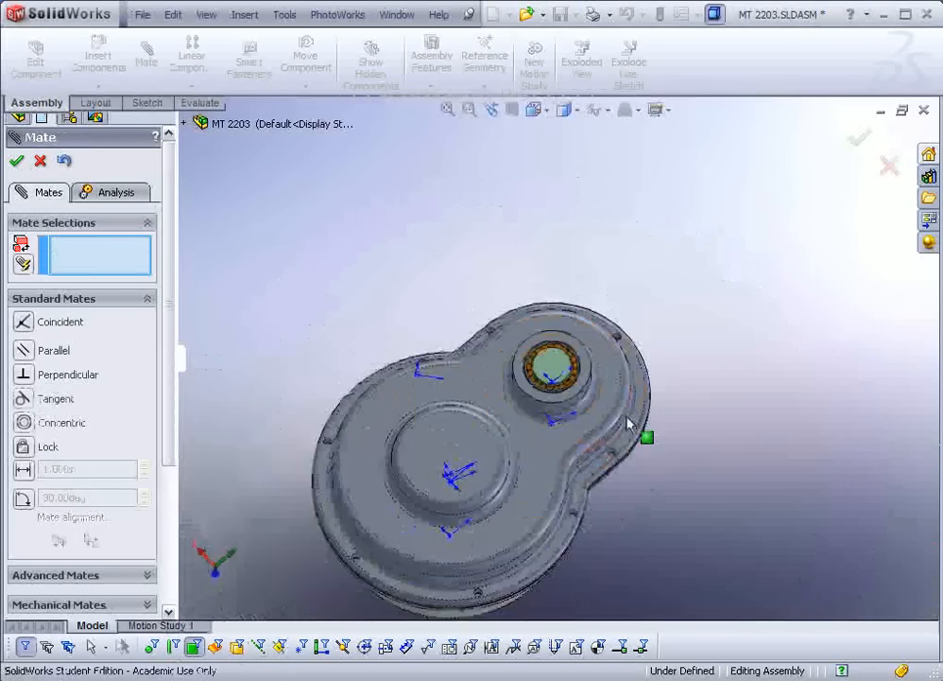
middle_click_drag(632, 422, 605, 350)
middle_click_drag(469, 304, 378, 312)
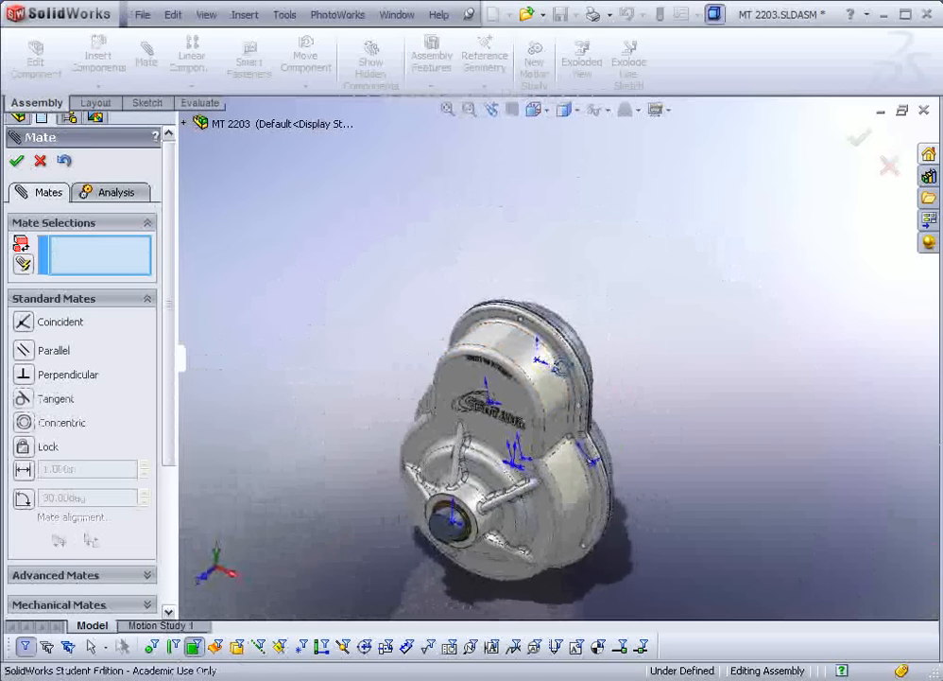
left_click(16, 161)
Start an exploded view in isometric orientation and pull the front casting forward along the Z axis, well clear of the gears
middle_click_drag(204, 276, 466, 437)
scroll(466, 435, "down", 1)
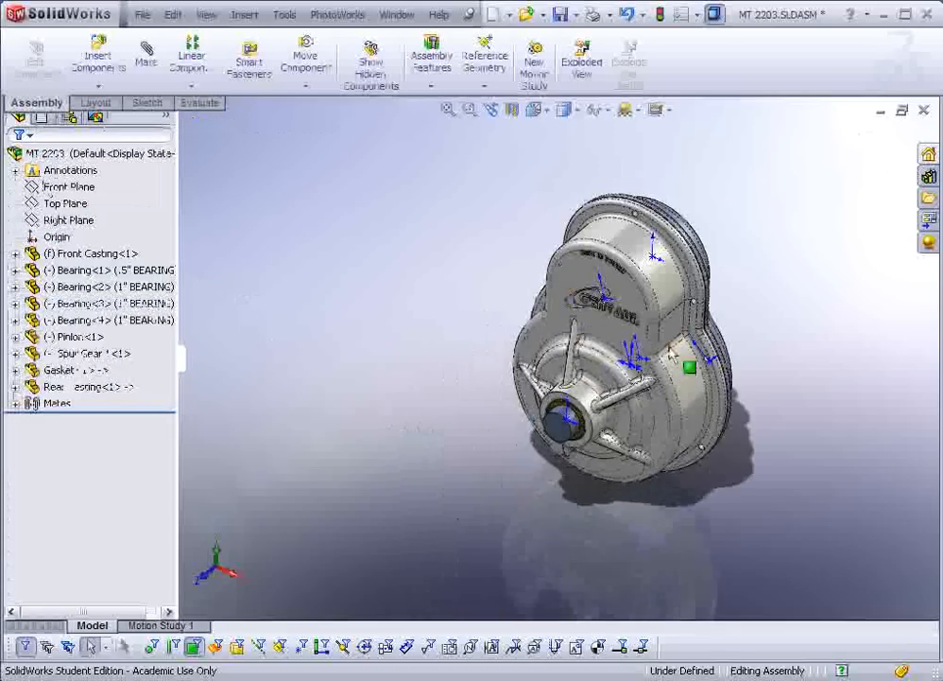
scroll(704, 333, "down", 1)
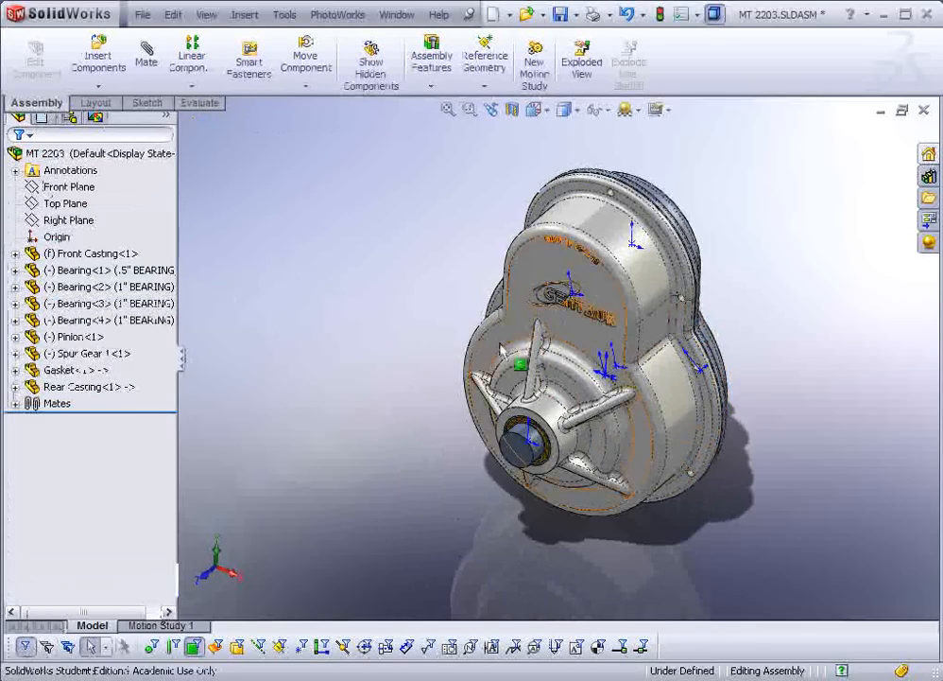
middle_click_drag(464, 243, 510, 341)
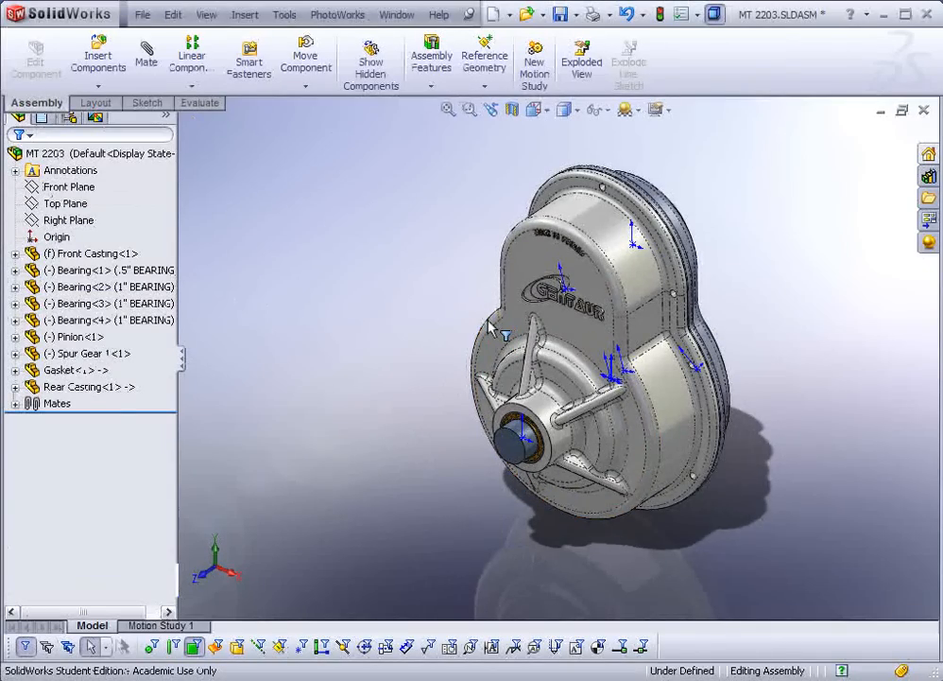
left_click(581, 63)
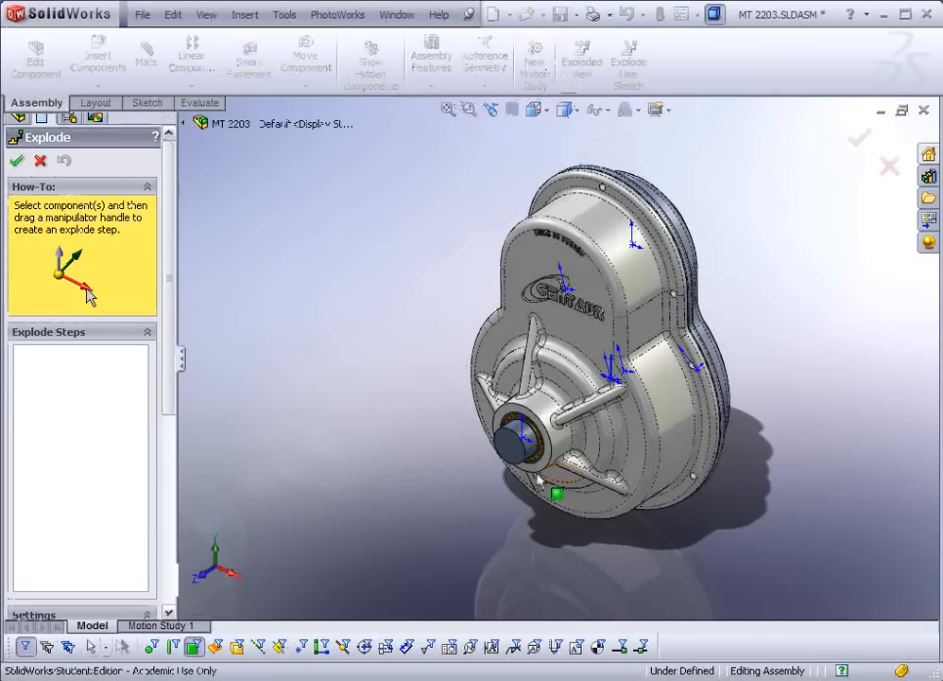
left_click(635, 448)
scroll(624, 448, "up", 3)
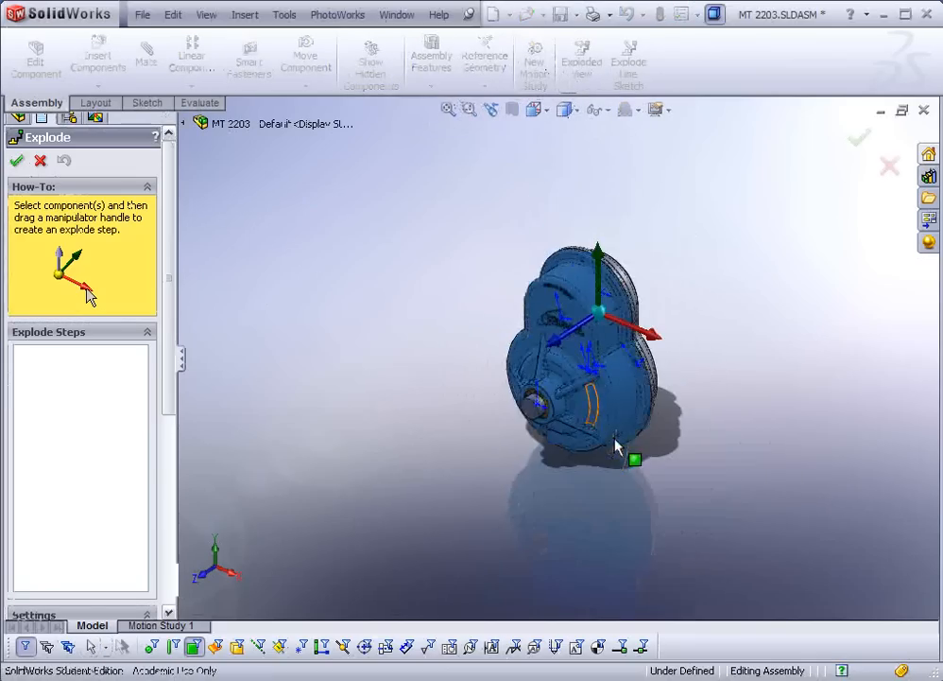
left_click(543, 109)
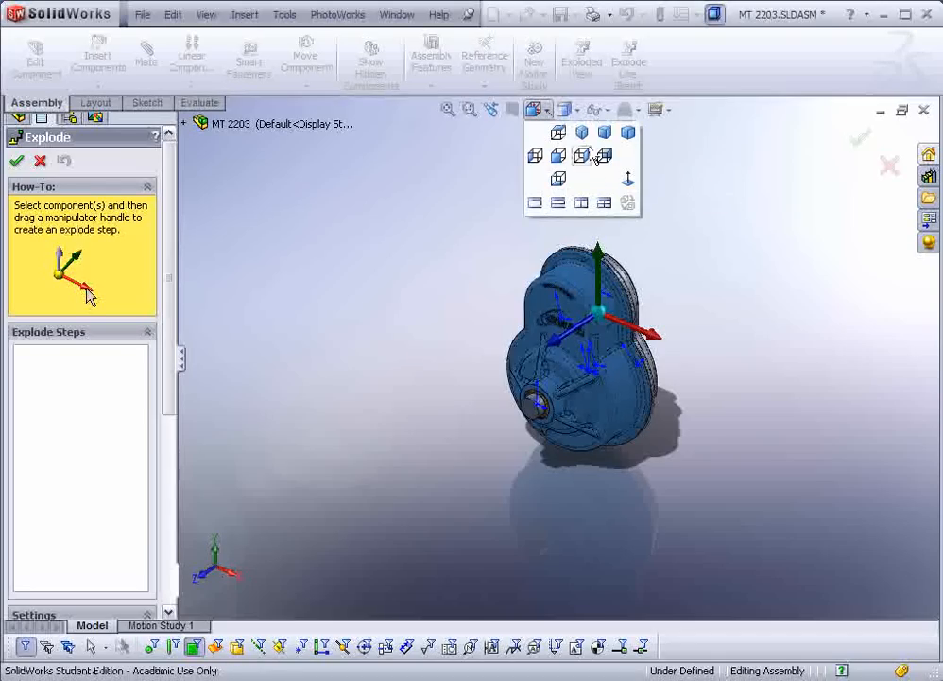
left_click(583, 138)
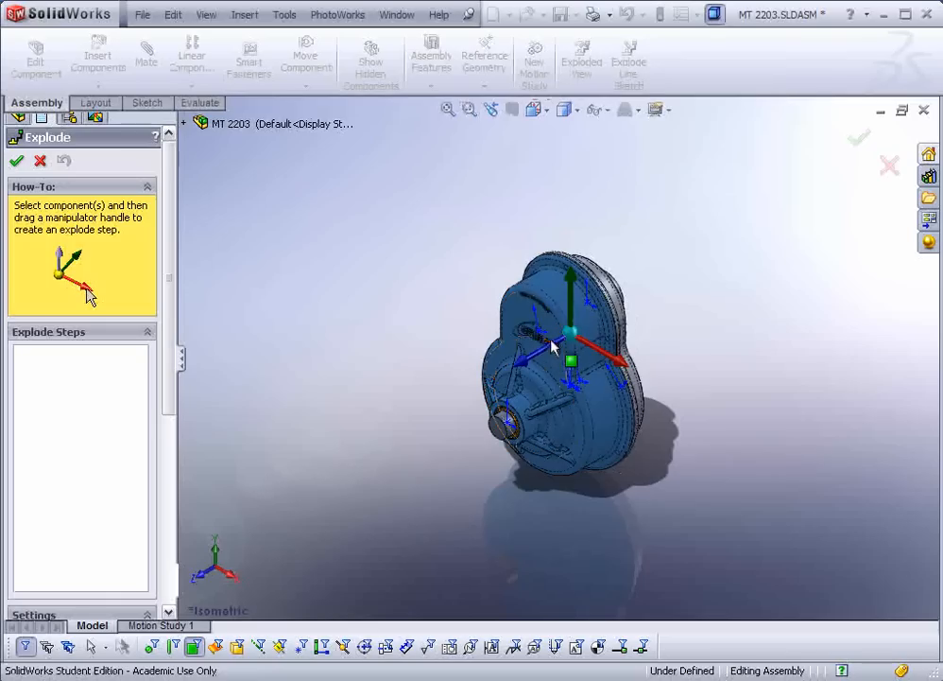
left_click_drag(542, 361, 312, 455)
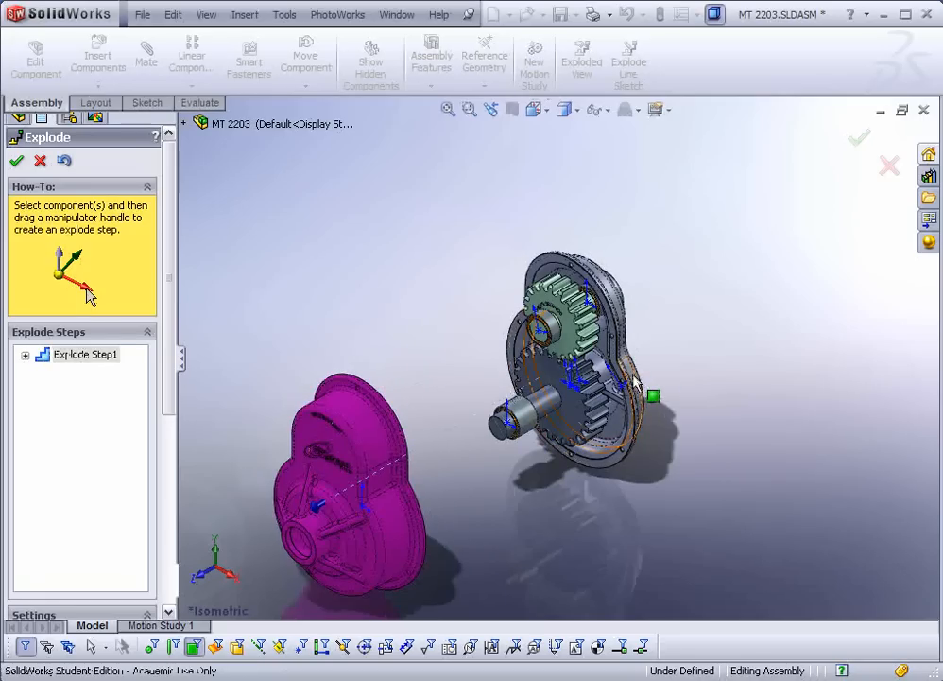
Explode the rear casting backward along the Z axis, and pull the two front bearings together forward to between the gears and front casting
left_click(621, 327)
left_click_drag(619, 317, 822, 208)
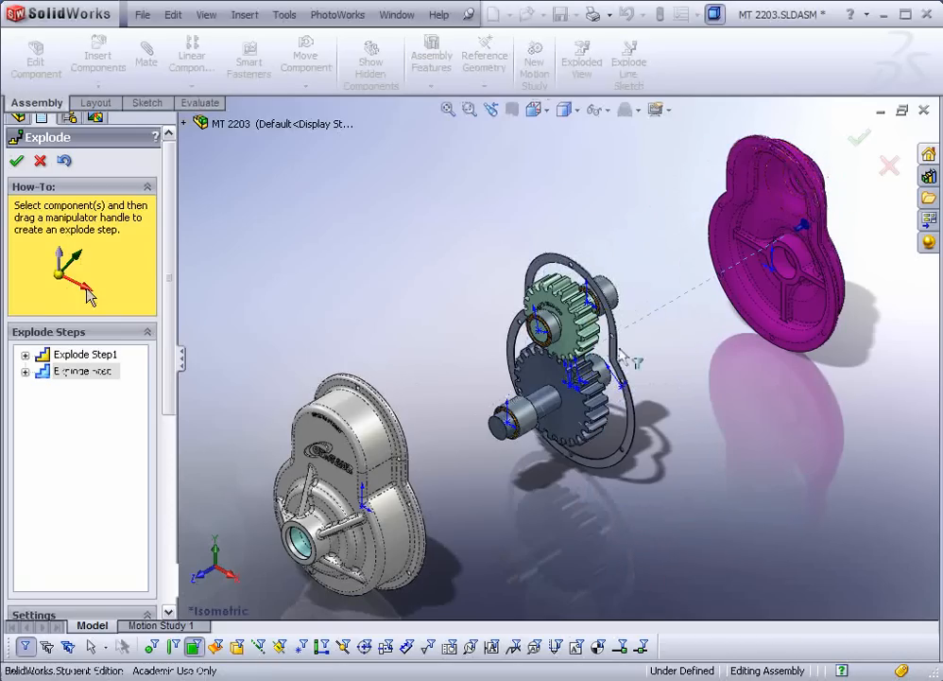
left_click(552, 395)
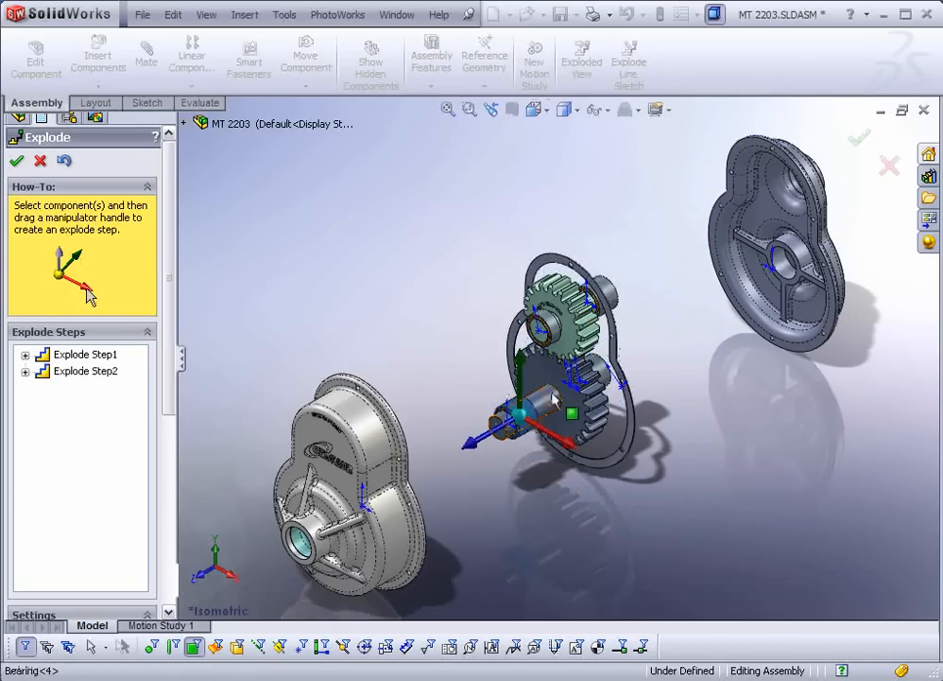
left_click(542, 333)
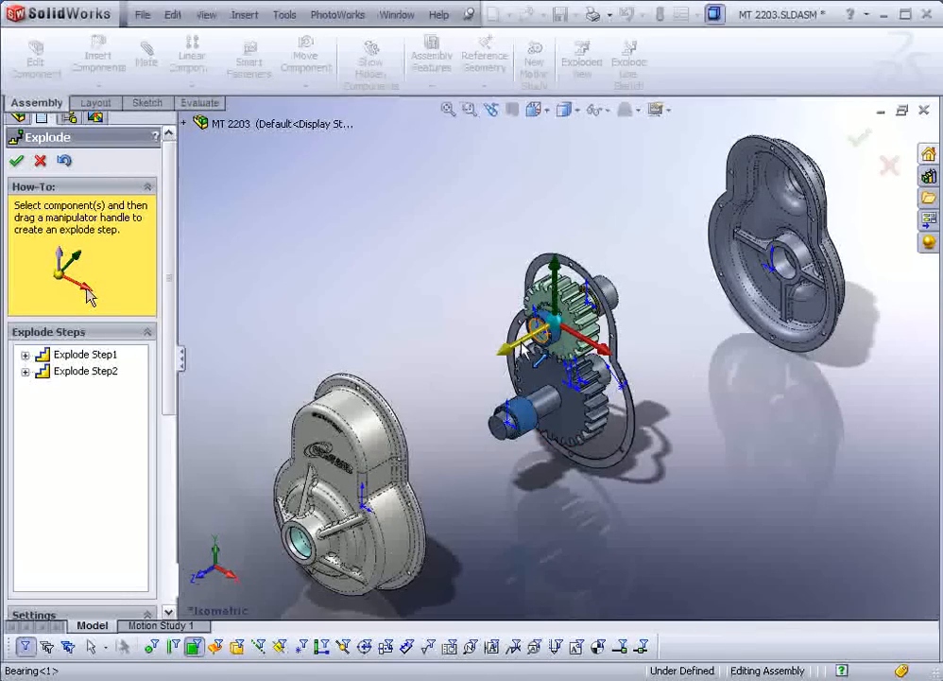
left_click_drag(506, 352, 350, 310)
Pull the two rear bearings together backward along the Z axis to between the gears and rear casting, and finish the exploded view
left_click(606, 289)
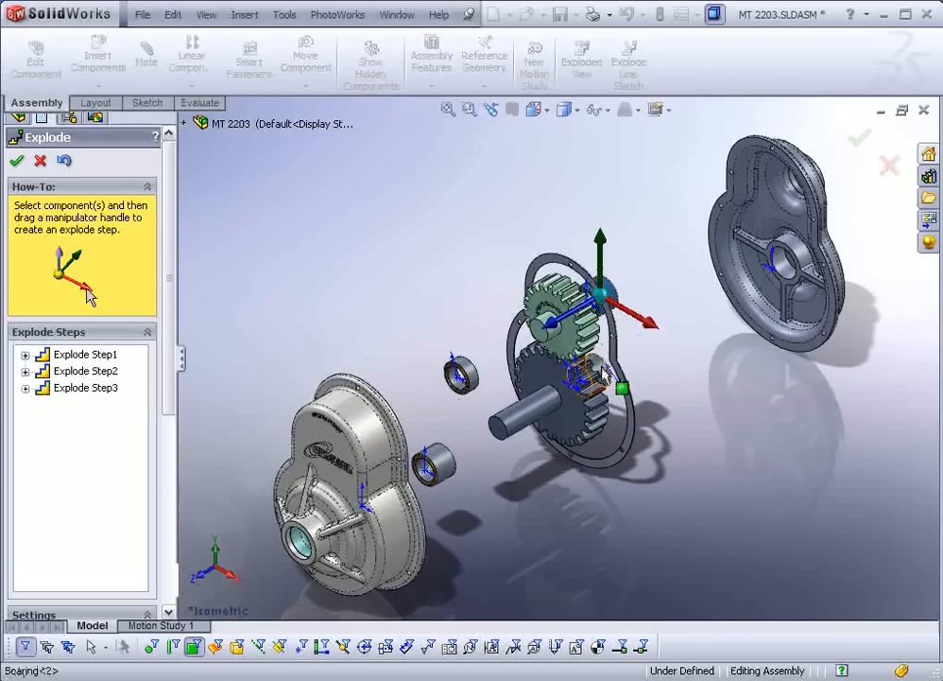
left_click_drag(558, 398, 674, 358)
left_click(686, 467)
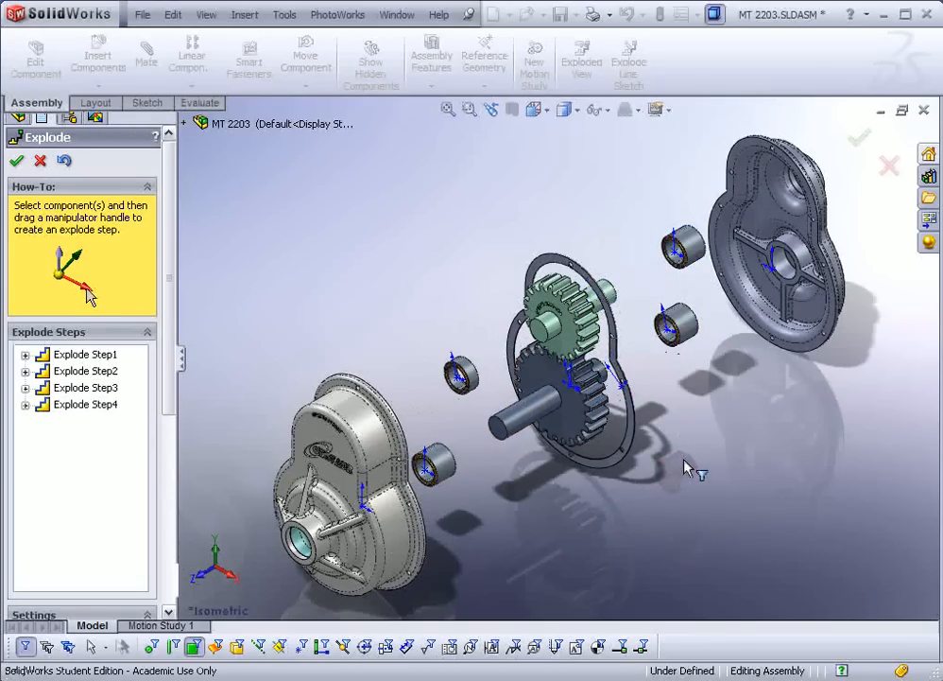
left_click(16, 162)
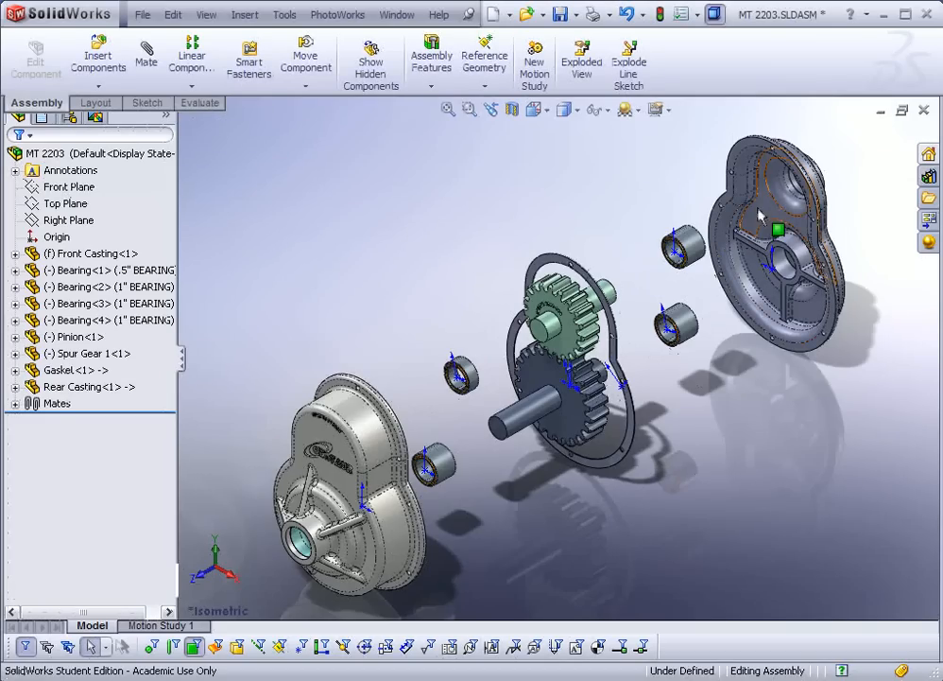
Start an explode line sketch and route a line from the rear casting's upper bearing bore to the front casting's upper bore
left_click(630, 63)
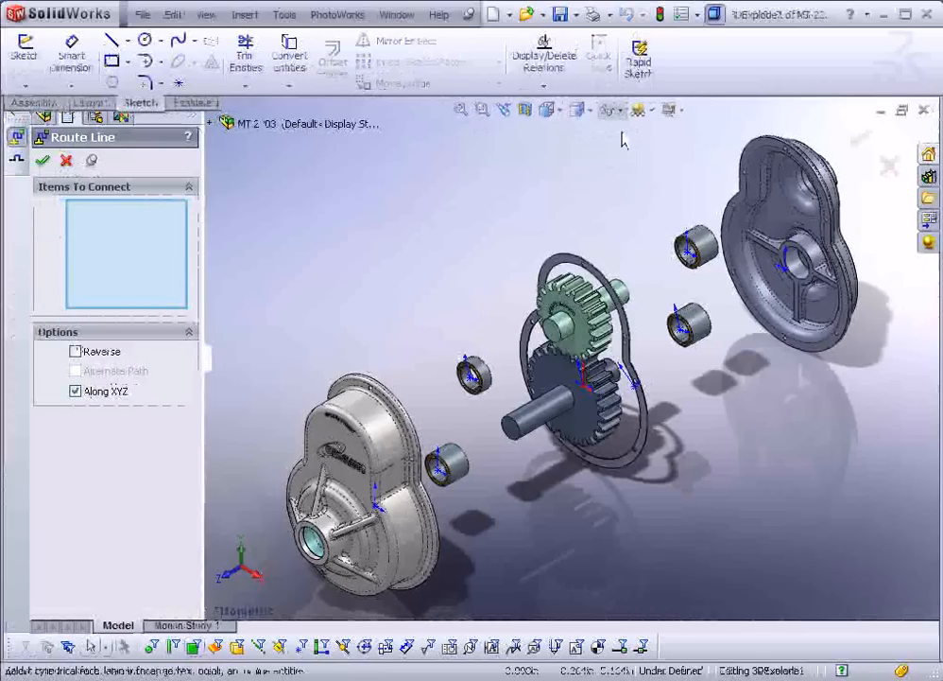
left_click(810, 189)
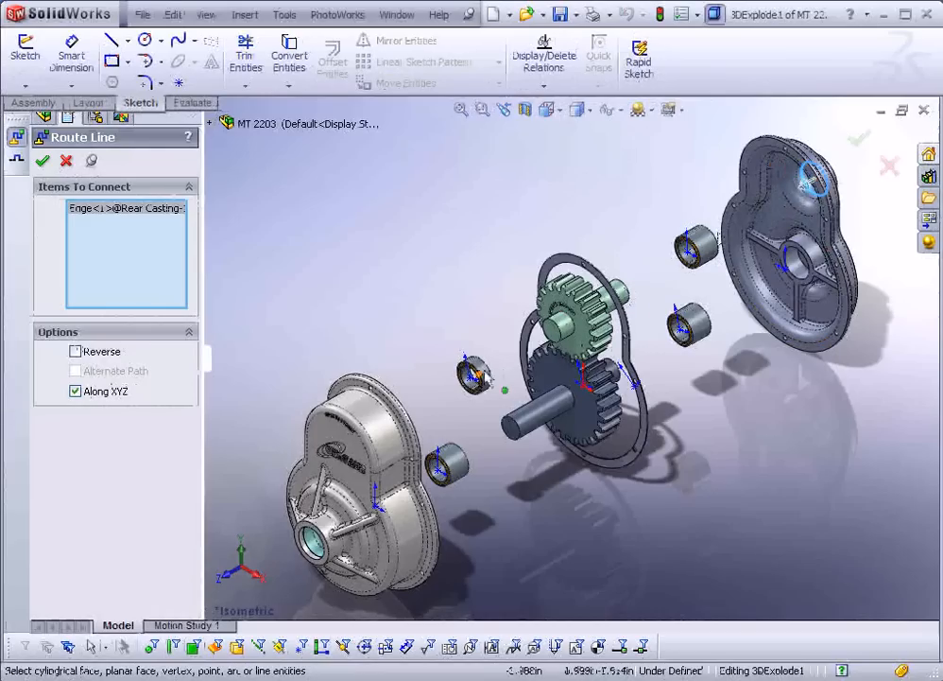
left_click(363, 449)
key("Return")
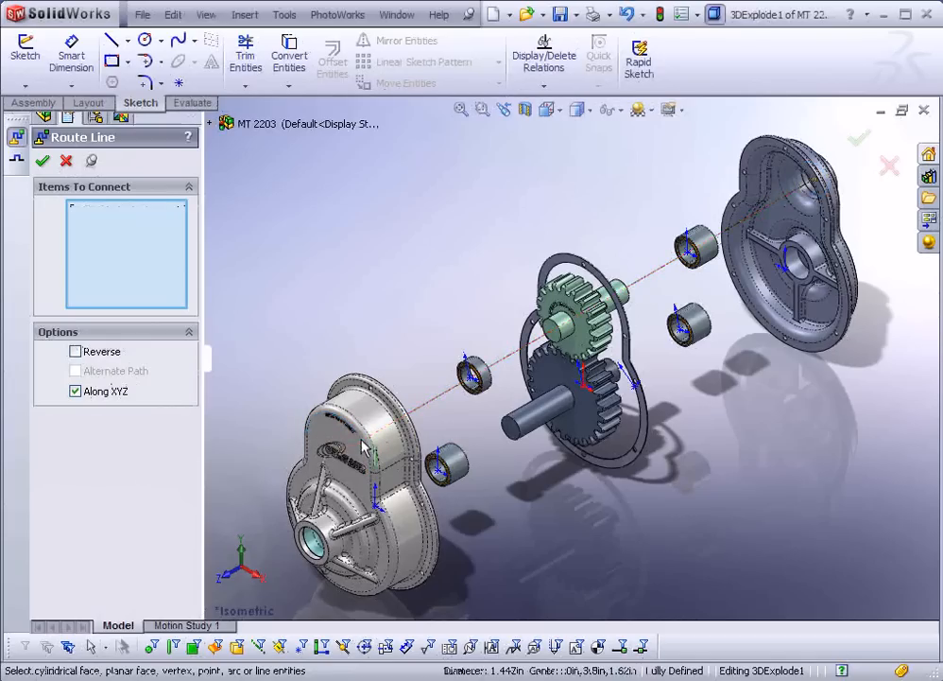
Route a second explode line from the front casting's lower bore, with its direction reversed, to the rear casting's lower bore
left_click(313, 556)
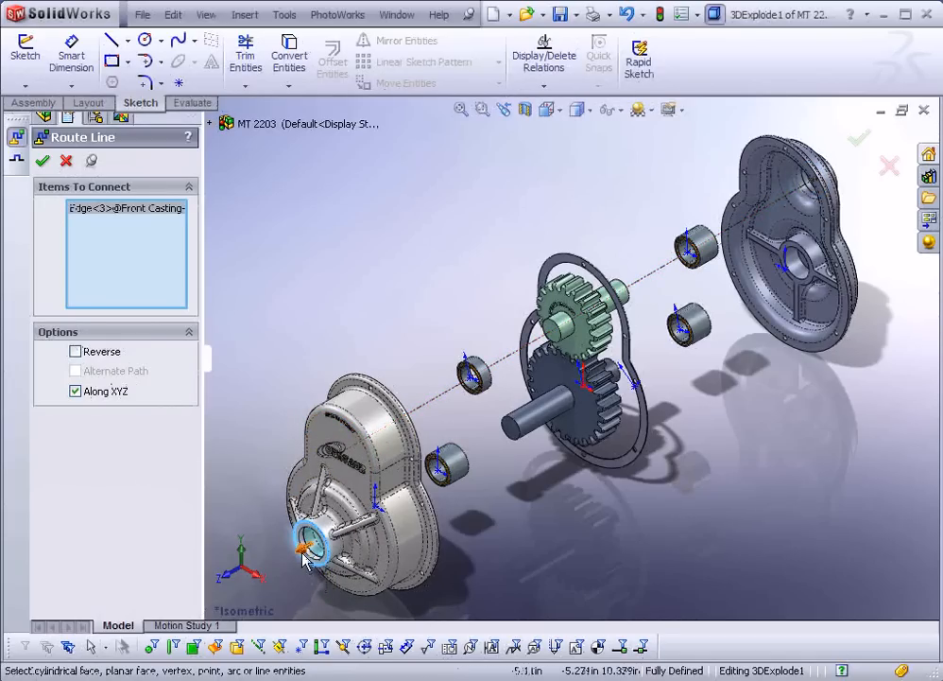
left_click(304, 557)
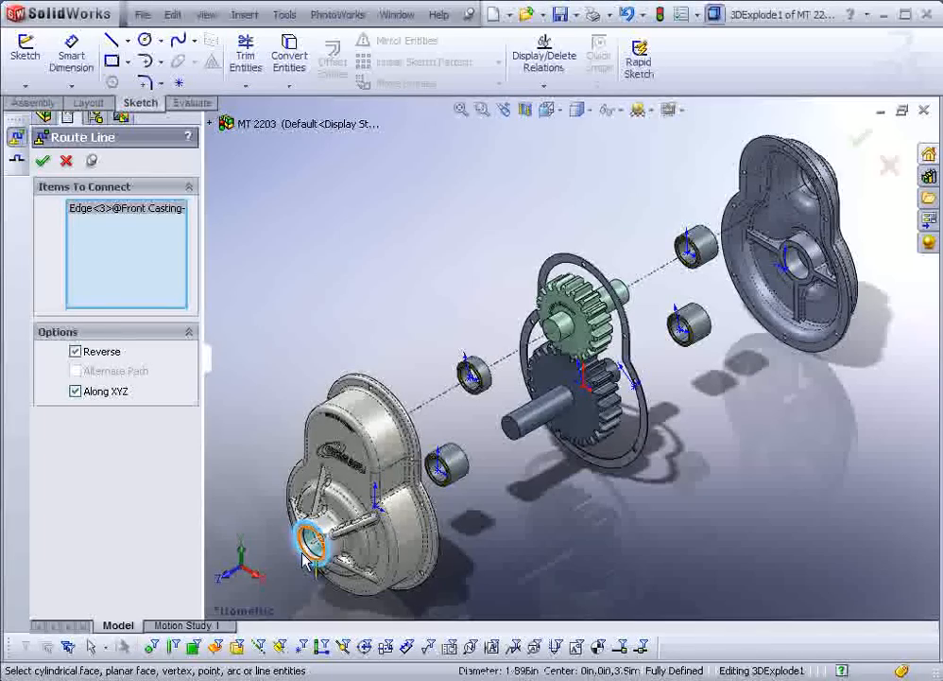
left_click(797, 286)
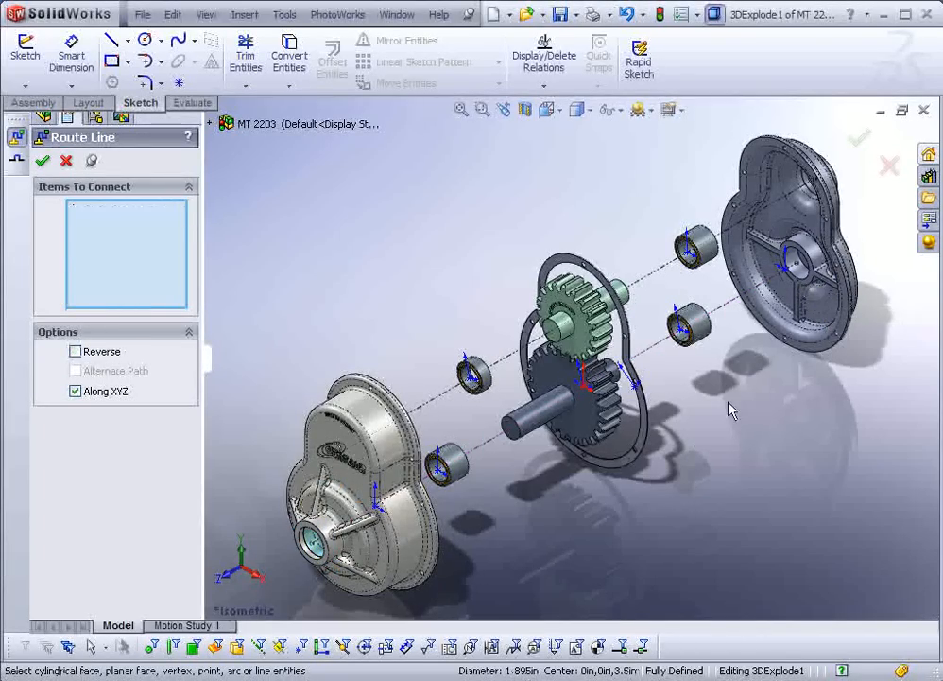
left_click(43, 162)
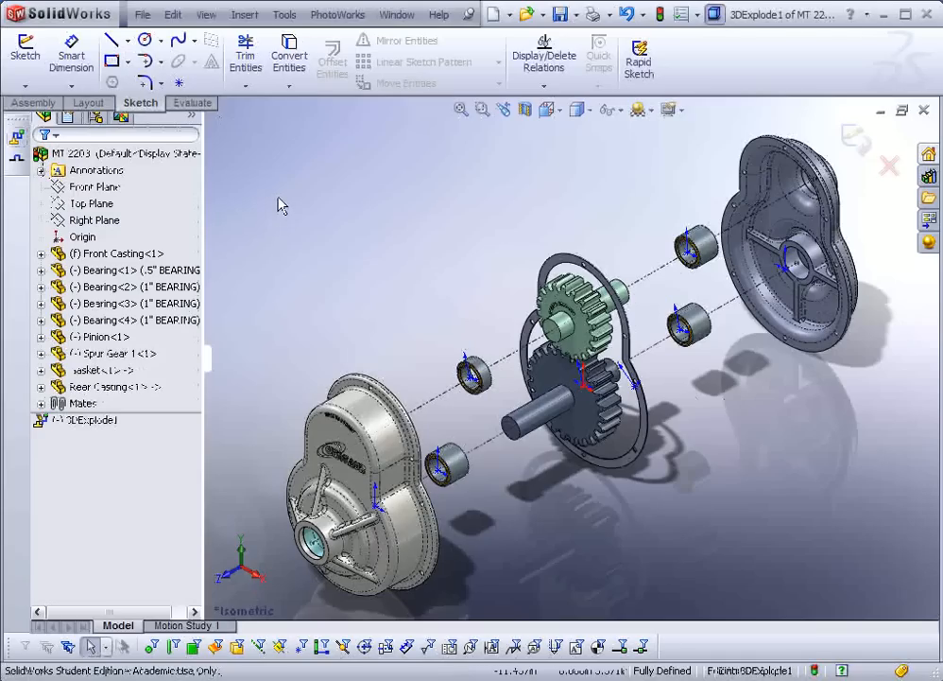
Save the assembly with a rebuild and make a drawing from it on a standard A - Landscape sheet
left_click(560, 14)
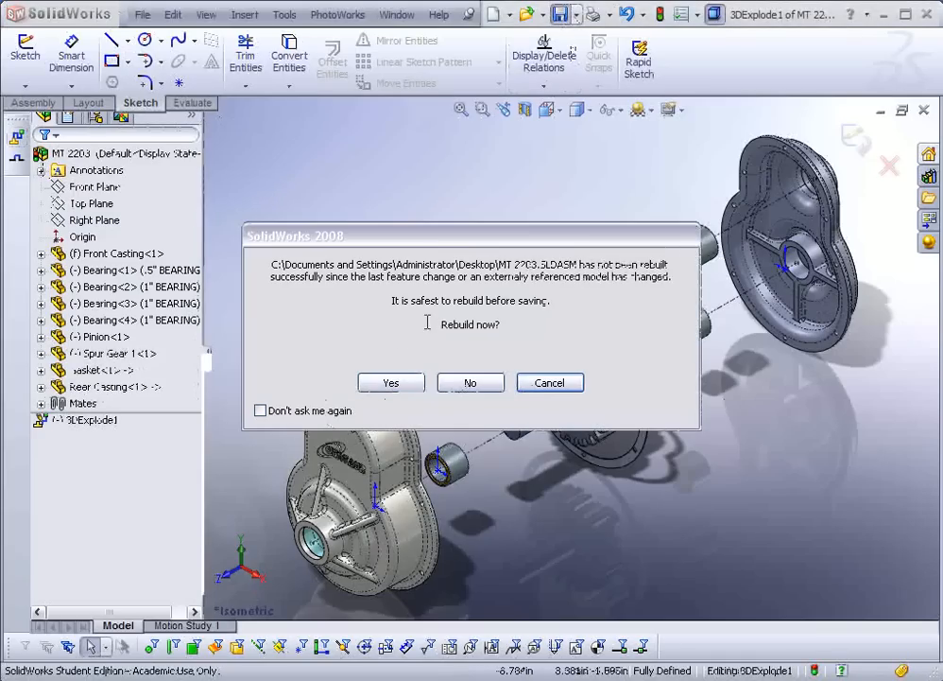
left_click(391, 384)
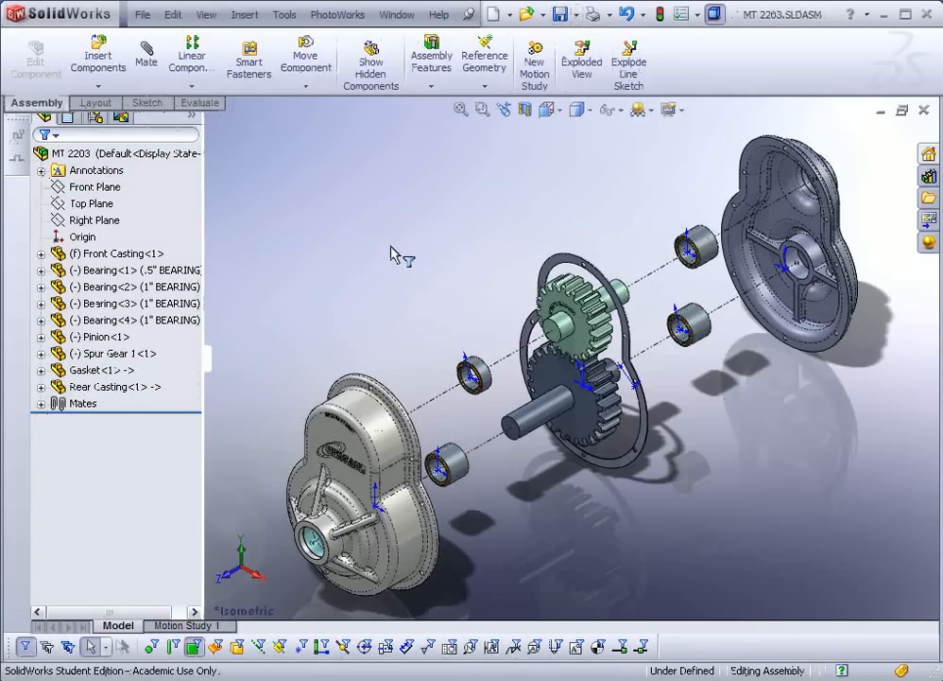
left_click(141, 15)
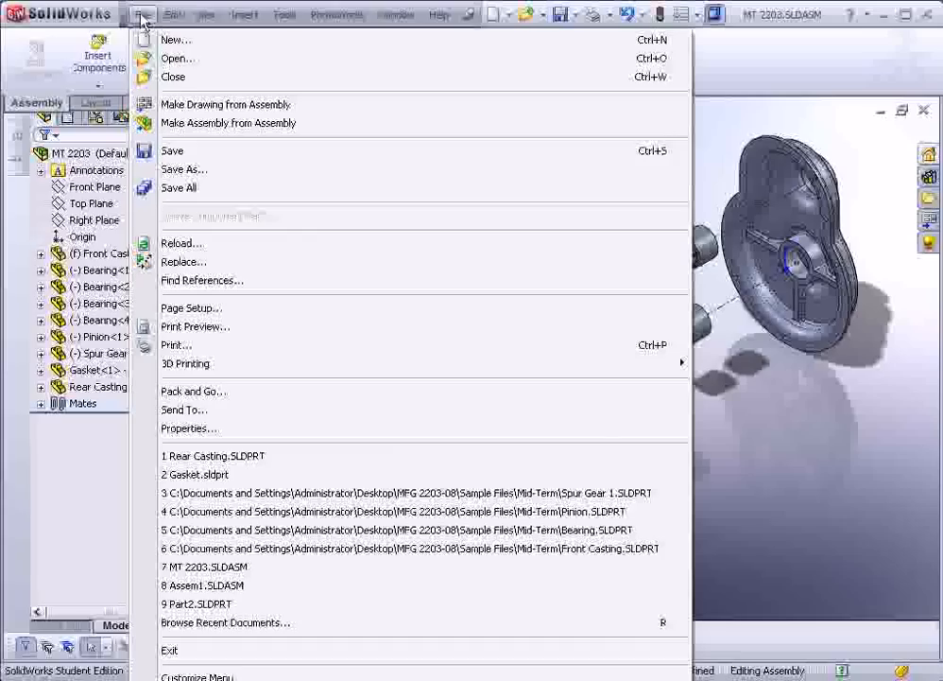
left_click(192, 104)
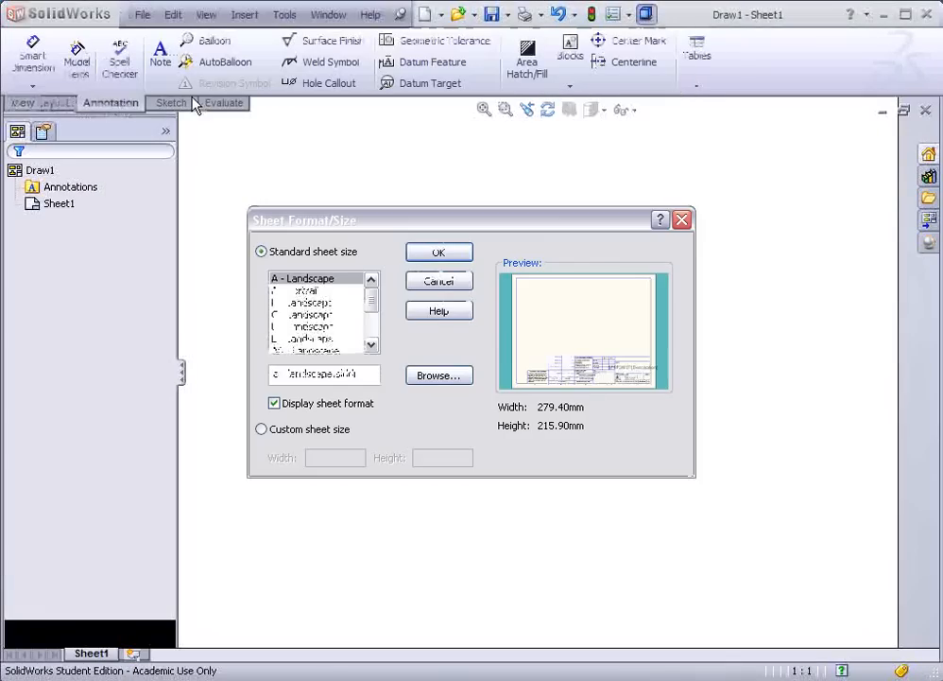
left_click(441, 255)
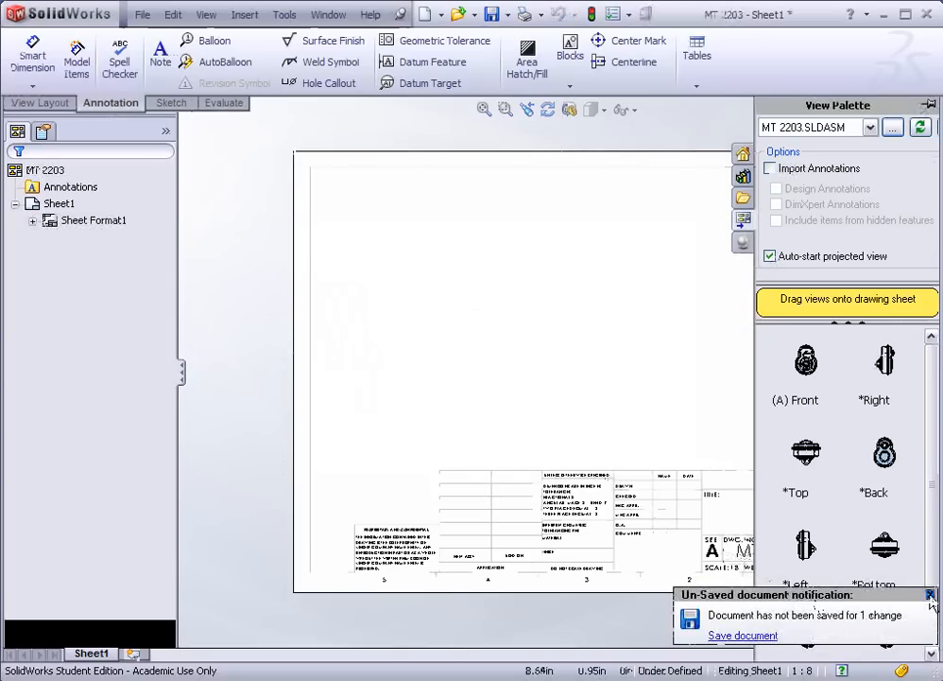
Dismiss the unsaved document notification and place the assembly's isometric view on the drawing sheet above the title block
left_click(930, 596)
scroll(925, 605, "down", 1)
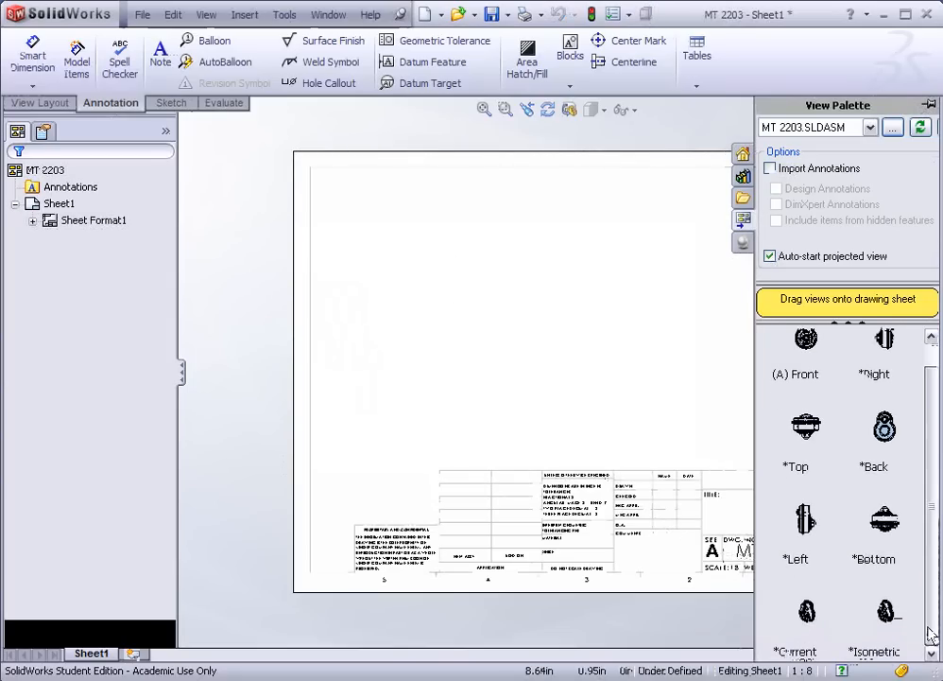
left_click_drag(888, 615, 632, 352)
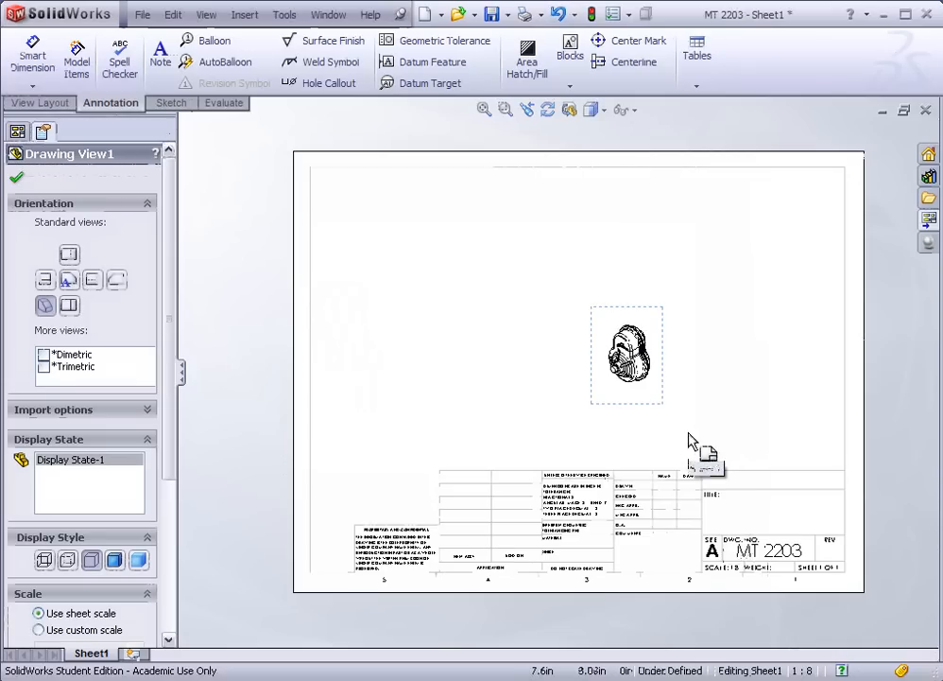
left_click(17, 179)
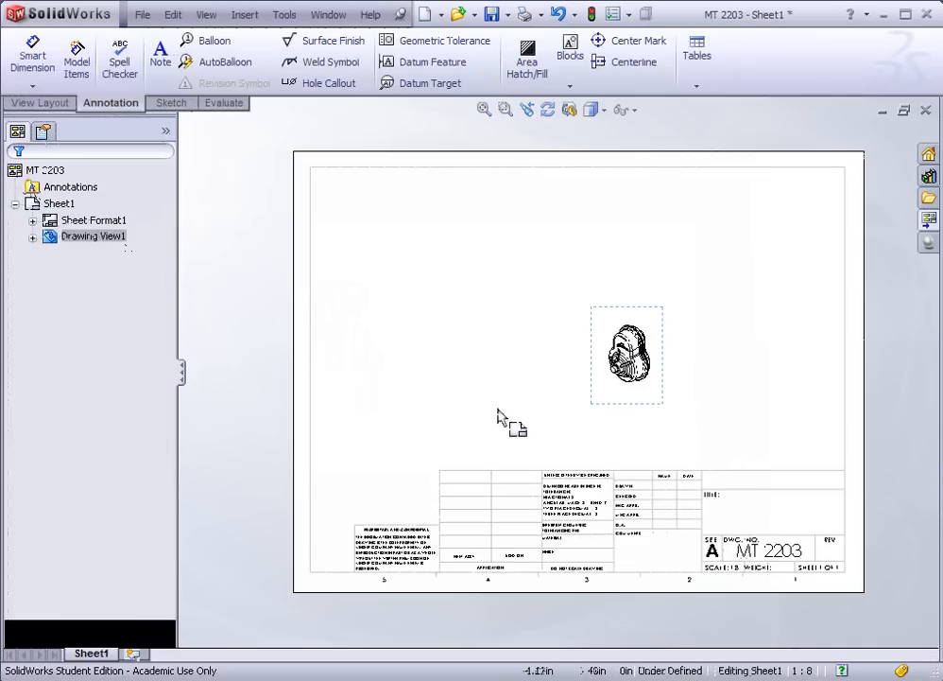
Set the isometric drawing view's properties to show the assembly in exploded state
left_click(623, 402)
right_click(624, 404)
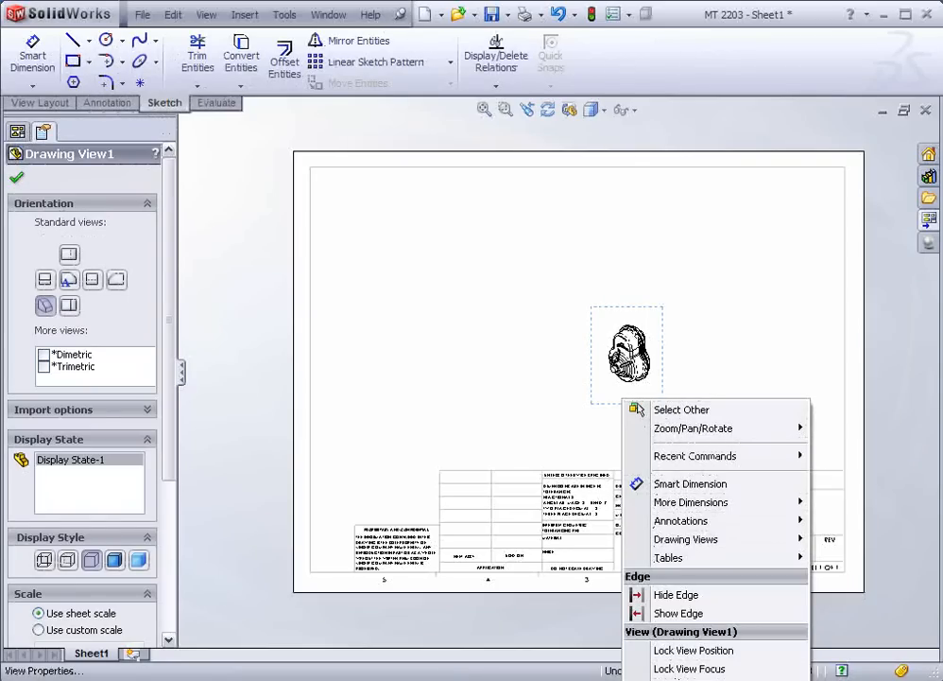
left_click(695, 677)
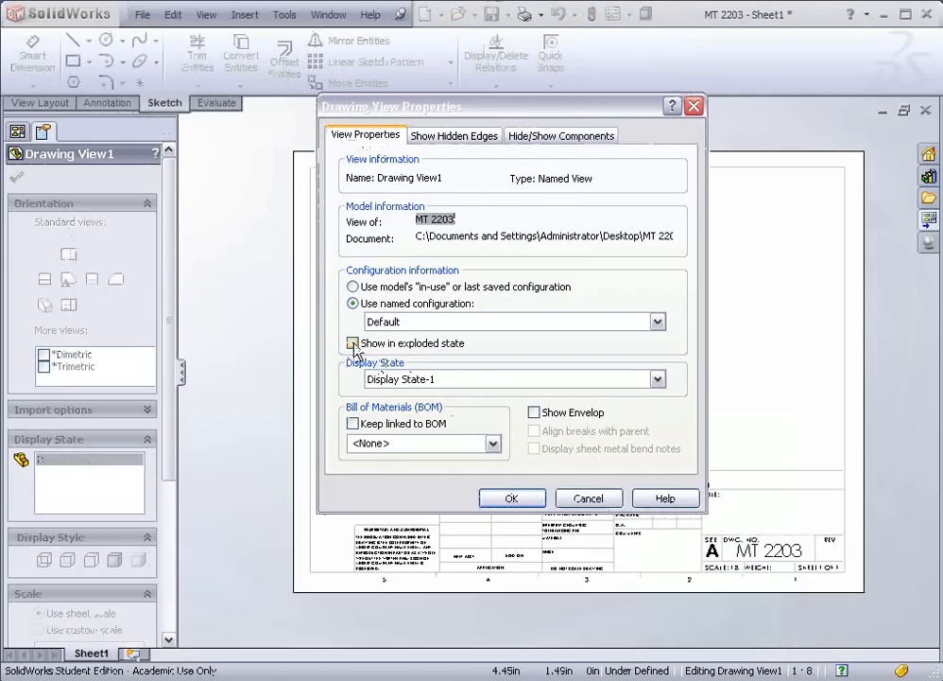
left_click(353, 344)
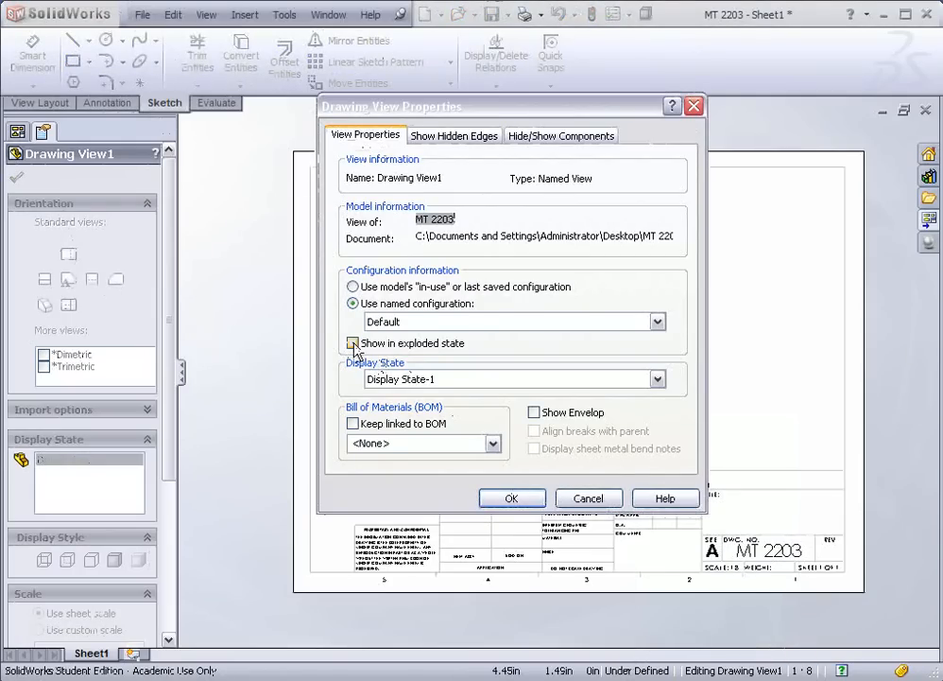
left_click(512, 499)
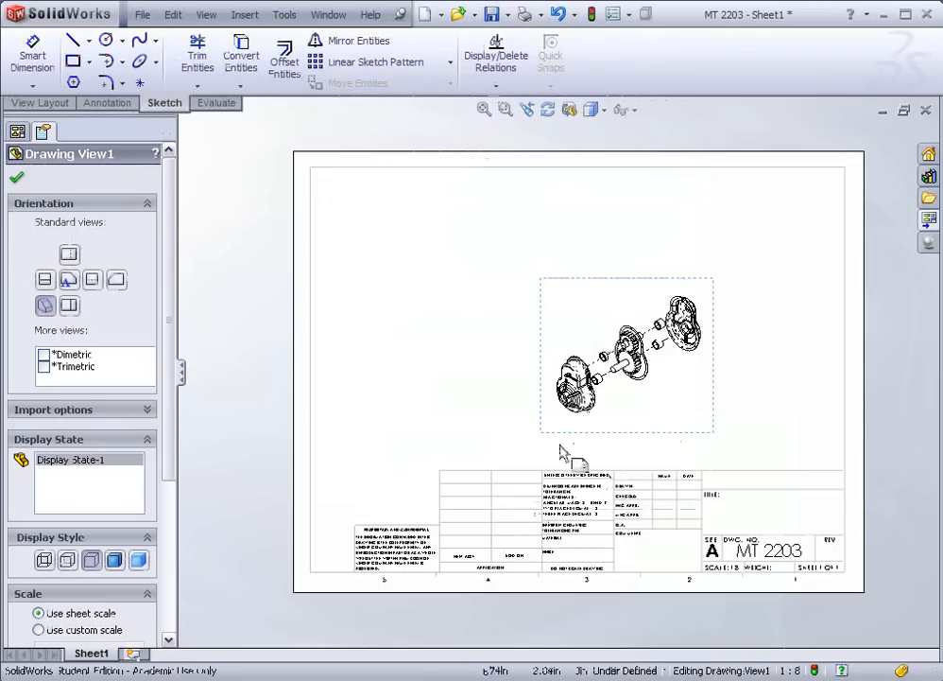
Give the exploded view a custom scale of 1:4 and move it up slightly, clear of the title block
scroll(163, 461, "down", 3)
scroll(164, 492, "down", 3)
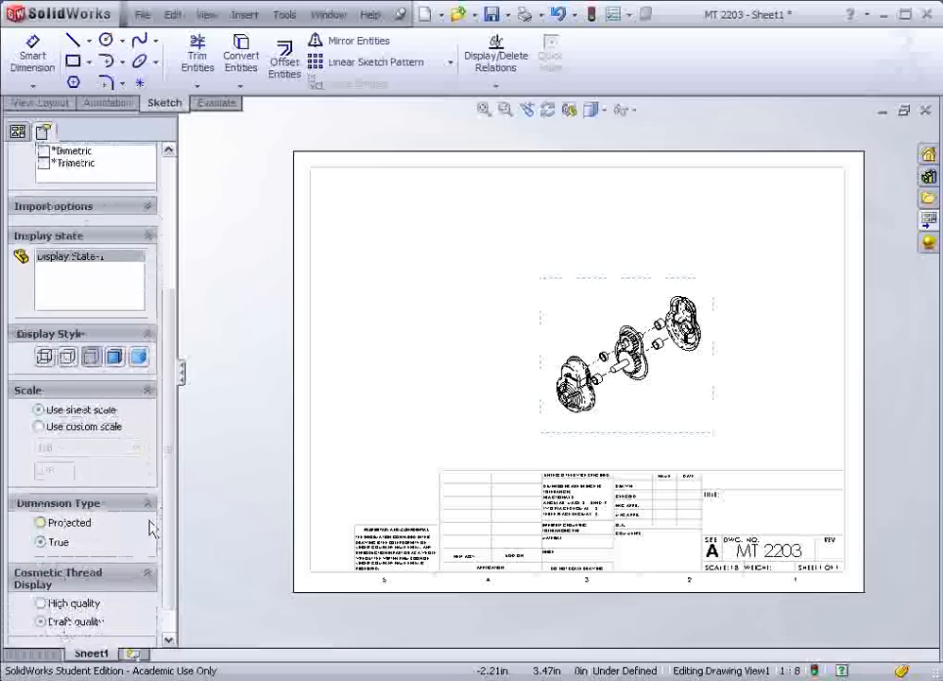
left_click(39, 426)
left_click(70, 447)
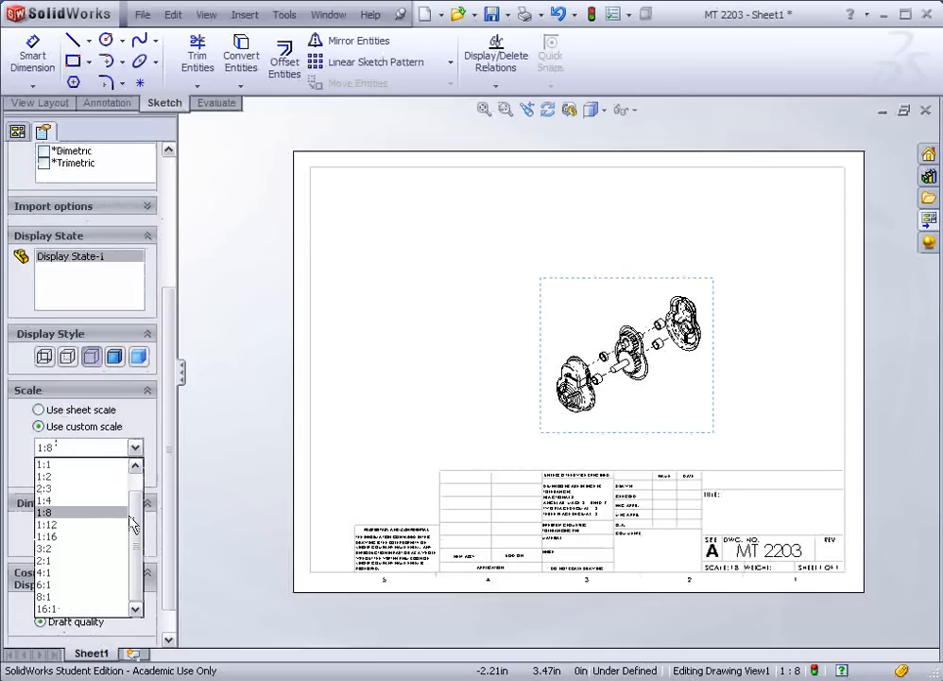
left_click(57, 500)
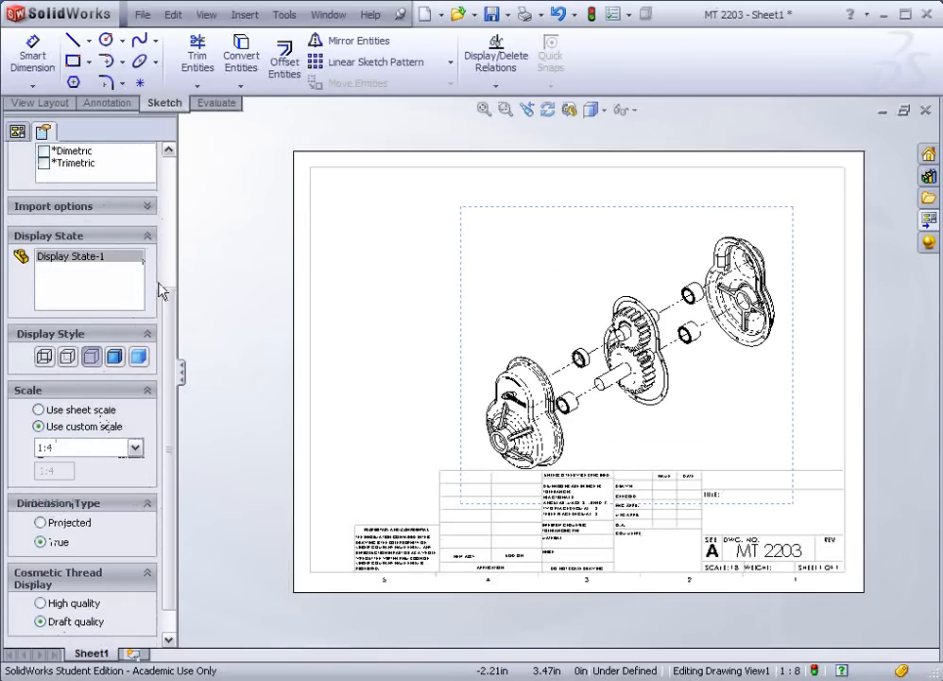
scroll(174, 434, "up", 5)
left_click(17, 176)
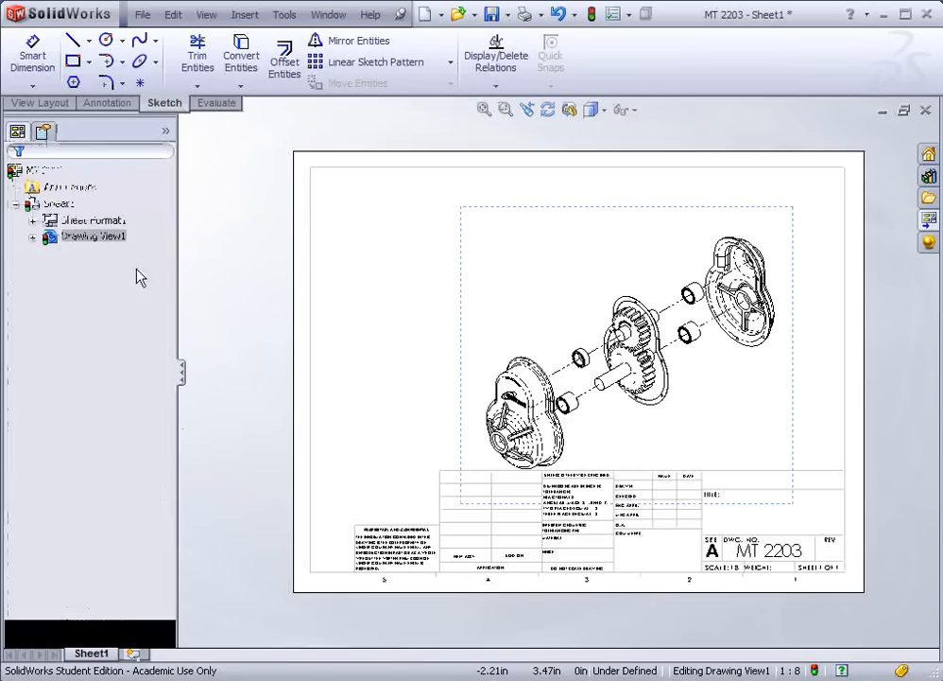
mouse_move(466, 455)
left_mouse_down()
mouse_move(450, 431)
mouse_move(467, 434)
left_mouse_up()
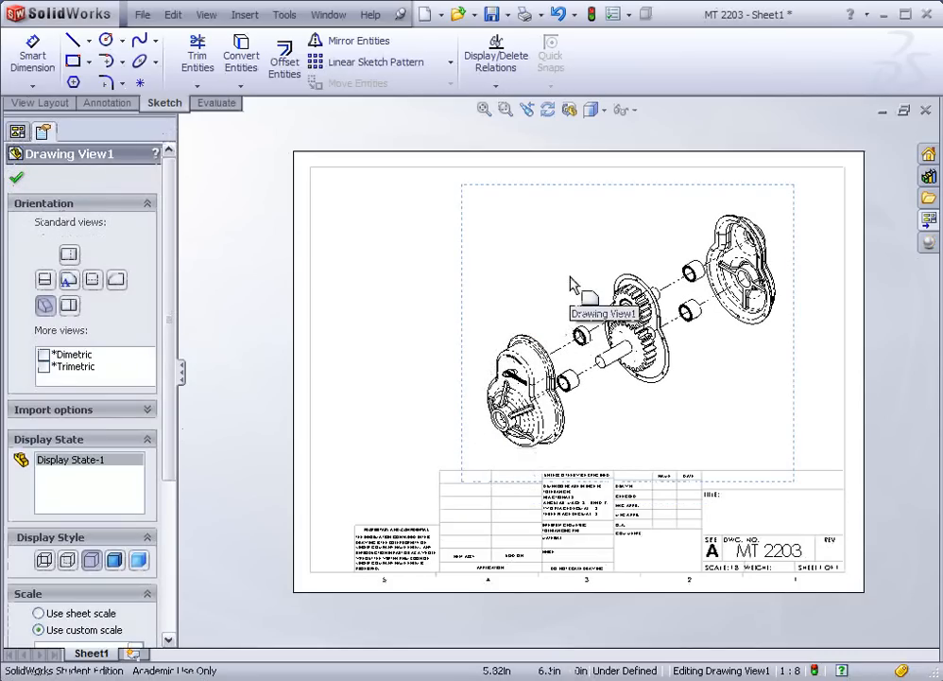
Insert a top-level bill of materials for the exploded view with the bom-standard template, placed in the sheet's upper-left corner
left_click(108, 104)
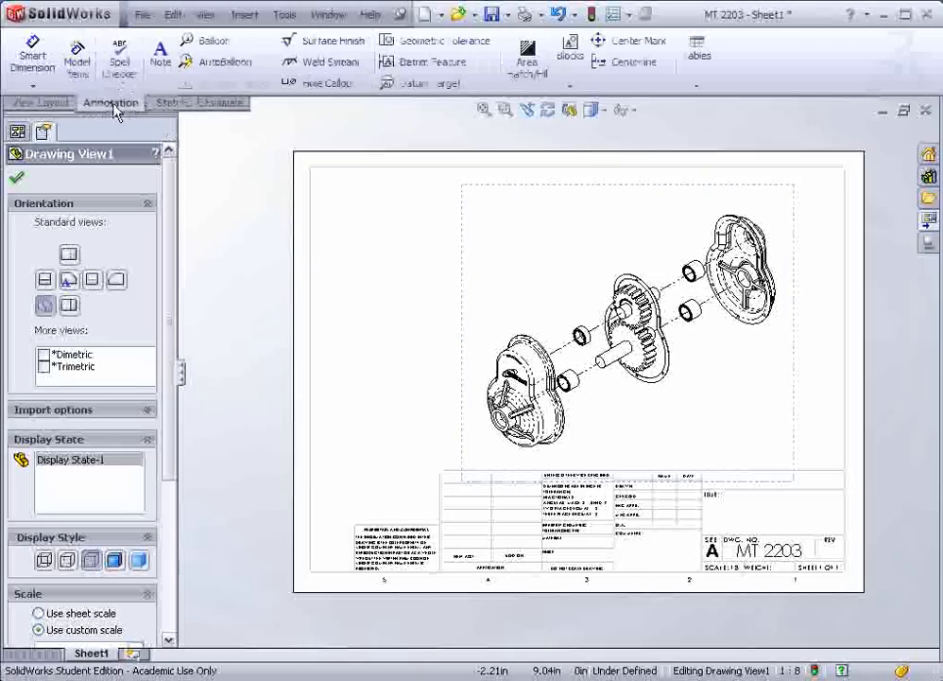
left_click(699, 86)
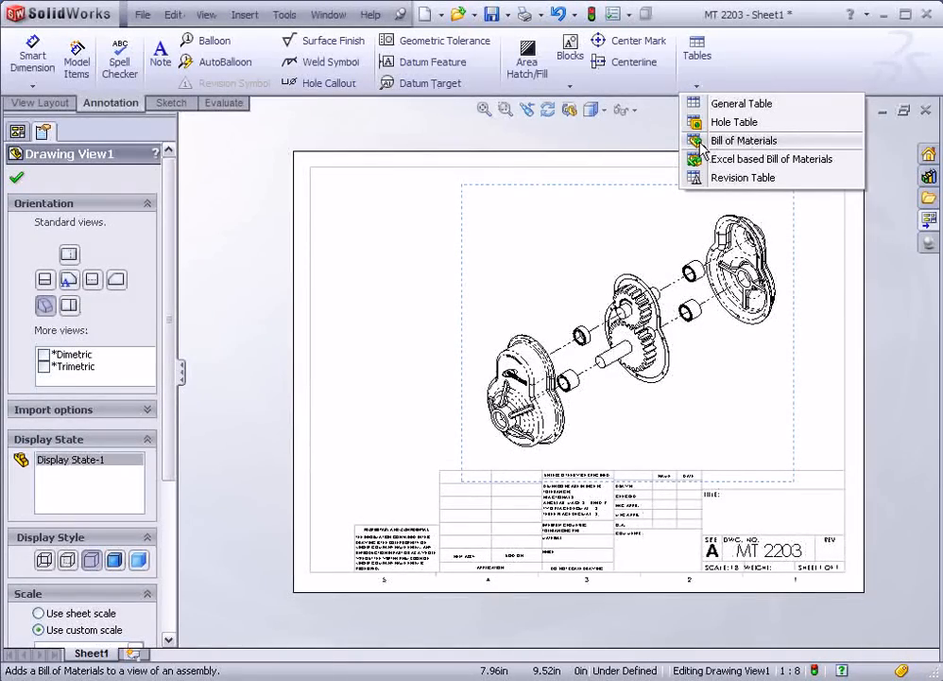
left_click(701, 142)
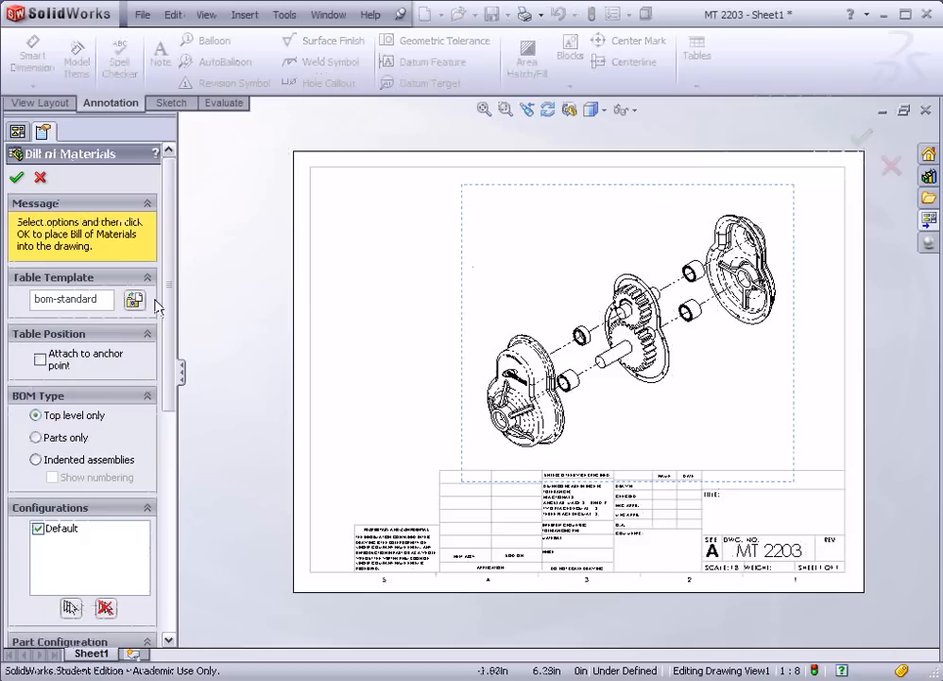
left_click(16, 177)
left_click(321, 182)
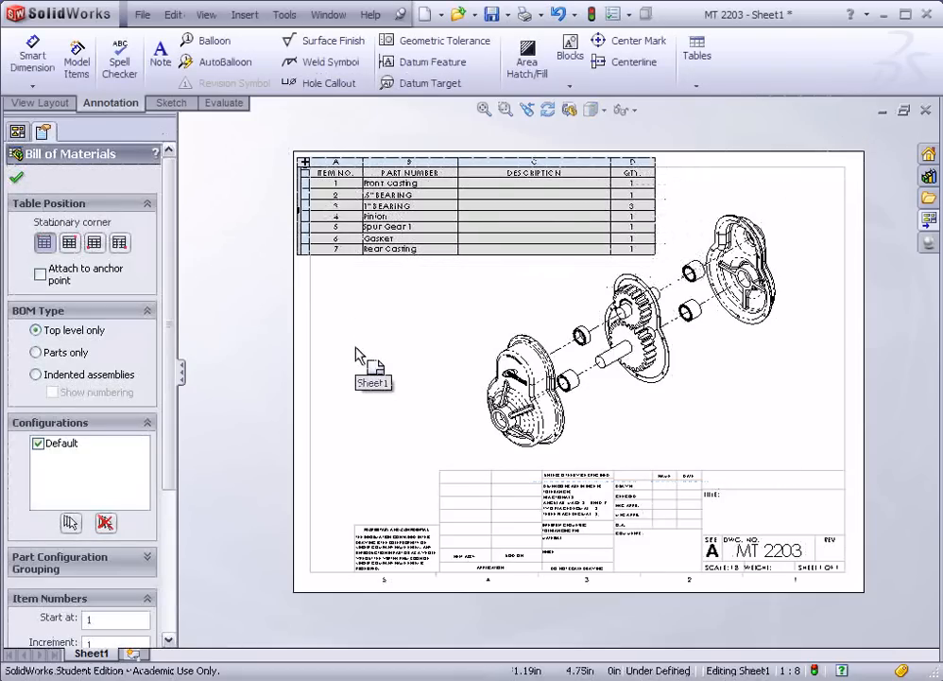
left_click(357, 348)
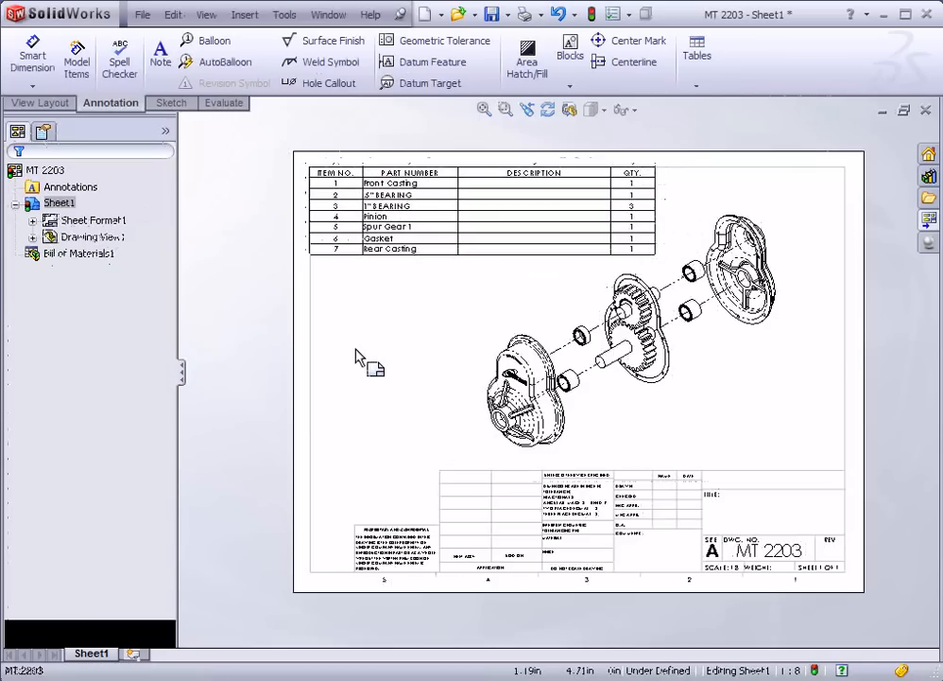
Add auto balloons to the exploded view in a circular layout, with circular item-number balloons attached to edges and multiple instances ignored
left_click(480, 445)
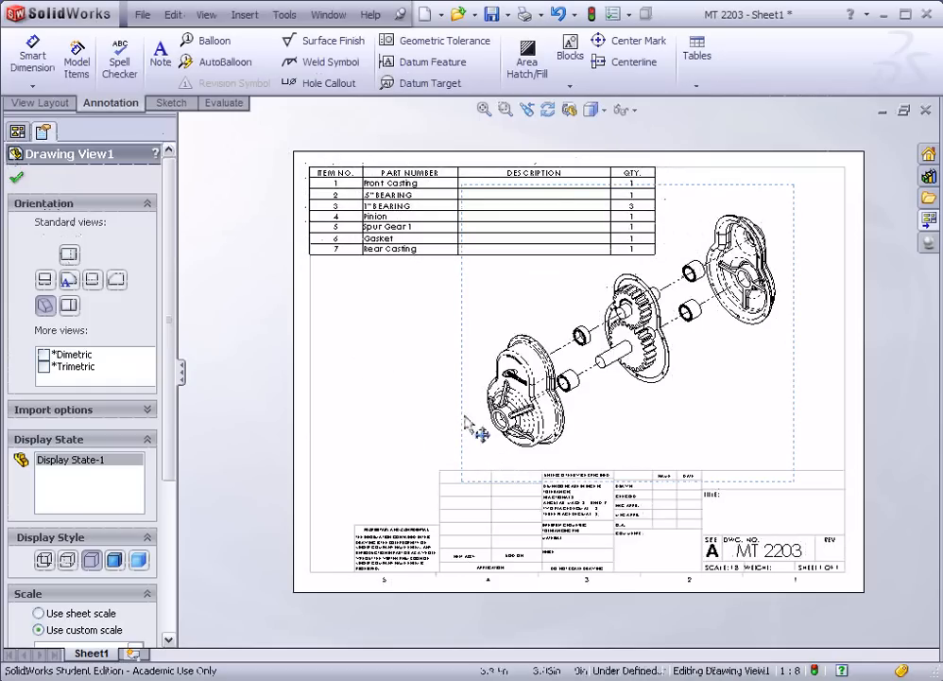
left_click(210, 62)
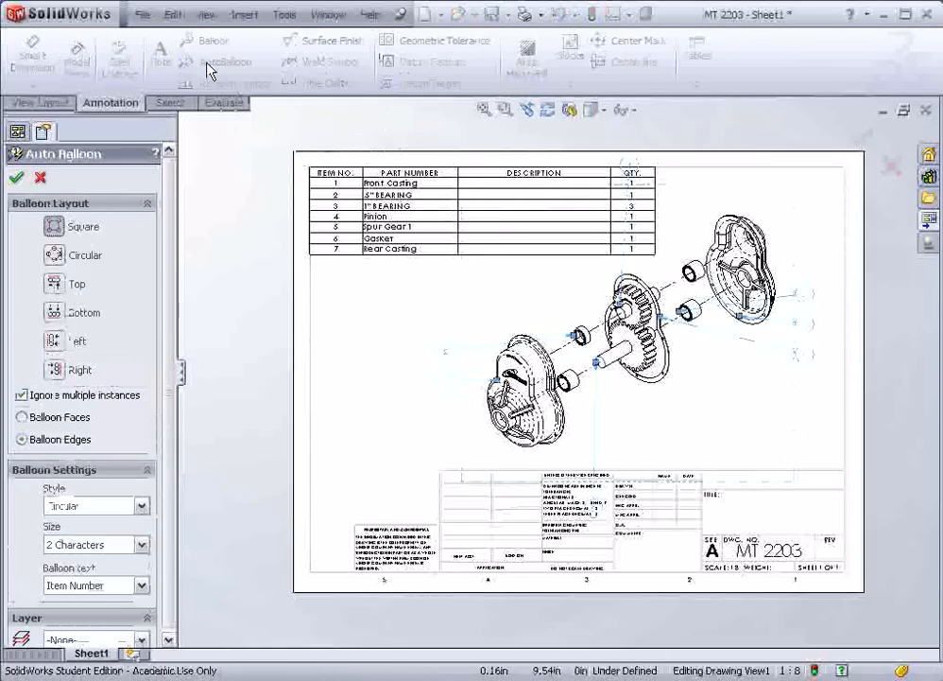
left_click(55, 255)
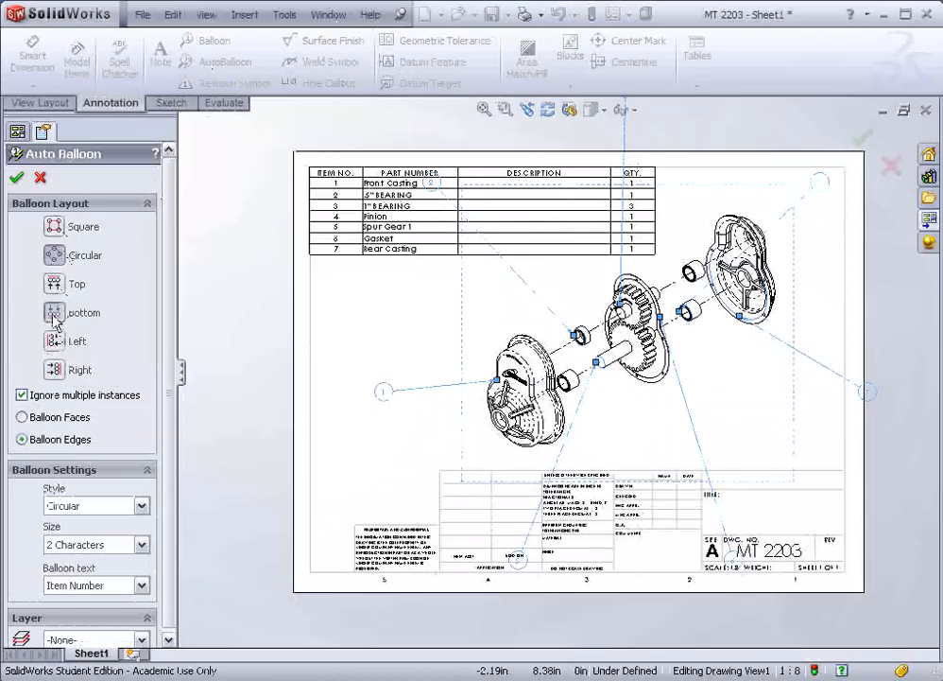
left_click(57, 370)
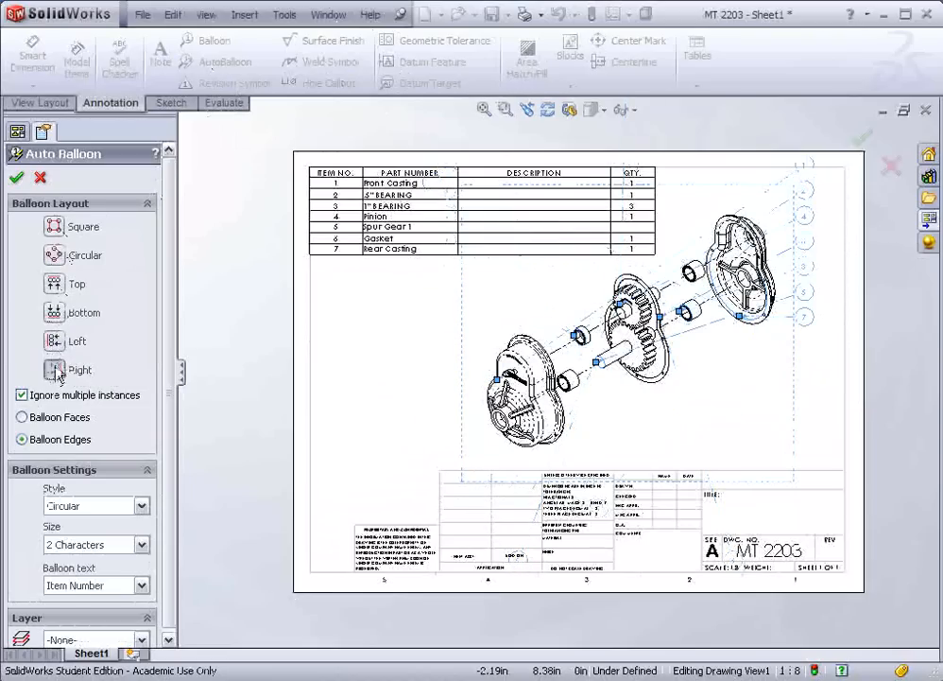
left_click(55, 255)
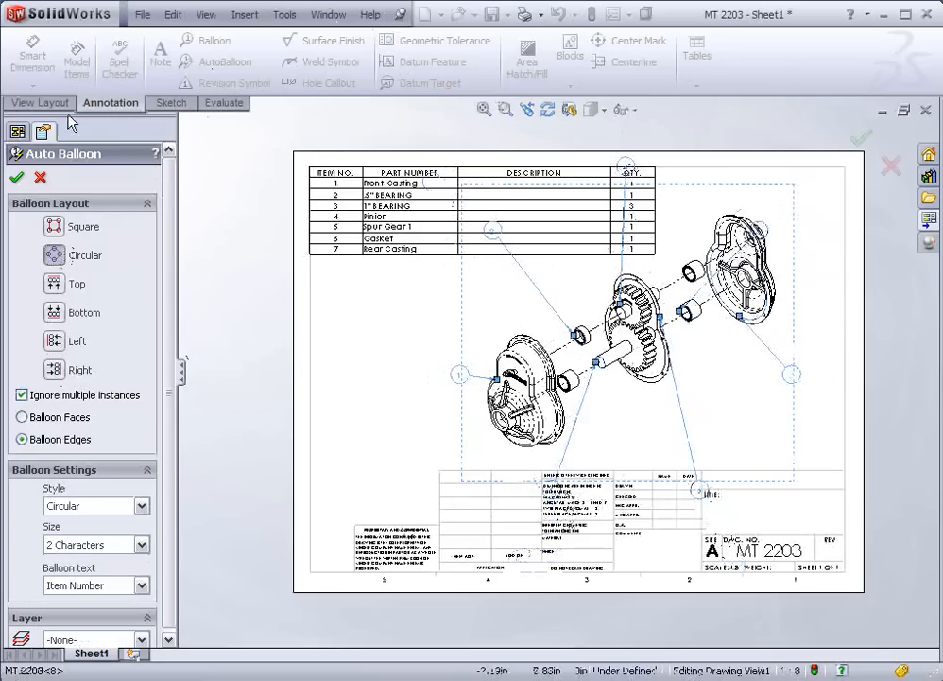
left_click(16, 177)
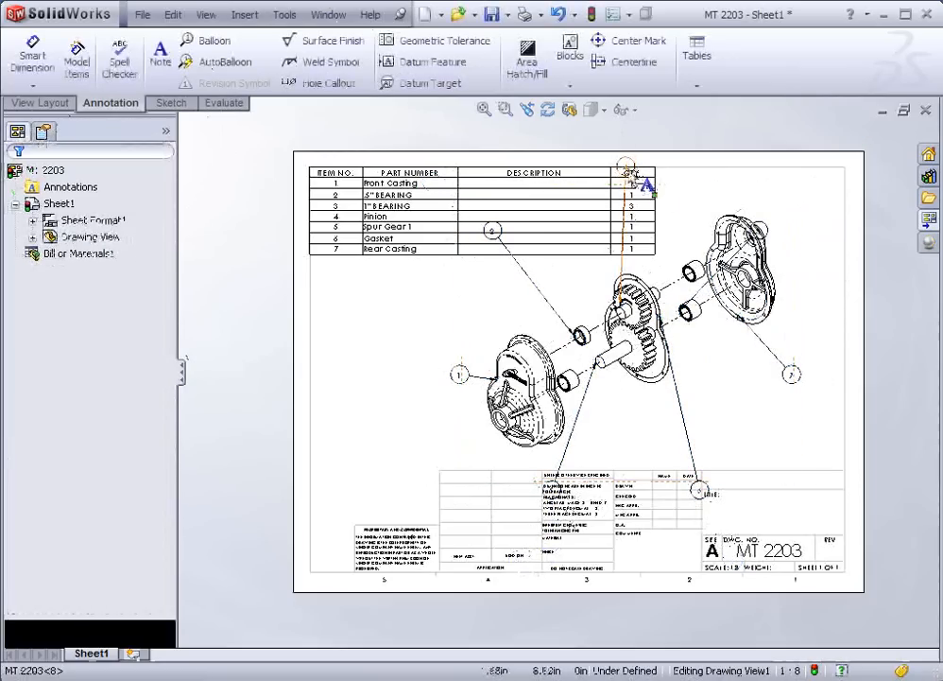
Reposition balloons 2 through 7 closer to their parts, clear of the bill of materials and the title block
left_click(584, 273)
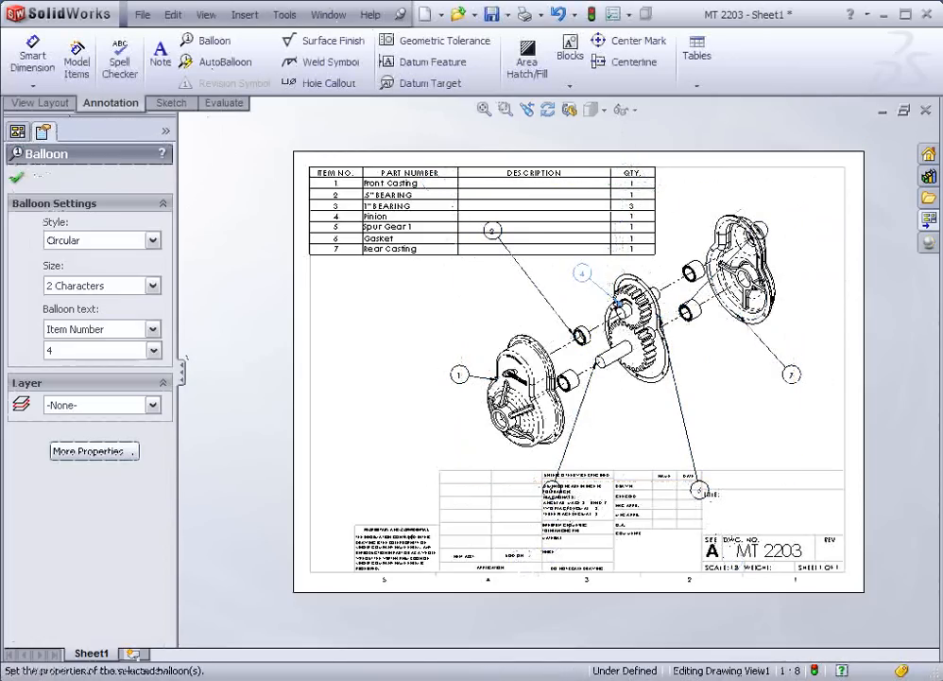
left_click(517, 294)
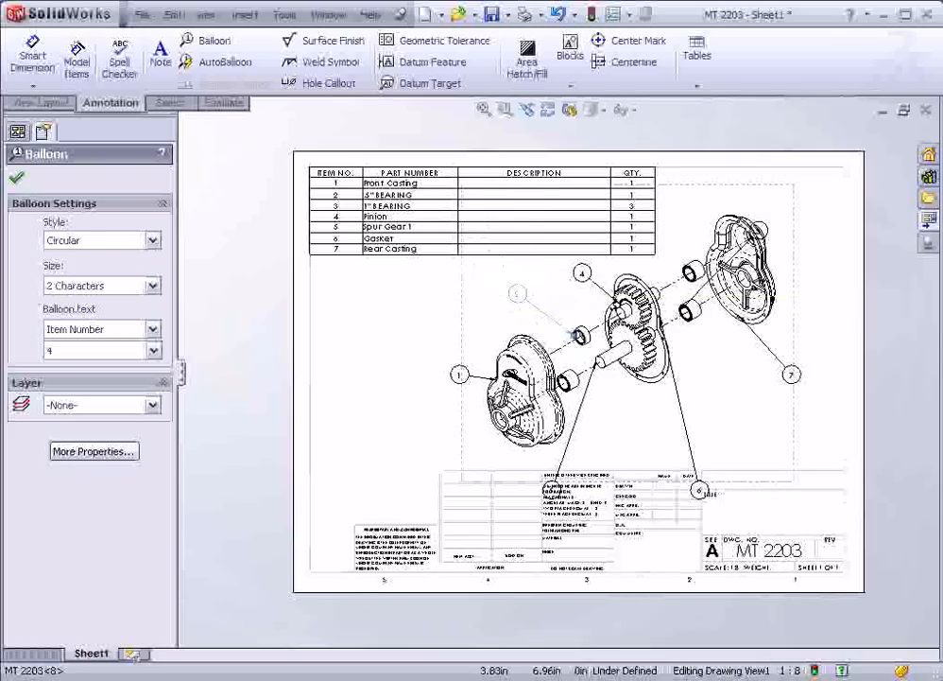
left_click(459, 374)
left_click(596, 362)
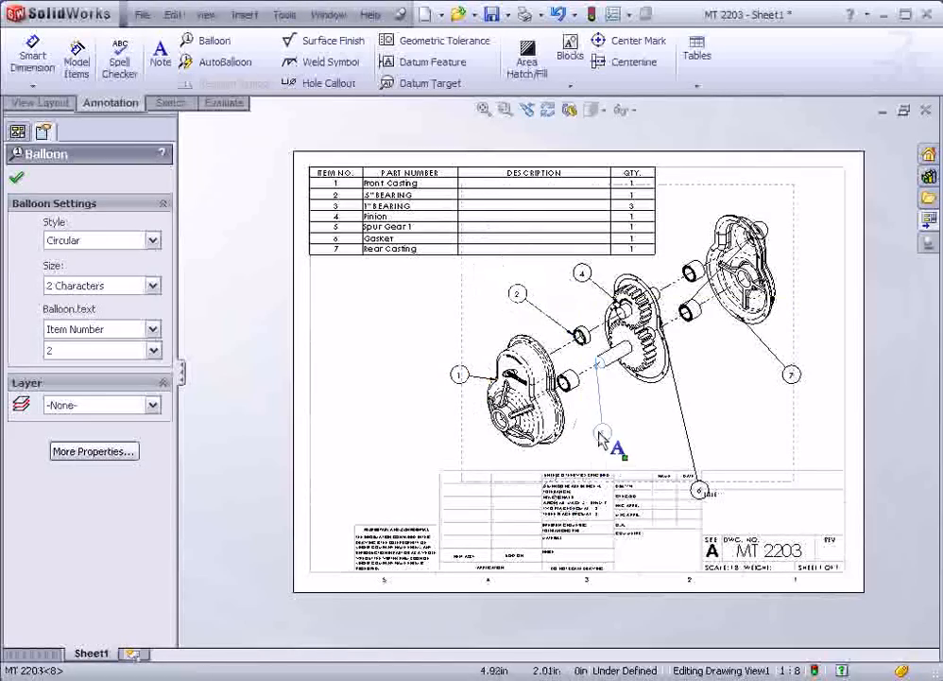
left_click(582, 425)
left_click(659, 320)
left_click(726, 355)
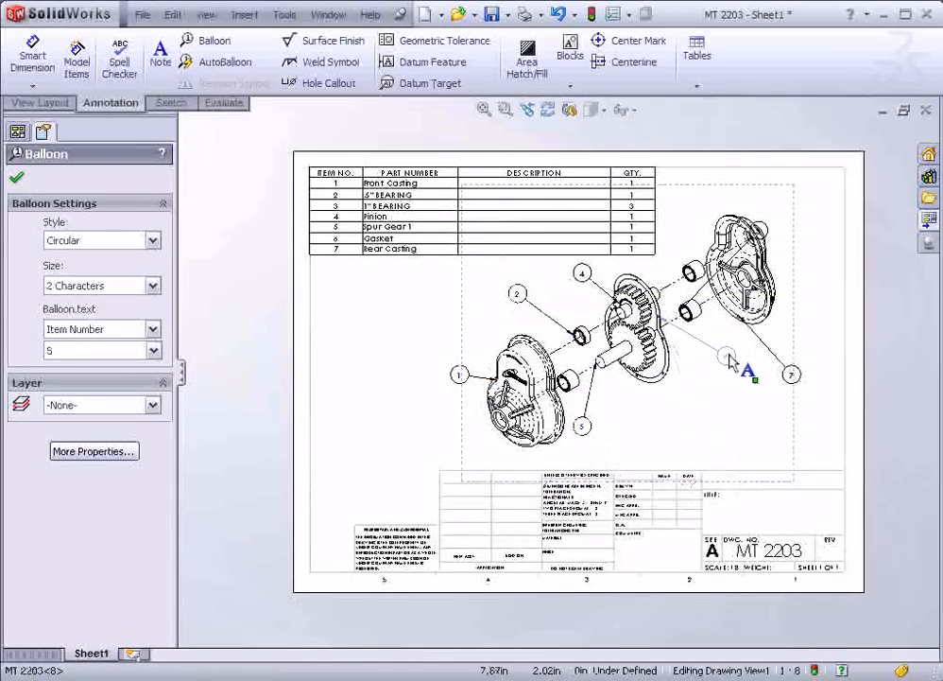
left_click(752, 356)
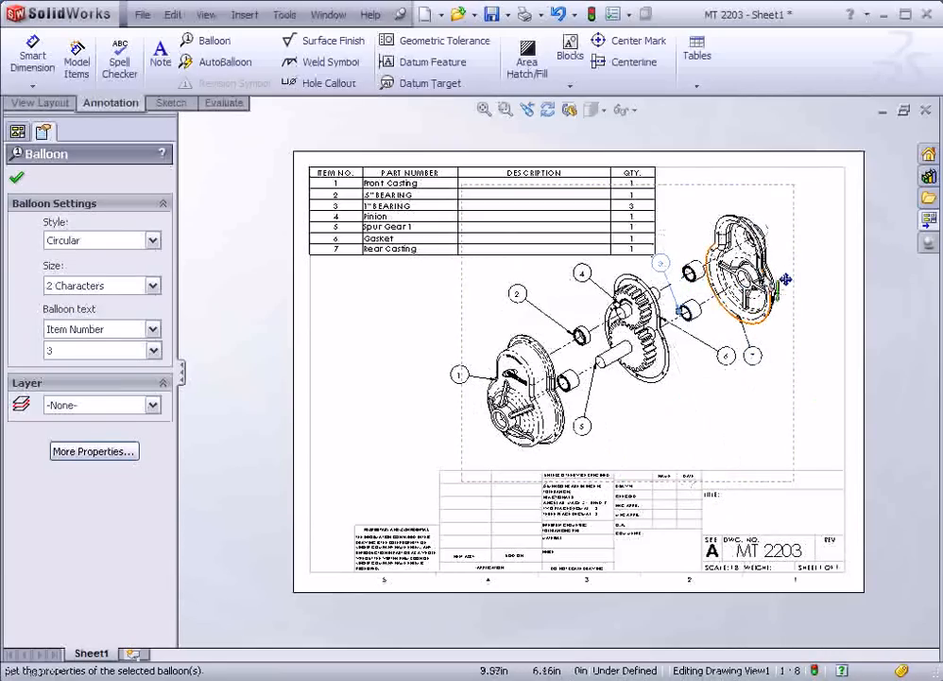
key("Escape")
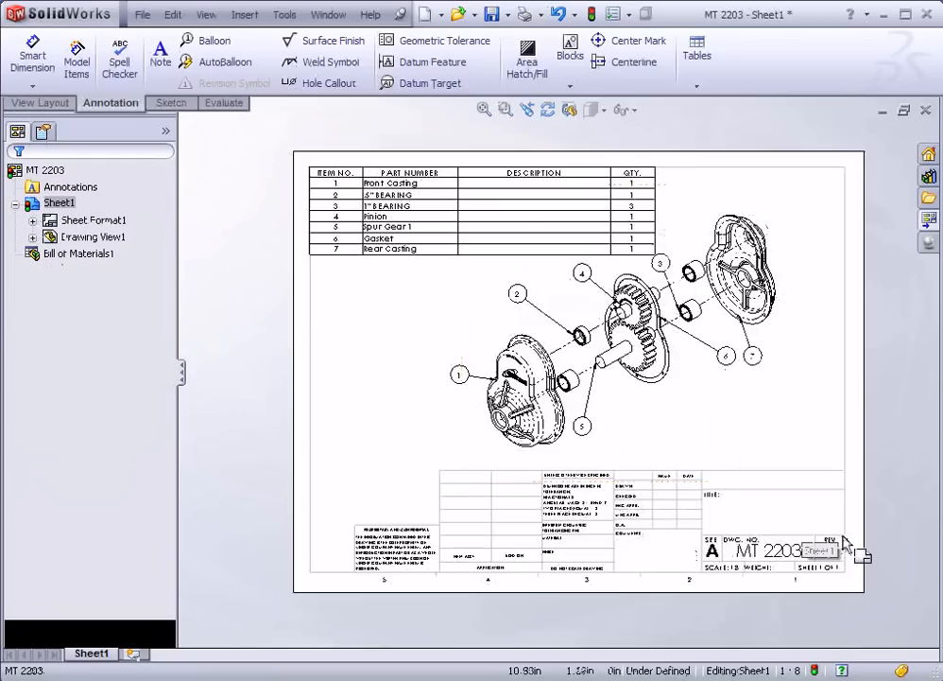
Add a note with the drafter's surname in the empty title block cell above the TITLE field
scroll(831, 525, "down", 1)
scroll(828, 525, "down", 2)
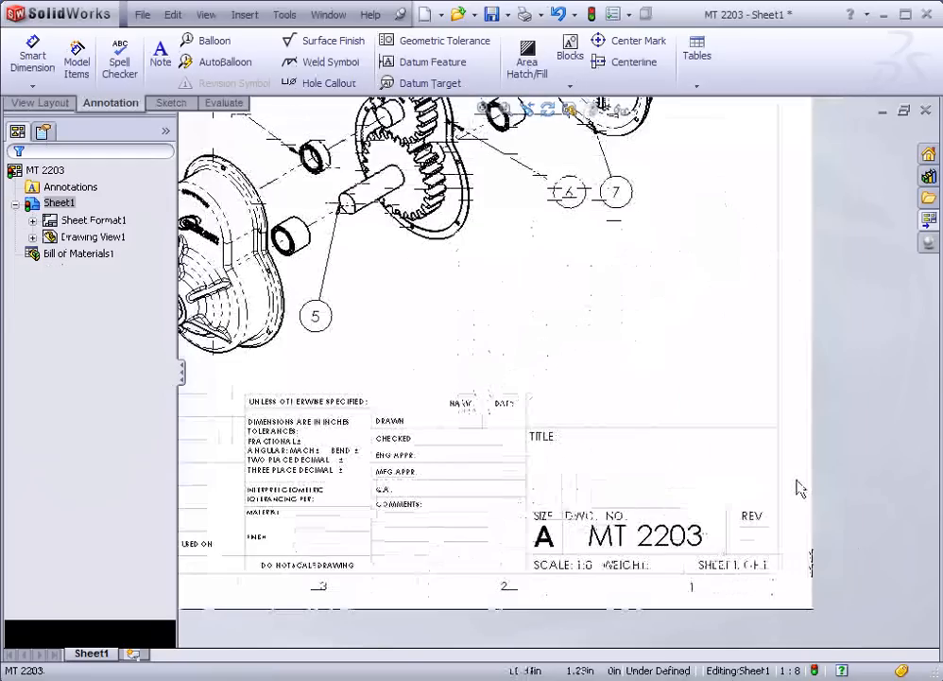
scroll(800, 488, "up", 2)
left_click(161, 52)
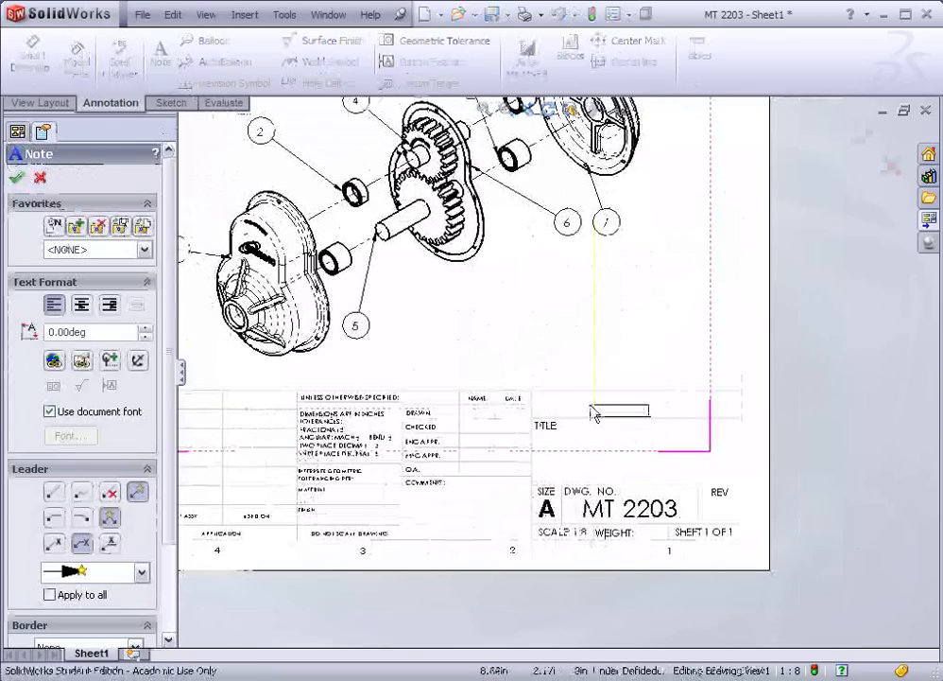
left_click(596, 409)
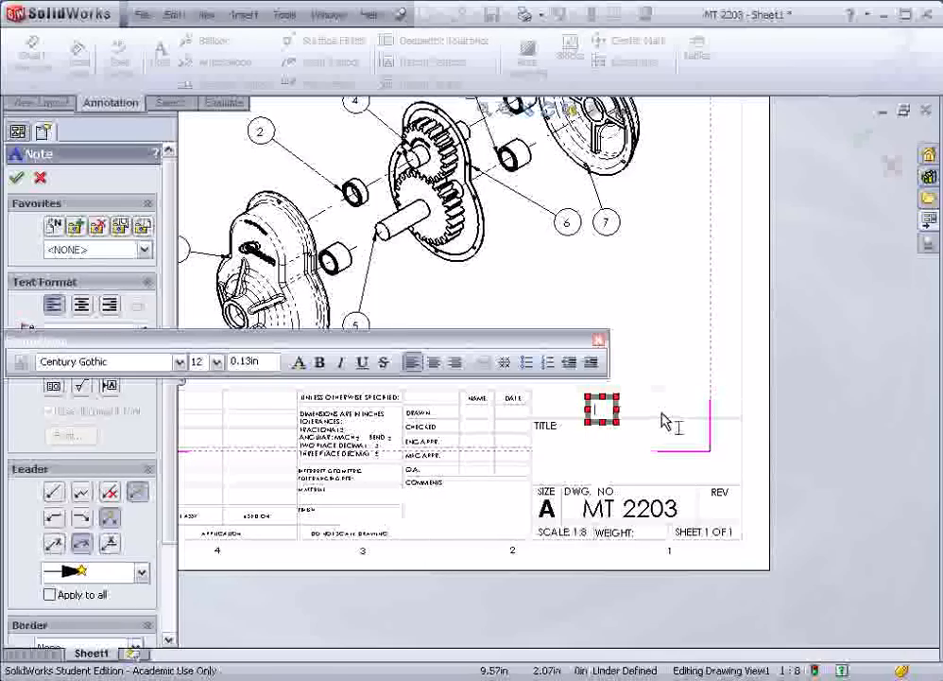
type("SIKO")
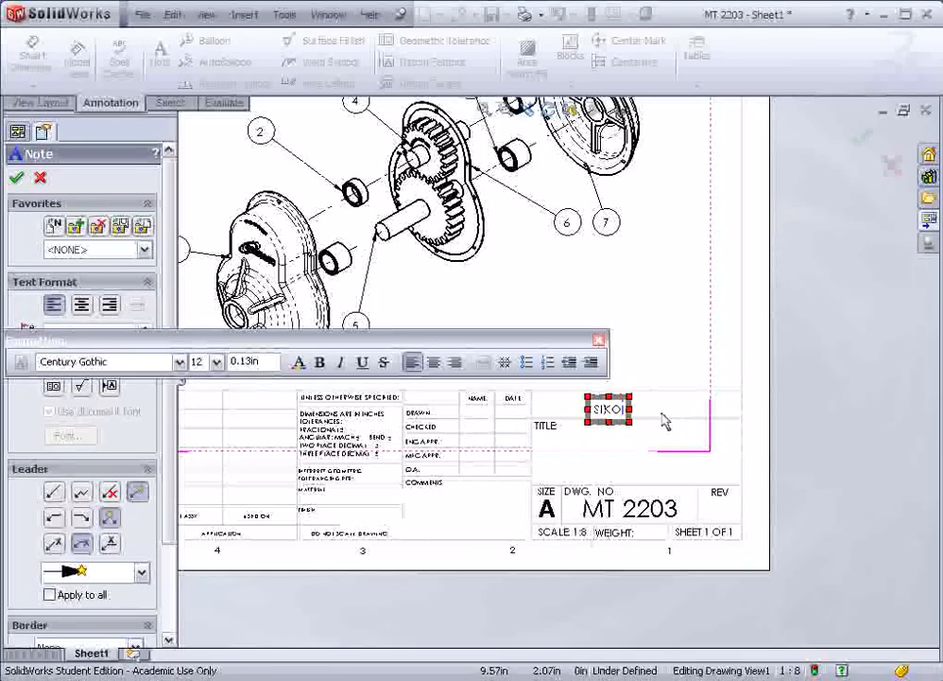
type("RS")
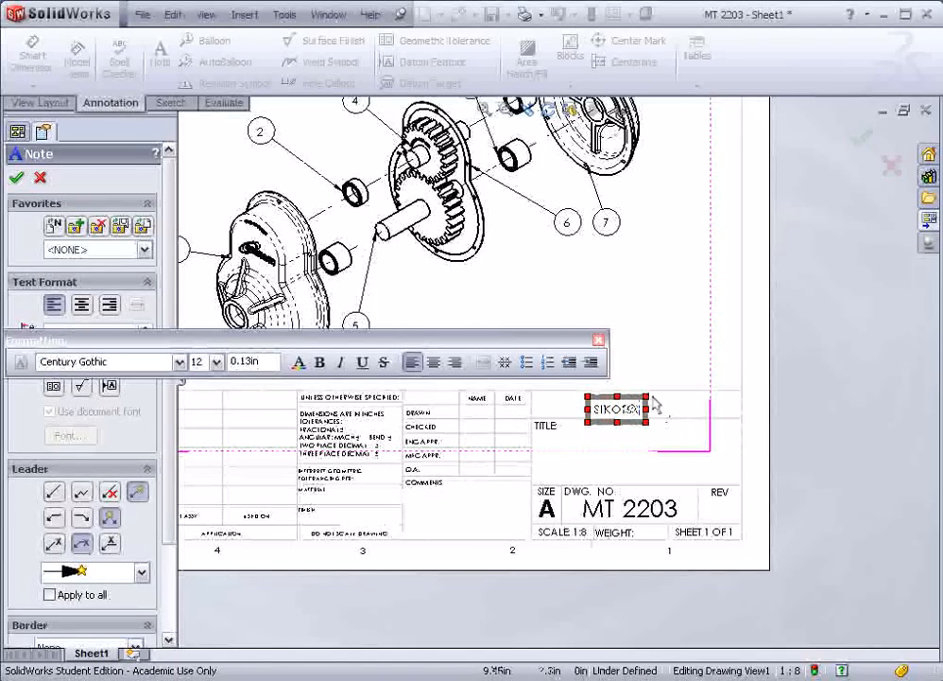
left_click(647, 369)
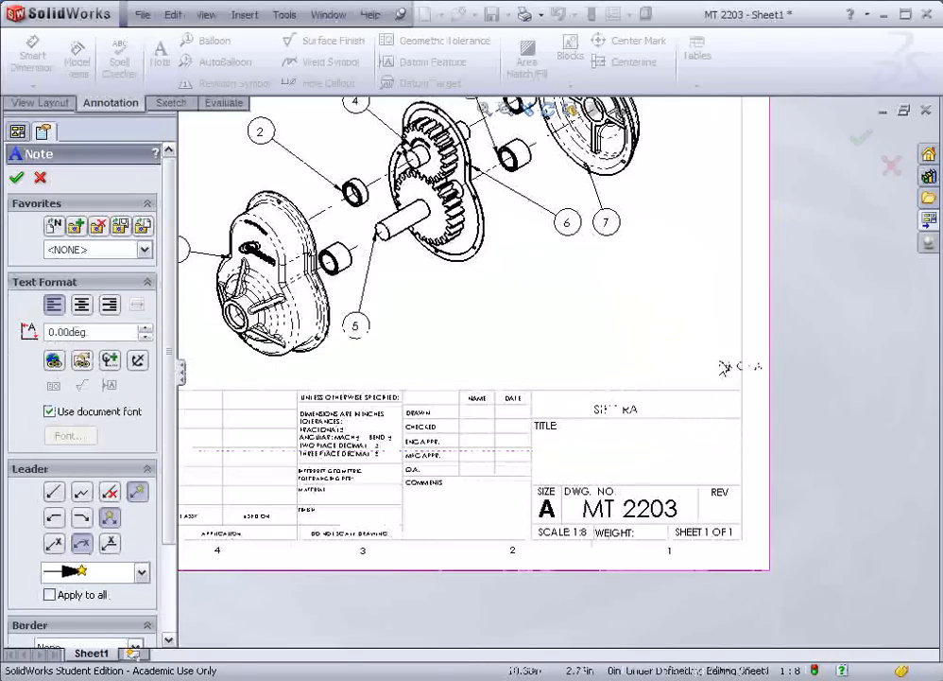
left_click(16, 177)
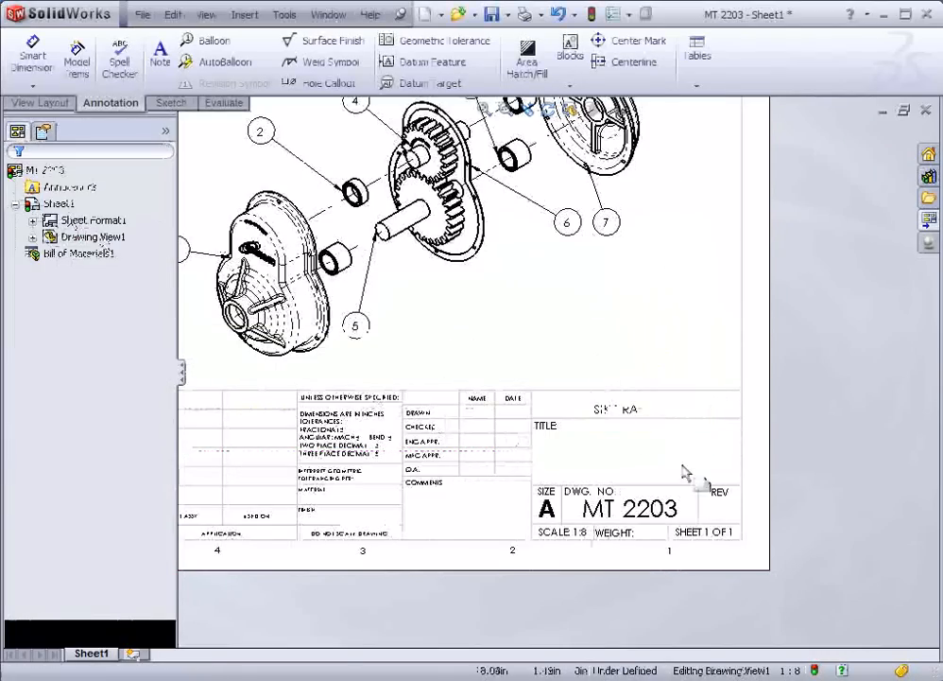
key("z")
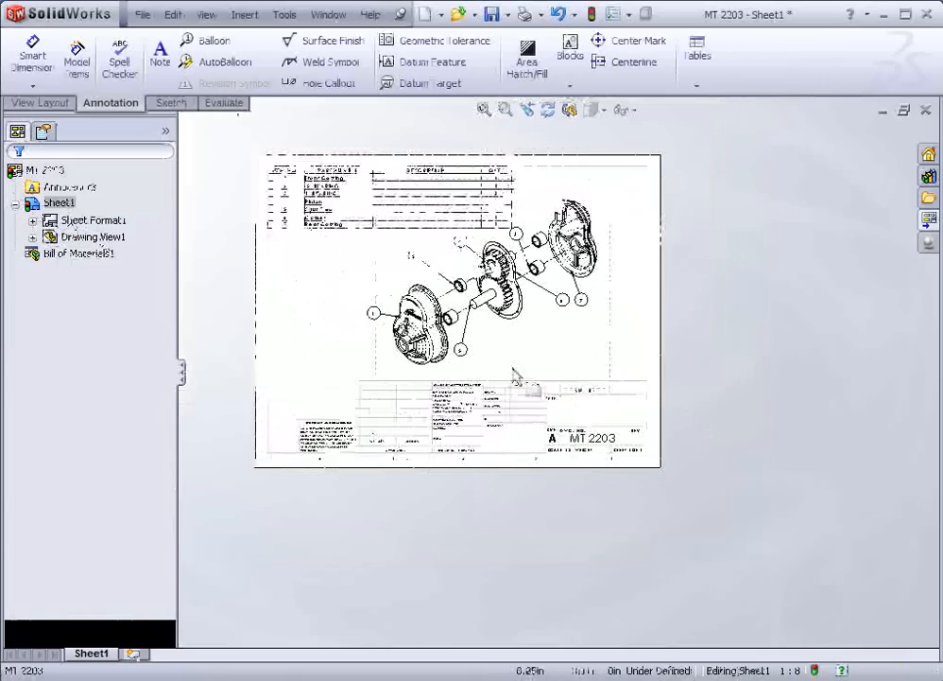
scroll(425, 310, "down", 2)
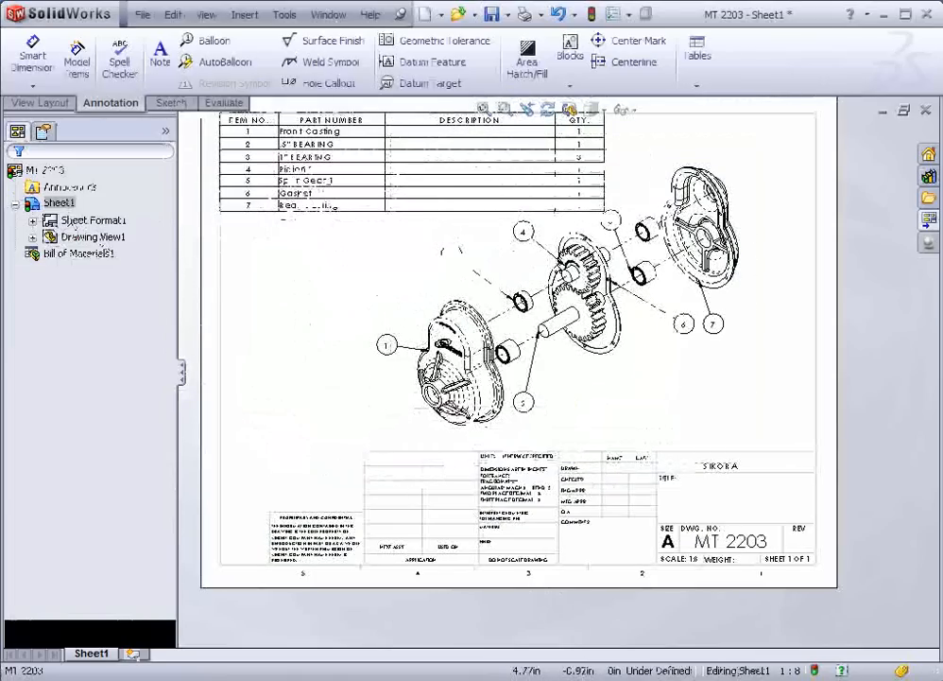
Switch to the 2203 Mid-Term document in Word, examine its casting and exploded gearbox drawings, and return to the SolidWorks drawing
key("alt+Tab")
scroll(459, 463, "down", 10)
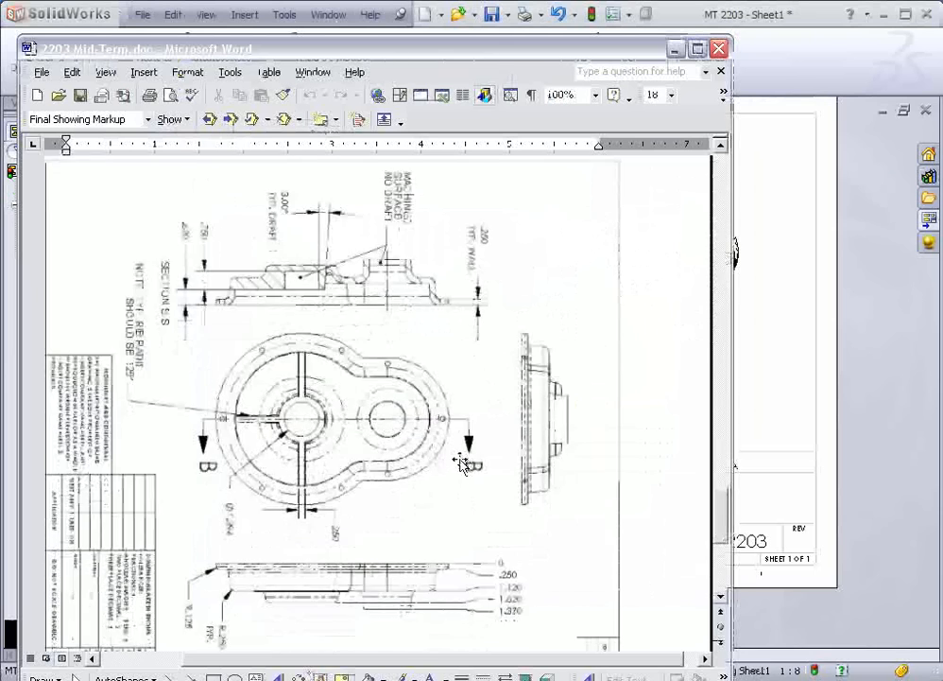
scroll(460, 462, "up", 6)
scroll(460, 460, "down", 15)
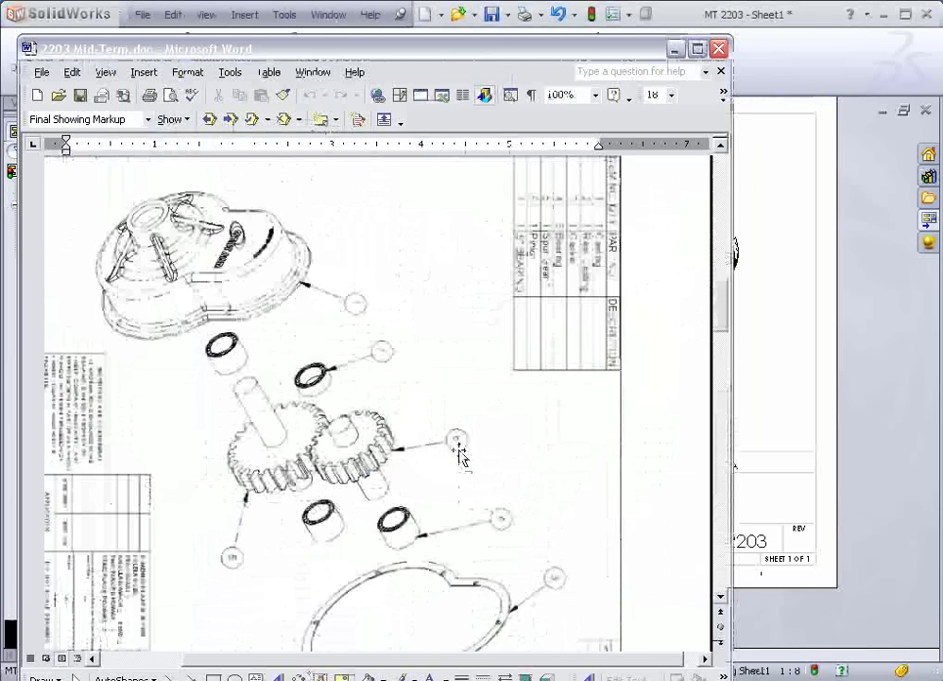
scroll(460, 455, "up", 4)
scroll(460, 453, "down", 2)
scroll(459, 450, "down", 11)
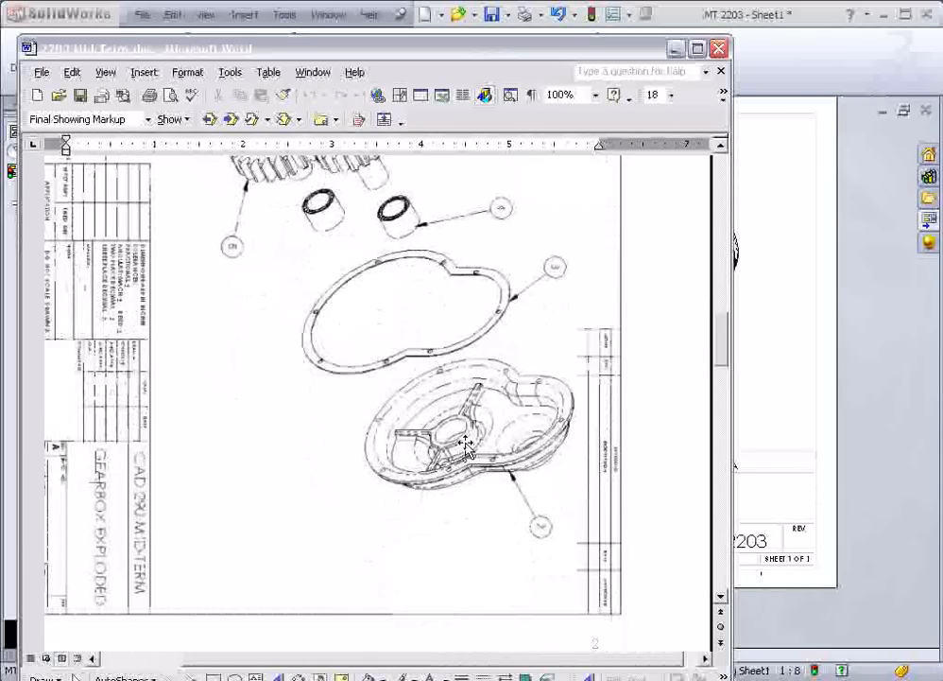
scroll(471, 452, "down", 2)
scroll(472, 454, "up", 12)
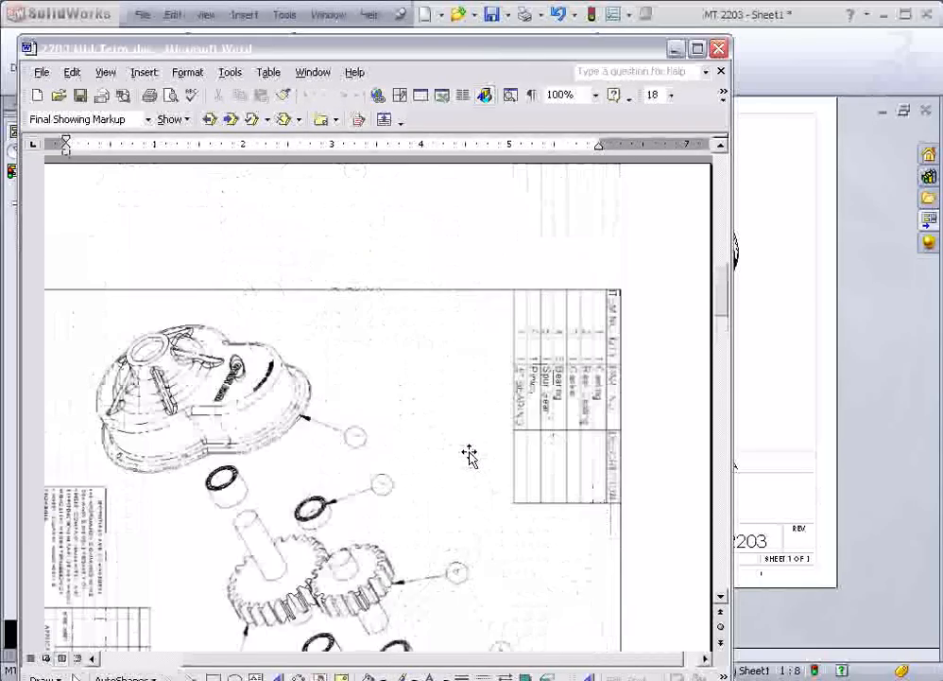
scroll(470, 452, "down", 6)
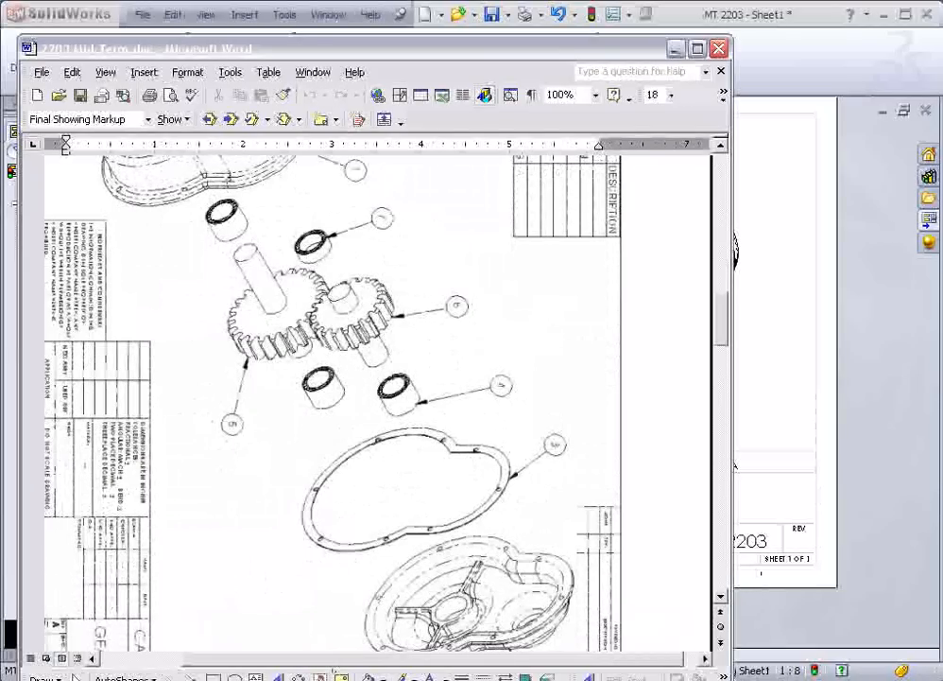
left_click(813, 36)
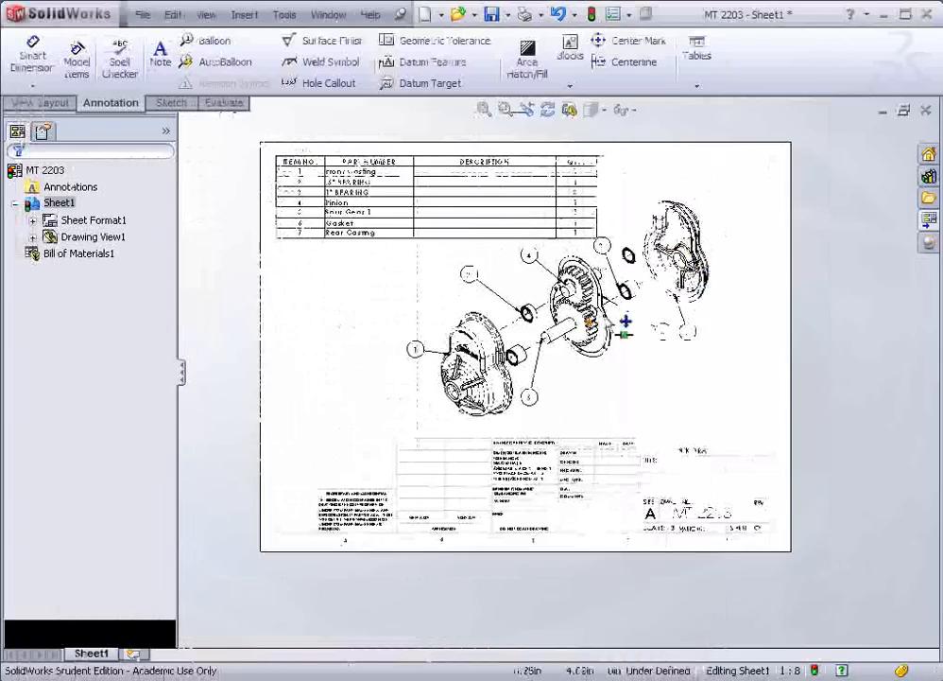